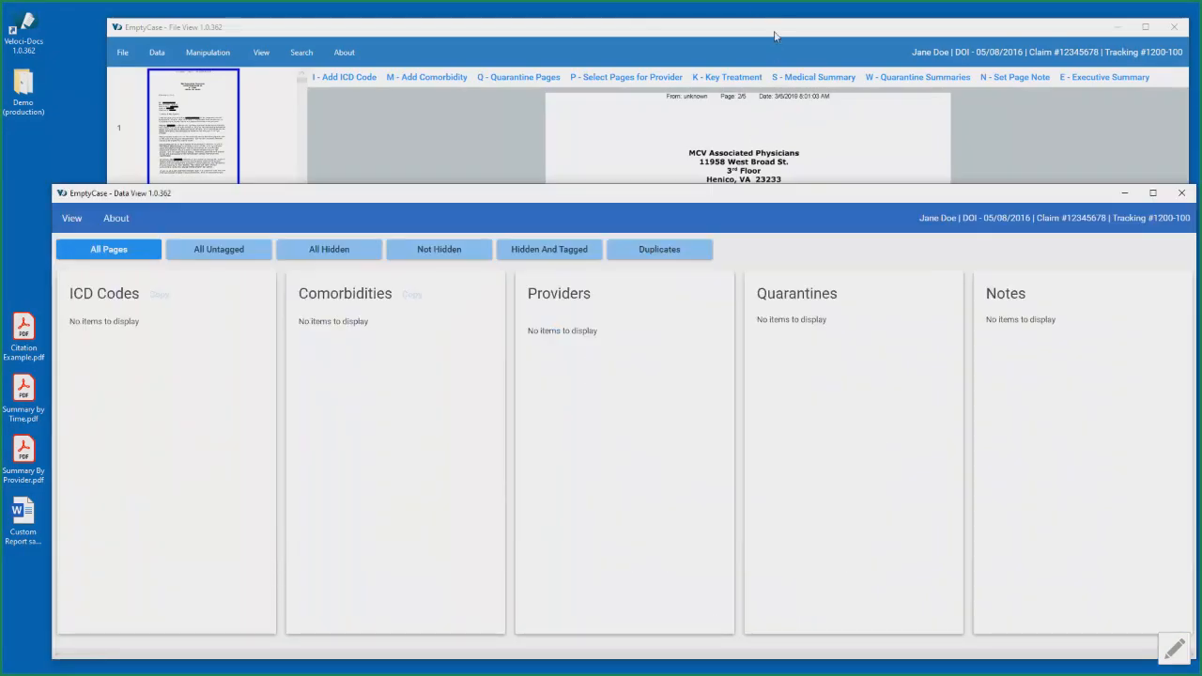
- Bring the Data View window forward to view its category columns, and return to the File View window
{"action": "left_click", "coordinate": [774, 35]}
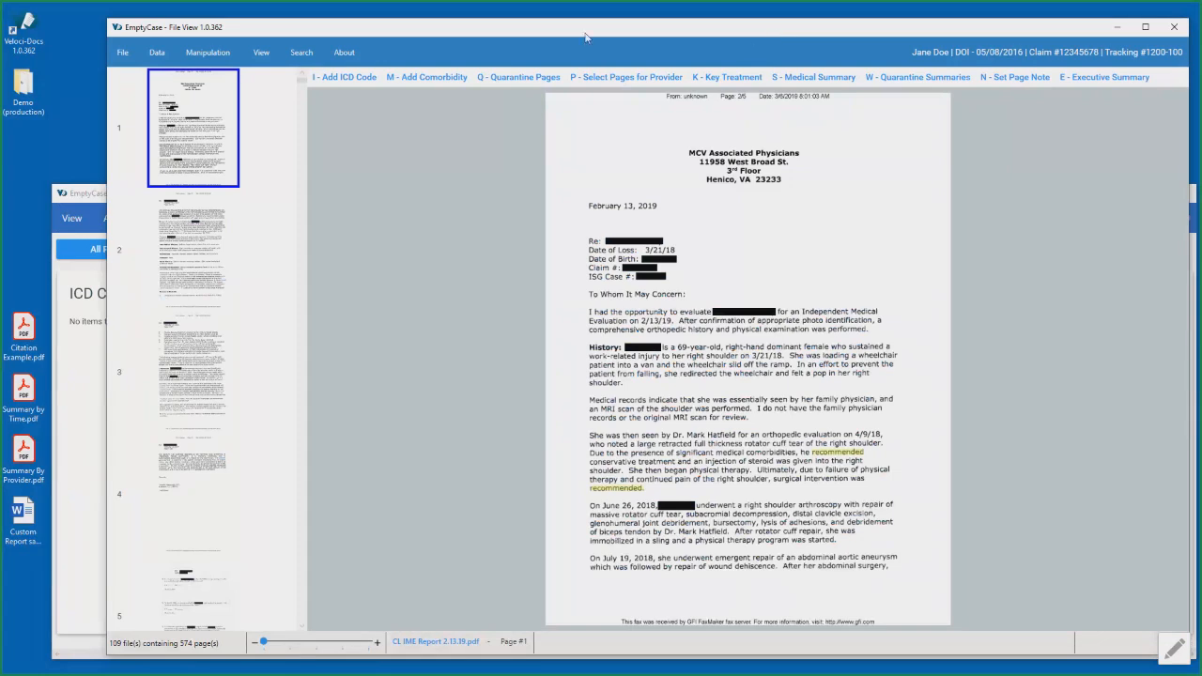
{"action": "left_click", "coordinate": [89, 214]}
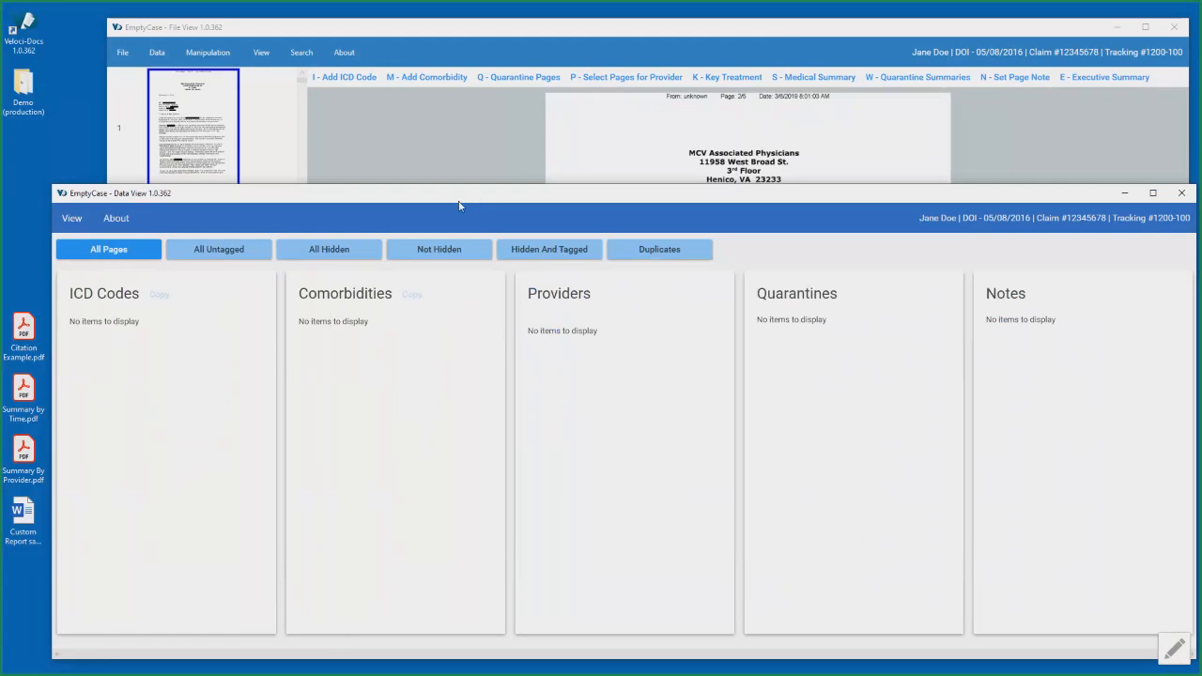
{"action": "left_click_drag", "start_coordinate": [445, 201], "coordinate": [442, 191]}
{"action": "left_click", "coordinate": [690, 34]}
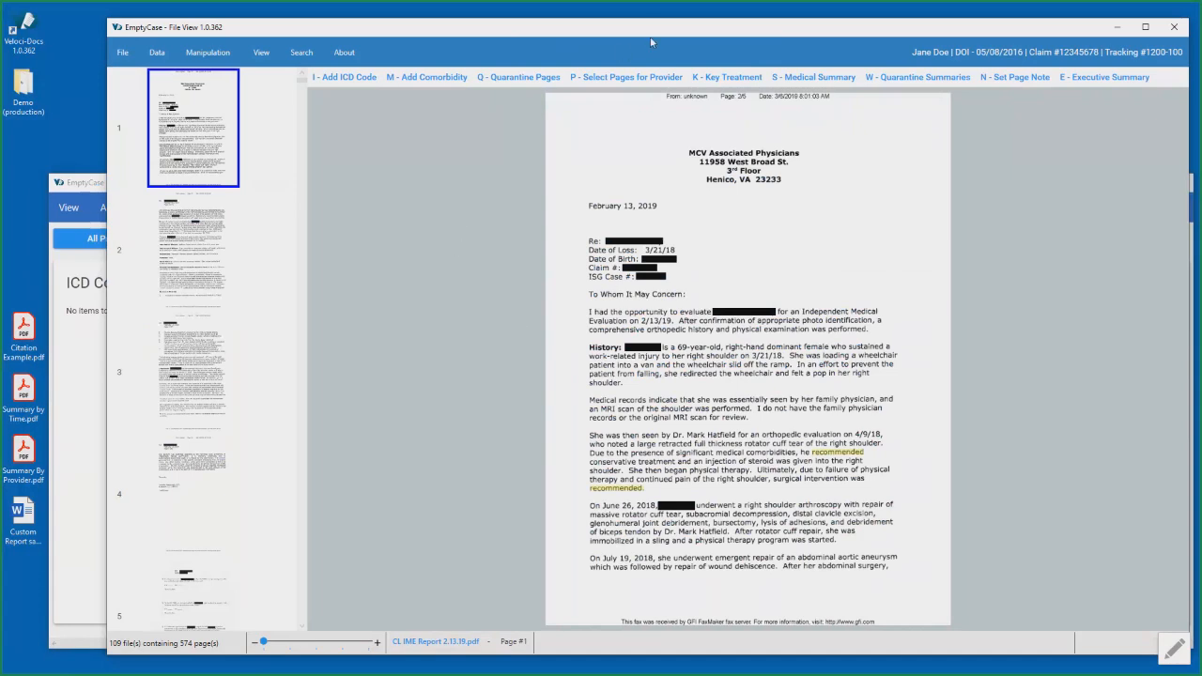
{"action": "left_click_drag", "start_coordinate": [657, 29], "coordinate": [648, 27]}
- Look through the workspace's page thumbnails from page 1 past page 9
{"action": "scroll", "coordinate": [158, 141], "scroll_direction": "down", "scroll_amount": 2}
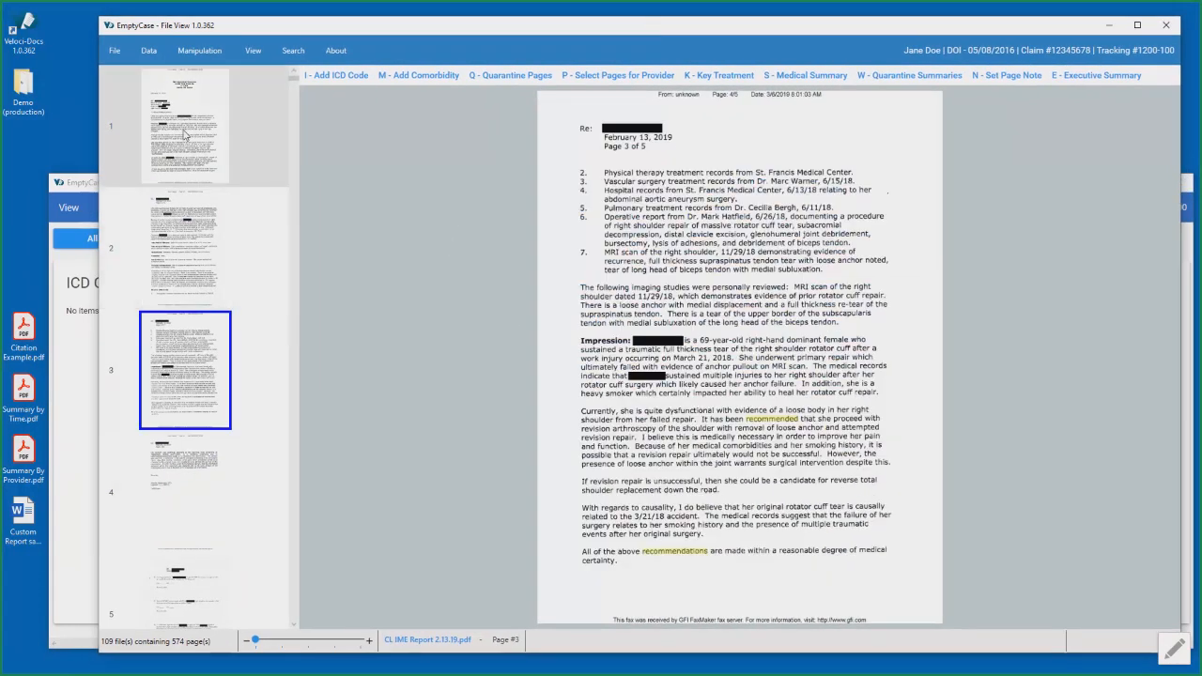
{"action": "left_click", "coordinate": [187, 135]}
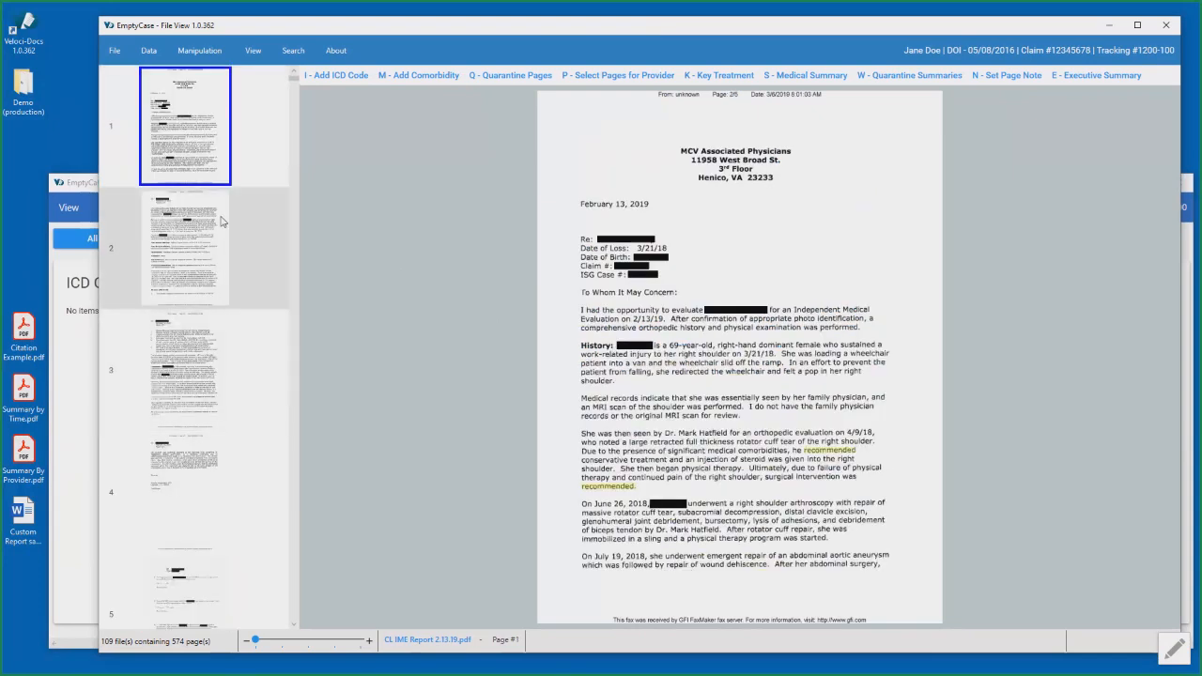
{"action": "scroll", "coordinate": [214, 305], "scroll_direction": "down", "scroll_amount": 2}
{"action": "scroll", "coordinate": [214, 299], "scroll_direction": "down", "scroll_amount": 5}
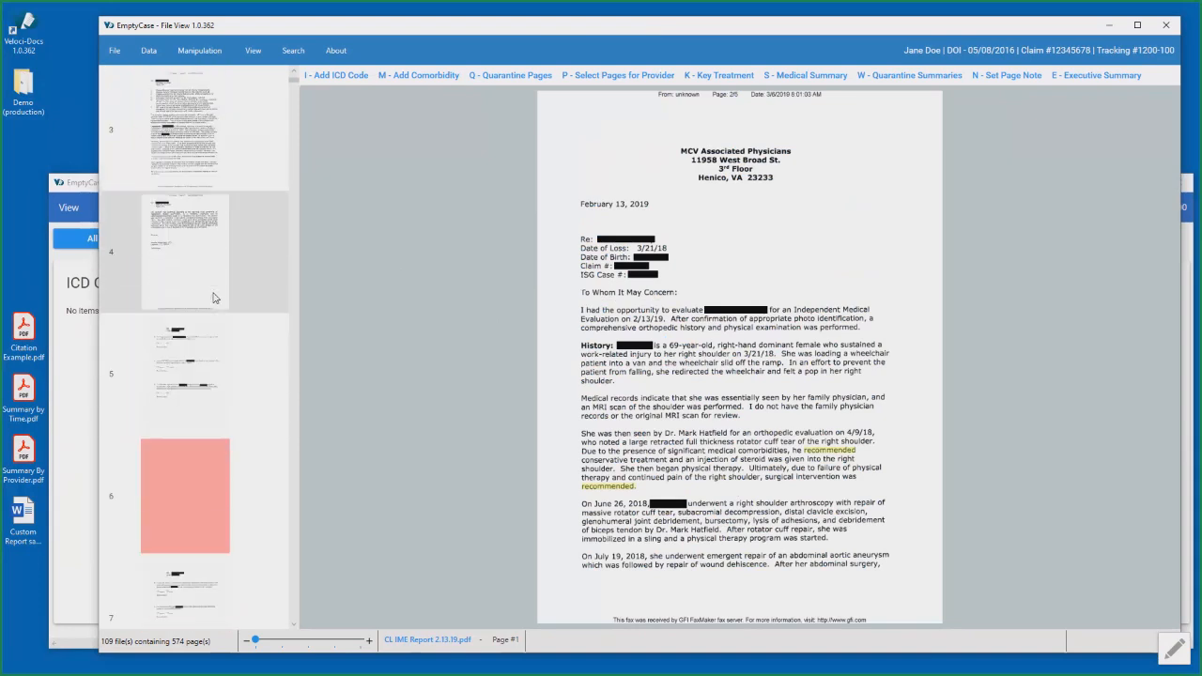
{"action": "scroll", "coordinate": [220, 282], "scroll_direction": "down", "scroll_amount": 1}
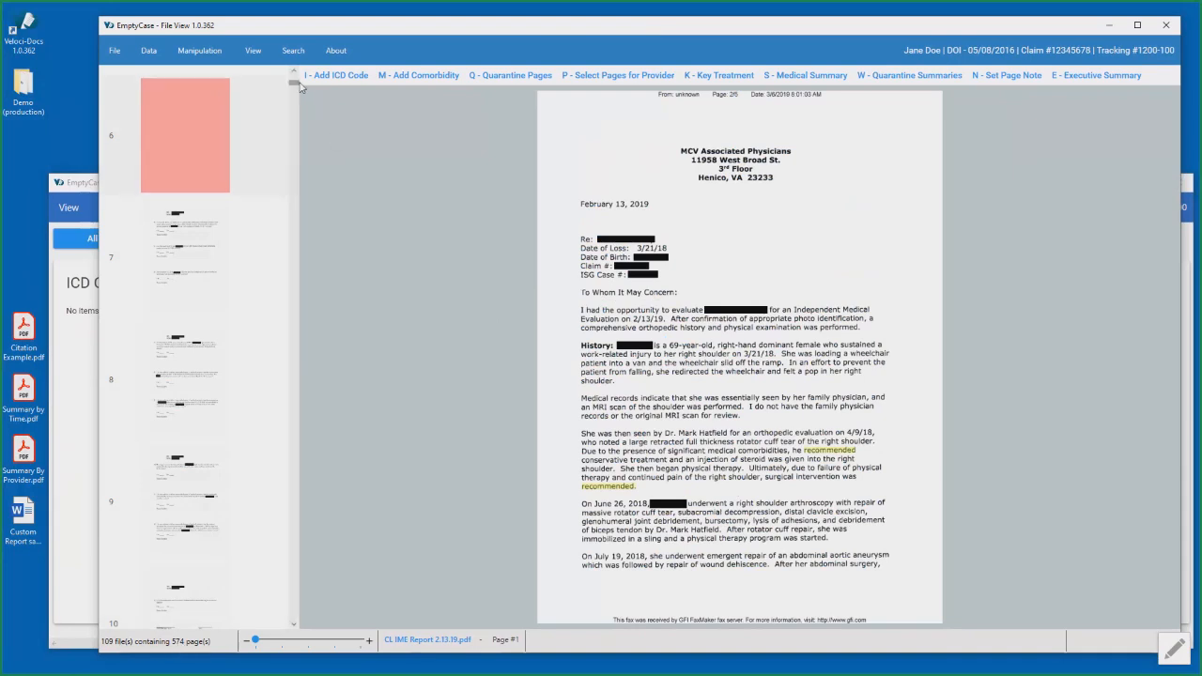
{"action": "left_click_drag", "start_coordinate": [294, 84], "coordinate": [300, 113]}
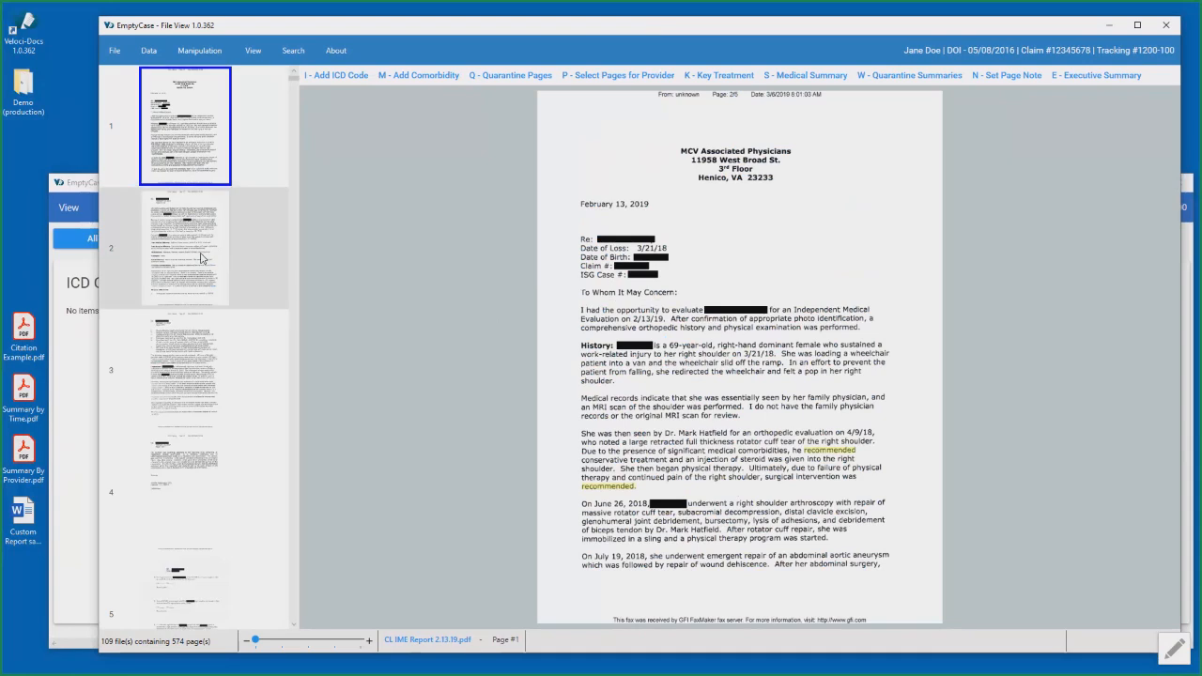
- Add the file A_Problems Solved.pdf to the workspace
{"action": "left_click", "coordinate": [114, 52]}
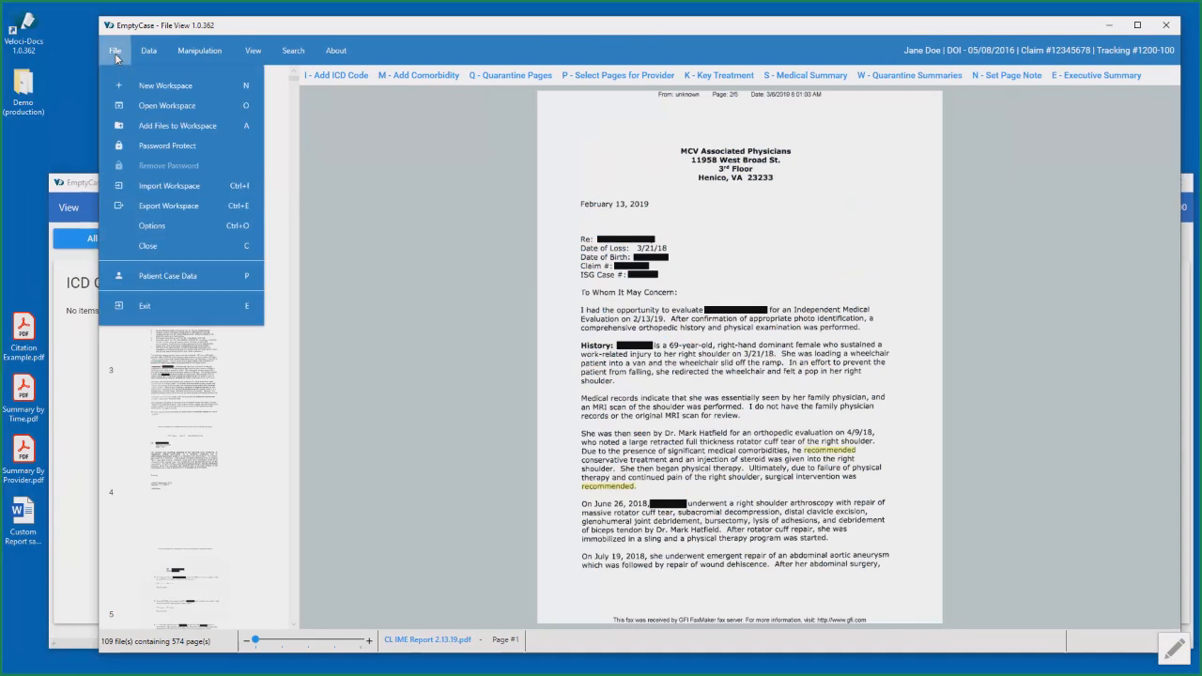
{"action": "left_click", "coordinate": [216, 129]}
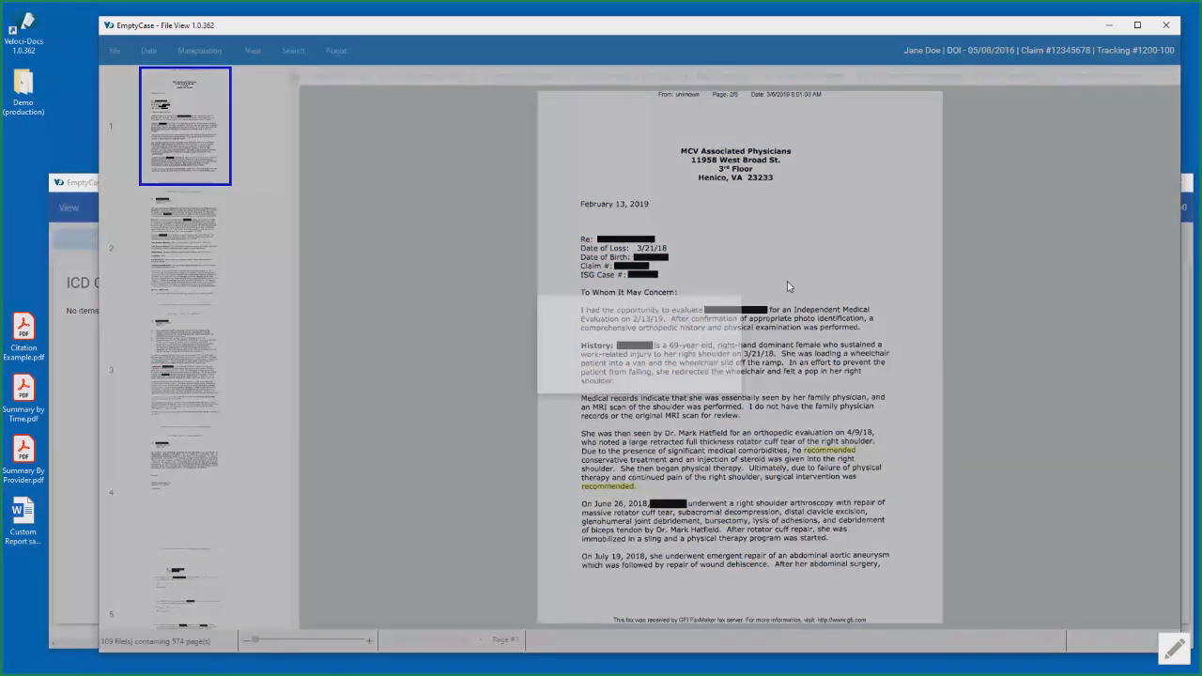
{"action": "scroll", "coordinate": [931, 251], "scroll_direction": "down", "scroll_amount": 1}
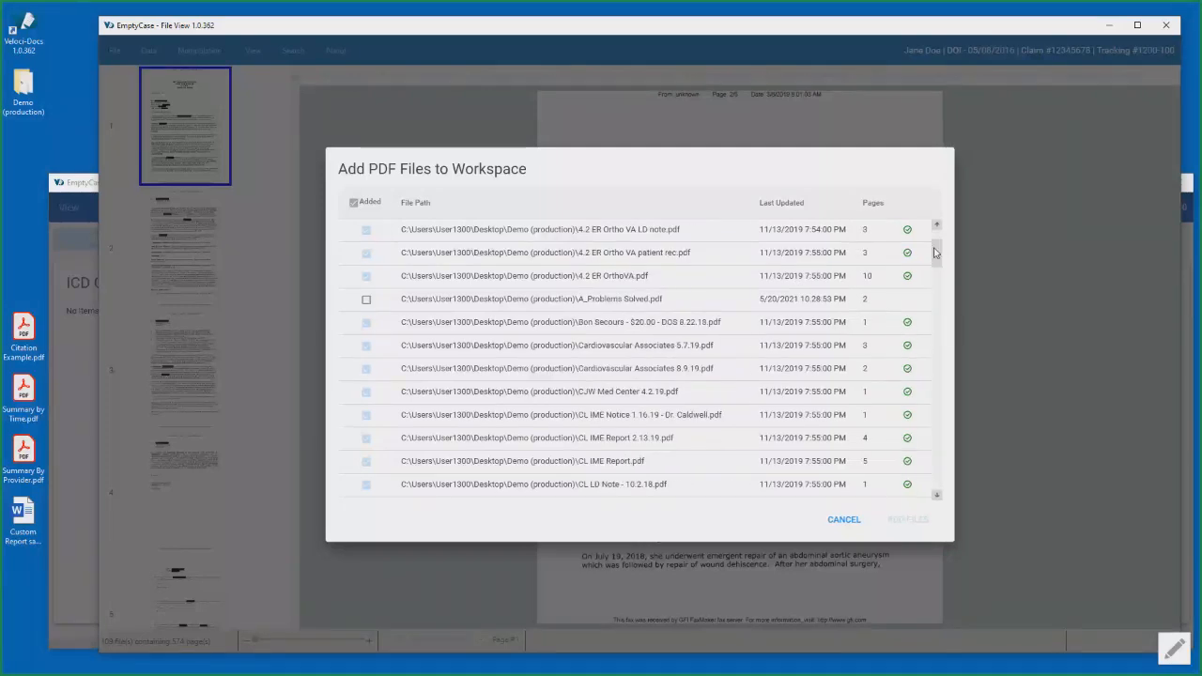
{"action": "left_click", "coordinate": [366, 299]}
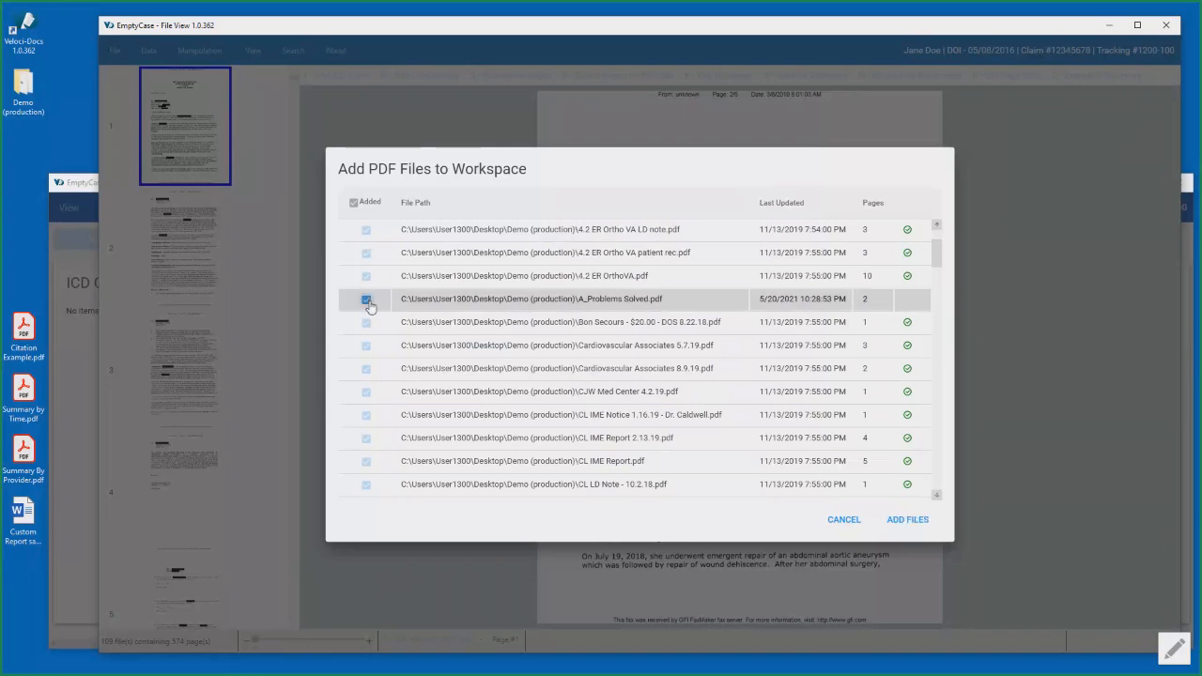
{"action": "left_click", "coordinate": [906, 521]}
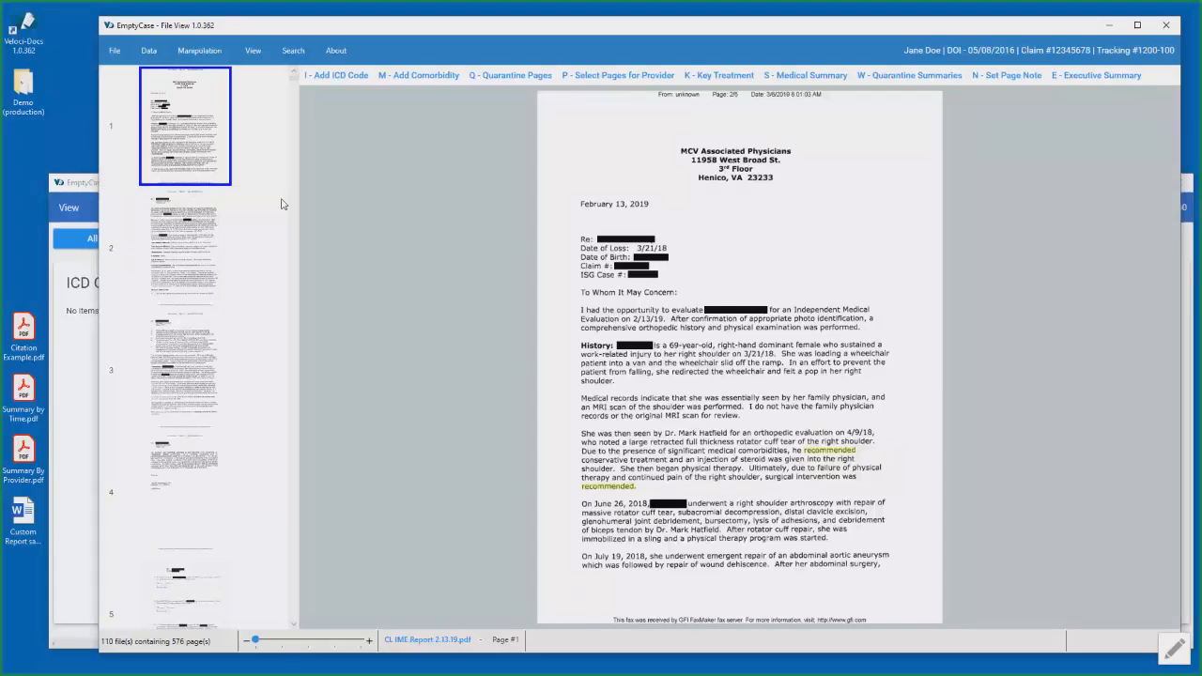
- View pages 2 and 3 of the IME report and look through the page thumbnails as far as page 10
{"action": "scroll", "coordinate": [270, 188], "scroll_direction": "down", "scroll_amount": 2}
{"action": "scroll", "coordinate": [271, 239], "scroll_direction": "up", "scroll_amount": 2}
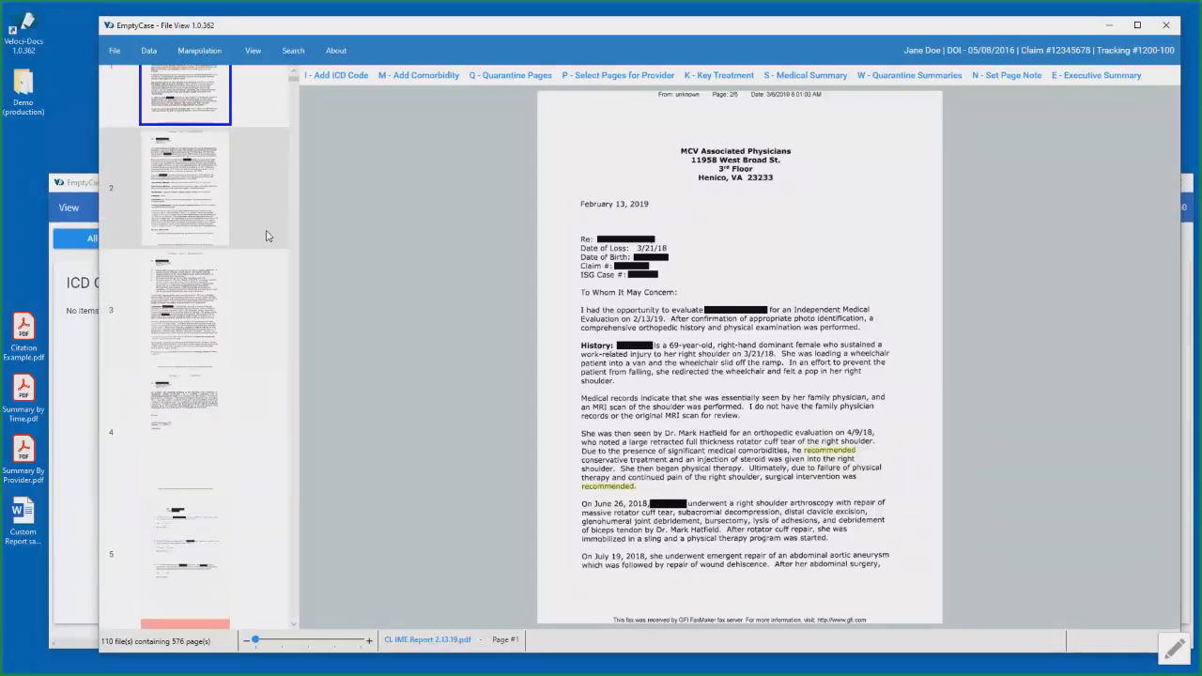
{"action": "left_click", "coordinate": [197, 221]}
{"action": "left_click", "coordinate": [212, 353]}
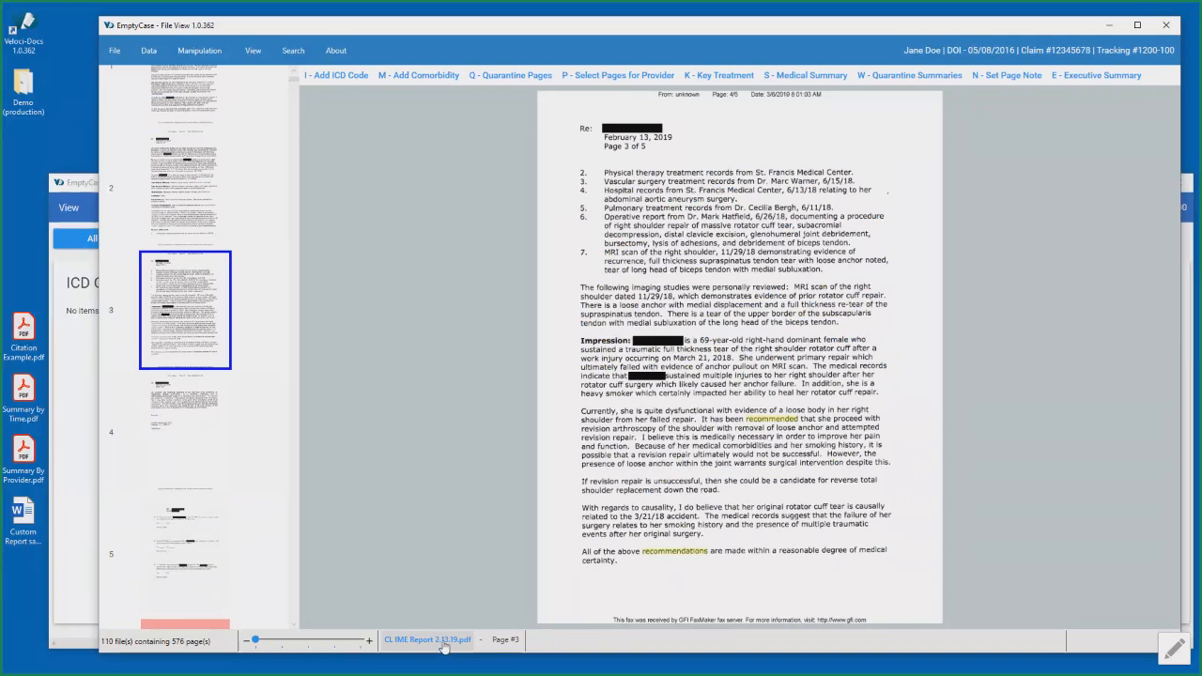
{"action": "scroll", "coordinate": [154, 398], "scroll_direction": "down", "scroll_amount": 5}
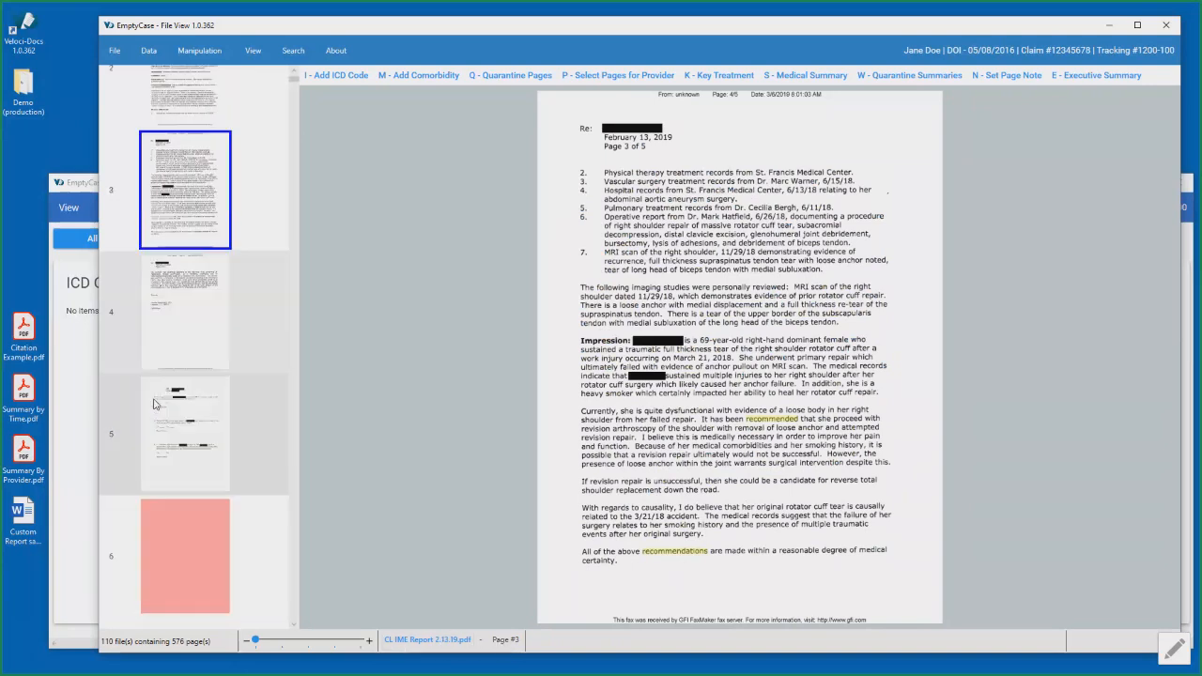
{"action": "scroll", "coordinate": [154, 398], "scroll_direction": "down", "scroll_amount": 1}
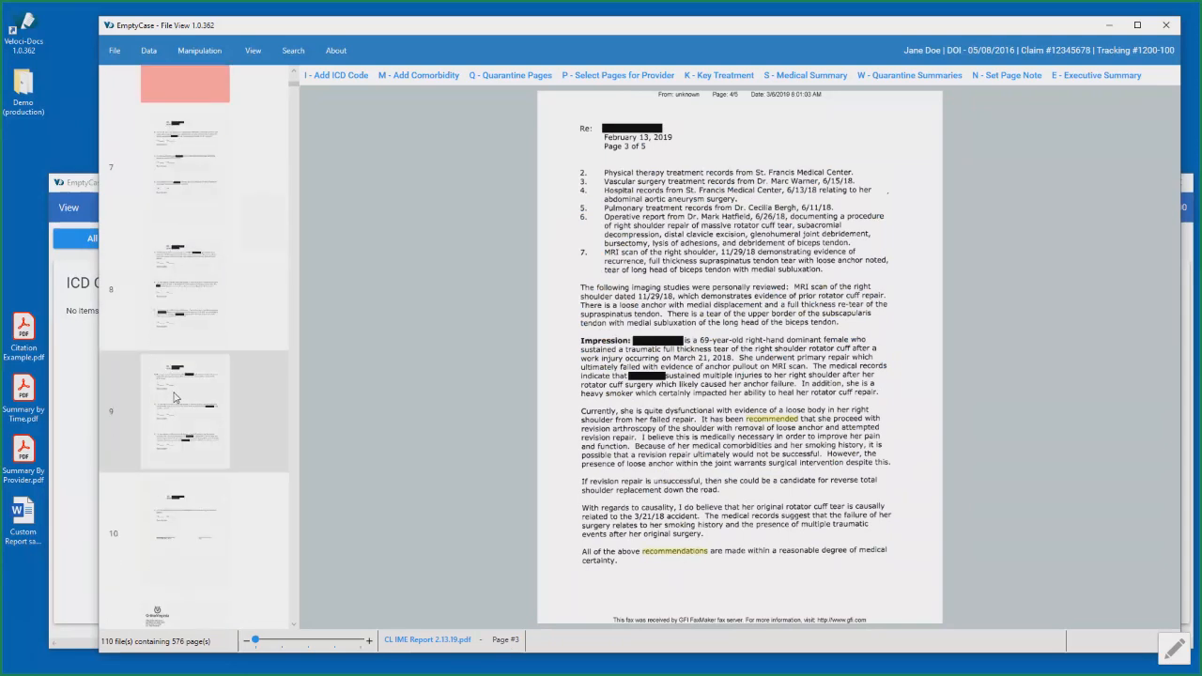
- Display page 9, open its source questionnaire PDF in Adobe Acrobat, and close that PDF again
{"action": "left_click", "coordinate": [154, 398]}
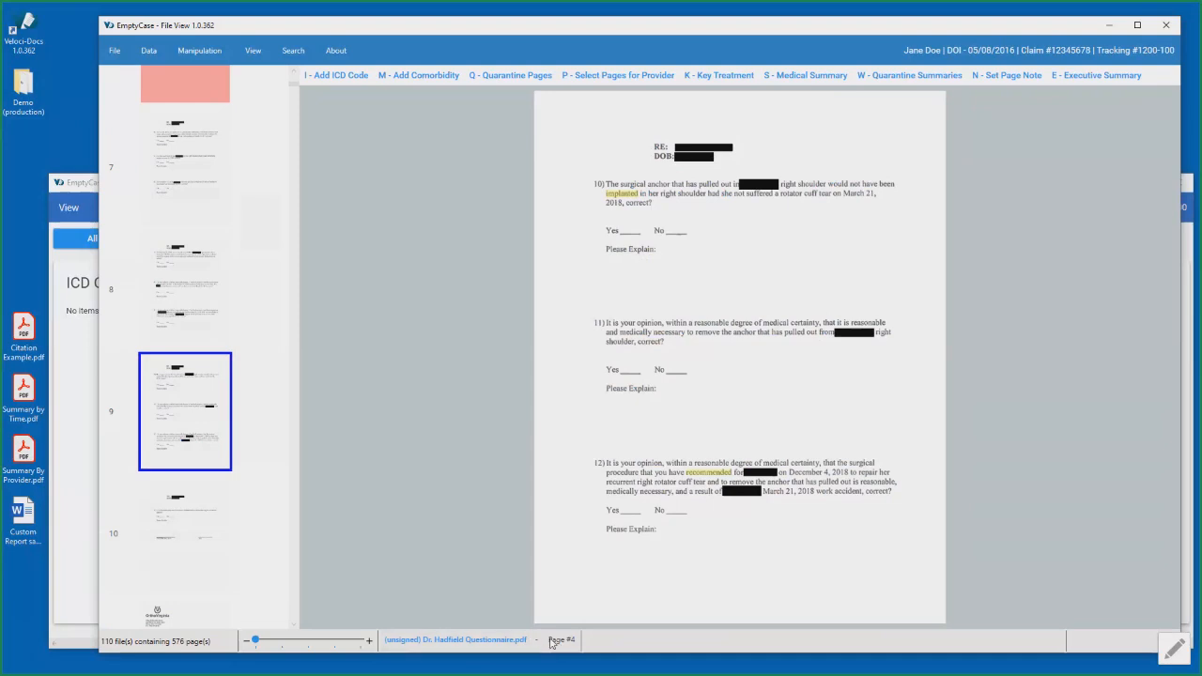
{"action": "left_click", "coordinate": [473, 643]}
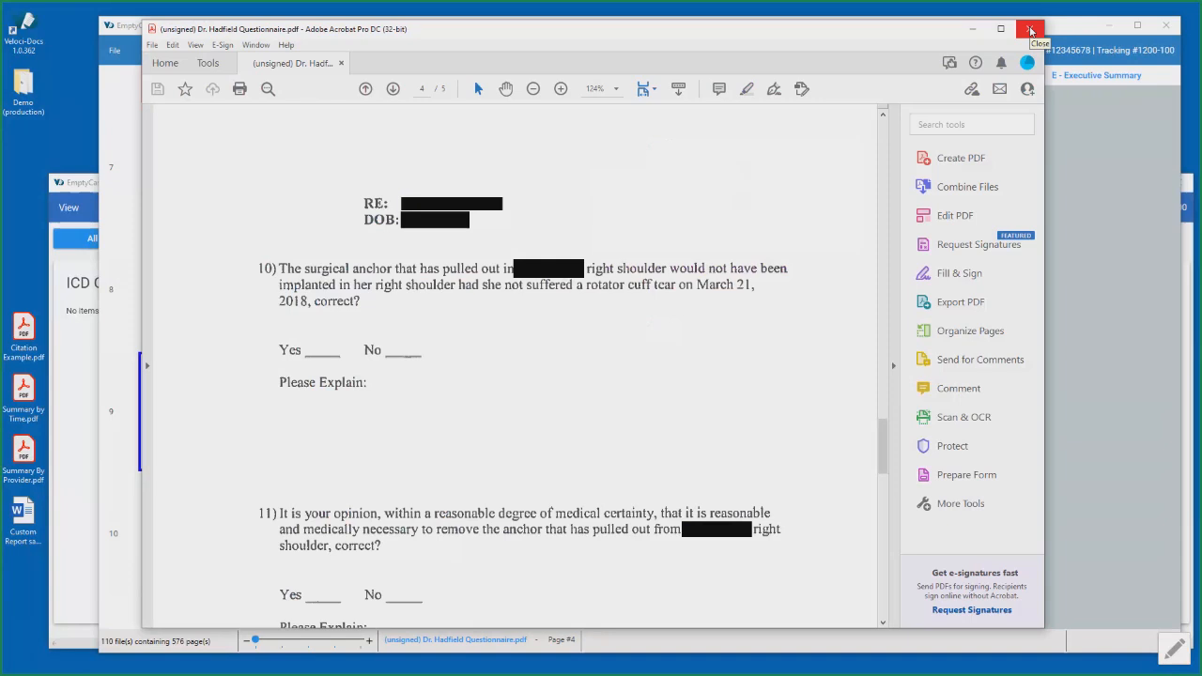
{"action": "left_click", "coordinate": [1030, 31]}
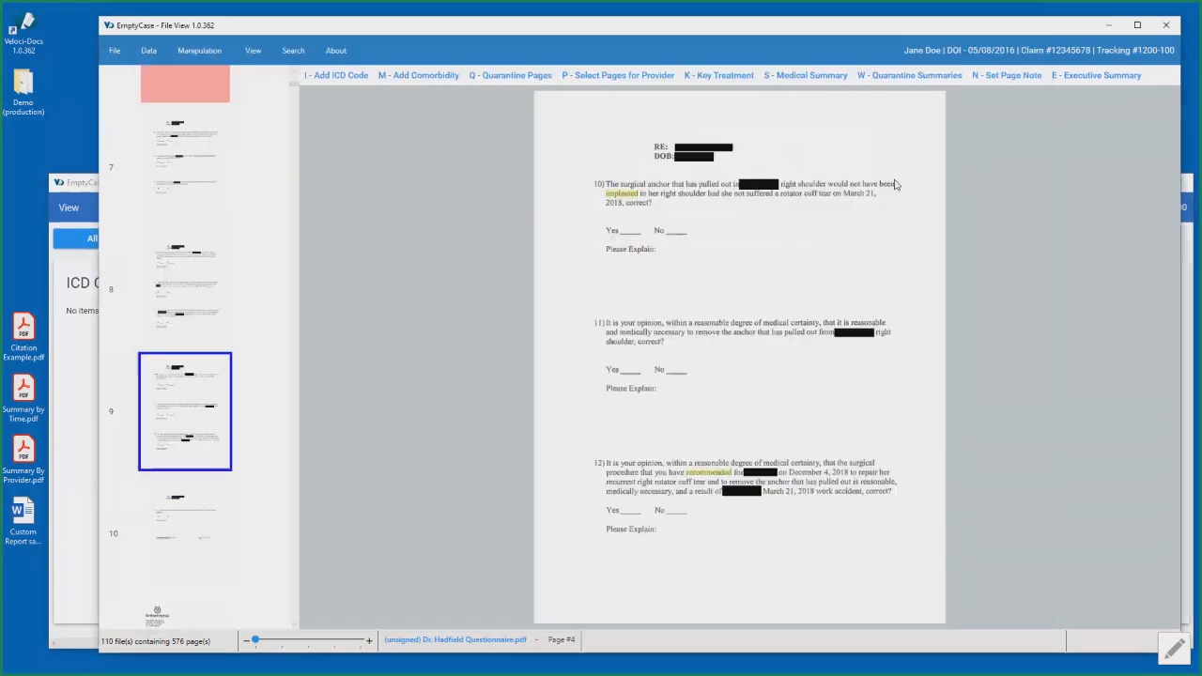
- Examine the highlighted terms on the first three pages of CL IME Report 2.13.19.pdf and return to page 1
{"action": "scroll", "coordinate": [261, 356], "scroll_direction": "up", "scroll_amount": 6}
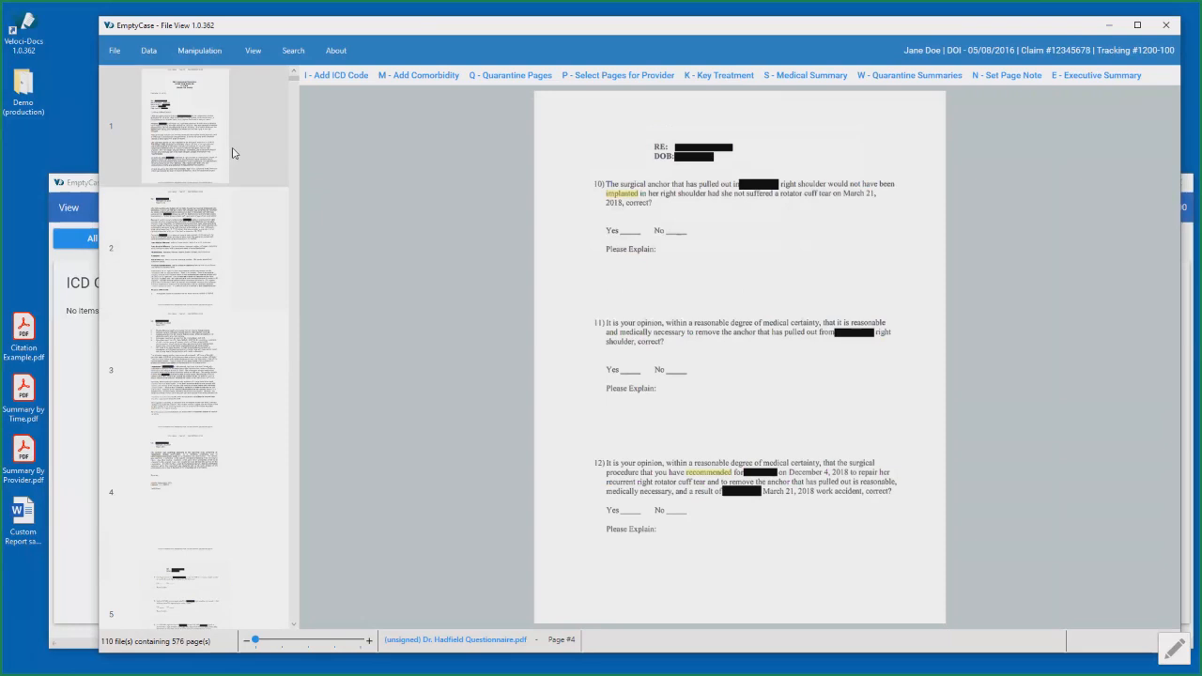
{"action": "scroll", "coordinate": [225, 153], "scroll_direction": "down", "scroll_amount": 1}
{"action": "scroll", "coordinate": [225, 150], "scroll_direction": "down", "scroll_amount": 7}
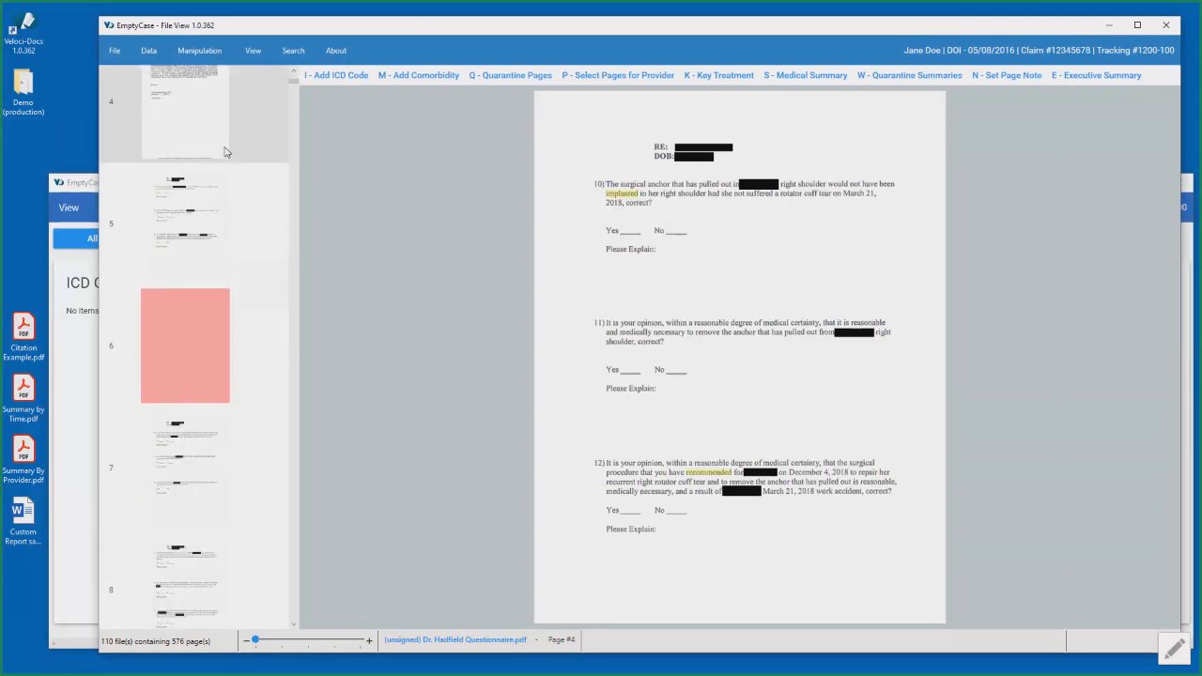
{"action": "scroll", "coordinate": [226, 148], "scroll_direction": "up", "scroll_amount": 8}
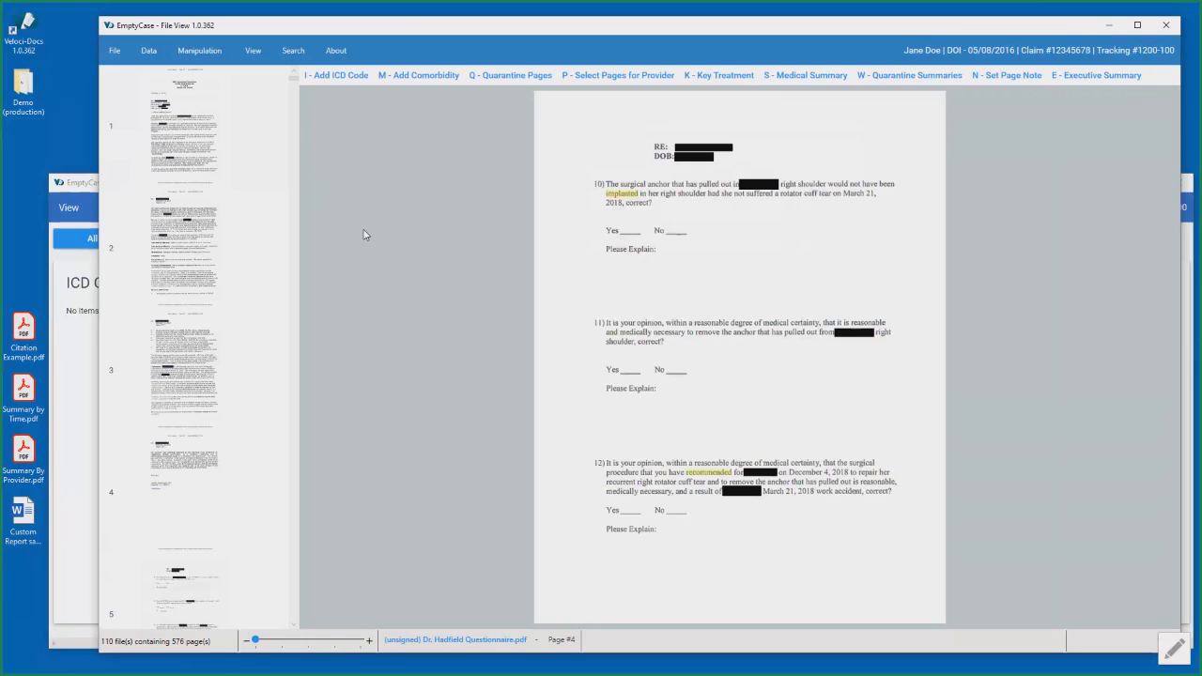
{"action": "left_click", "coordinate": [227, 132]}
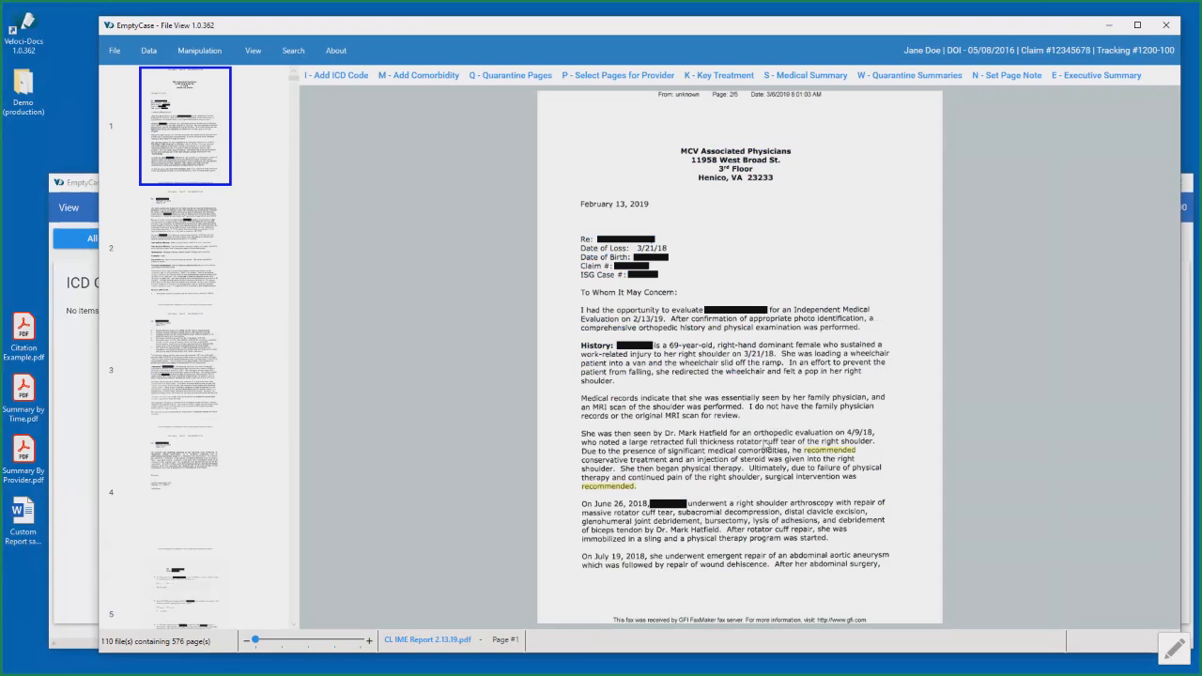
{"action": "left_click", "coordinate": [207, 242]}
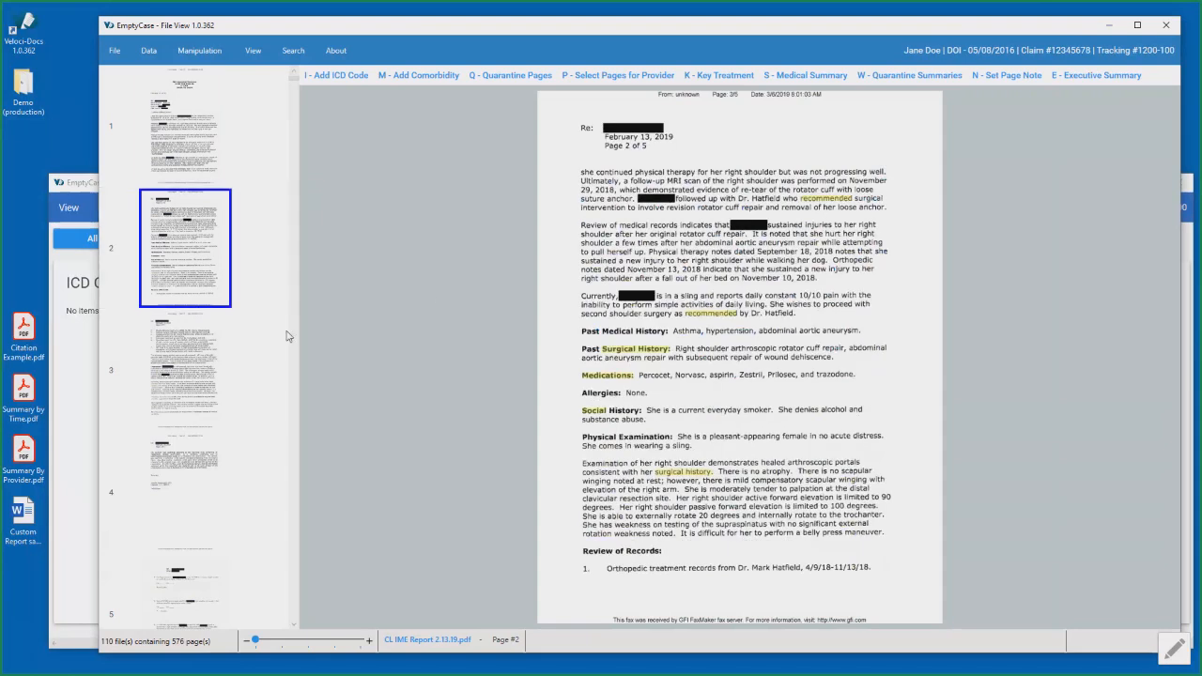
{"action": "left_click", "coordinate": [222, 347]}
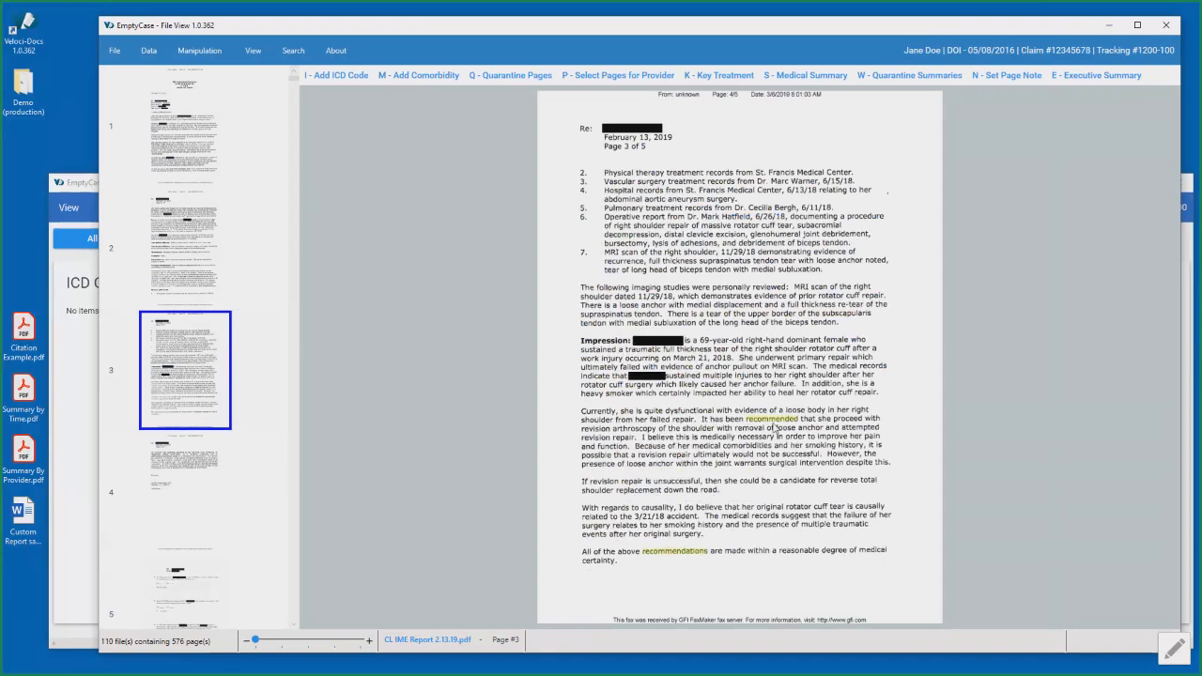
{"action": "left_click", "coordinate": [221, 165]}
- Open the program options, read through the Points Of Interest list, and leave the options without saving
{"action": "left_click", "coordinate": [115, 50]}
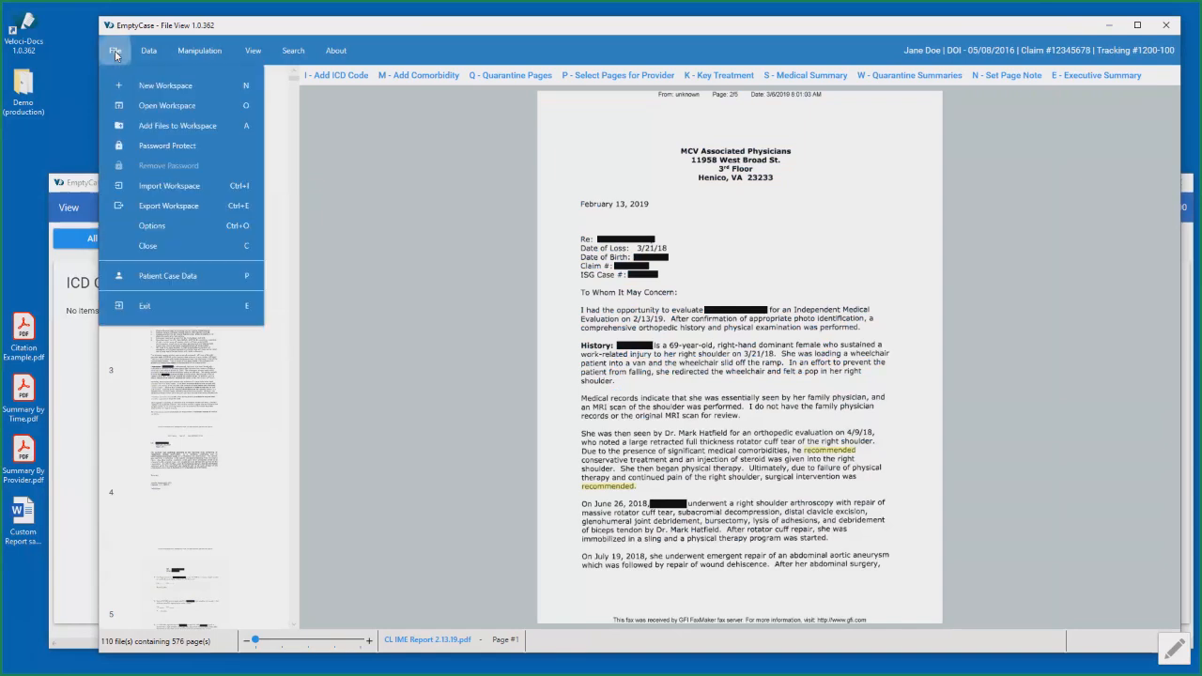
{"action": "left_click", "coordinate": [150, 226]}
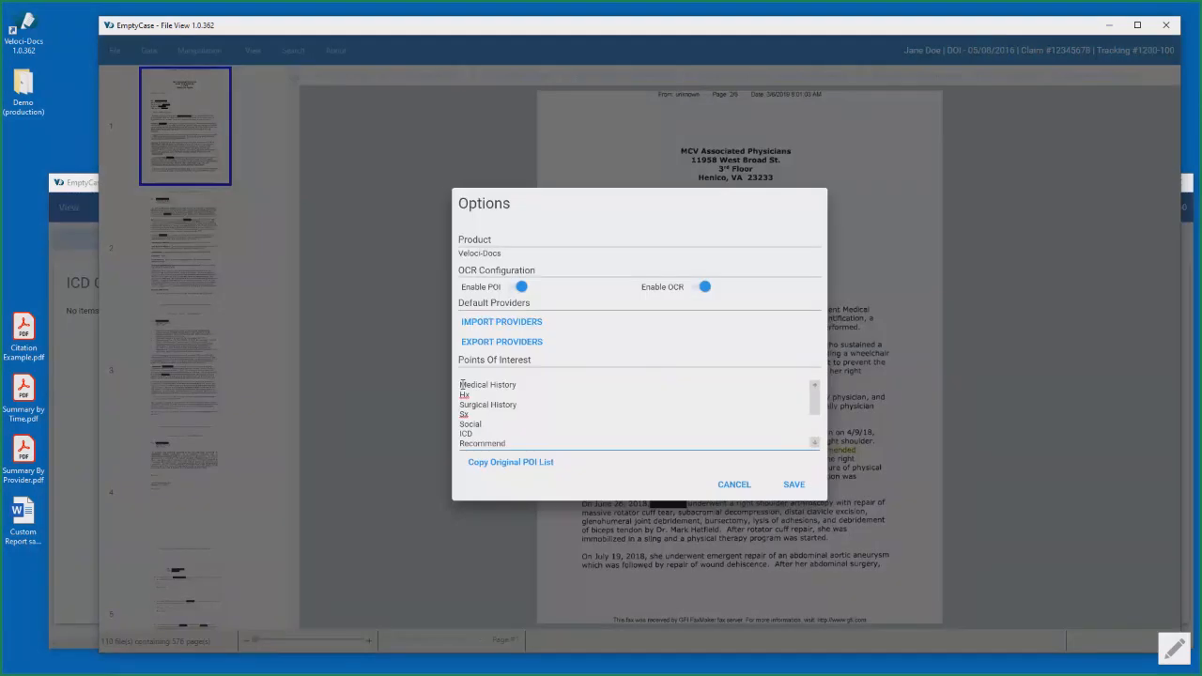
{"action": "left_click", "coordinate": [523, 389]}
{"action": "key", "text": "ctrl+a"}
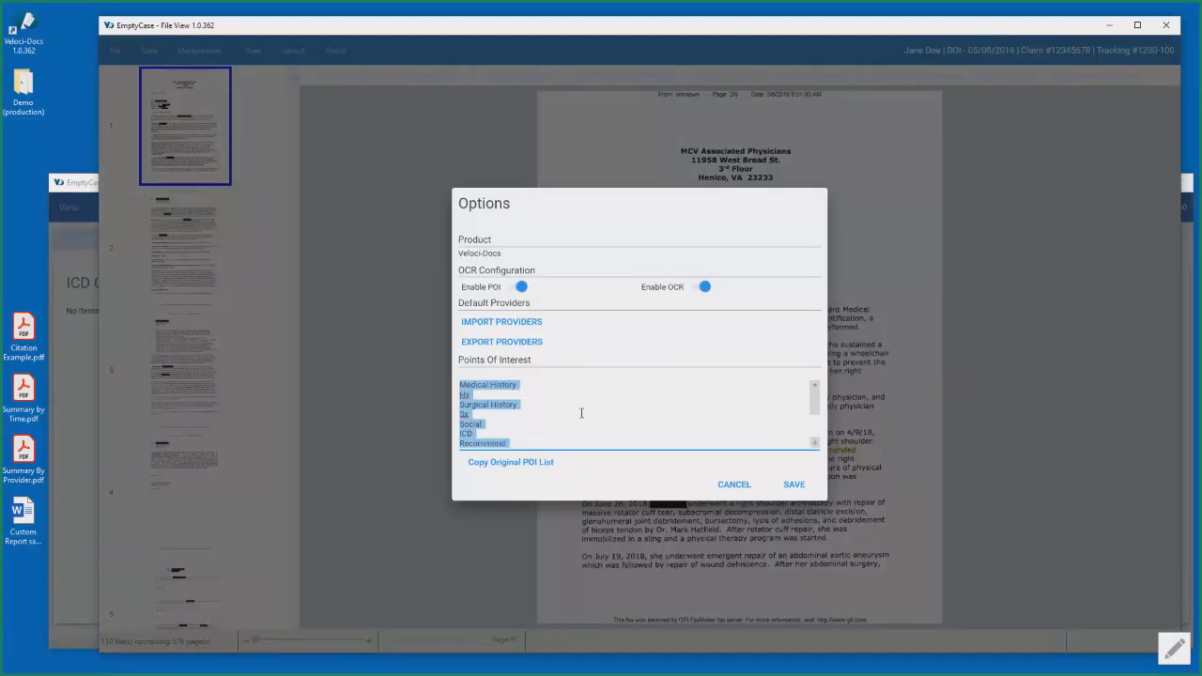
{"action": "scroll", "coordinate": [581, 414], "scroll_direction": "down", "scroll_amount": 1}
{"action": "scroll", "coordinate": [549, 414], "scroll_direction": "up", "scroll_amount": 1}
{"action": "scroll", "coordinate": [549, 409], "scroll_direction": "down", "scroll_amount": 2}
{"action": "left_click", "coordinate": [504, 441]}
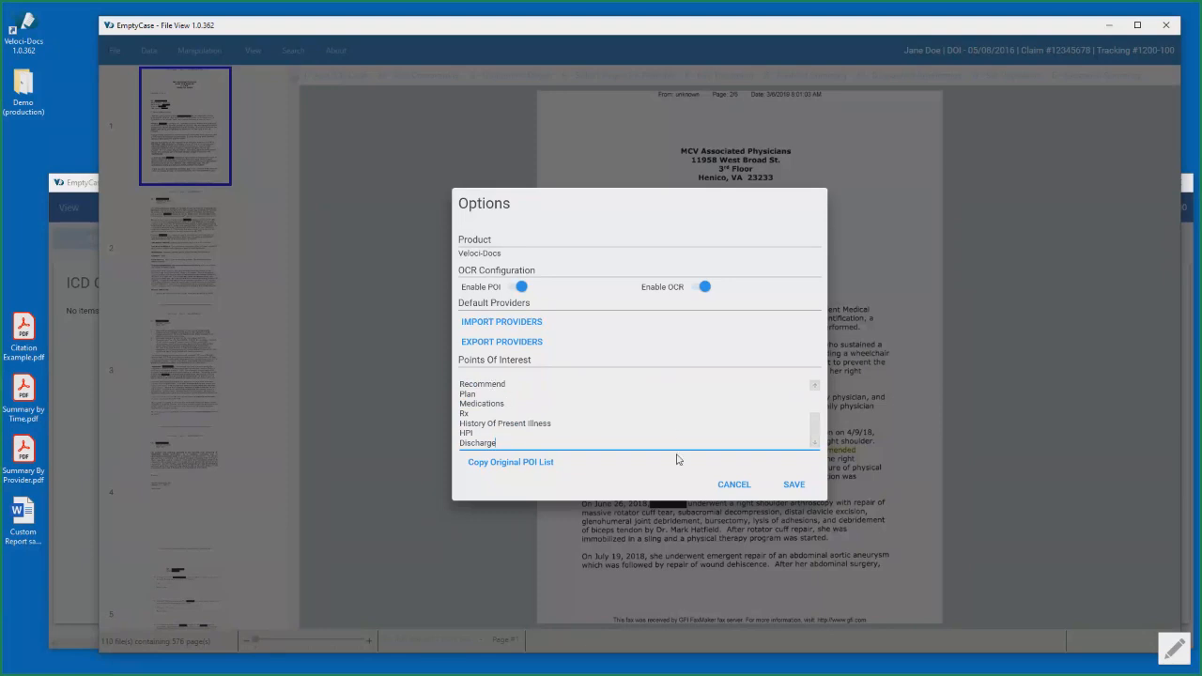
{"action": "left_click", "coordinate": [733, 483]}
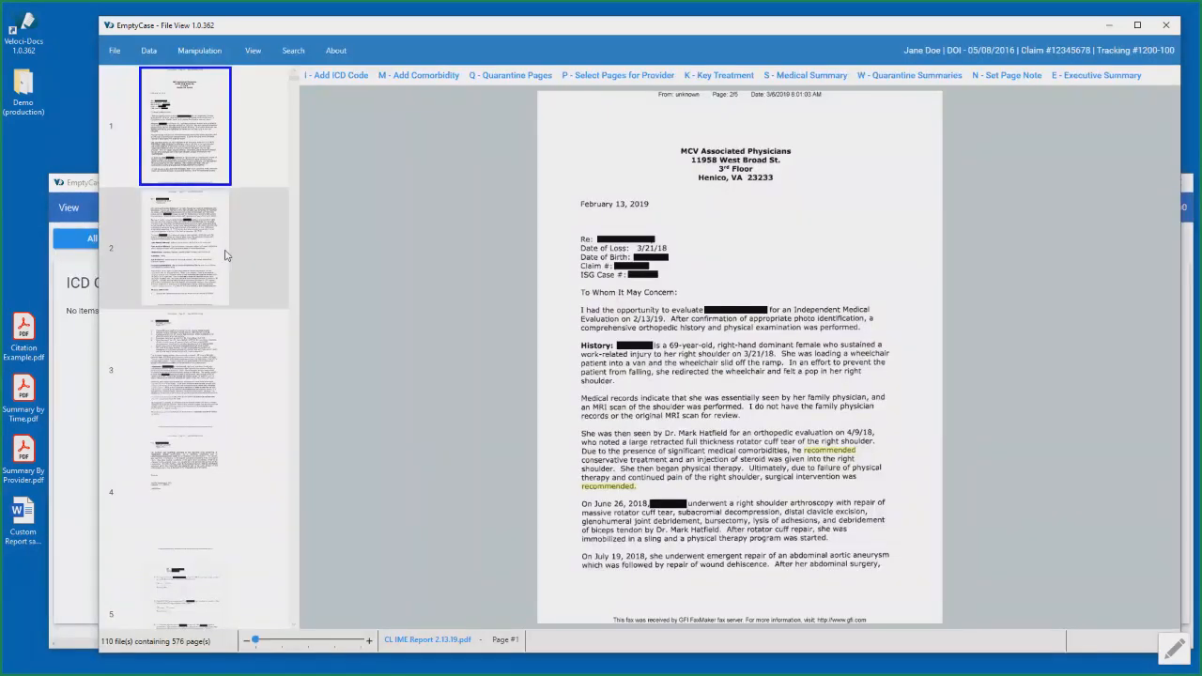
- Step through the IME report to page 4, check page 3 again, and go back to page 1
{"action": "key", "text": "Down"}
{"action": "key", "text": "Down"}
{"action": "key", "text": "Down"}
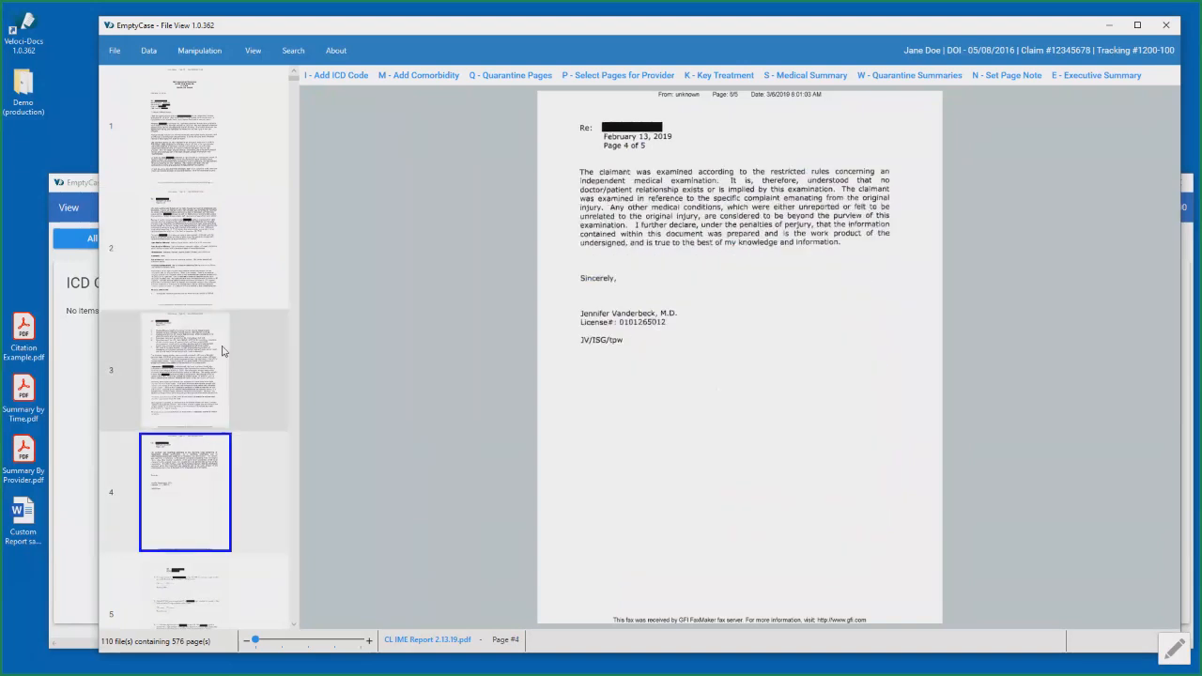
{"action": "left_click", "coordinate": [234, 355]}
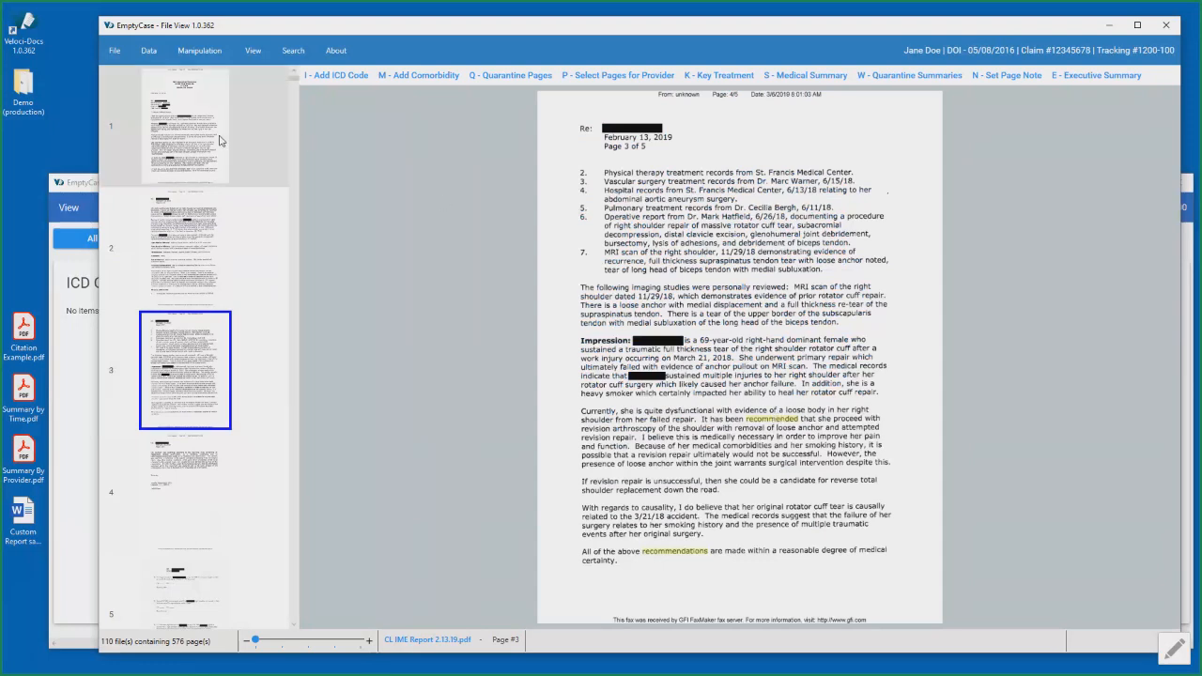
{"action": "left_click", "coordinate": [222, 141]}
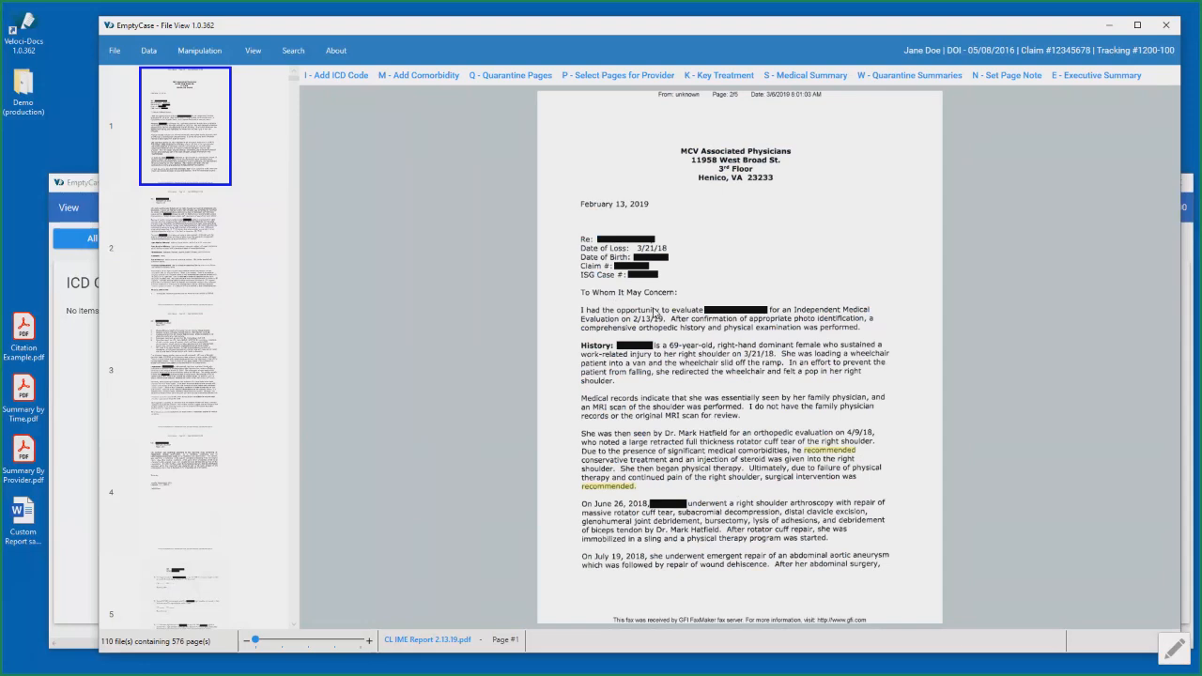
- Open Find In Pages and search the case pages for "shoulder"
{"action": "left_click", "coordinate": [294, 51]}
{"action": "left_click", "coordinate": [311, 86]}
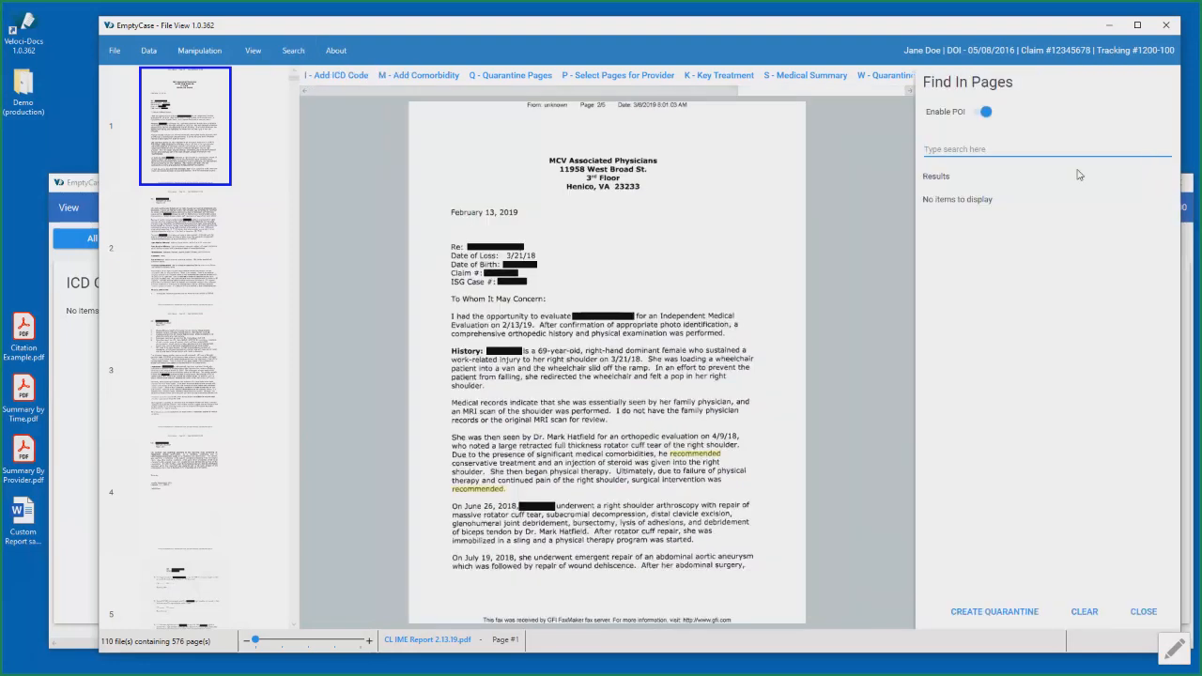
{"action": "type", "text": "shoulder"}
{"action": "key", "text": "Return"}
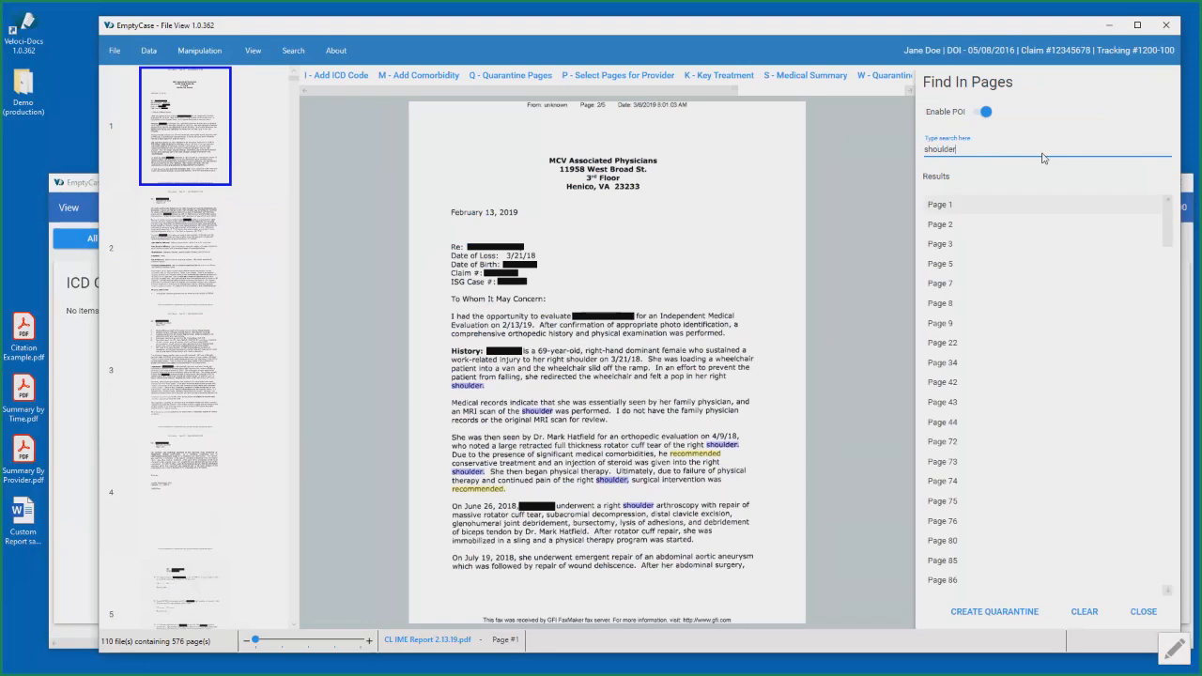
- Browse the page results for the shoulder search and open pages 44, 73 and 76 from them
{"action": "left_click_drag", "start_coordinate": [1170, 232], "coordinate": [1167, 202]}
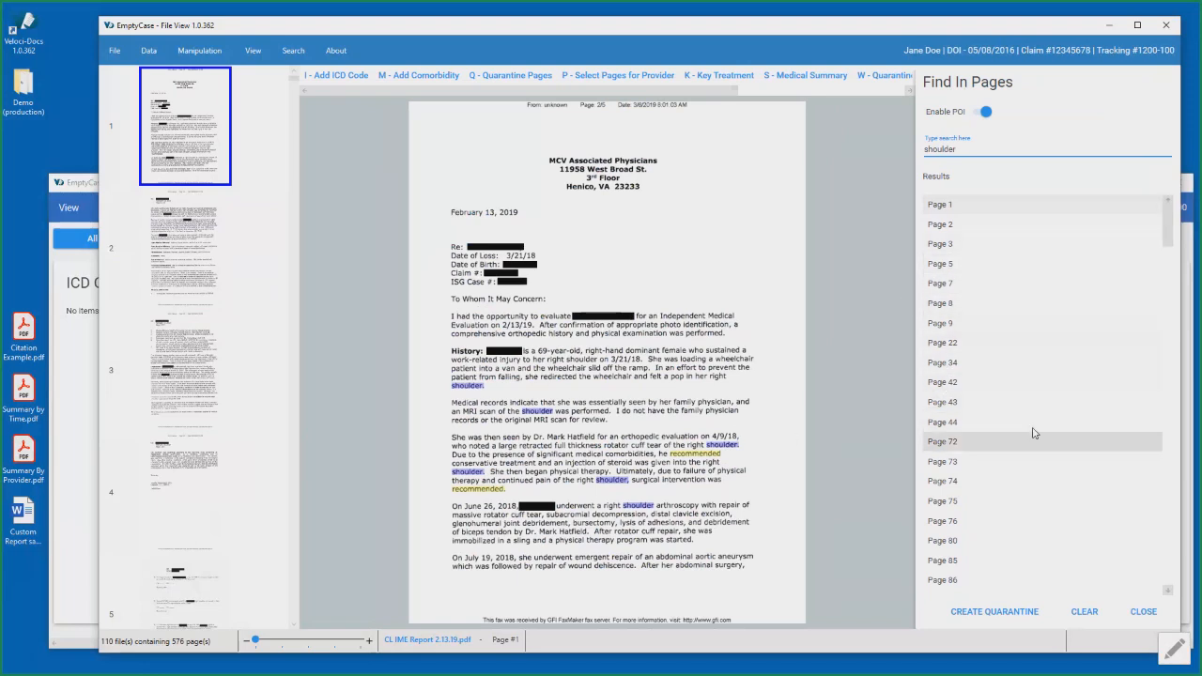
{"action": "left_click", "coordinate": [944, 423]}
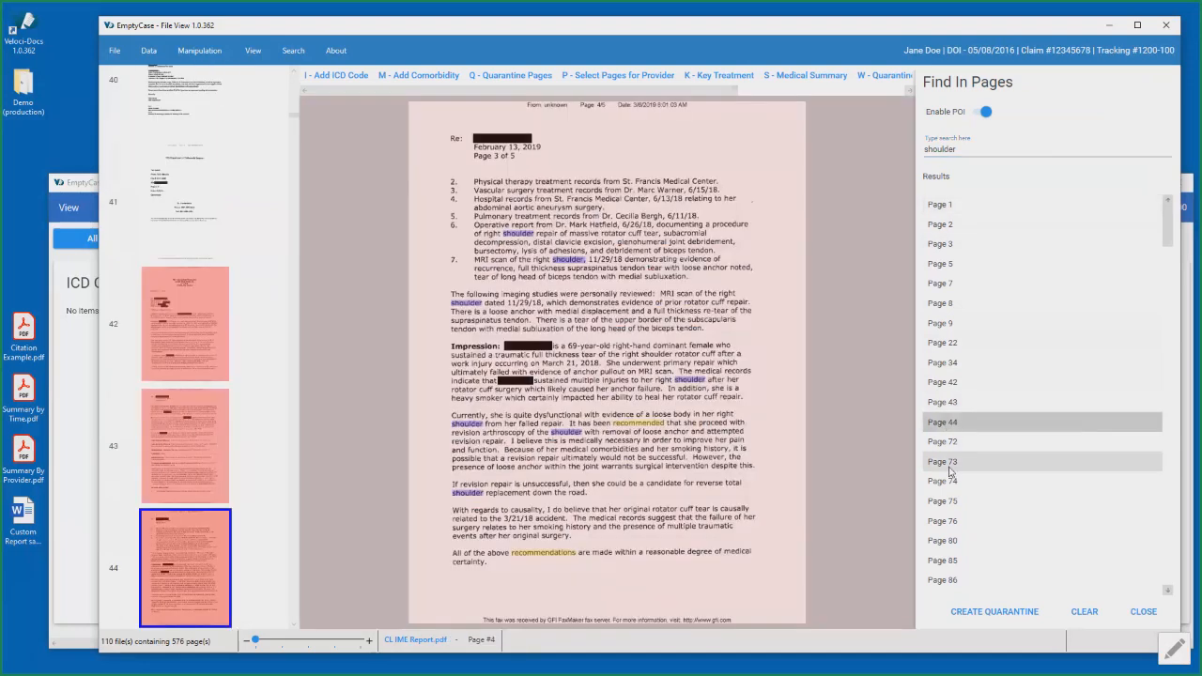
{"action": "left_click", "coordinate": [949, 467]}
{"action": "left_click", "coordinate": [953, 522]}
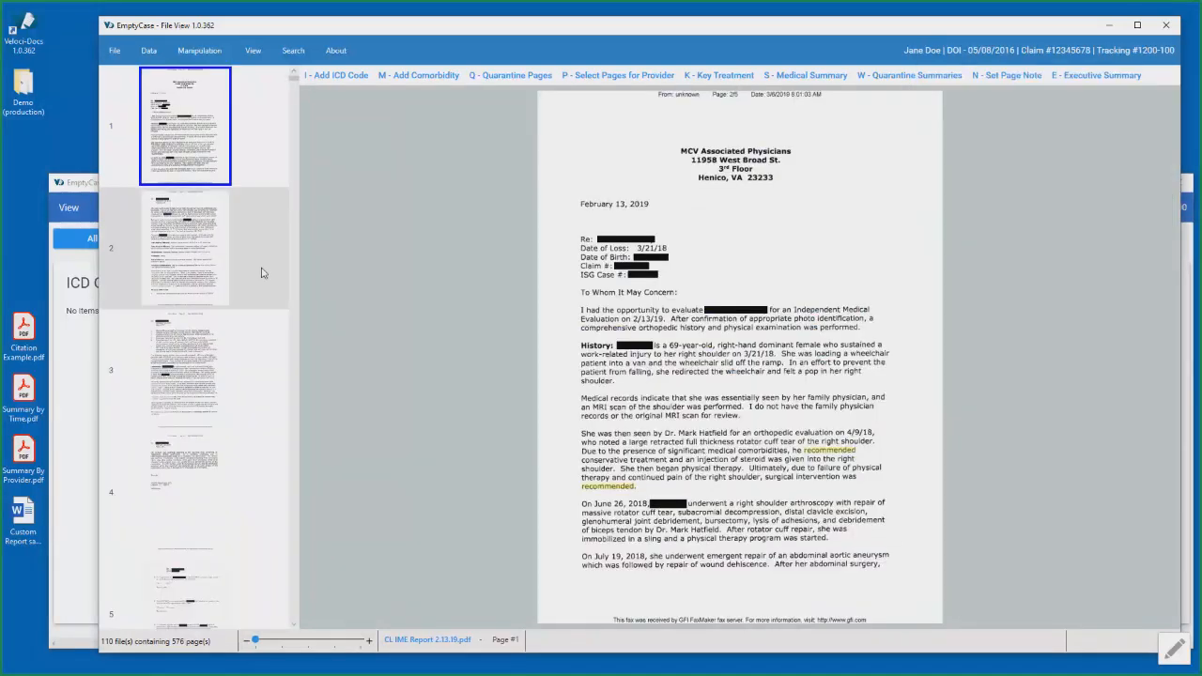
- Display the hidden page 6, look at the Data View window, and return to the page thumbnails in File View
{"action": "scroll", "coordinate": [262, 274], "scroll_direction": "down", "scroll_amount": 3}
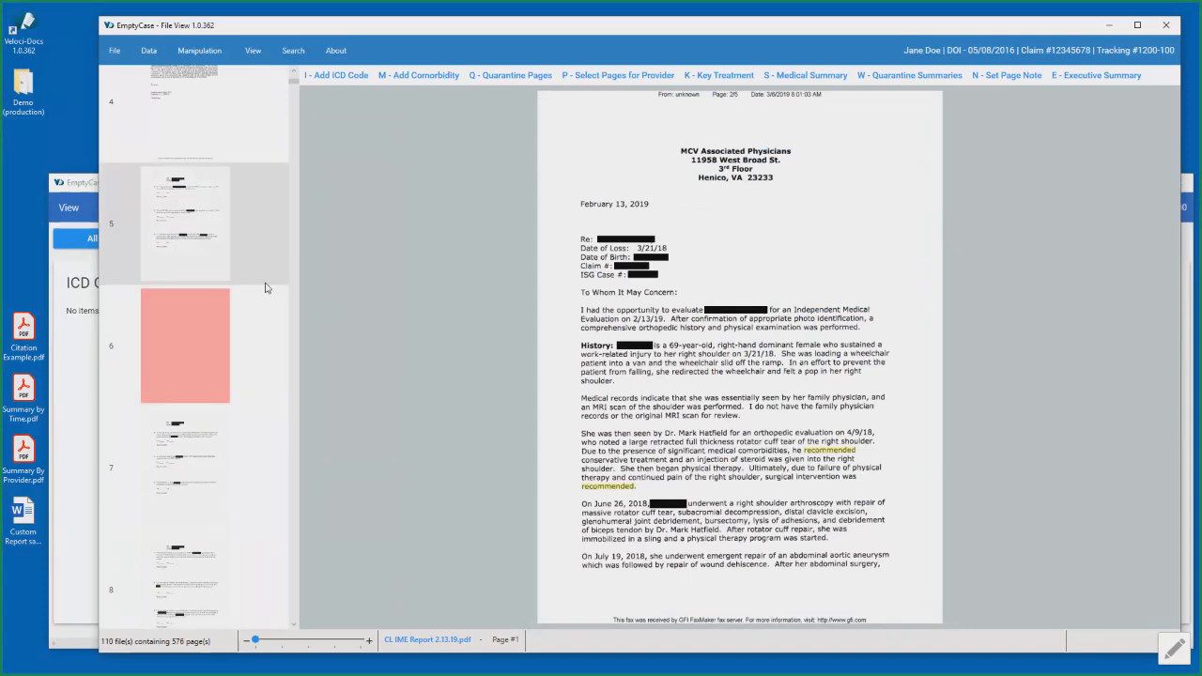
{"action": "left_click", "coordinate": [235, 354]}
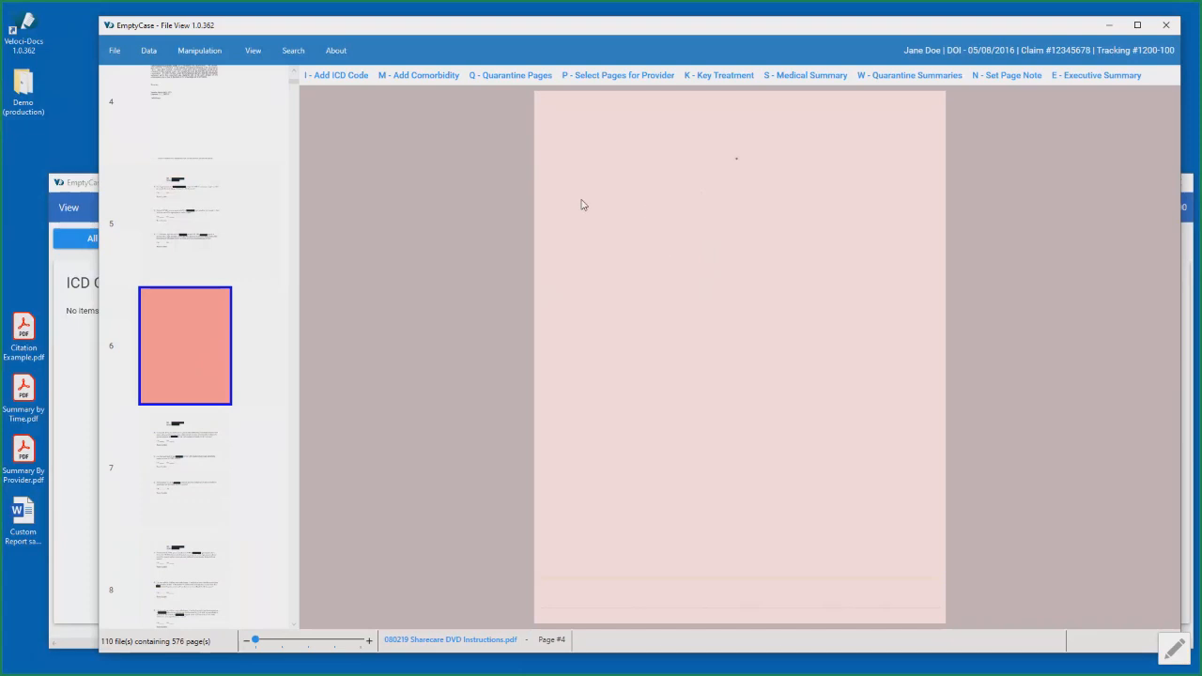
{"action": "left_click", "coordinate": [91, 187]}
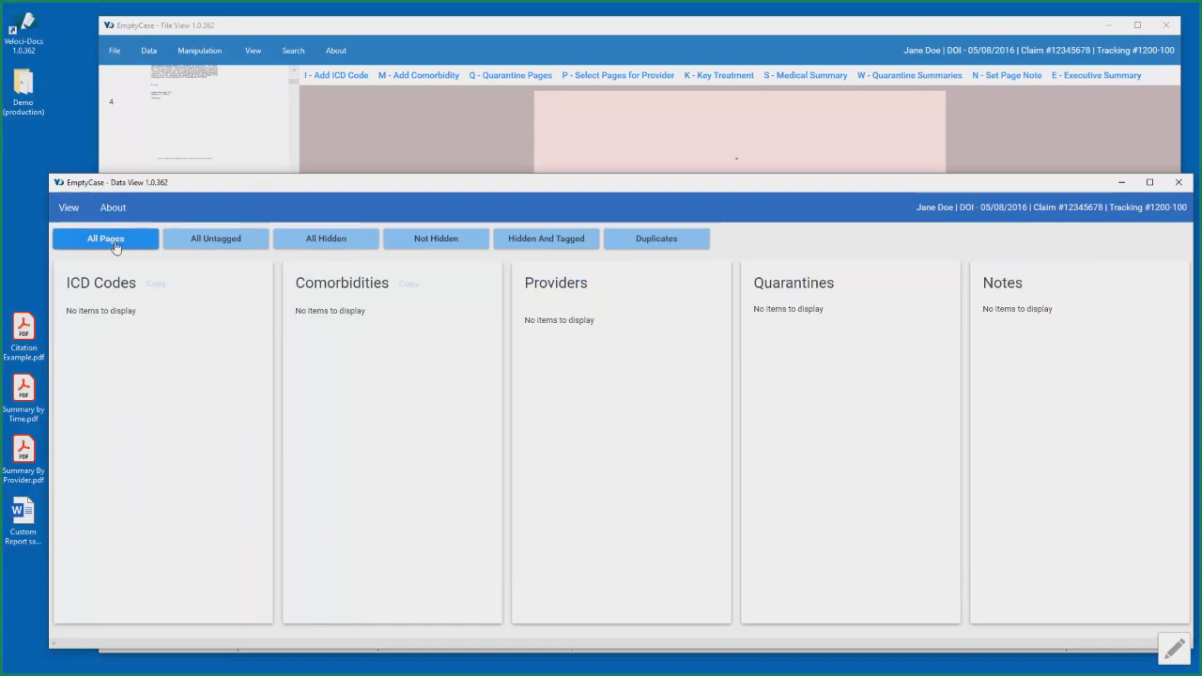
{"action": "left_click", "coordinate": [316, 66]}
{"action": "scroll", "coordinate": [202, 296], "scroll_direction": "down", "scroll_amount": 3}
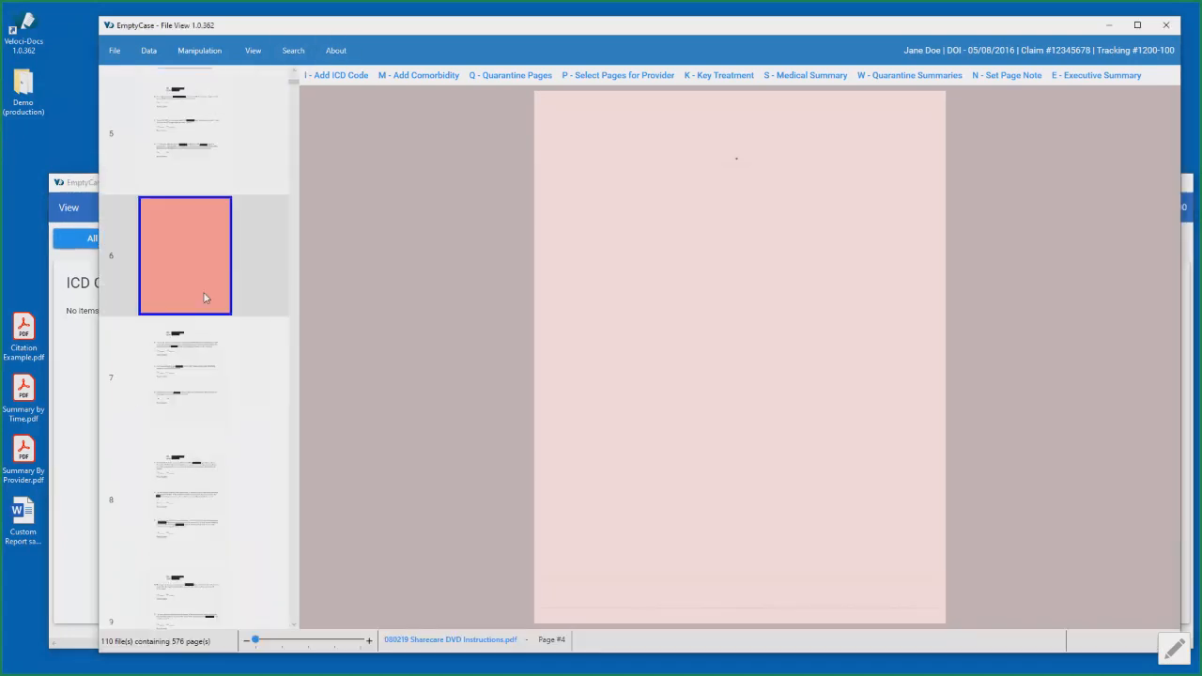
{"action": "scroll", "coordinate": [203, 298], "scroll_direction": "up", "scroll_amount": 3}
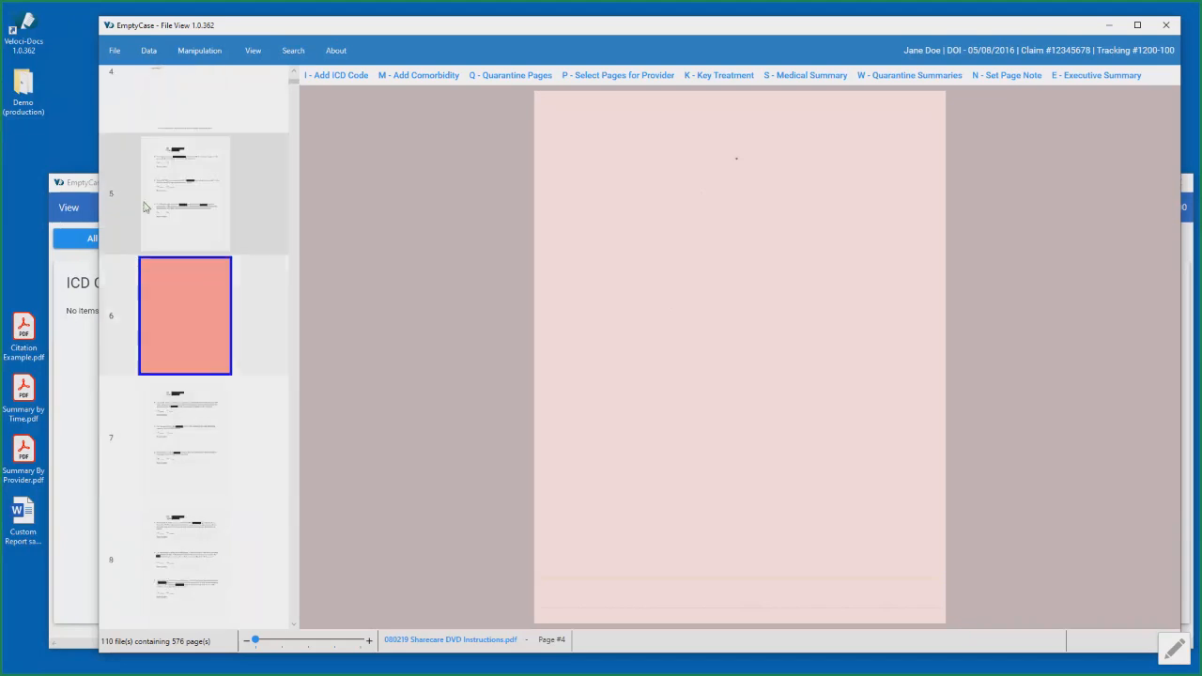
- Apply the Not Hidden filter in Data View and return to File View
{"action": "left_click", "coordinate": [84, 184]}
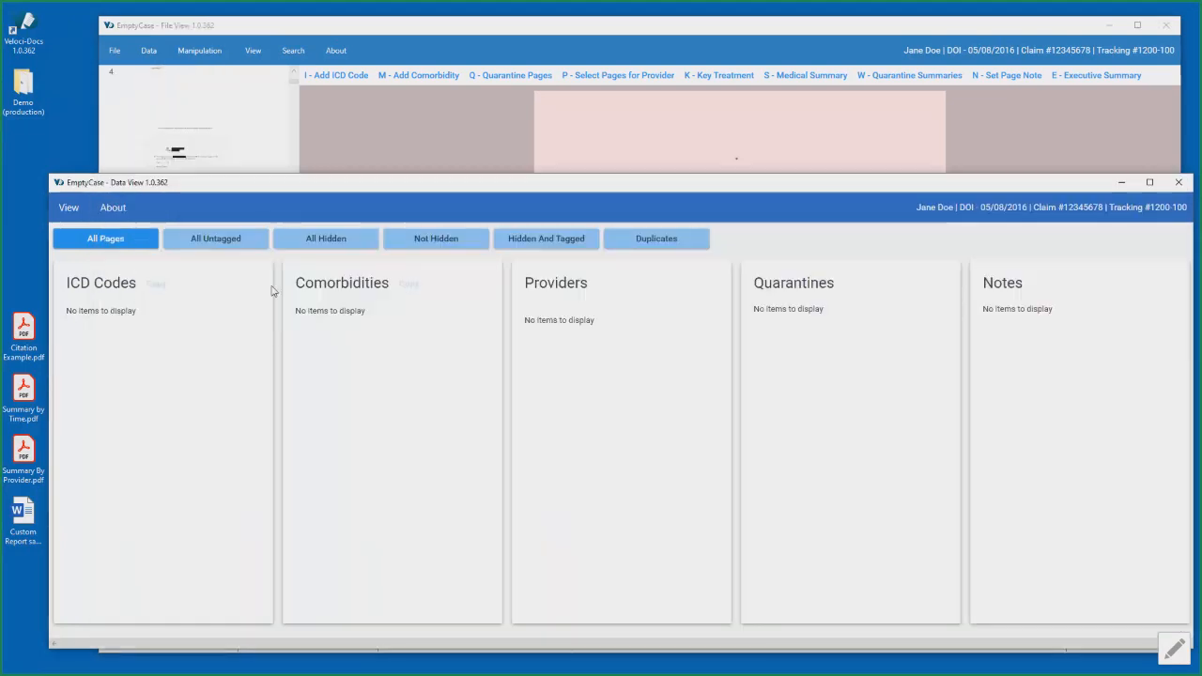
{"action": "left_click", "coordinate": [441, 245]}
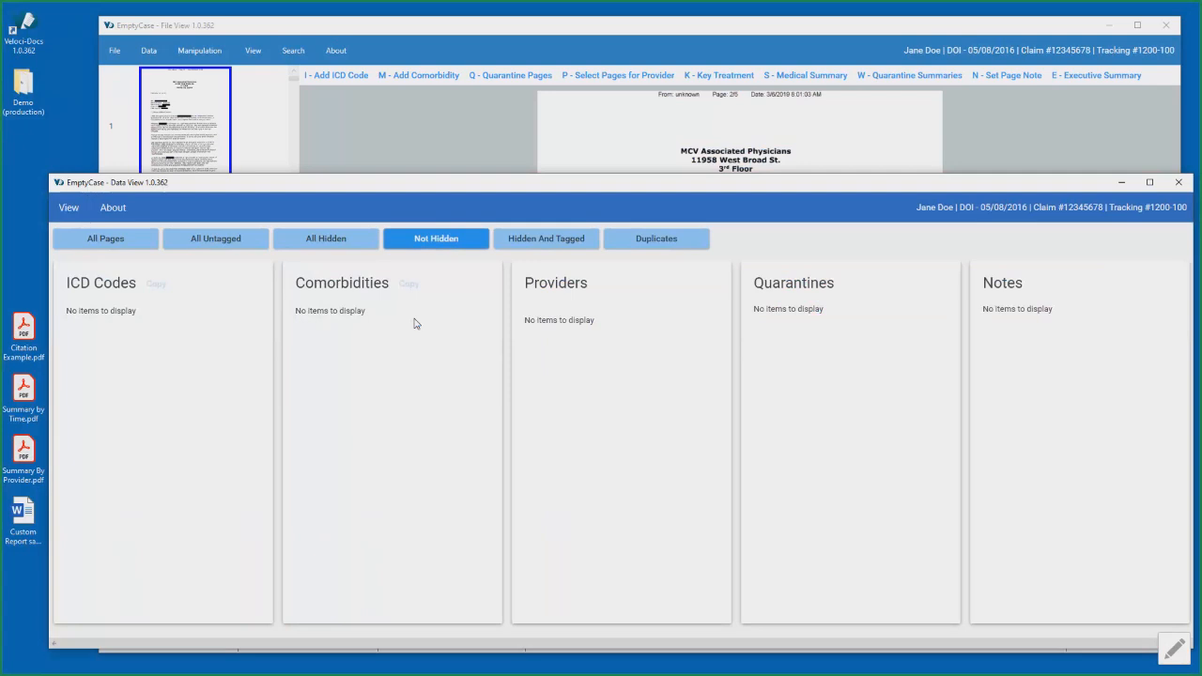
{"action": "left_click", "coordinate": [593, 33]}
- Examine the filtered thumbnails down to about page 28, display page 22, and return to the start of the list
{"action": "scroll", "coordinate": [208, 303], "scroll_direction": "down", "scroll_amount": 10}
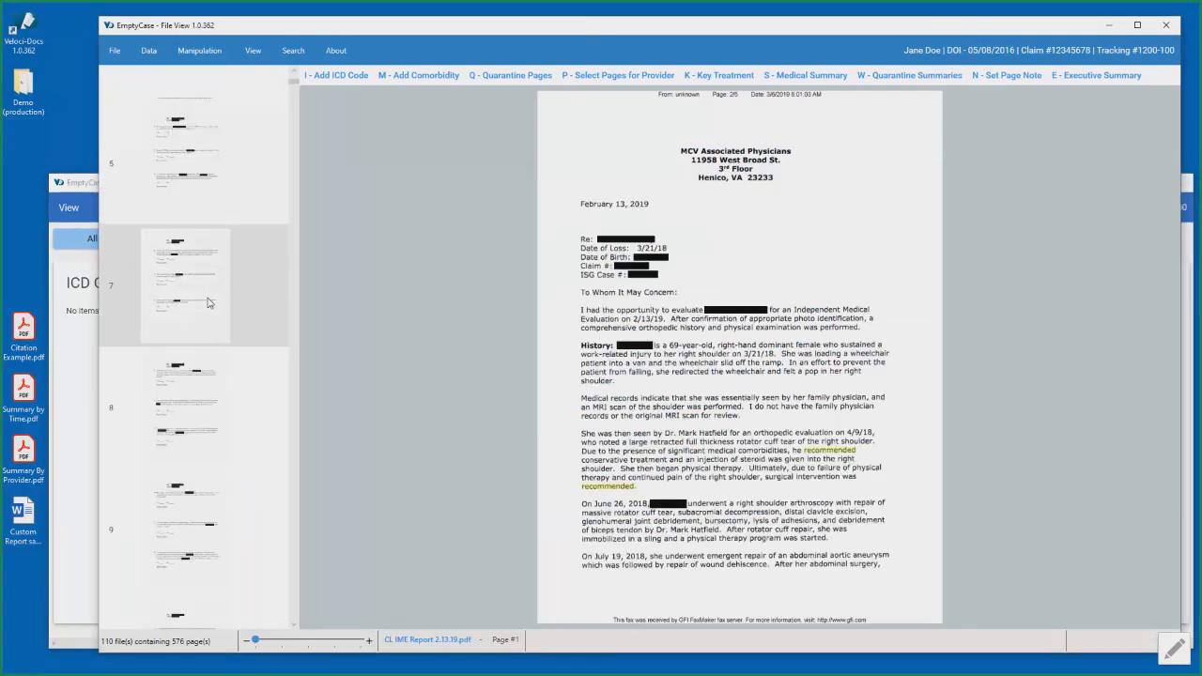
{"action": "scroll", "coordinate": [208, 303], "scroll_direction": "down", "scroll_amount": 5}
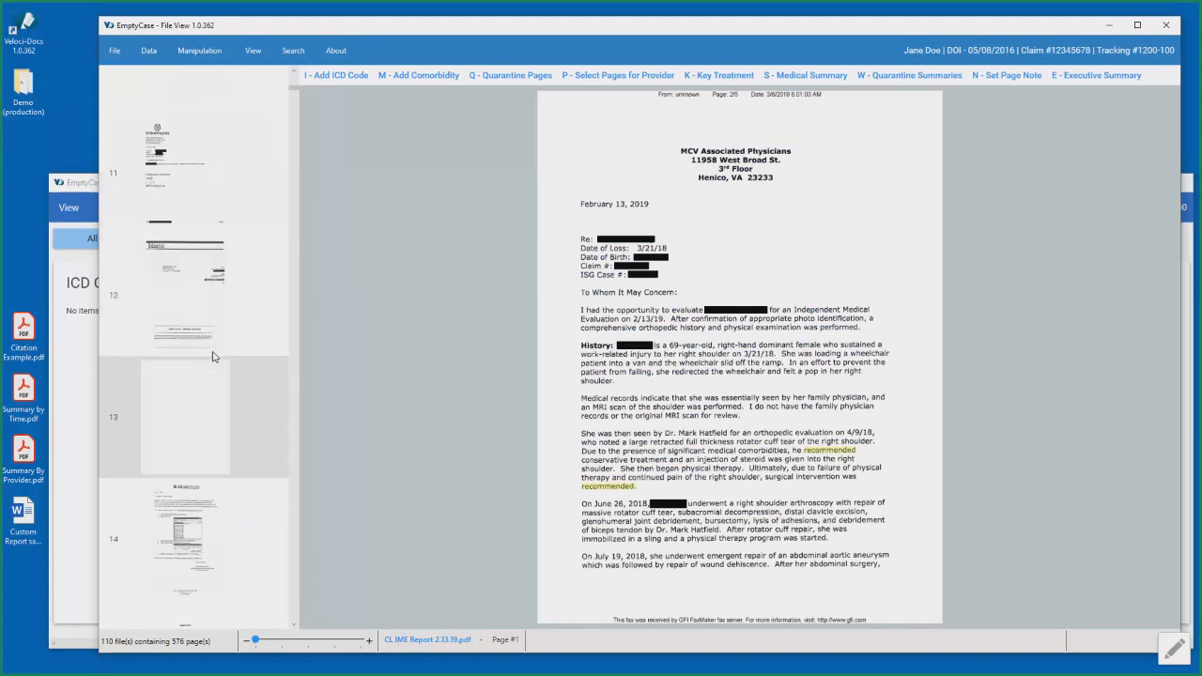
{"action": "scroll", "coordinate": [212, 359], "scroll_direction": "down", "scroll_amount": 7}
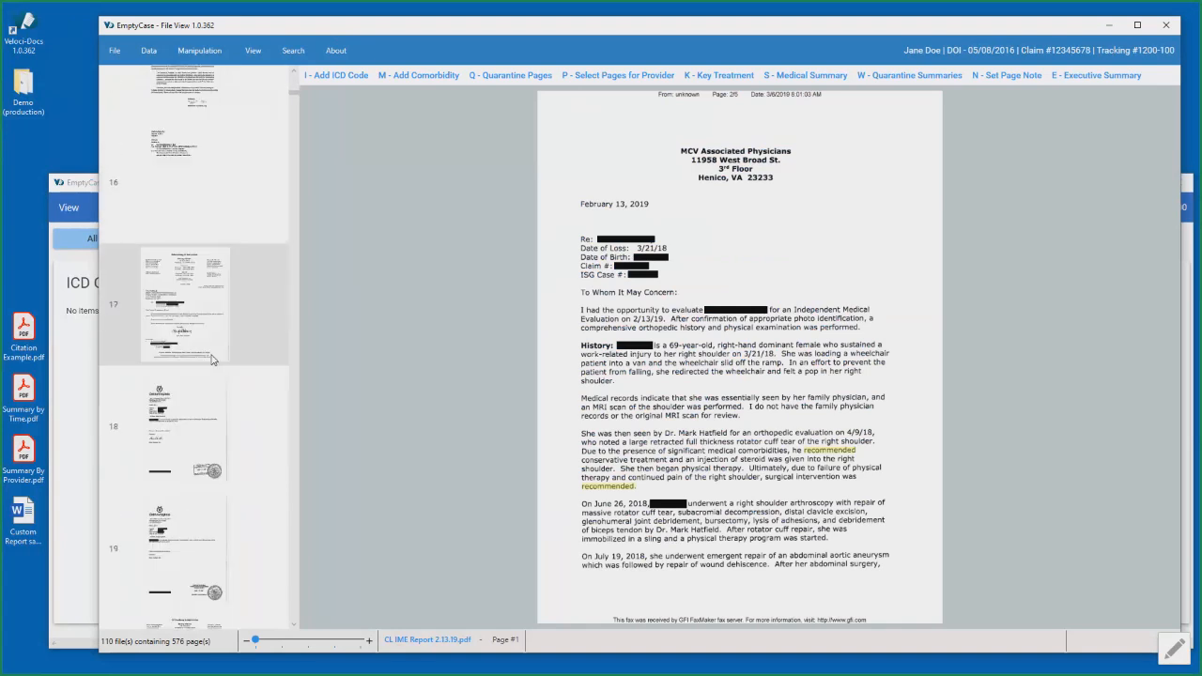
{"action": "scroll", "coordinate": [208, 359], "scroll_direction": "down", "scroll_amount": 1}
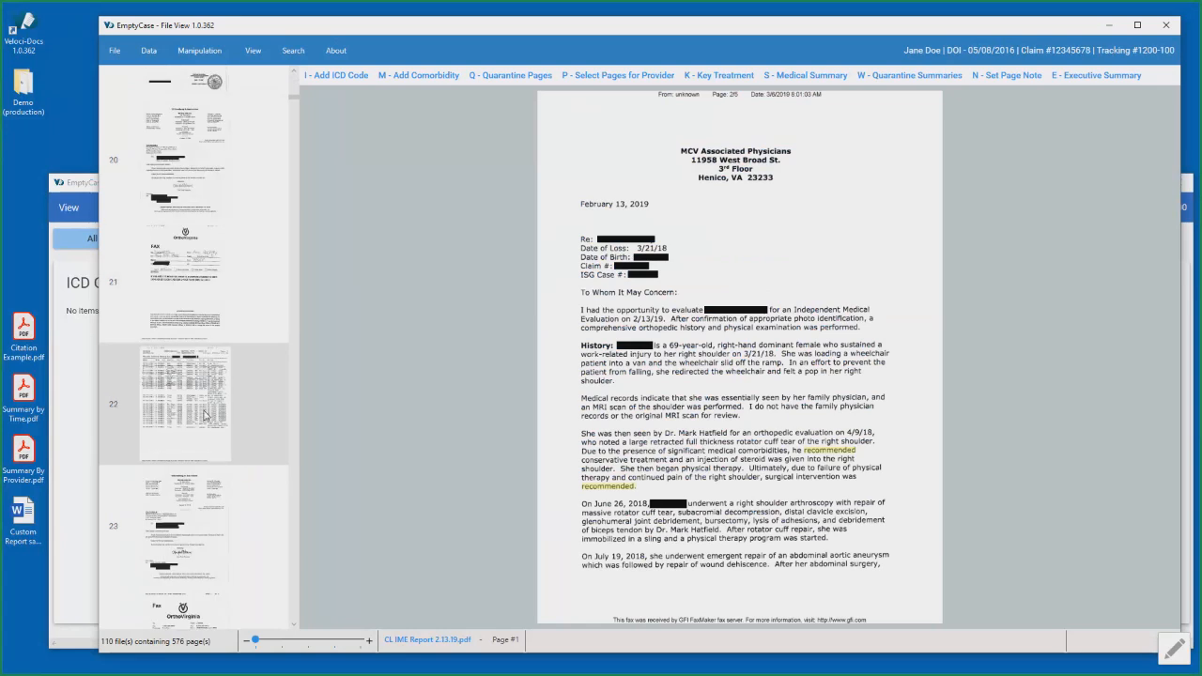
{"action": "left_click", "coordinate": [205, 415]}
{"action": "scroll", "coordinate": [205, 404], "scroll_direction": "down", "scroll_amount": 4}
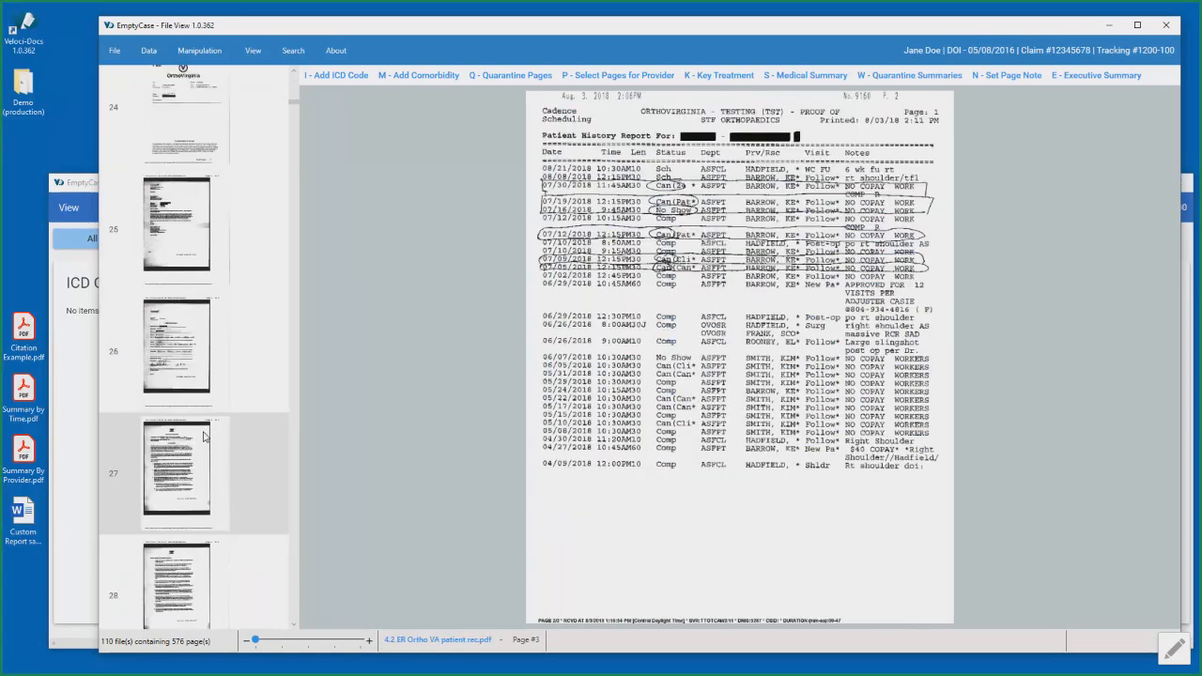
{"action": "scroll", "coordinate": [209, 372], "scroll_direction": "down", "scroll_amount": 1}
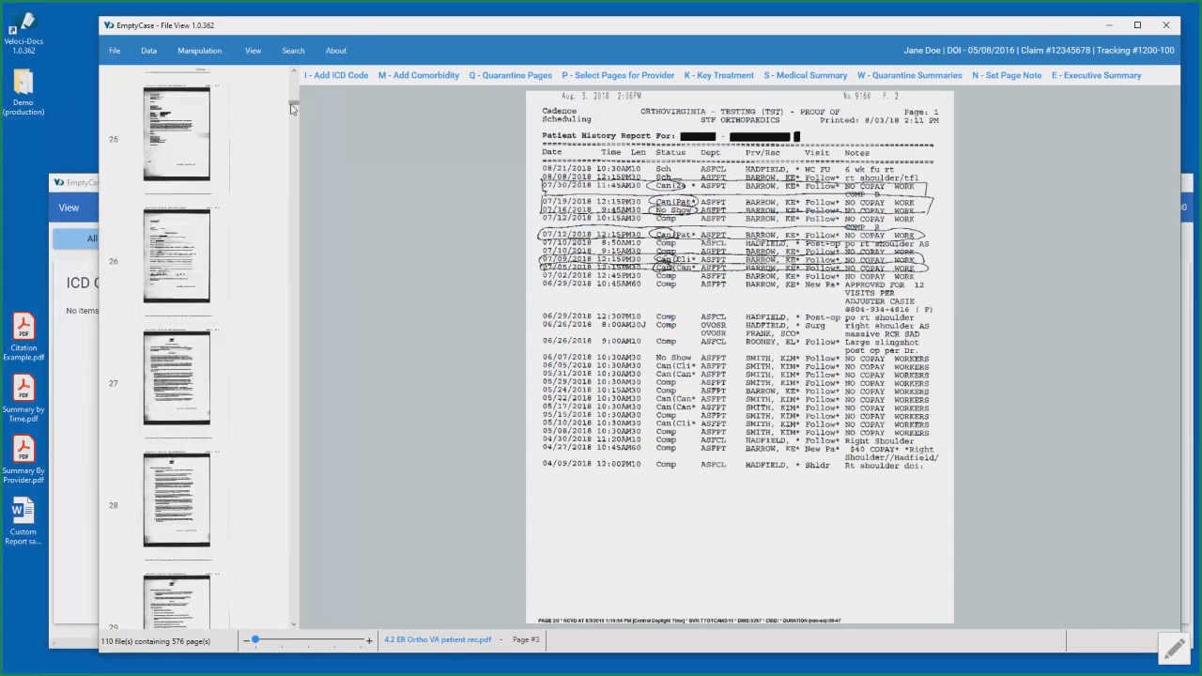
{"action": "left_click_drag", "start_coordinate": [292, 105], "coordinate": [290, 75]}
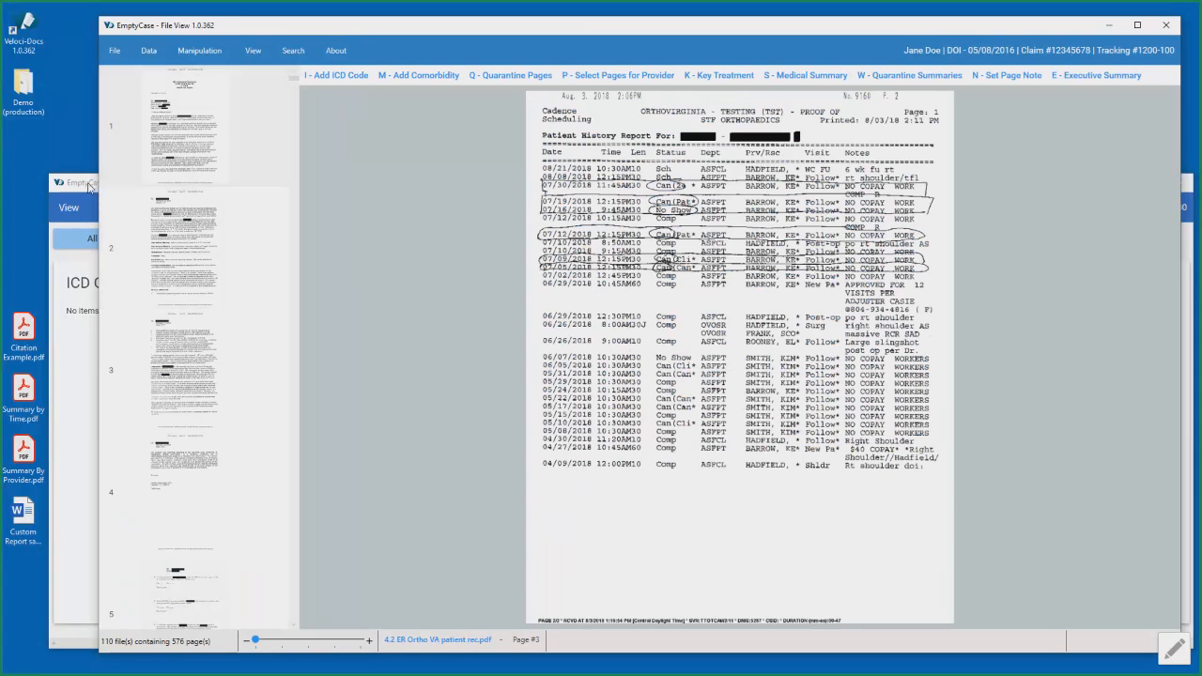
- Apply the All Hidden filter in Data View and examine the hidden pages in File View
{"action": "left_click", "coordinate": [90, 187]}
{"action": "left_click", "coordinate": [446, 248]}
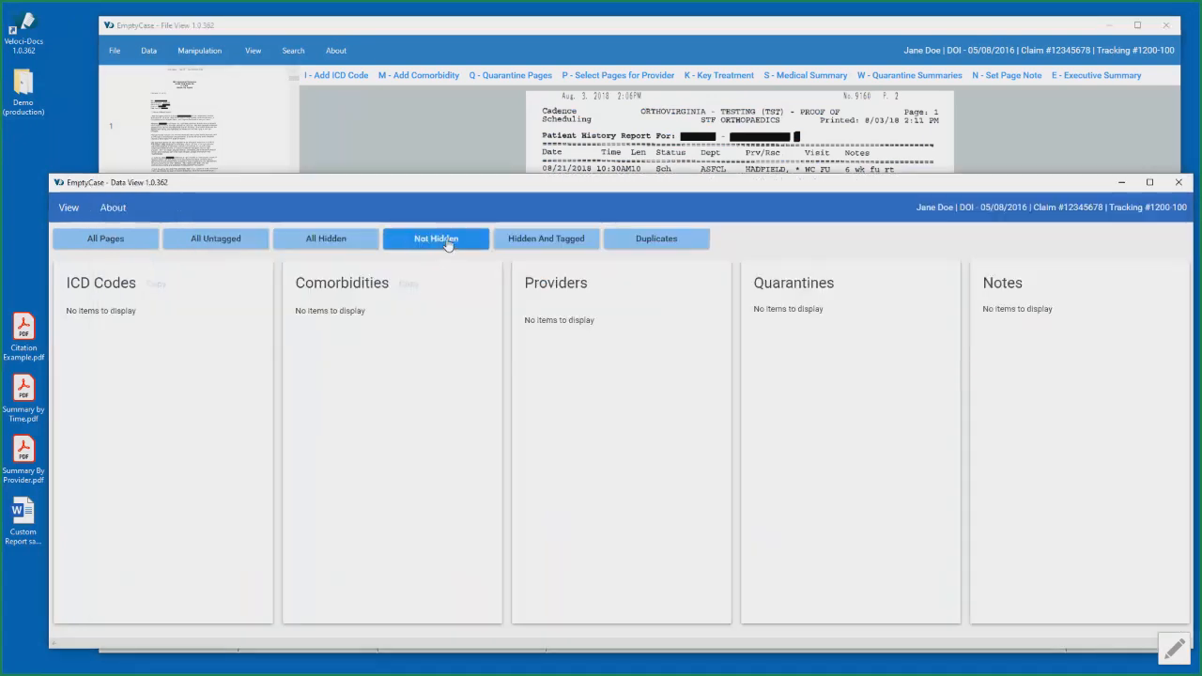
{"action": "left_click", "coordinate": [346, 243]}
{"action": "left_click", "coordinate": [485, 33]}
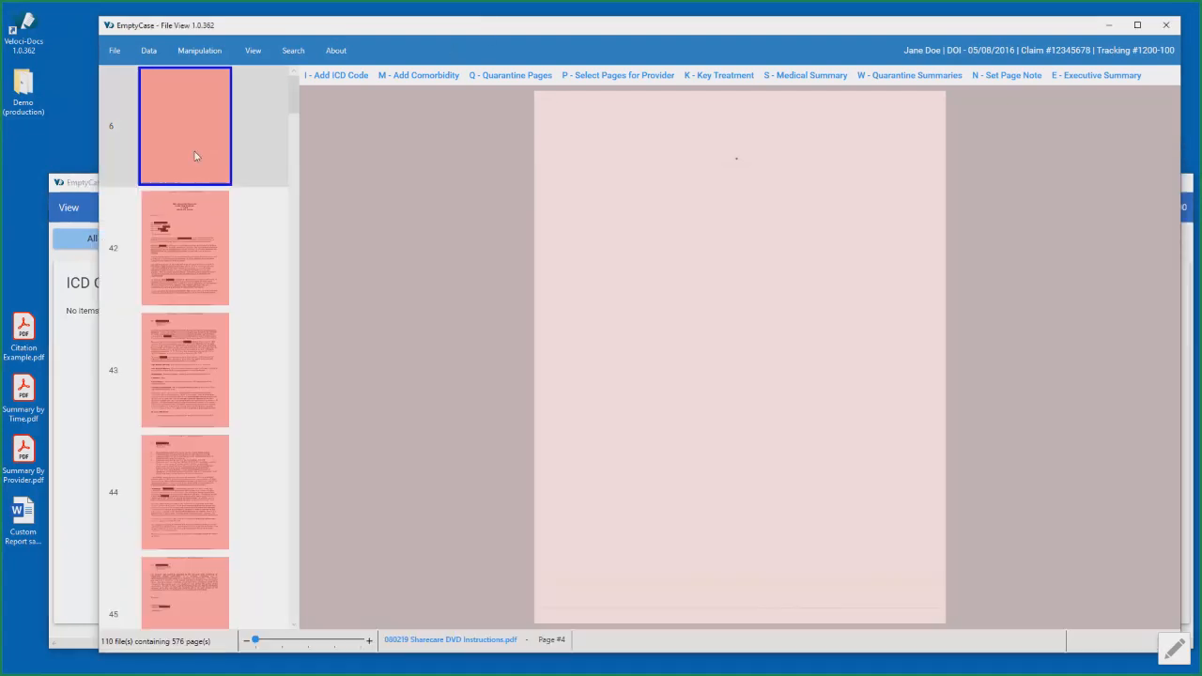
{"action": "left_click_drag", "start_coordinate": [295, 101], "coordinate": [319, 101]}
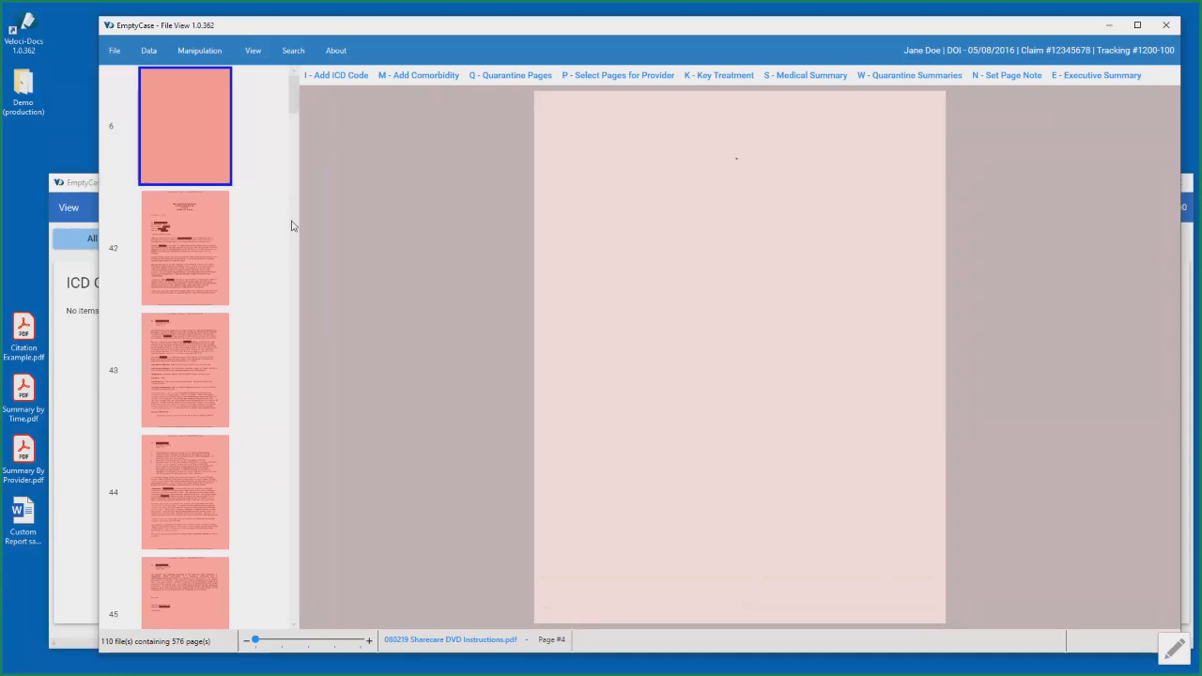
- Switch the page filter to Not Hidden, replace it with Duplicates, and return to File View
{"action": "left_click", "coordinate": [91, 189]}
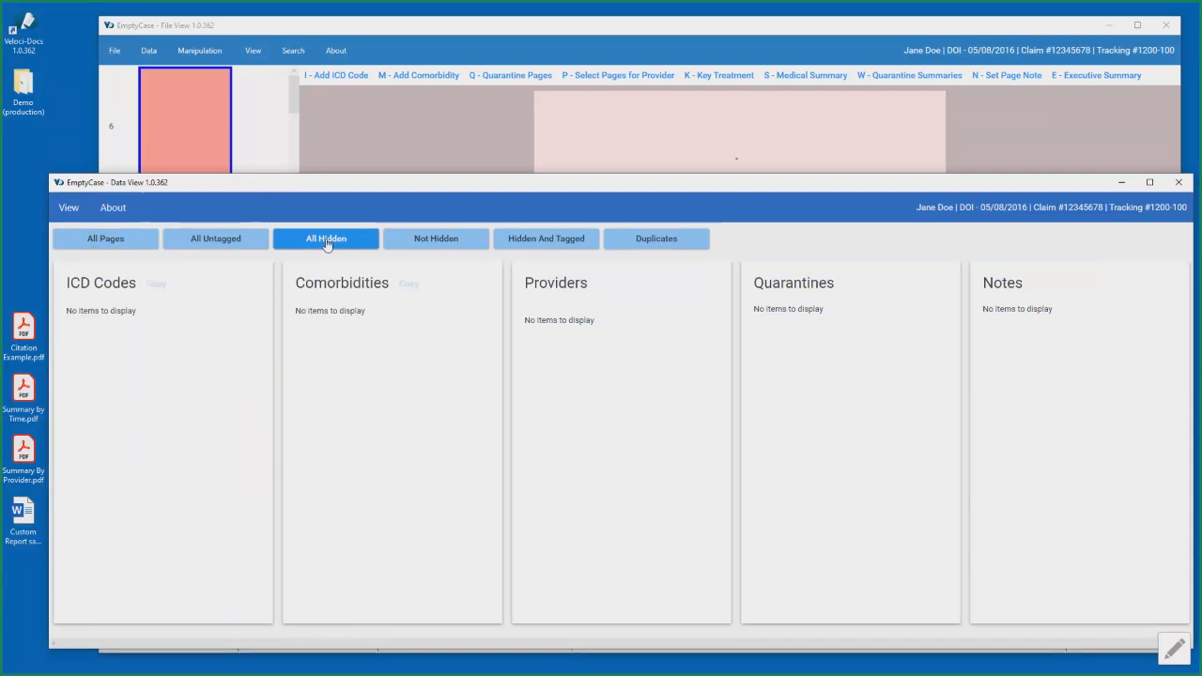
{"action": "left_click", "coordinate": [435, 250]}
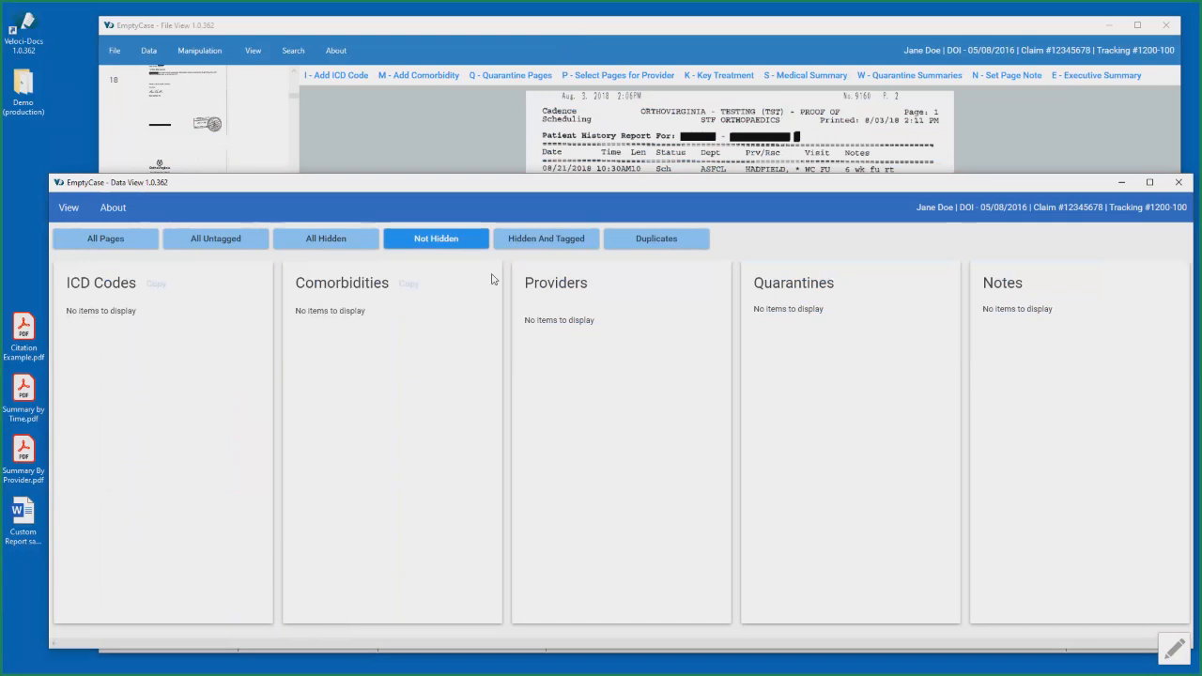
{"action": "left_click", "coordinate": [667, 246]}
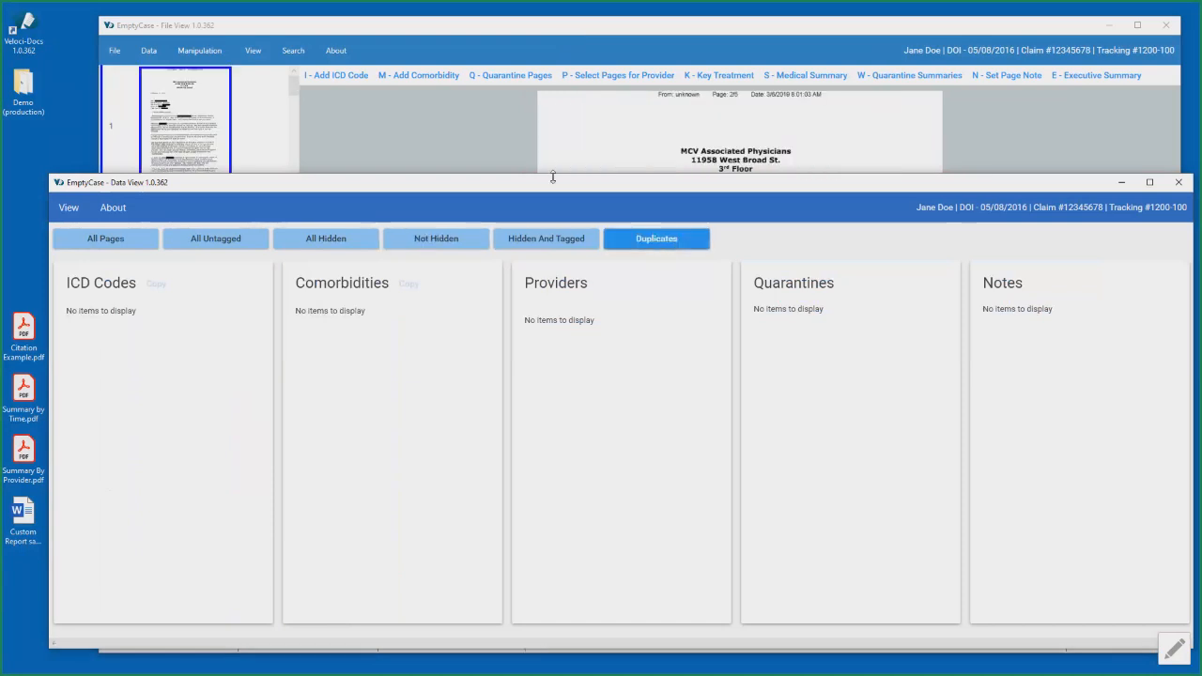
{"action": "left_click", "coordinate": [545, 34]}
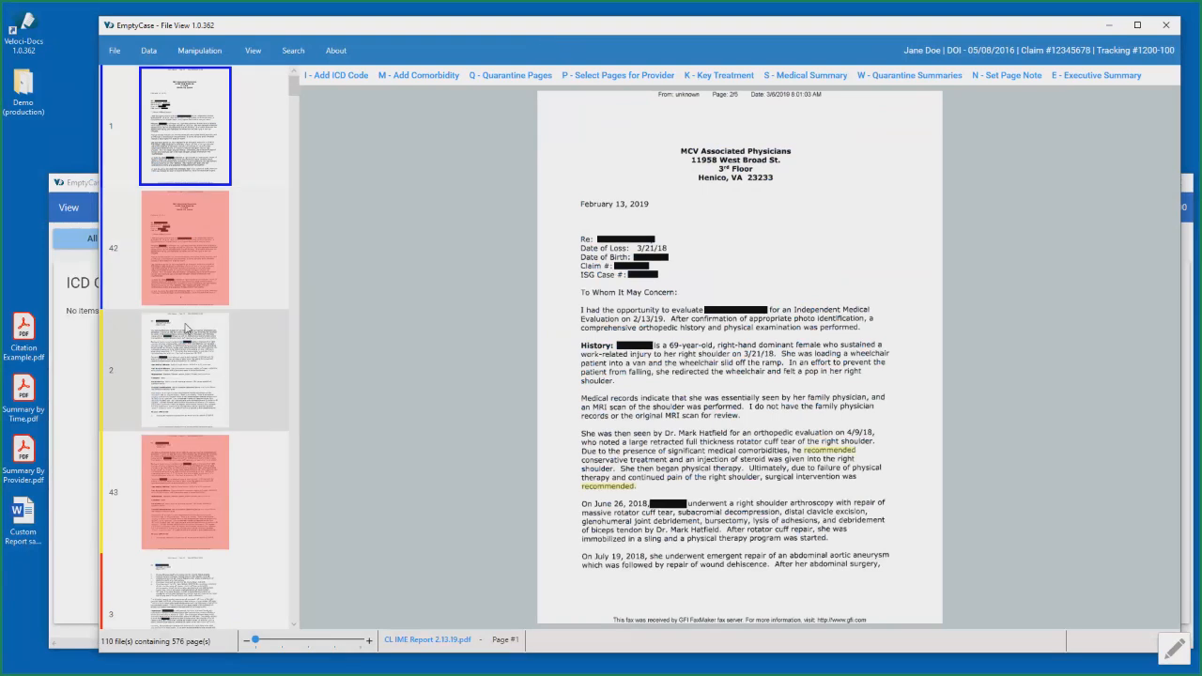
- Display page 42, examine the paired duplicate pages through page 225, and return to the start of the list
{"action": "left_click", "coordinate": [194, 247]}
{"action": "scroll", "coordinate": [201, 346], "scroll_direction": "down", "scroll_amount": 3}
{"action": "scroll", "coordinate": [201, 349], "scroll_direction": "down", "scroll_amount": 6}
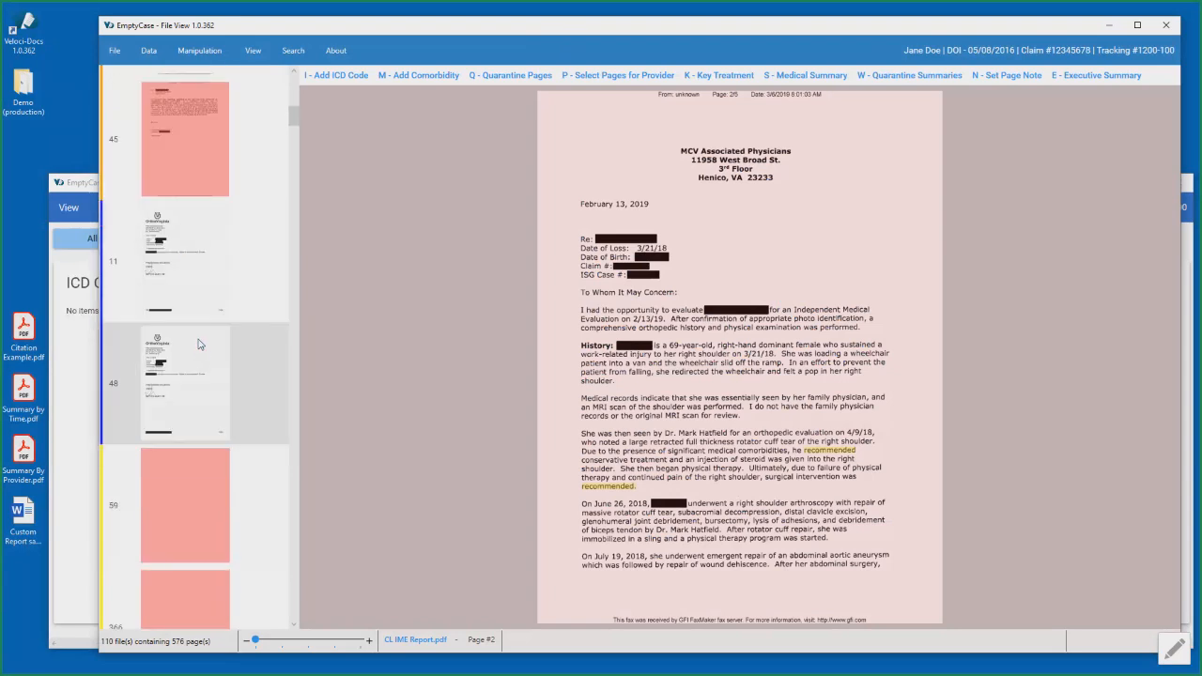
{"action": "scroll", "coordinate": [199, 343], "scroll_direction": "down", "scroll_amount": 2}
{"action": "scroll", "coordinate": [197, 336], "scroll_direction": "down", "scroll_amount": 5}
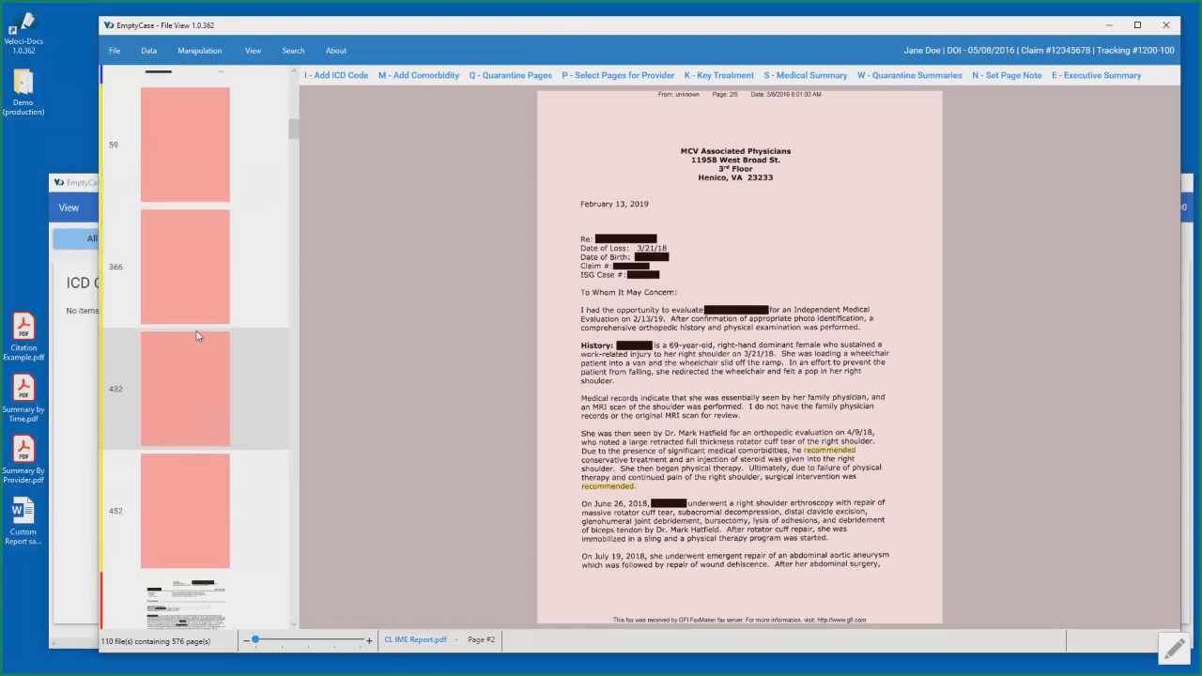
{"action": "scroll", "coordinate": [197, 335], "scroll_direction": "down", "scroll_amount": 5}
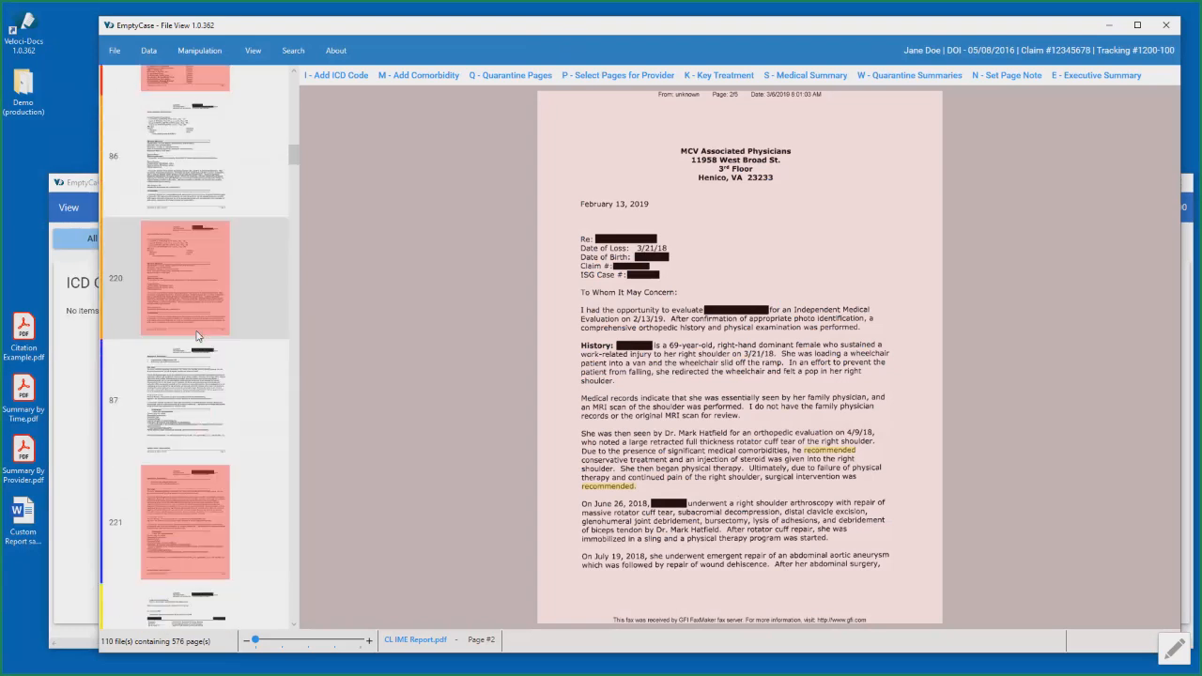
{"action": "scroll", "coordinate": [196, 332], "scroll_direction": "down", "scroll_amount": 4}
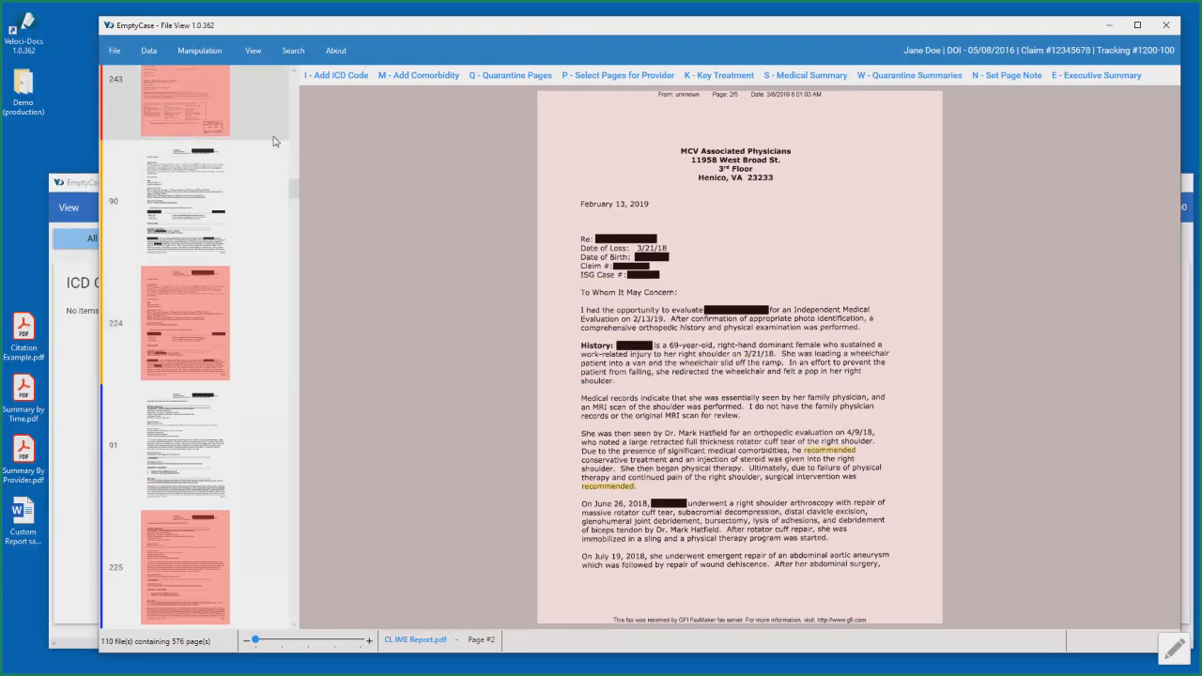
{"action": "left_click_drag", "start_coordinate": [292, 187], "coordinate": [307, 82]}
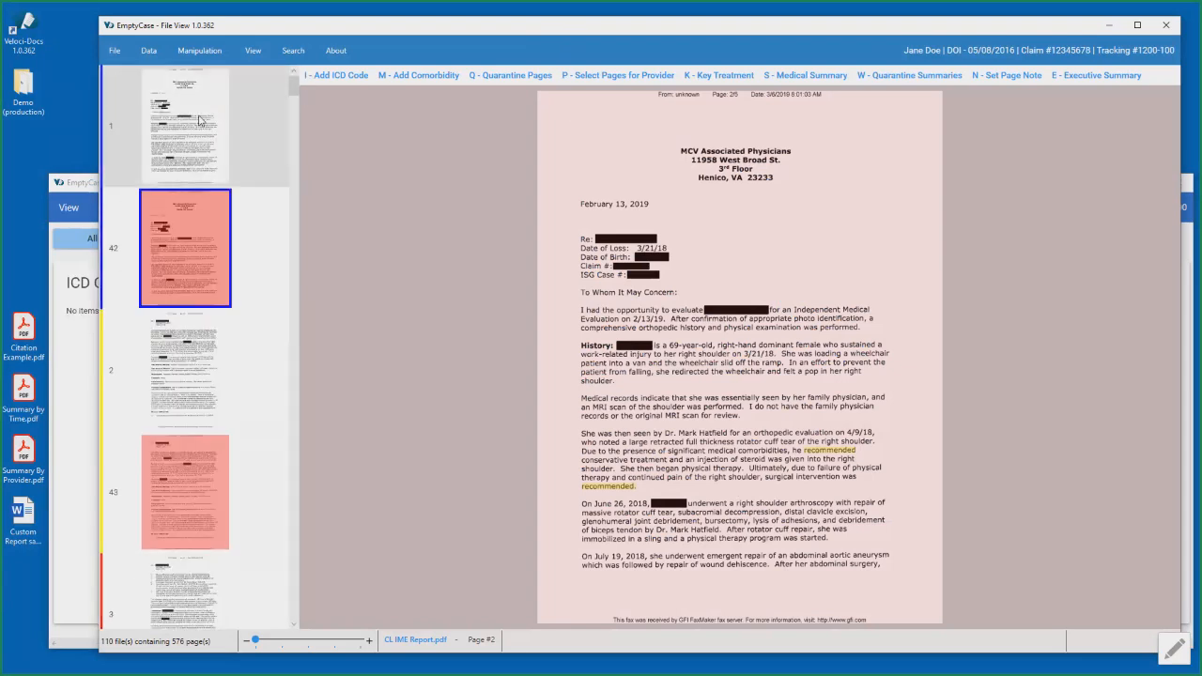
- Reapply the Not Hidden filter, compare it with All Pages, and return to File View with only non-hidden pages listed
{"action": "left_click", "coordinate": [75, 185]}
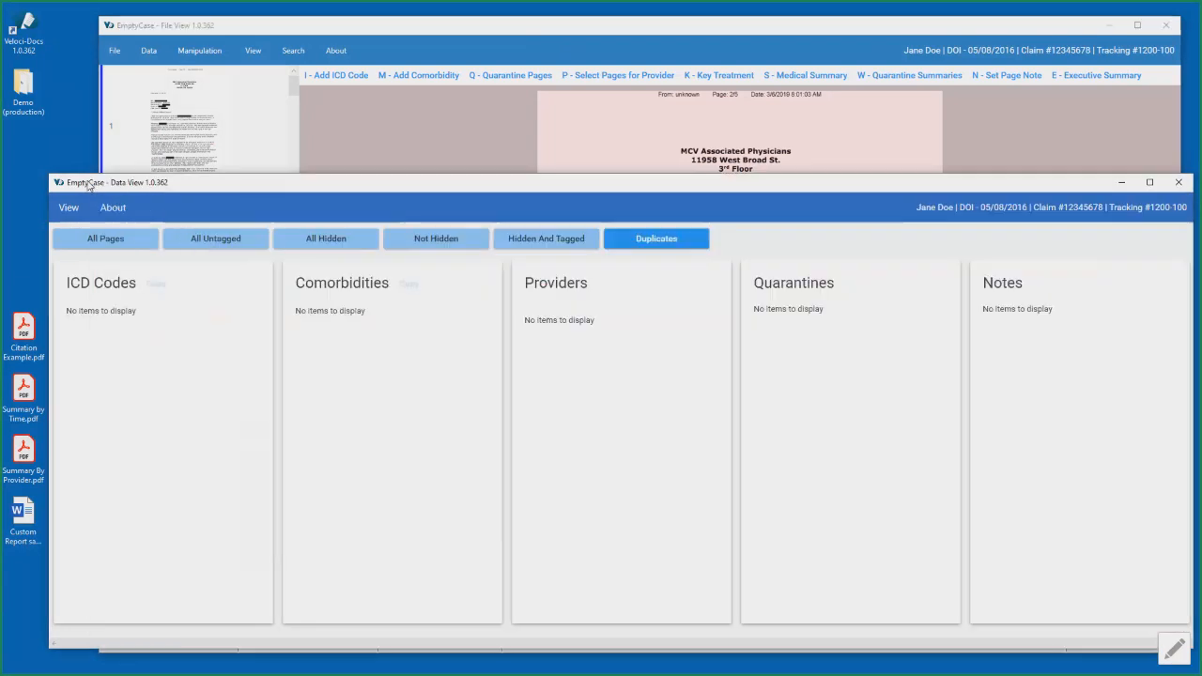
{"action": "left_click", "coordinate": [433, 241]}
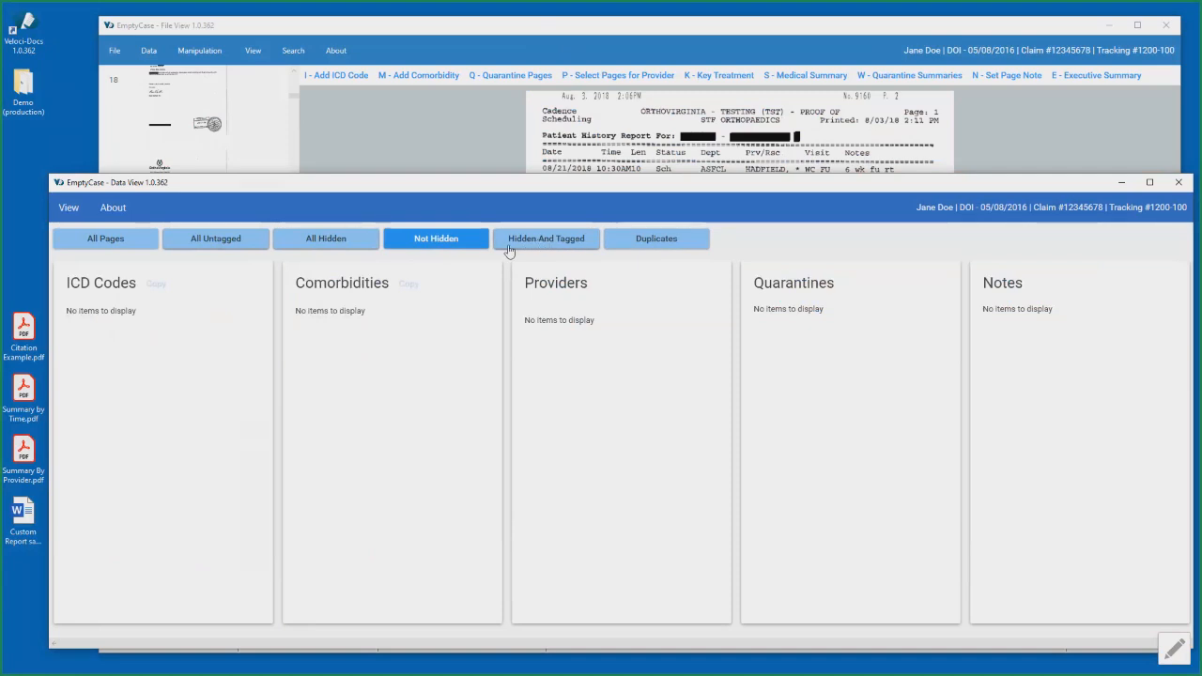
{"action": "left_click", "coordinate": [118, 237]}
{"action": "left_click", "coordinate": [435, 242]}
{"action": "left_click", "coordinate": [568, 32]}
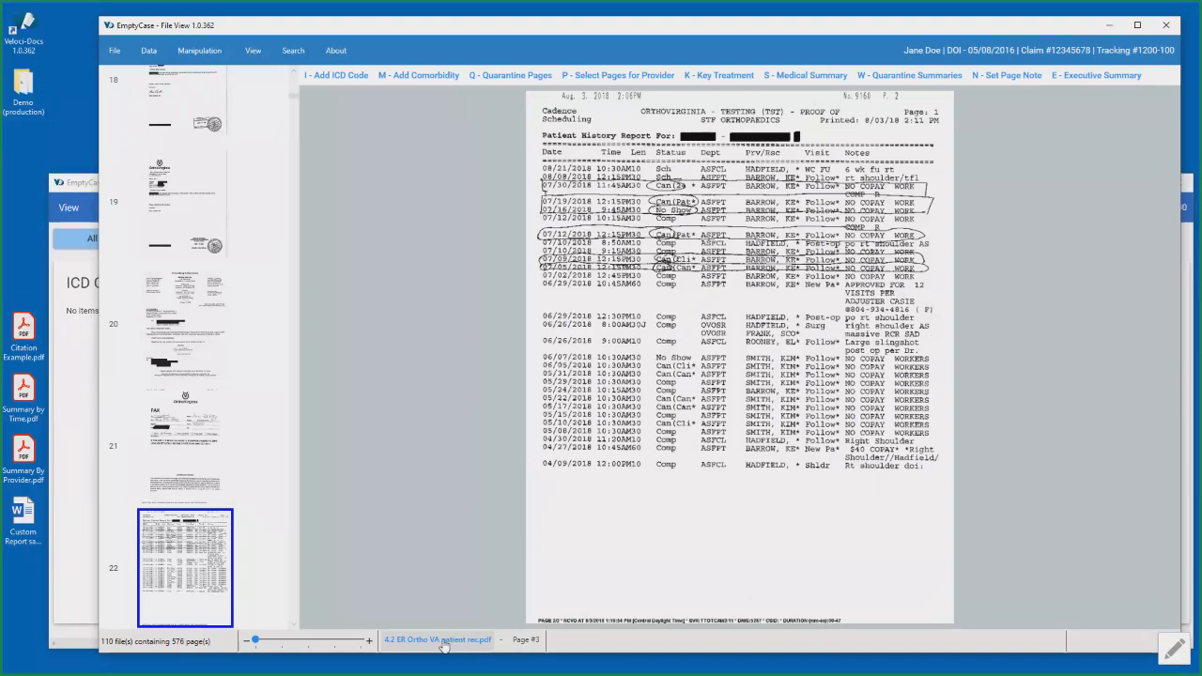
{"action": "key", "text": "Up"}
{"action": "key", "text": "Up"}
{"action": "key", "text": "Up"}
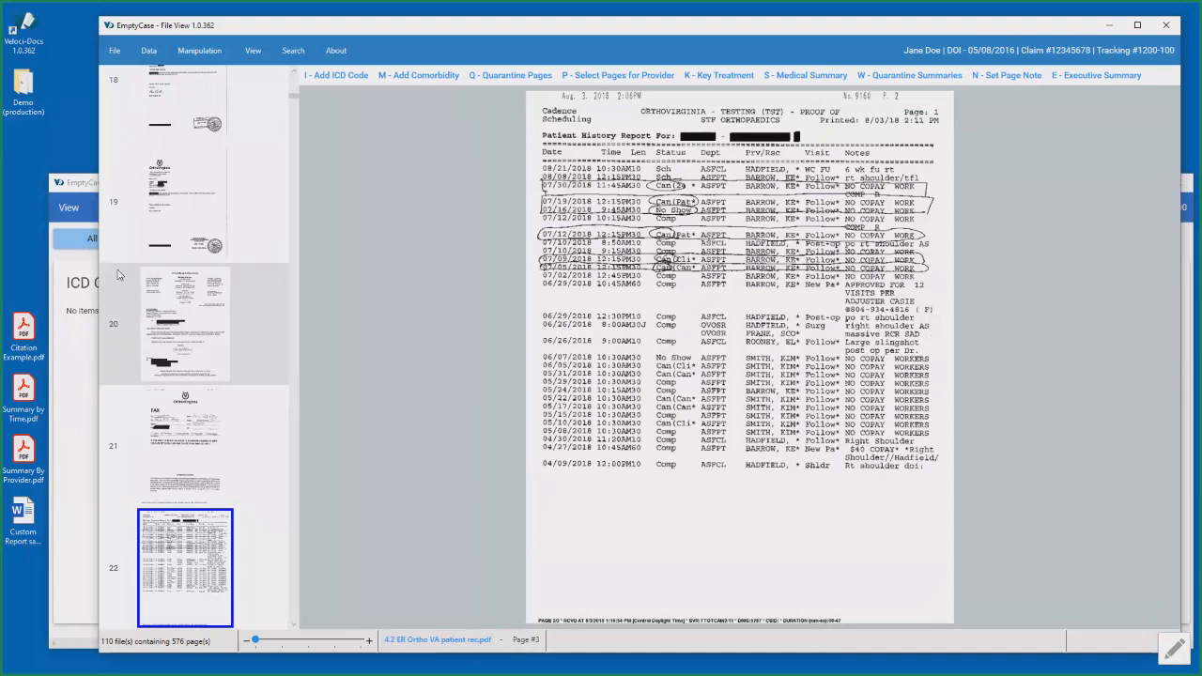
- Return to page 1 of the non-hidden pages and browse page by page through page 16
{"action": "scroll", "coordinate": [230, 150], "scroll_direction": "up", "scroll_amount": 20}
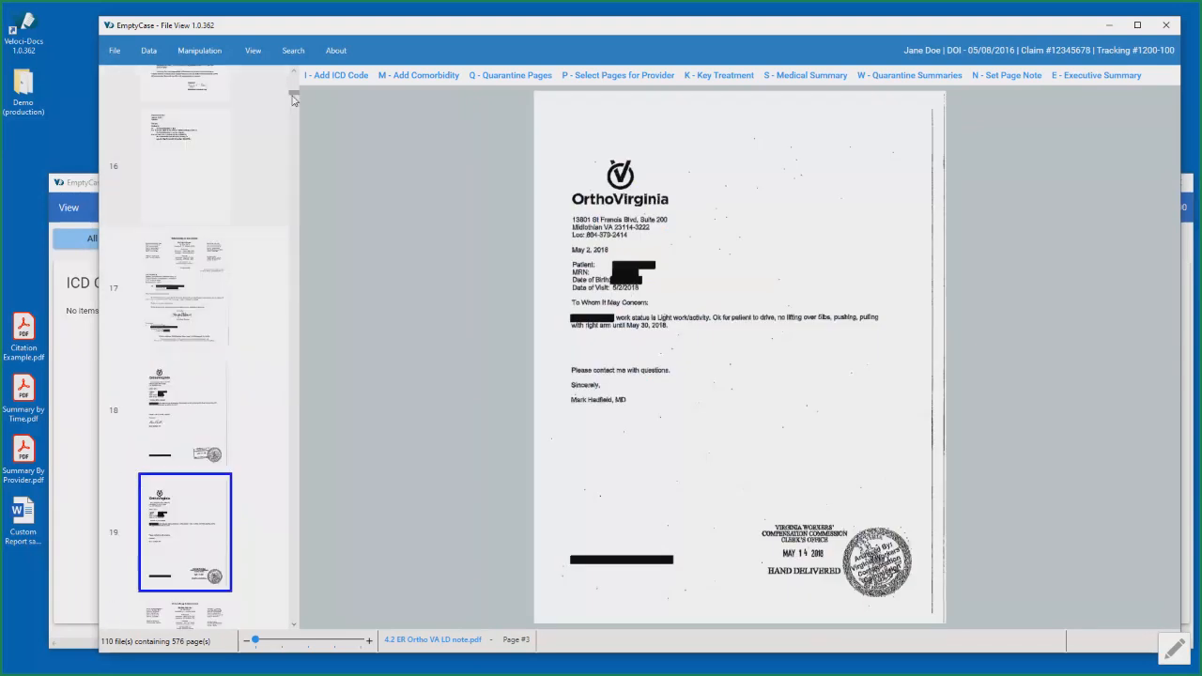
{"action": "left_click", "coordinate": [222, 118]}
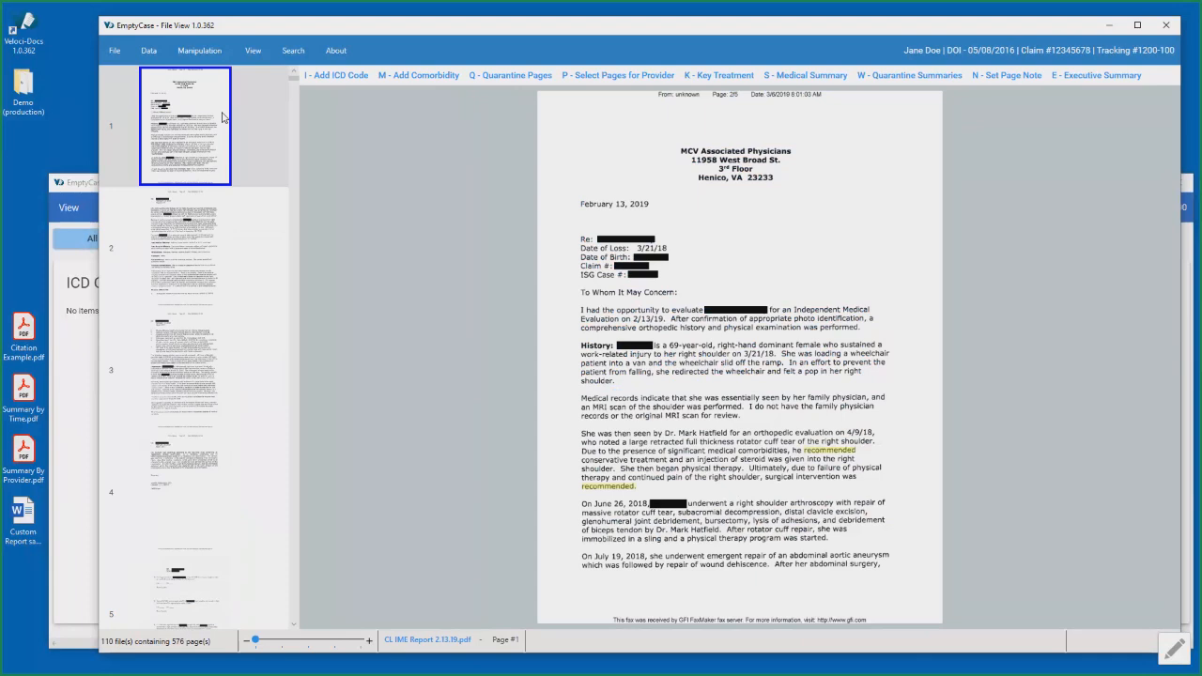
{"action": "key", "text": "Down"}
{"action": "key", "text": "Down"}
{"action": "key", "text": "Down"}
{"action": "key", "text": "Down"}
{"action": "key", "text": "Down"}
{"action": "key", "text": "Down"}
{"action": "key", "text": "Down"}
{"action": "key", "text": "Down"}
{"action": "key", "text": "Down"}
{"action": "key", "text": "Down"}
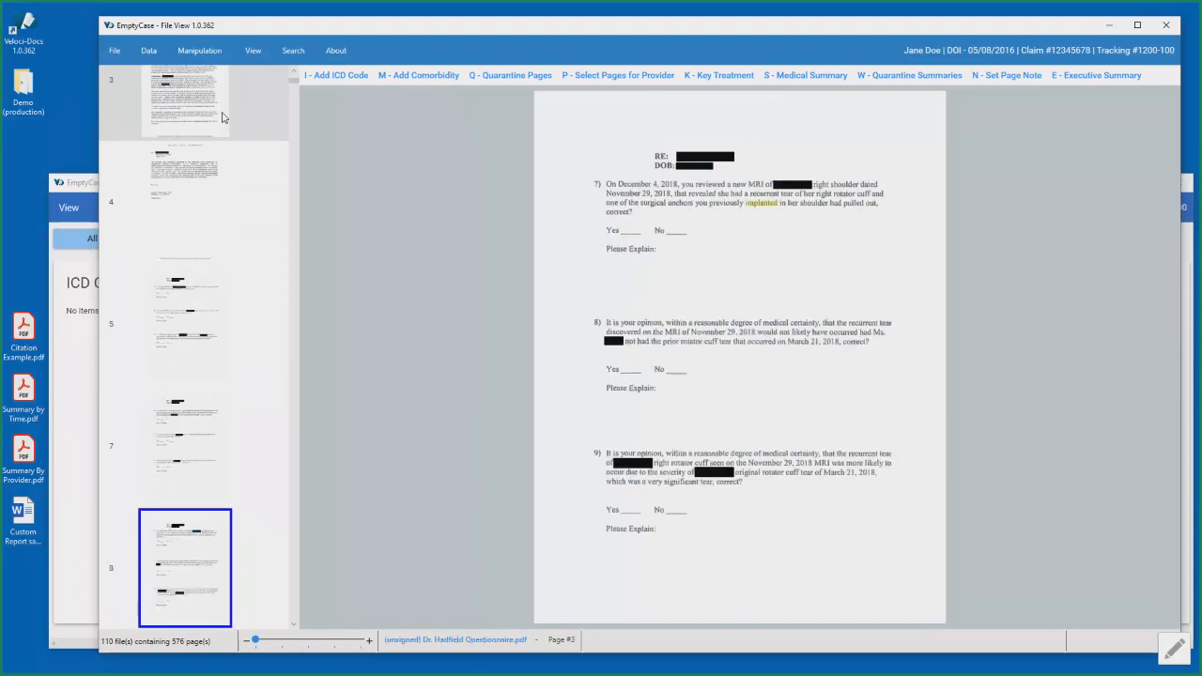
{"action": "key", "text": "Down"}
{"action": "key", "text": "Down"}
{"action": "key", "text": "Down"}
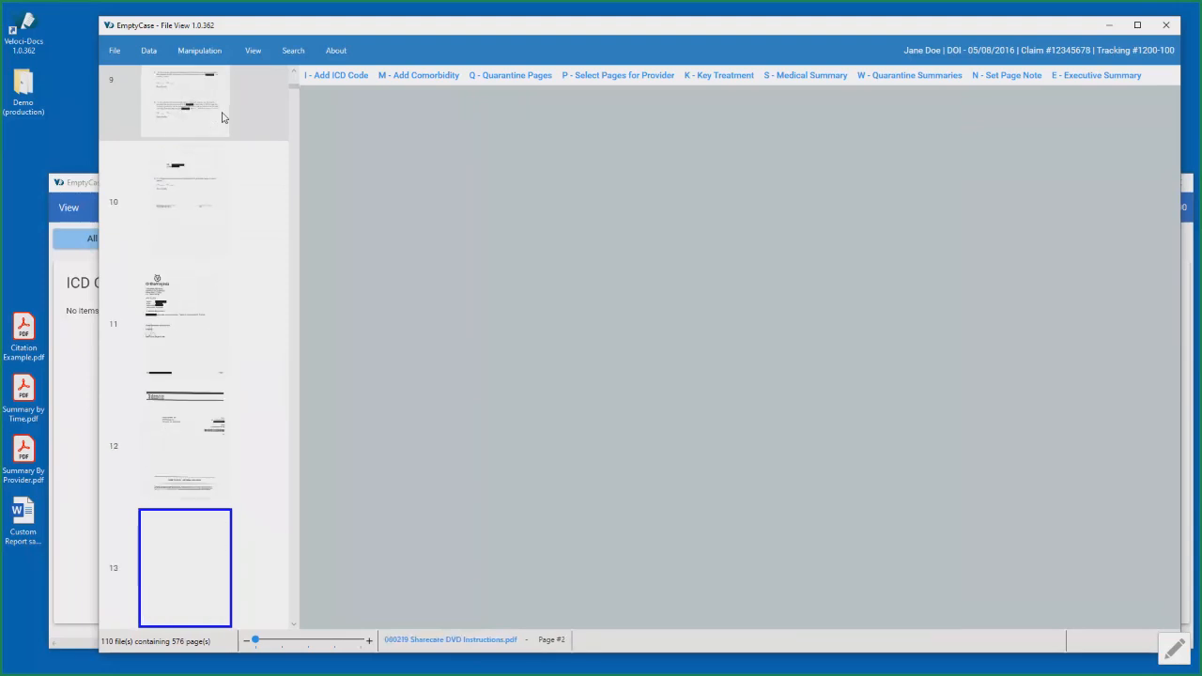
{"action": "key", "text": "Down"}
{"action": "key", "text": "Down"}
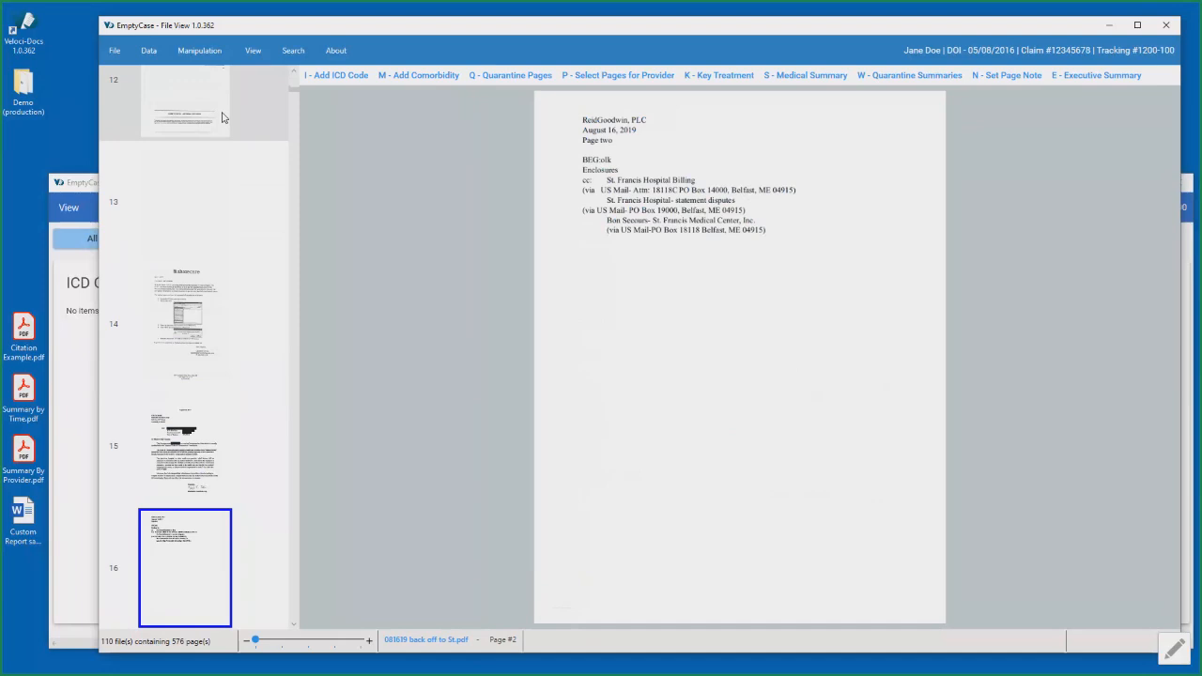
- Zoom repeatedly in and out on page 16 in the page viewer, ending at the original magnification
{"action": "key", "text": "plus"}
{"action": "key", "text": "plus"}
{"action": "key", "text": "plus"}
{"action": "key", "text": "minus"}
{"action": "key", "text": "minus"}
{"action": "key", "text": "minus"}
{"action": "key", "text": "plus"}
{"action": "key", "text": "plus"}
{"action": "key", "text": "plus"}
{"action": "key", "text": "plus"}
{"action": "key", "text": "minus"}
{"action": "key", "text": "minus"}
{"action": "key", "text": "minus"}
{"action": "key", "text": "minus"}
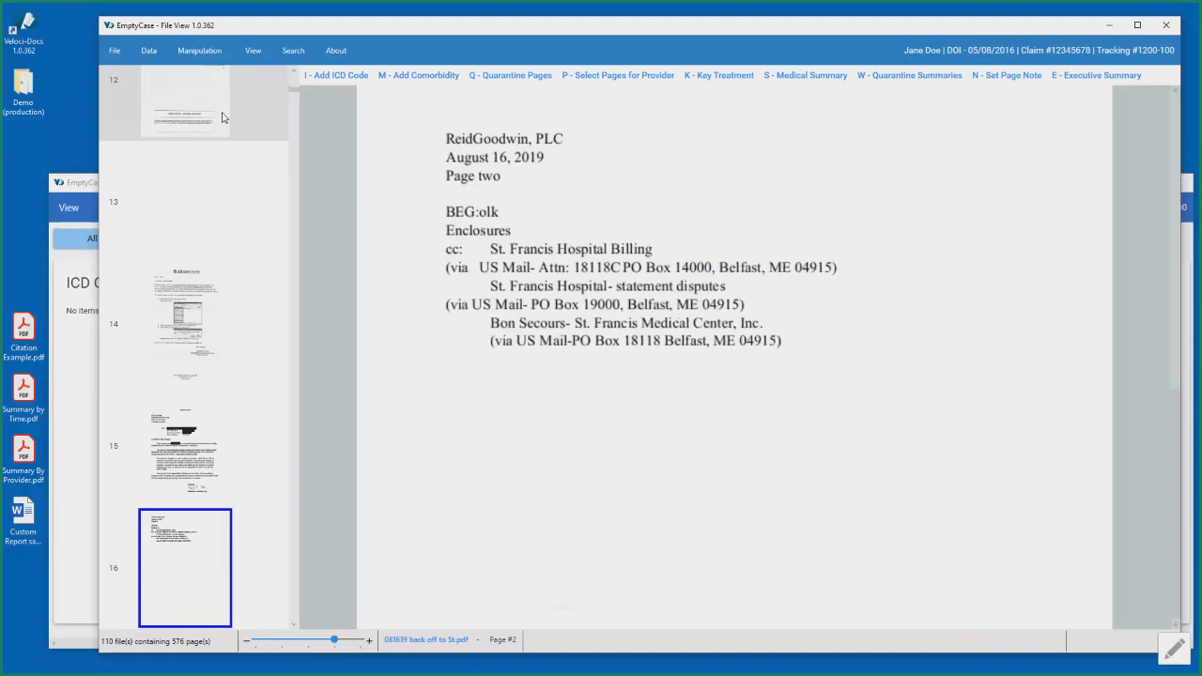
- Browse backward through the non-hidden pages from page 16 to page 1
{"action": "key", "text": "Up"}
{"action": "key", "text": "Up"}
{"action": "key", "text": "Up"}
{"action": "key", "text": "Up"}
{"action": "key", "text": "Up"}
{"action": "key", "text": "Up"}
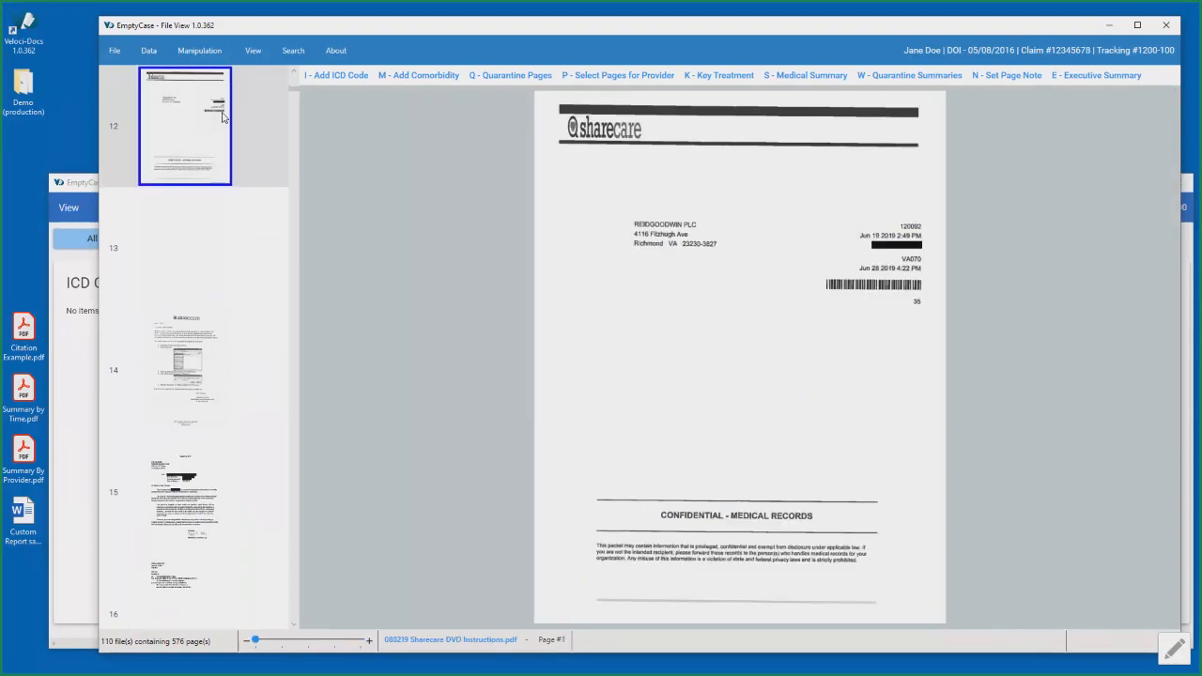
{"action": "key", "text": "Up"}
{"action": "key", "text": "Up"}
{"action": "key", "text": "Up"}
{"action": "key", "text": "Up"}
{"action": "key", "text": "Up"}
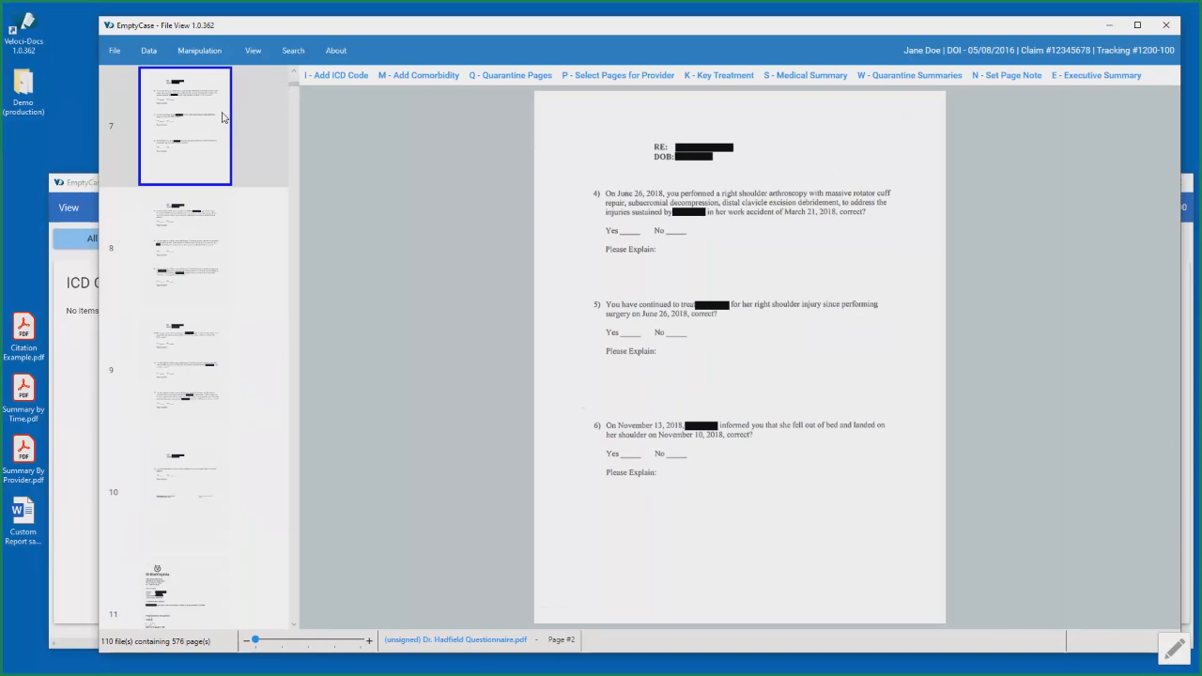
{"action": "key", "text": "Up"}
{"action": "key", "text": "Up"}
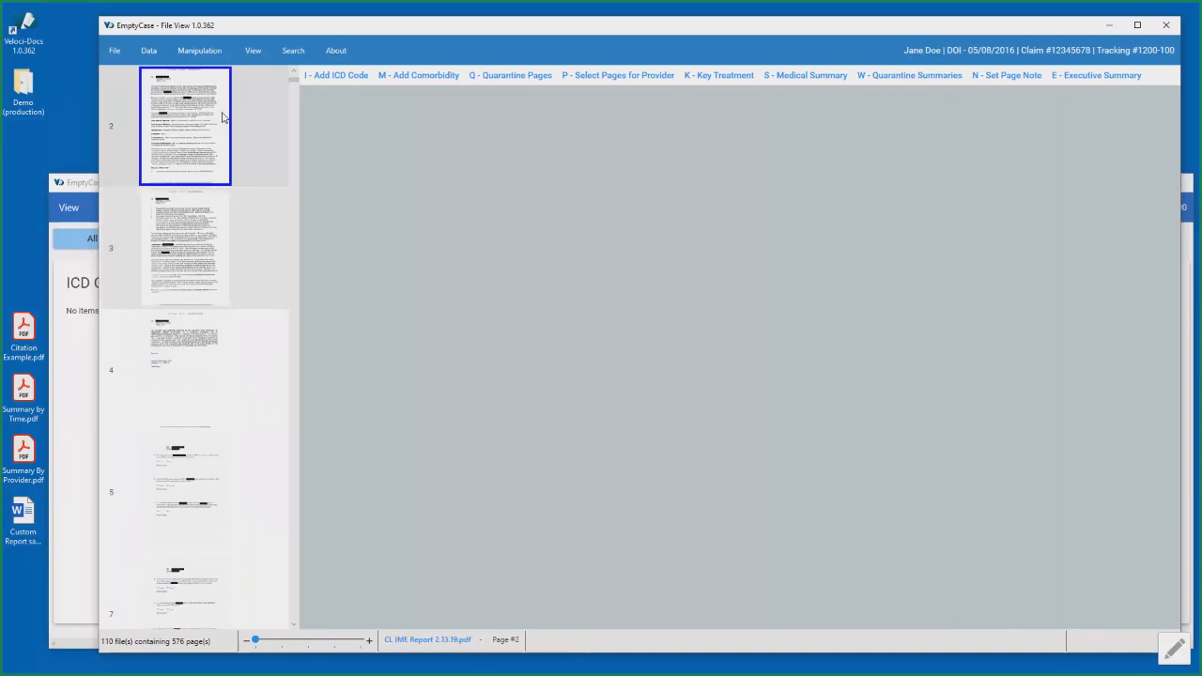
{"action": "key", "text": "Up"}
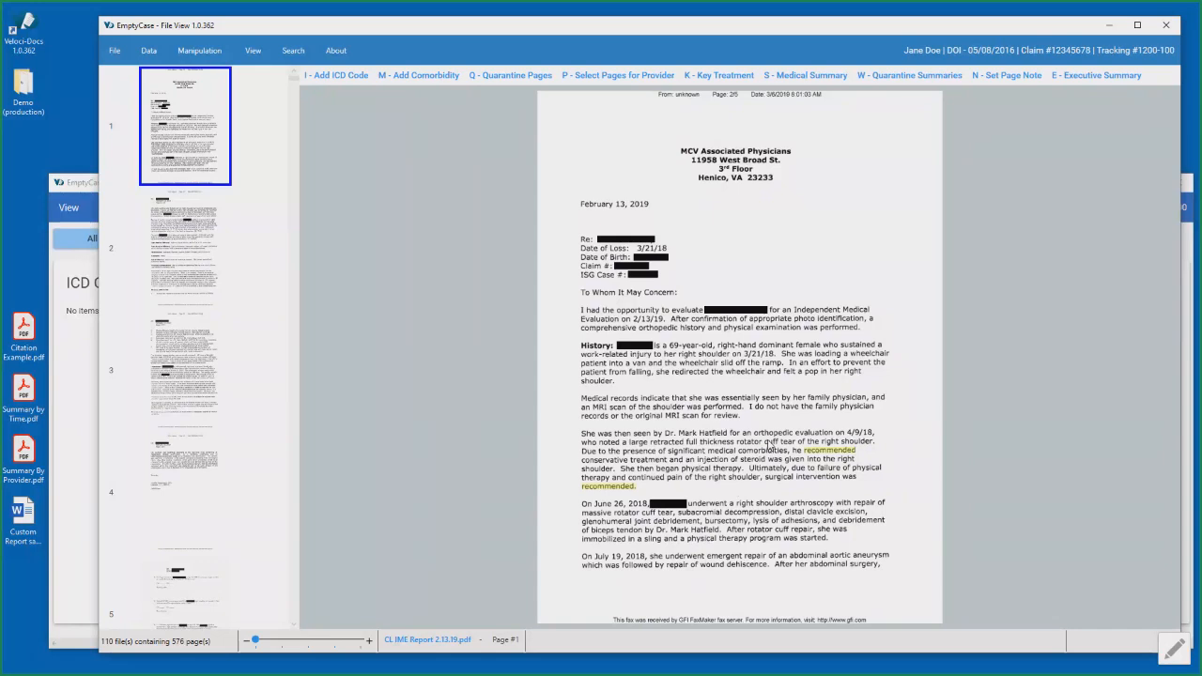
- Add the Rotator Cuff Tear comorbidity to page 1 and inspect the page's comorbidity tag
{"action": "key", "text": "m"}
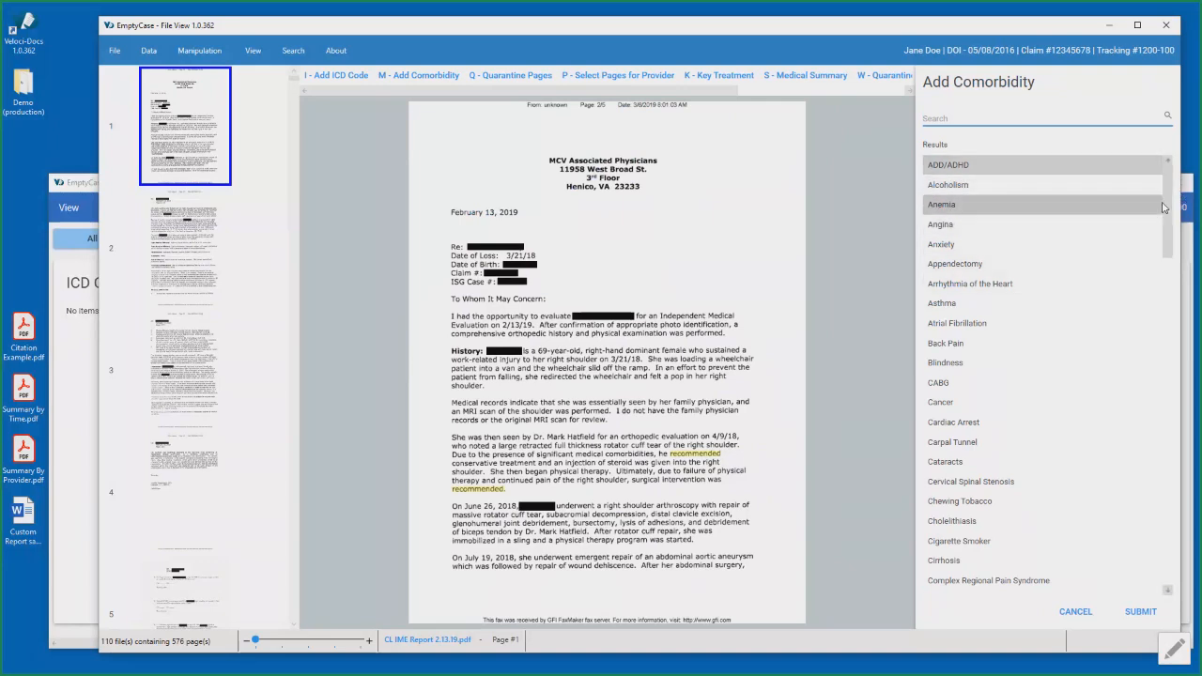
{"action": "mouse_move", "coordinate": [1167, 205]}
{"action": "left_mouse_down"}
{"action": "mouse_move", "coordinate": [1159, 347]}
{"action": "mouse_move", "coordinate": [1157, 193]}
{"action": "left_mouse_up"}
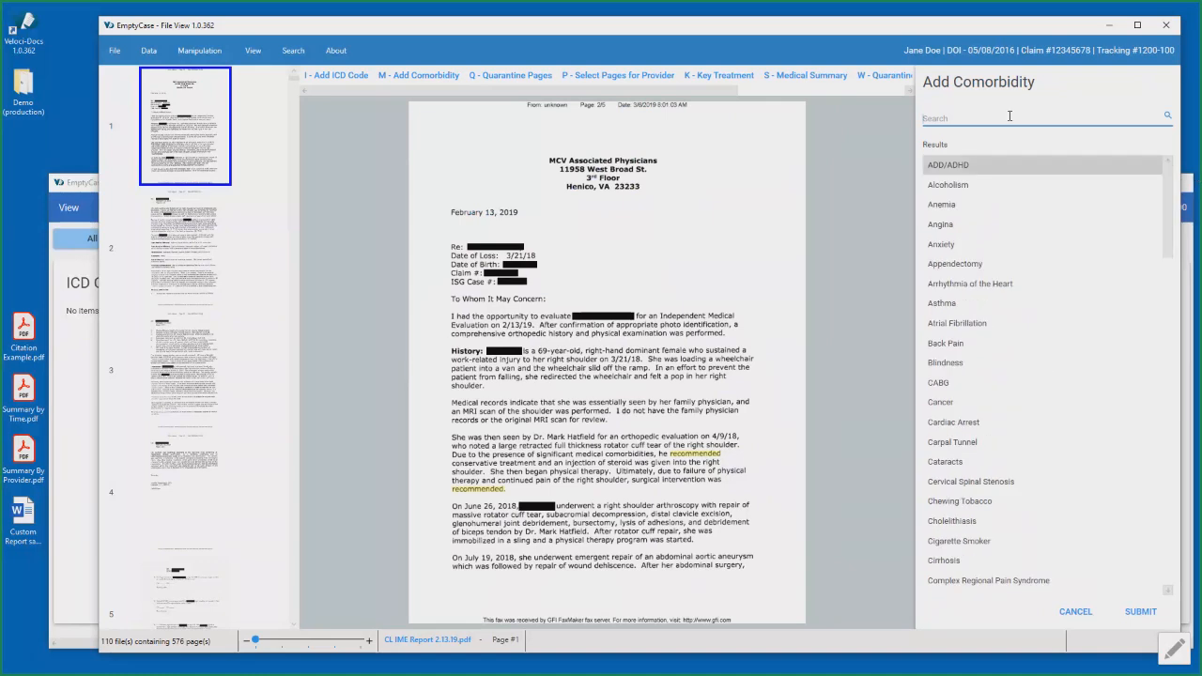
{"action": "left_click", "coordinate": [1010, 119]}
{"action": "type", "text": "Ro"}
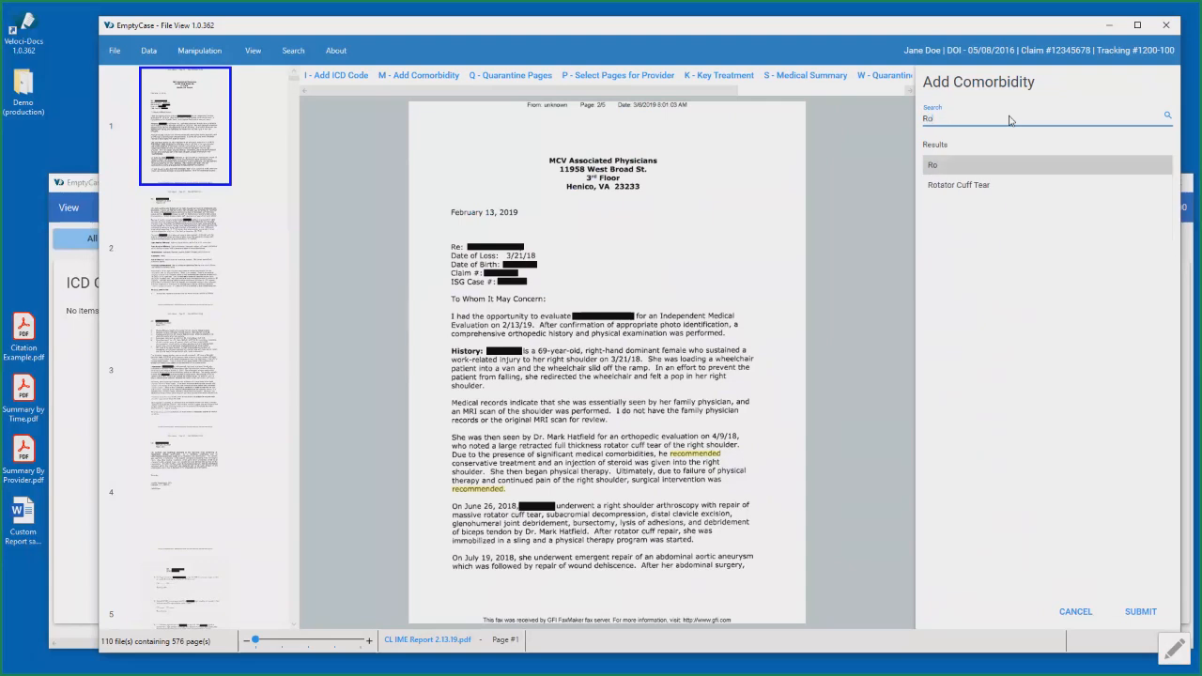
{"action": "key", "text": "Down"}
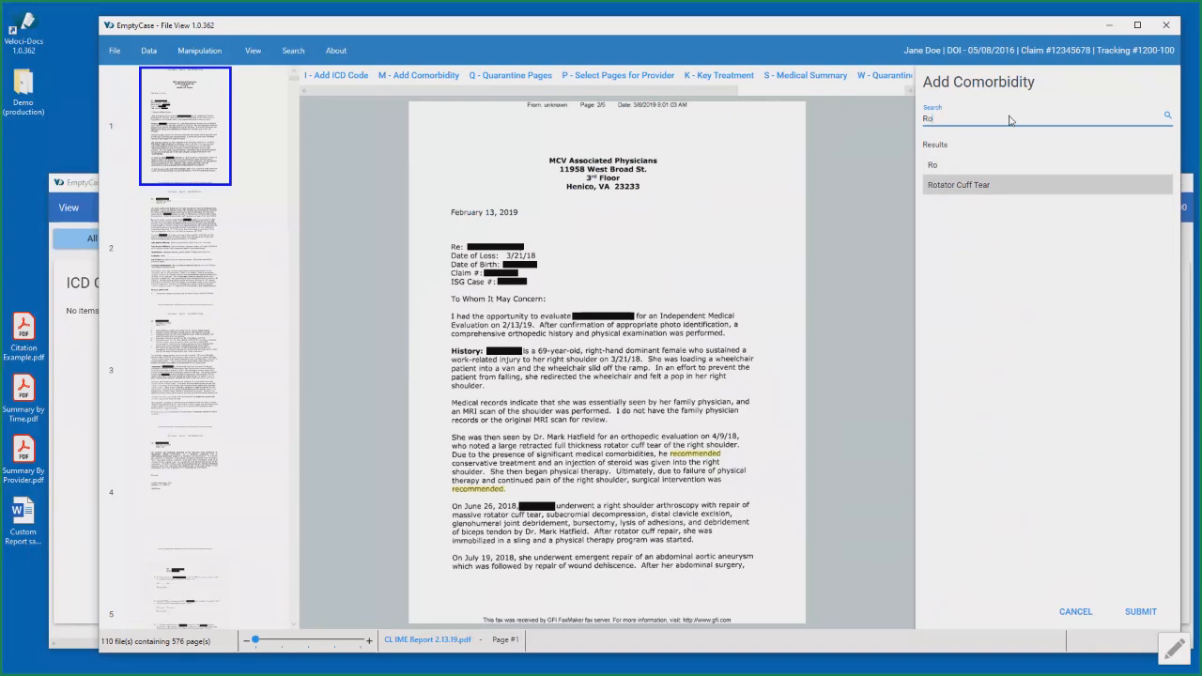
{"action": "left_click", "coordinate": [1140, 613]}
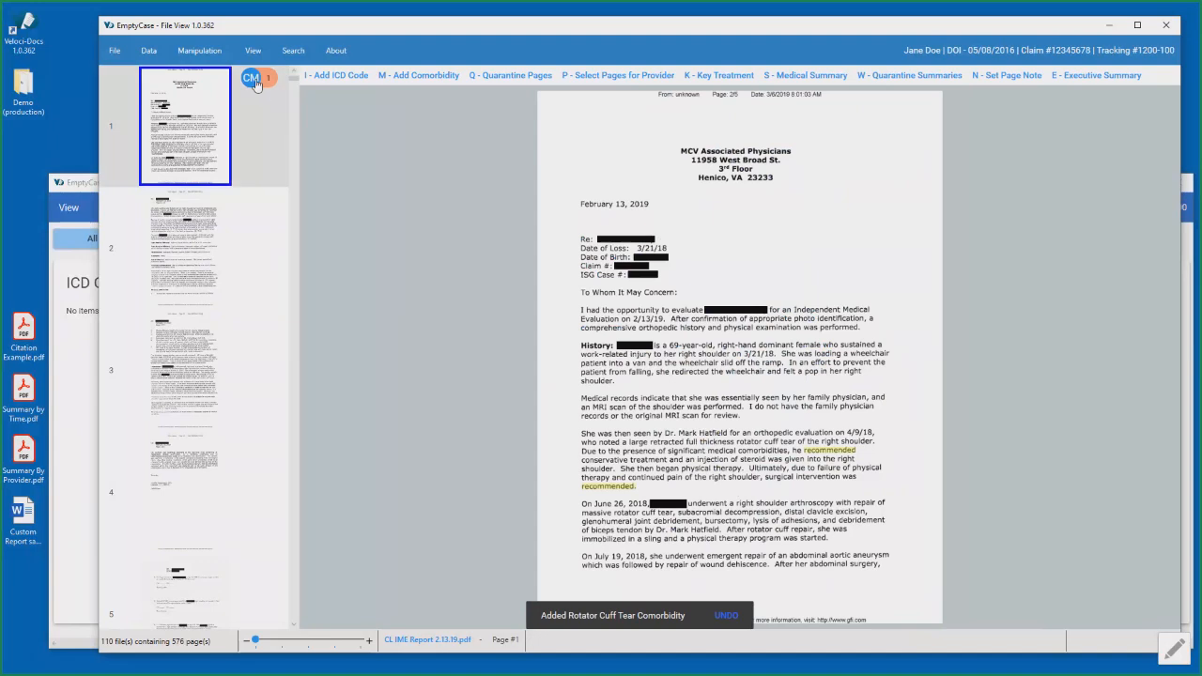
{"action": "mouse_move", "coordinate": [255, 84]}
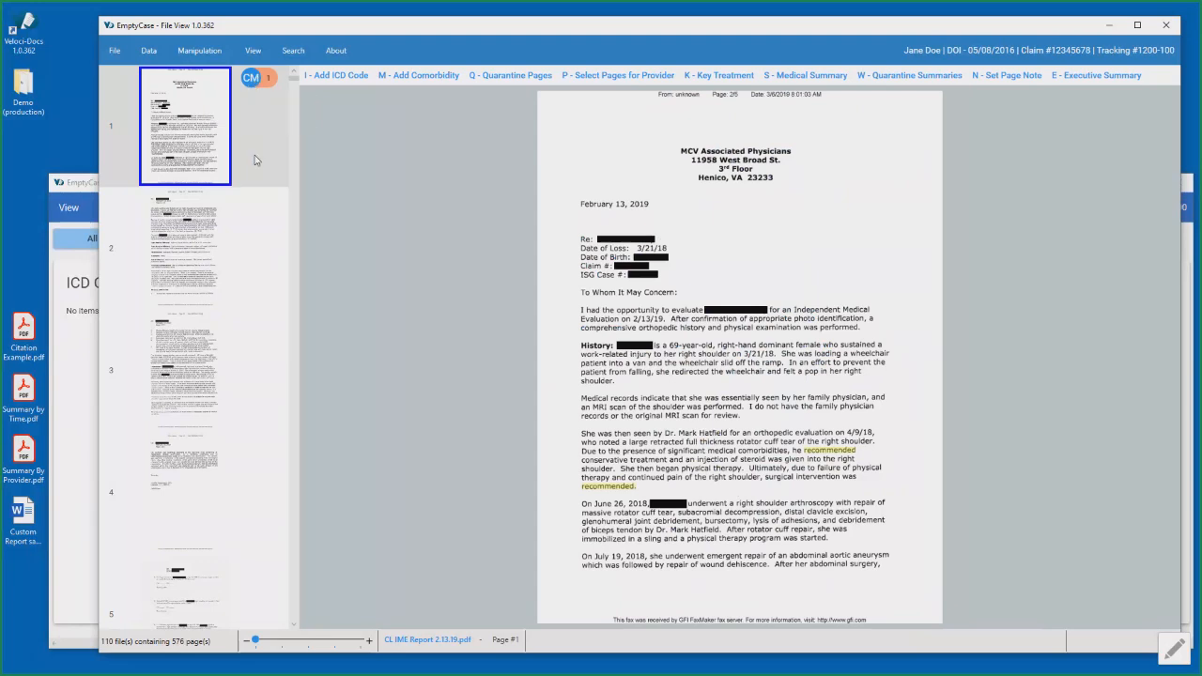
- Check the comorbidity in Data View, display page 3, and use the Rotator Cuff Tear entry to jump to its tagged page
{"action": "left_click", "coordinate": [86, 188]}
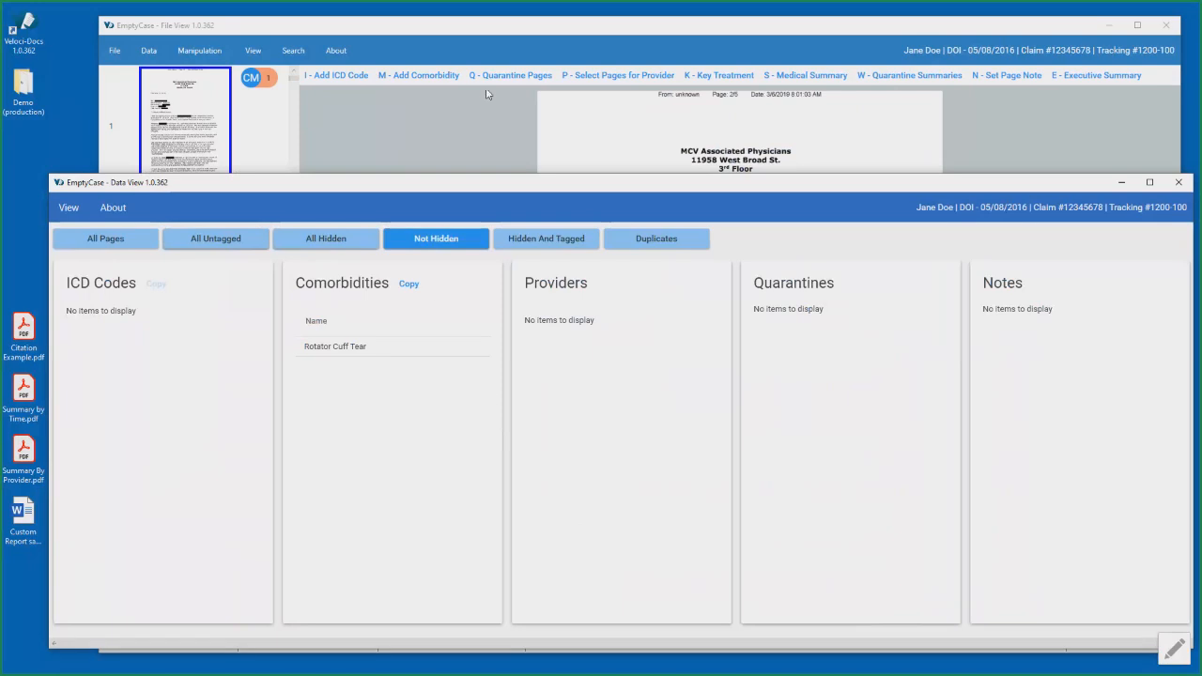
{"action": "left_click", "coordinate": [549, 35]}
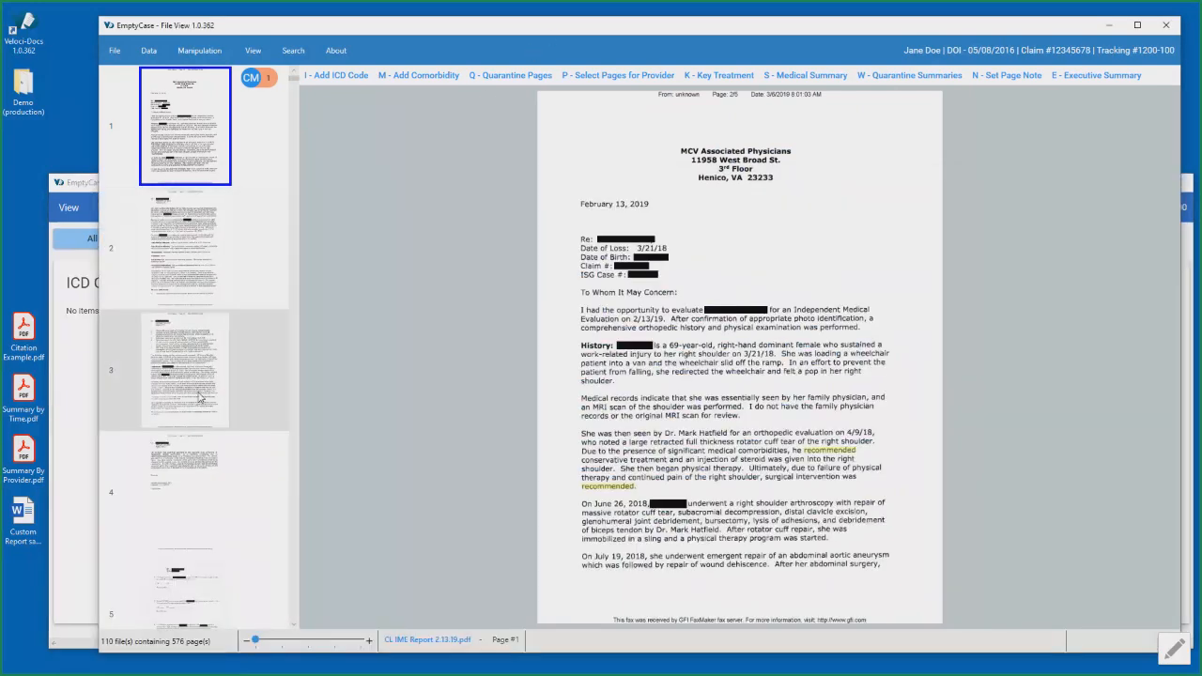
{"action": "left_click", "coordinate": [199, 397]}
{"action": "left_click", "coordinate": [88, 183]}
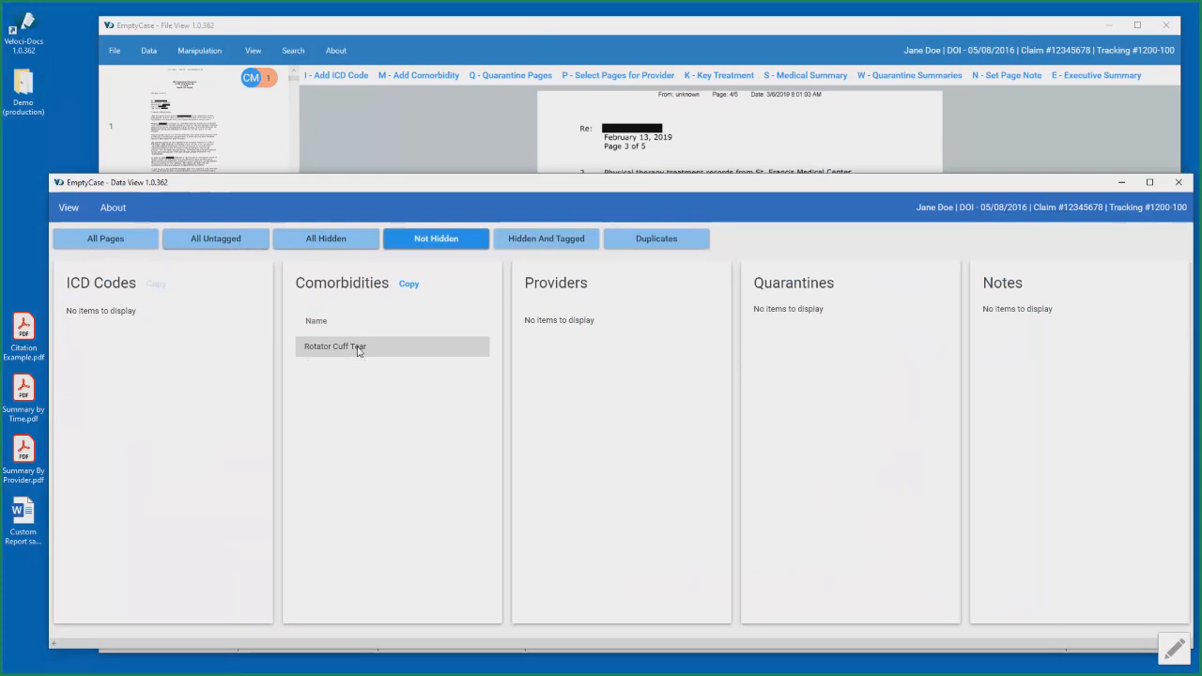
{"action": "left_click", "coordinate": [358, 347]}
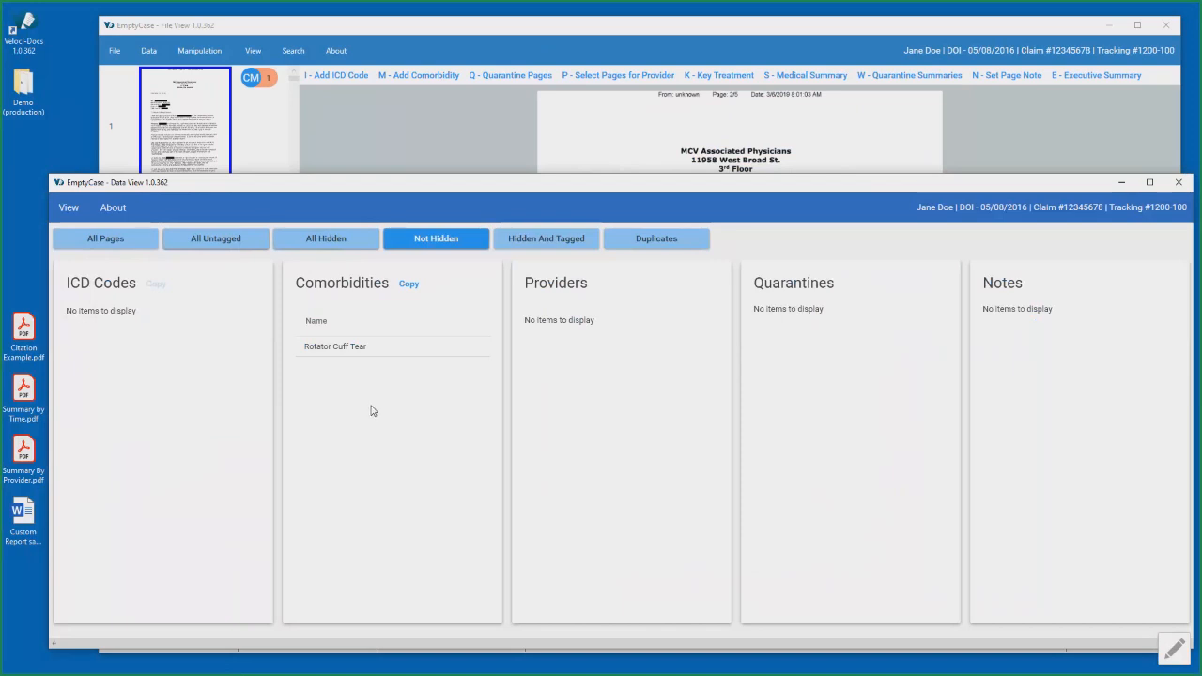
{"action": "left_click", "coordinate": [500, 34]}
- Display page 65, the Bon Secours visit record that lists diagnosis codes
{"action": "scroll", "coordinate": [214, 343], "scroll_direction": "down", "scroll_amount": 2}
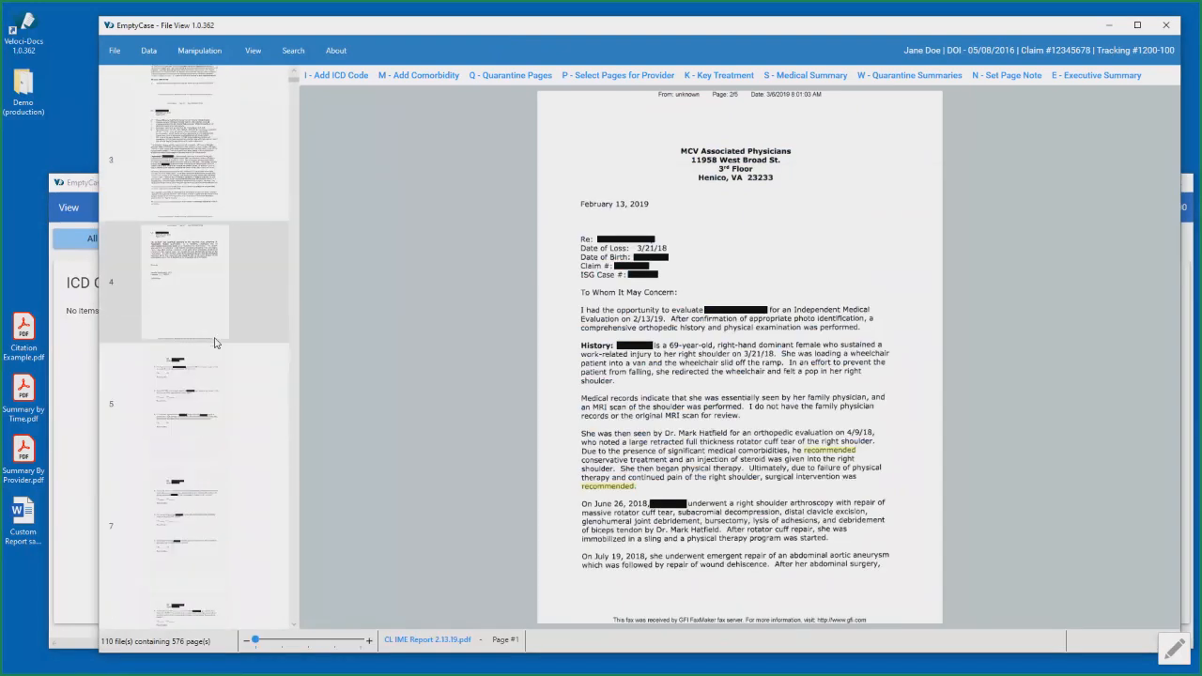
{"action": "scroll", "coordinate": [214, 343], "scroll_direction": "down", "scroll_amount": 6}
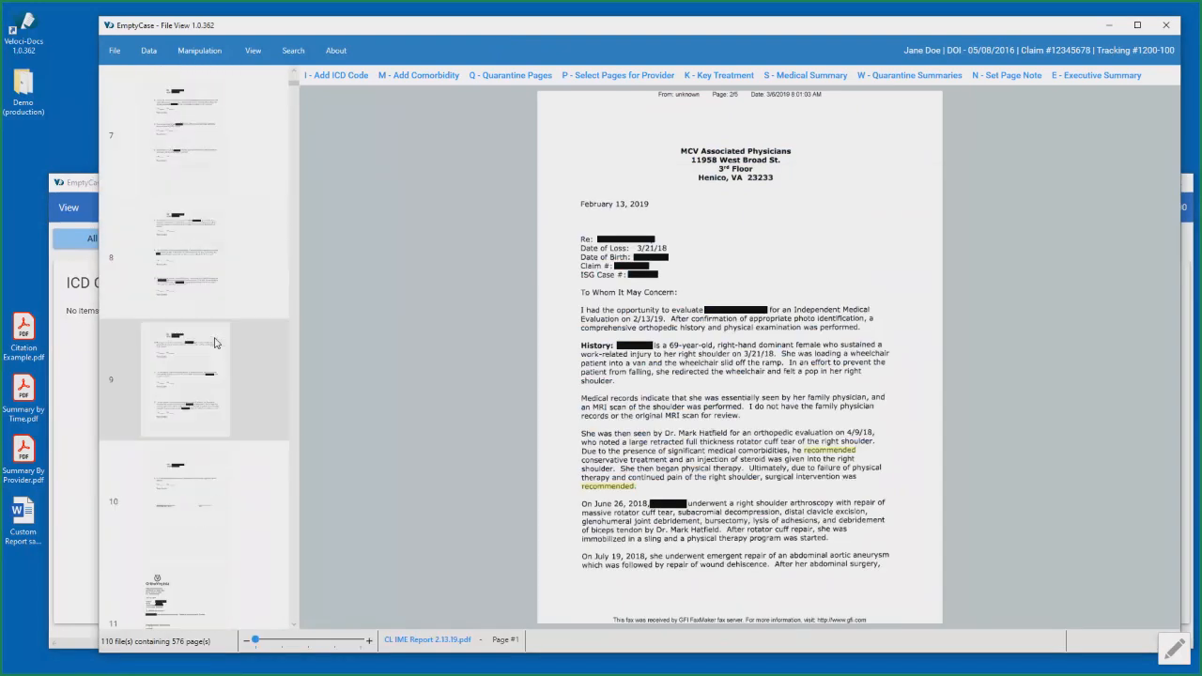
{"action": "scroll", "coordinate": [211, 376], "scroll_direction": "down", "scroll_amount": 14}
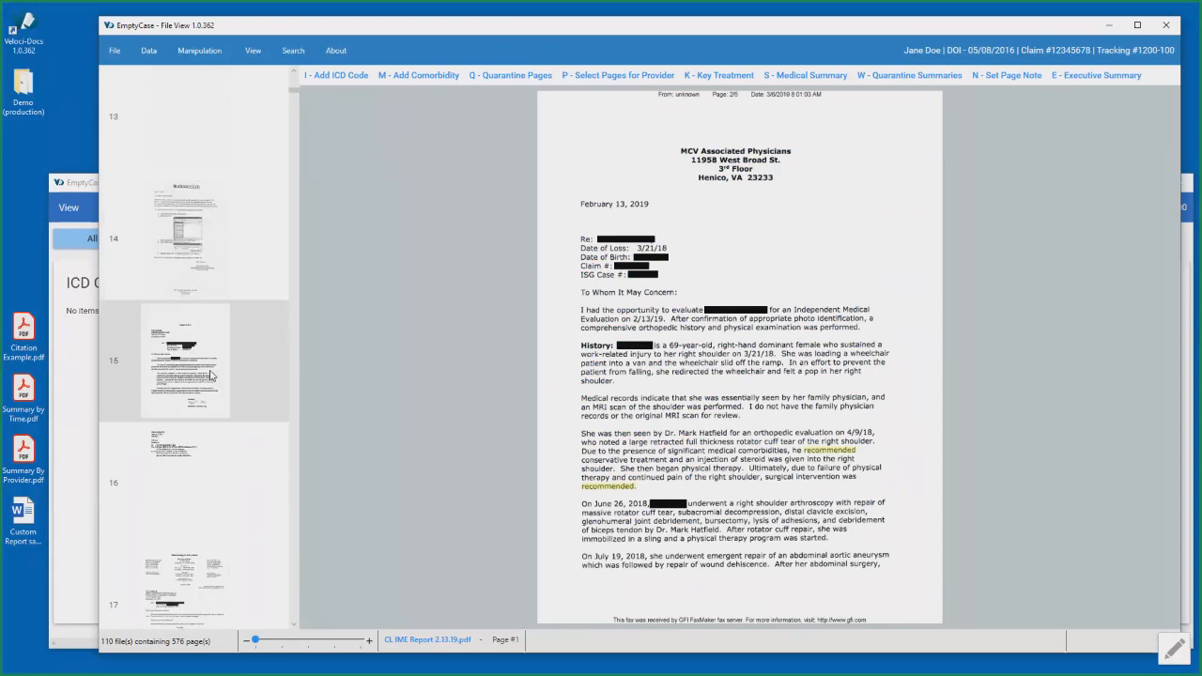
{"action": "scroll", "coordinate": [213, 371], "scroll_direction": "down", "scroll_amount": 16}
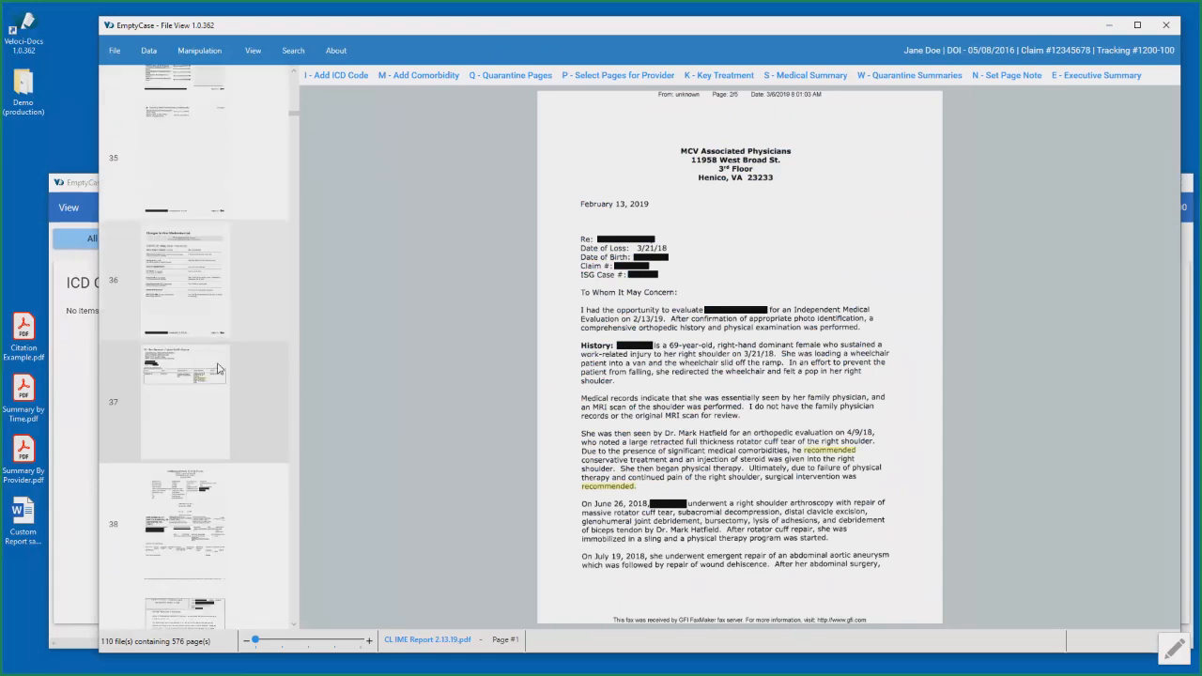
{"action": "scroll", "coordinate": [215, 367], "scroll_direction": "down", "scroll_amount": 10}
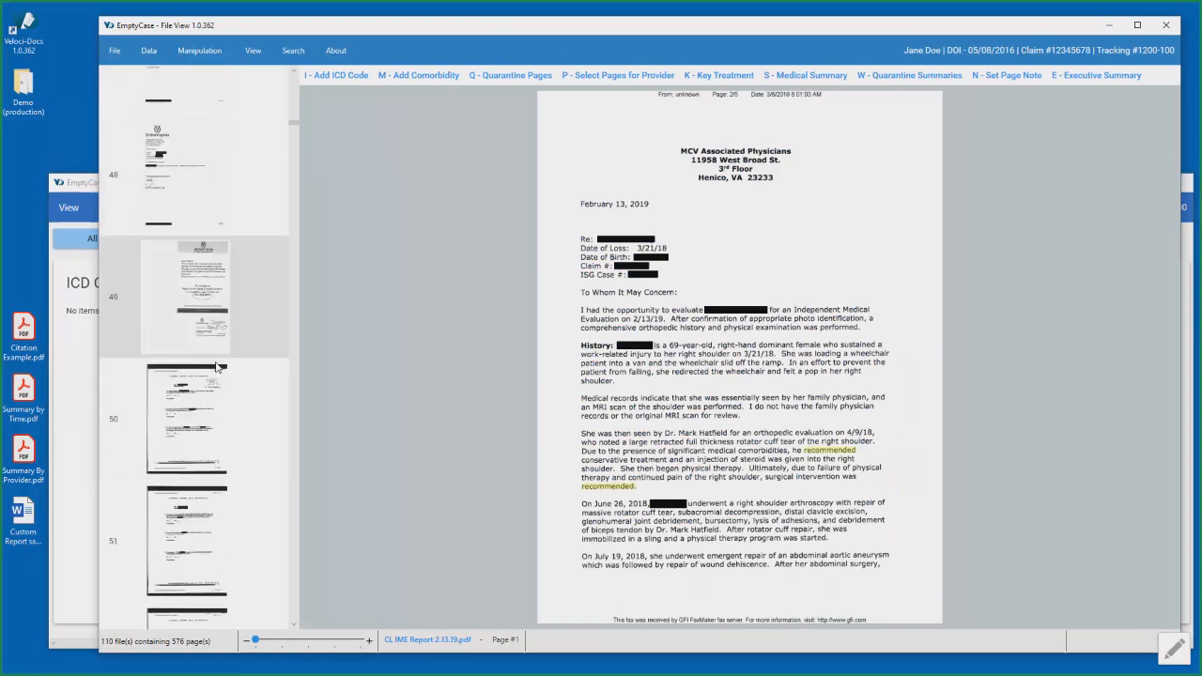
{"action": "scroll", "coordinate": [215, 367], "scroll_direction": "down", "scroll_amount": 5}
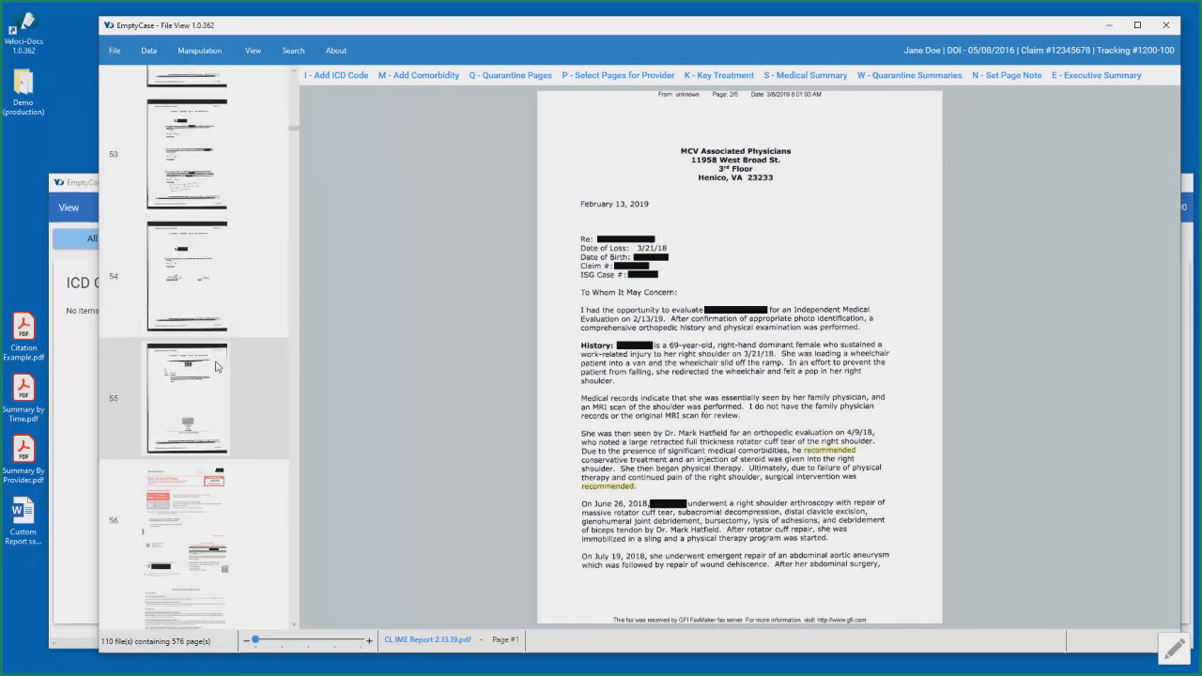
{"action": "scroll", "coordinate": [215, 367], "scroll_direction": "down", "scroll_amount": 6}
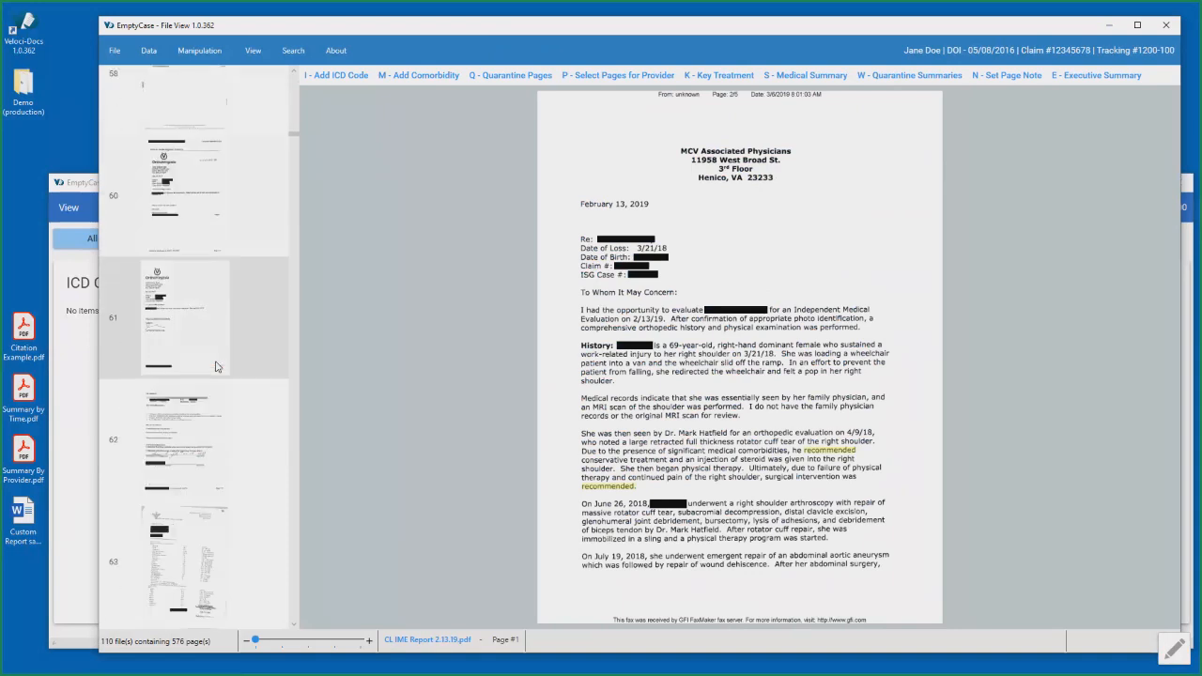
{"action": "scroll", "coordinate": [215, 367], "scroll_direction": "down", "scroll_amount": 2}
{"action": "left_click", "coordinate": [207, 531]}
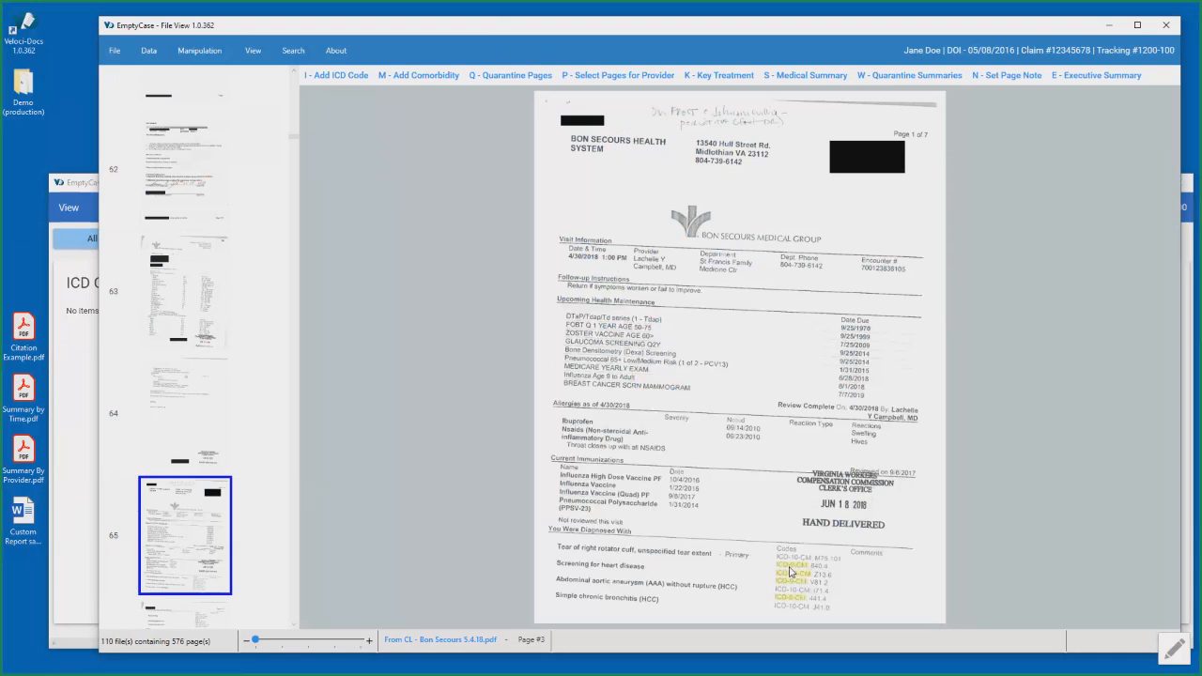
- Add ICD code ICD9-8404, Rotator cuff (capsule) sprain, to page 65 and inspect its ICD tag
{"action": "left_click", "coordinate": [349, 84]}
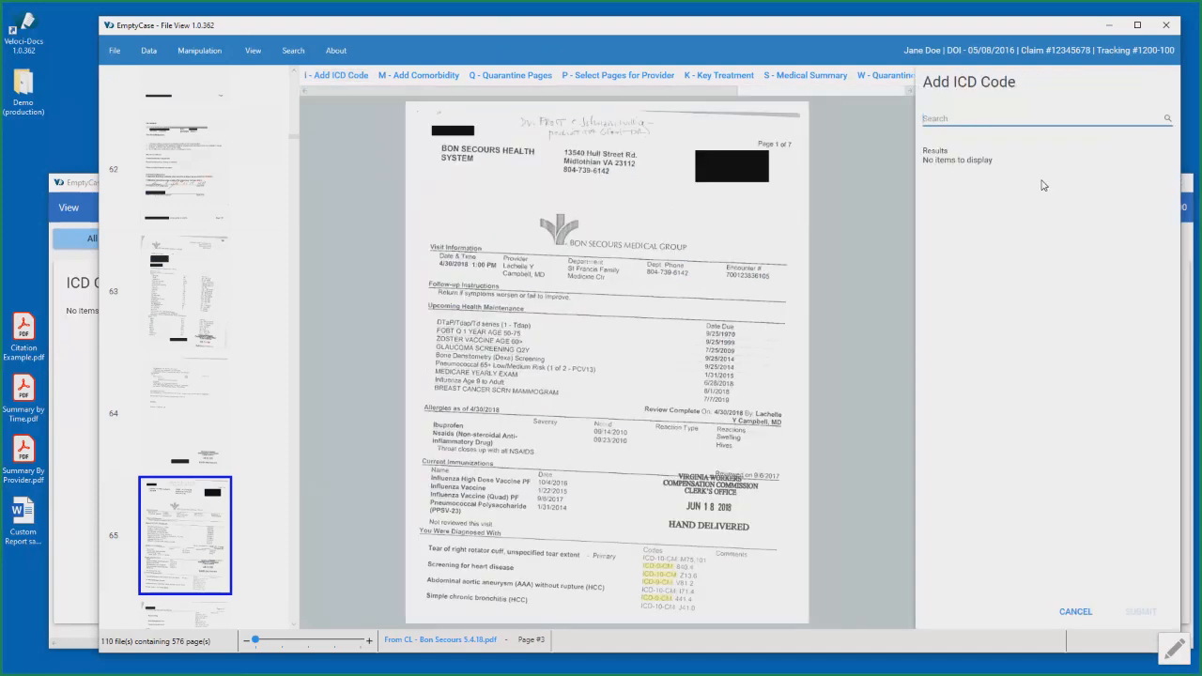
{"action": "type", "text": "8404"}
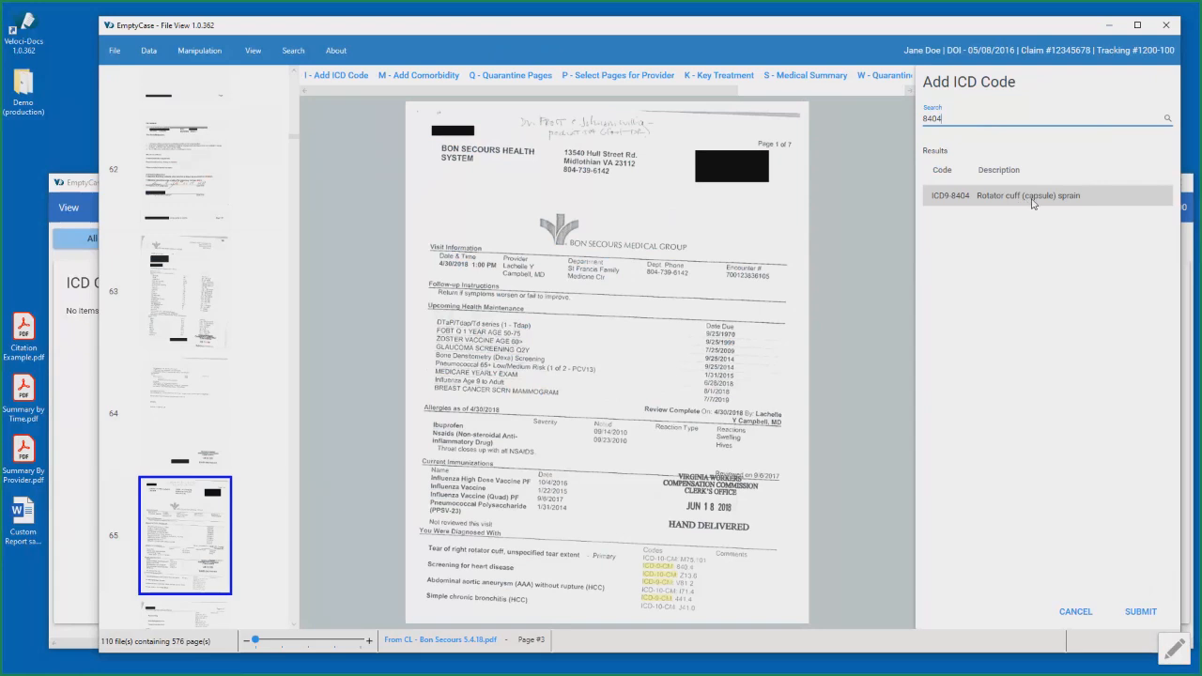
{"action": "left_click", "coordinate": [1140, 614]}
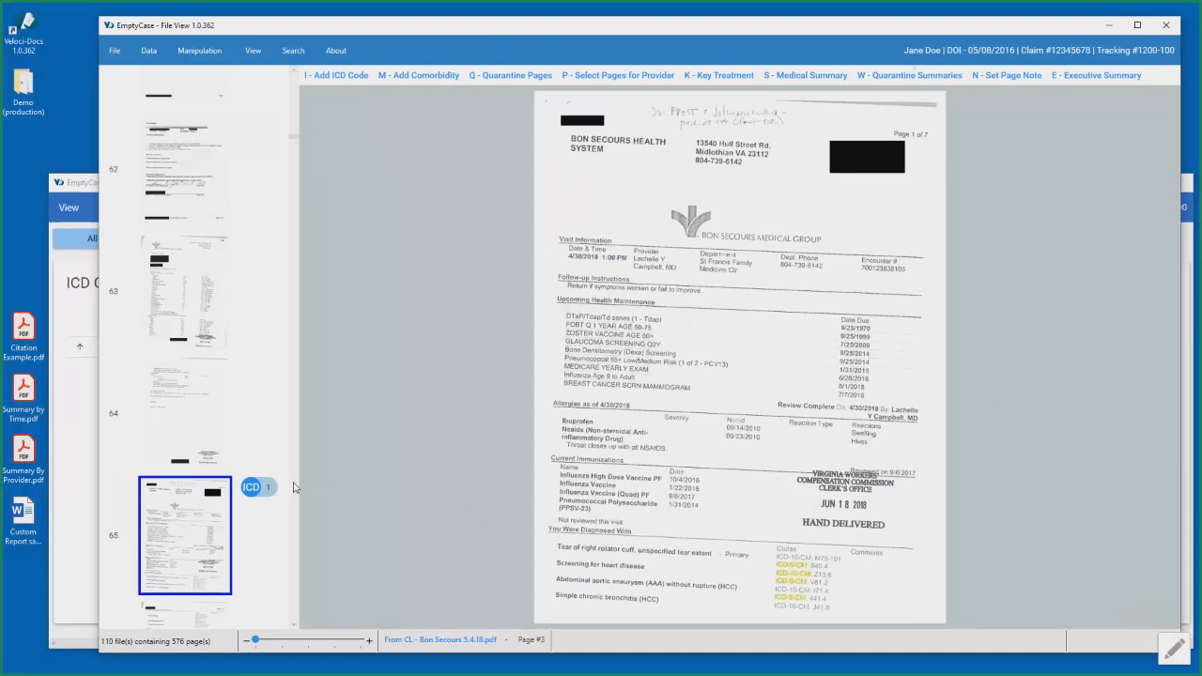
{"action": "mouse_move", "coordinate": [253, 498]}
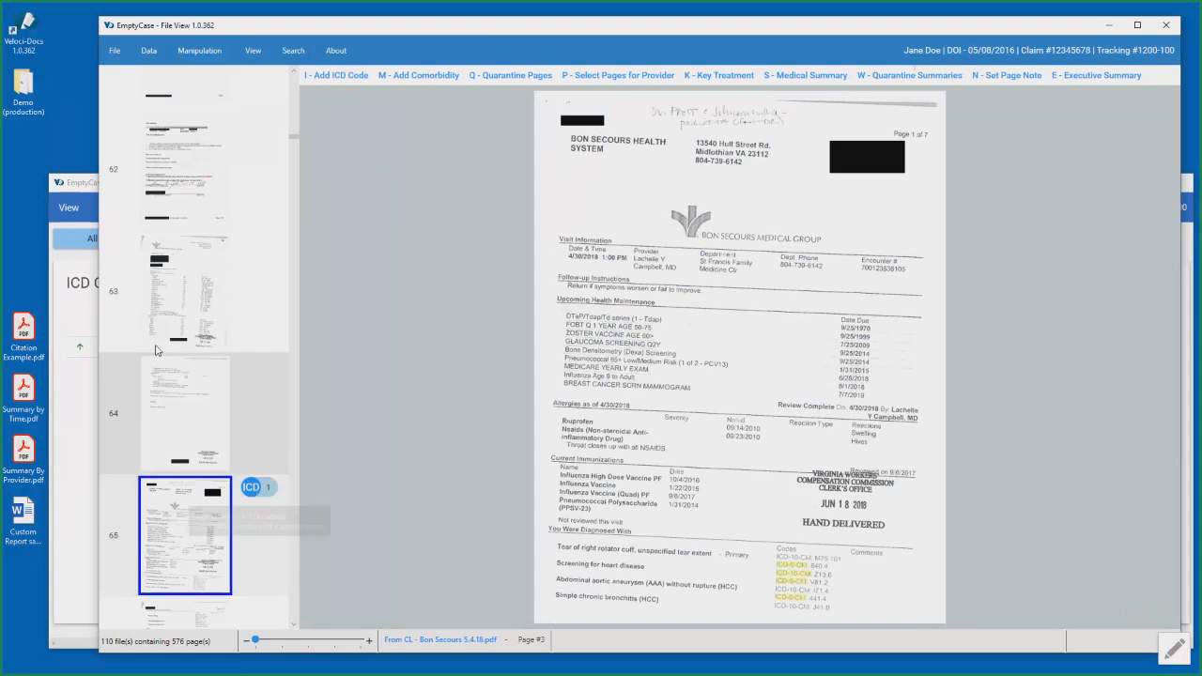
- Review the ICD Codes list in Data View and return to the page list in File View
{"action": "left_click", "coordinate": [86, 187]}
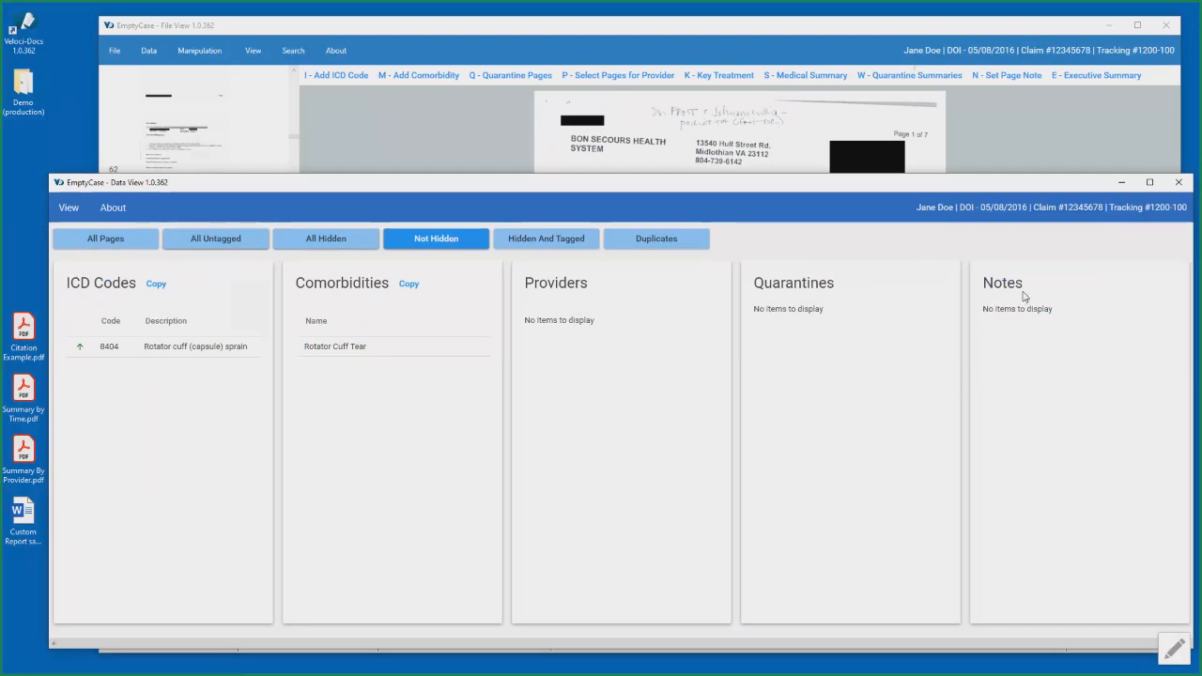
{"action": "left_click", "coordinate": [1068, 30]}
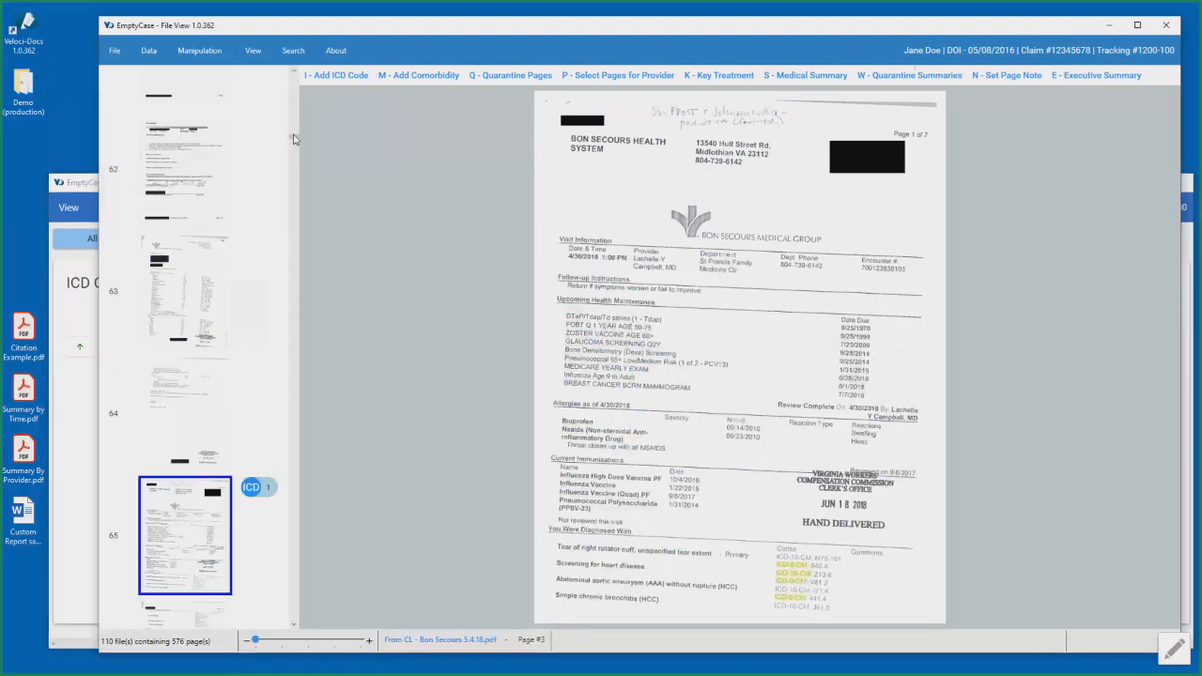
{"action": "left_click_drag", "start_coordinate": [293, 139], "coordinate": [293, 137]}
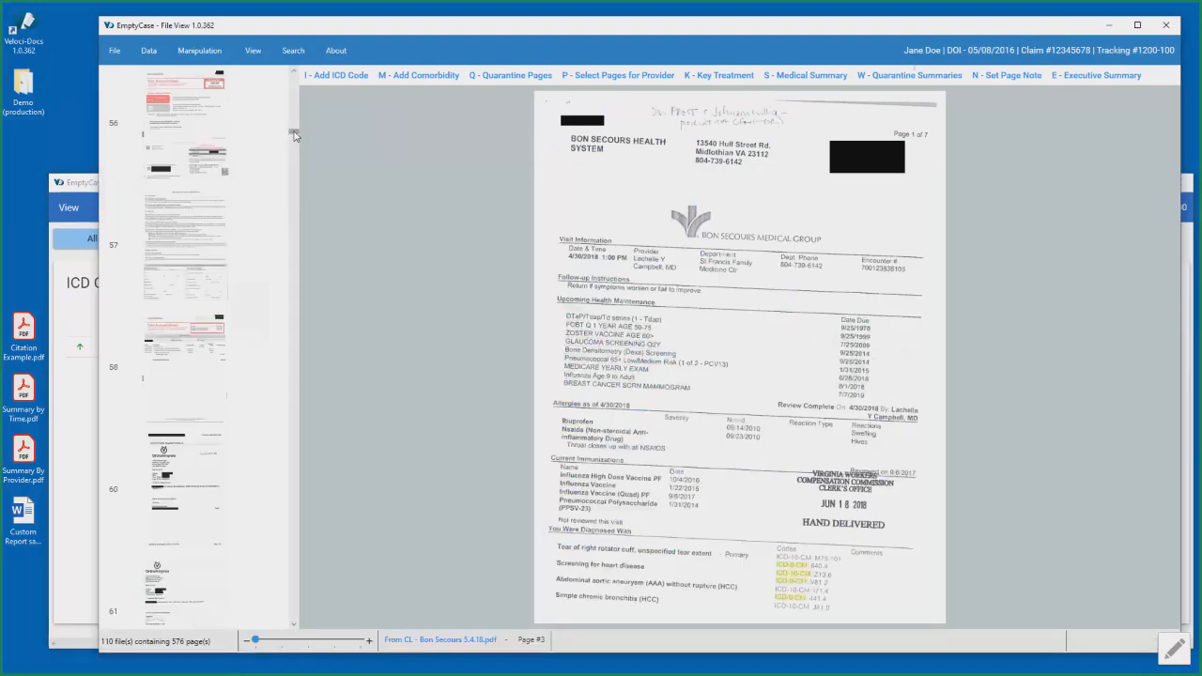
- Add the page note "End of Records 11-5" to the last page, page 576, and inspect its note tag
{"action": "left_click_drag", "start_coordinate": [294, 136], "coordinate": [286, 590]}
{"action": "left_click", "coordinate": [222, 563]}
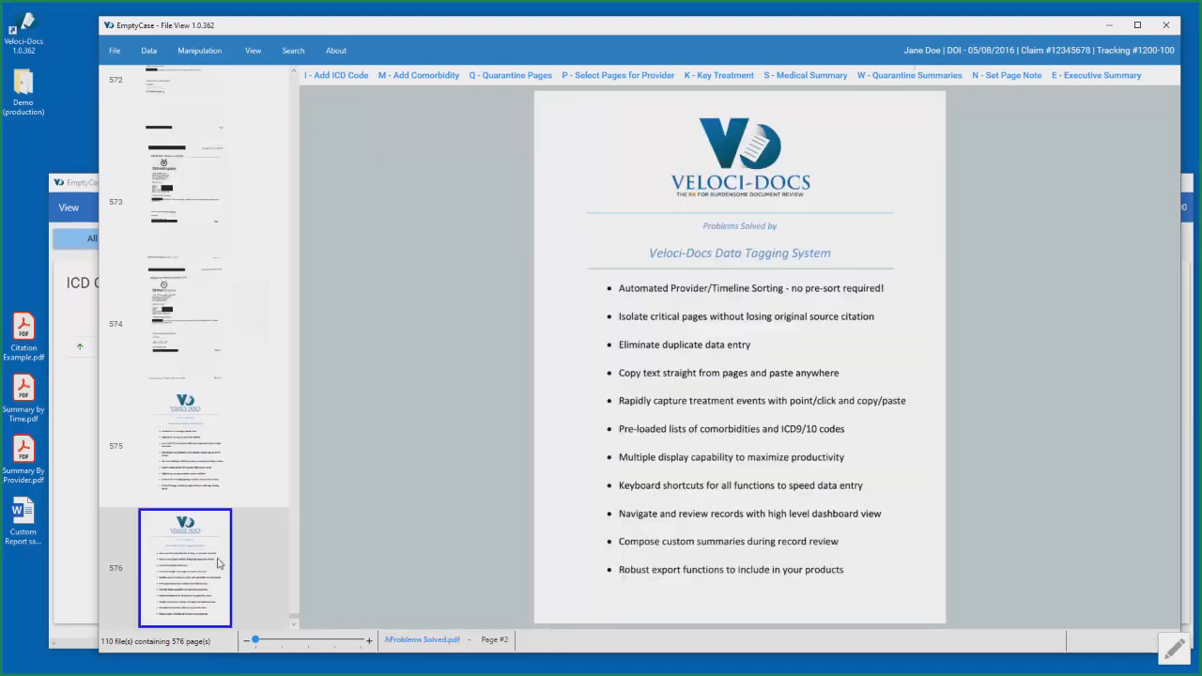
{"action": "left_click", "coordinate": [1006, 76]}
{"action": "type", "text": "End of Records 11-5"}
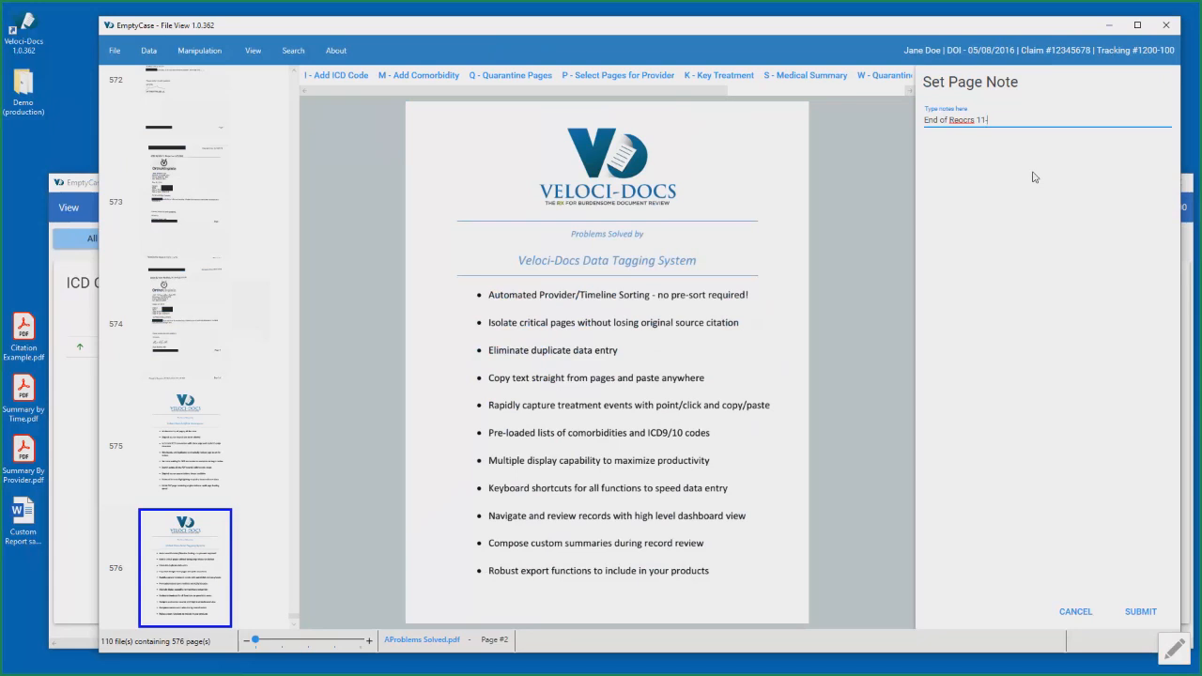
{"action": "right_click", "coordinate": [967, 121]}
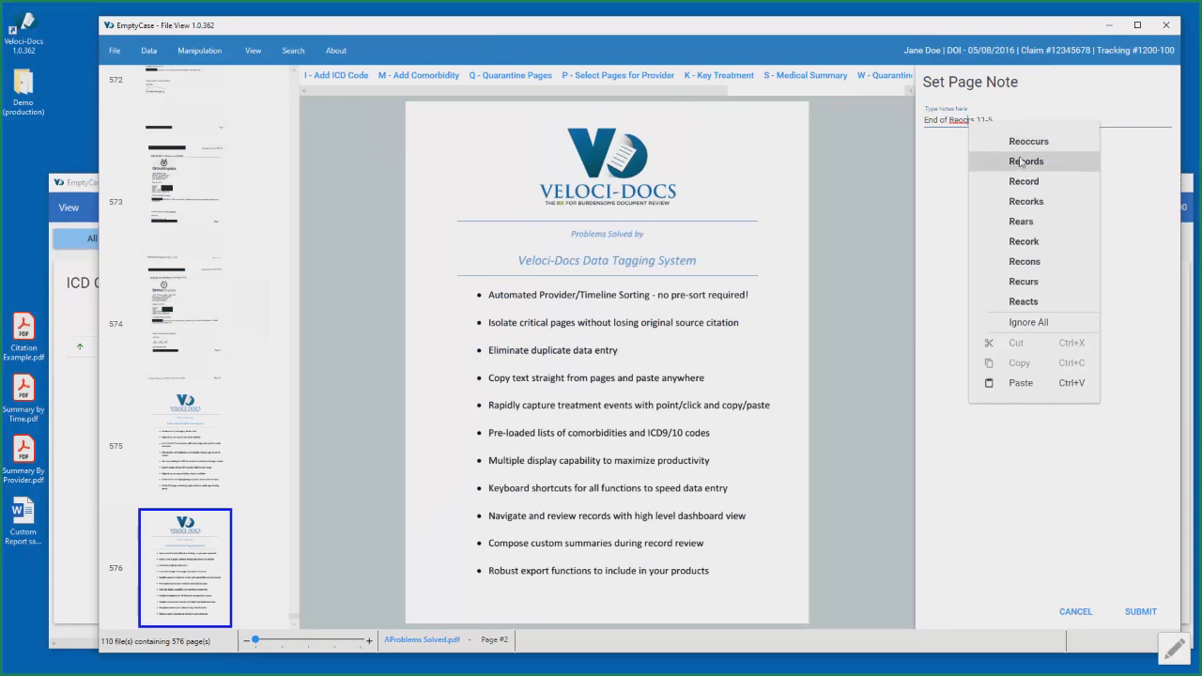
{"action": "left_click", "coordinate": [1022, 161]}
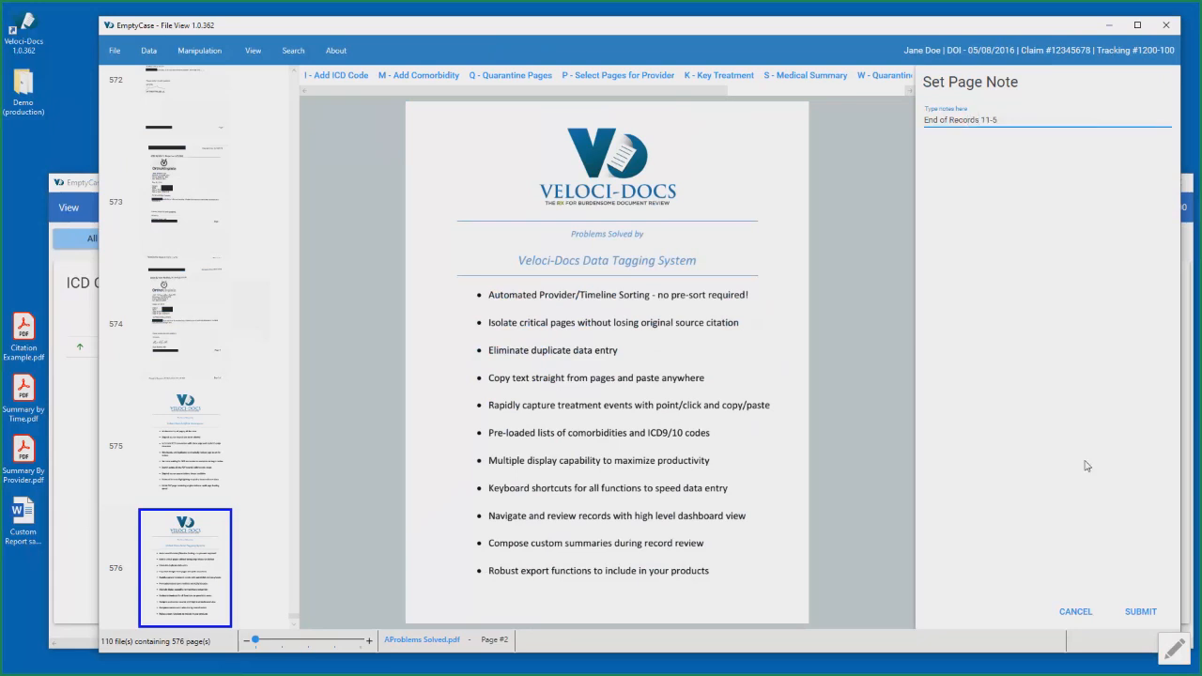
{"action": "left_click", "coordinate": [1136, 612]}
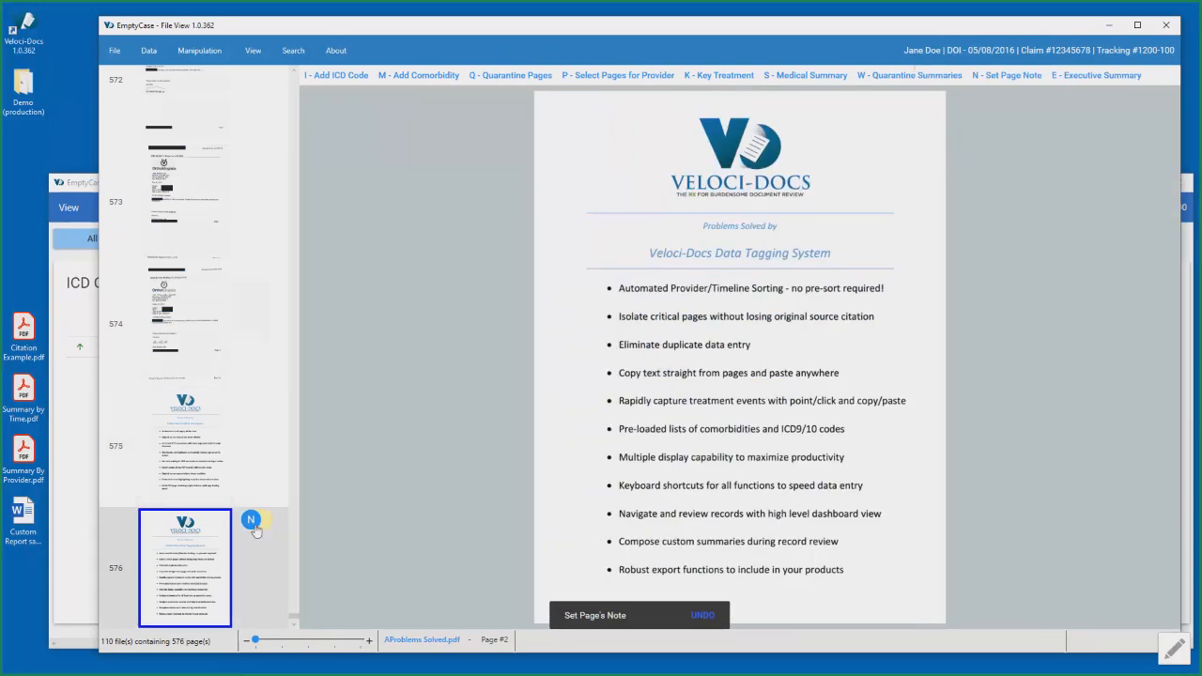
{"action": "mouse_move", "coordinate": [260, 523]}
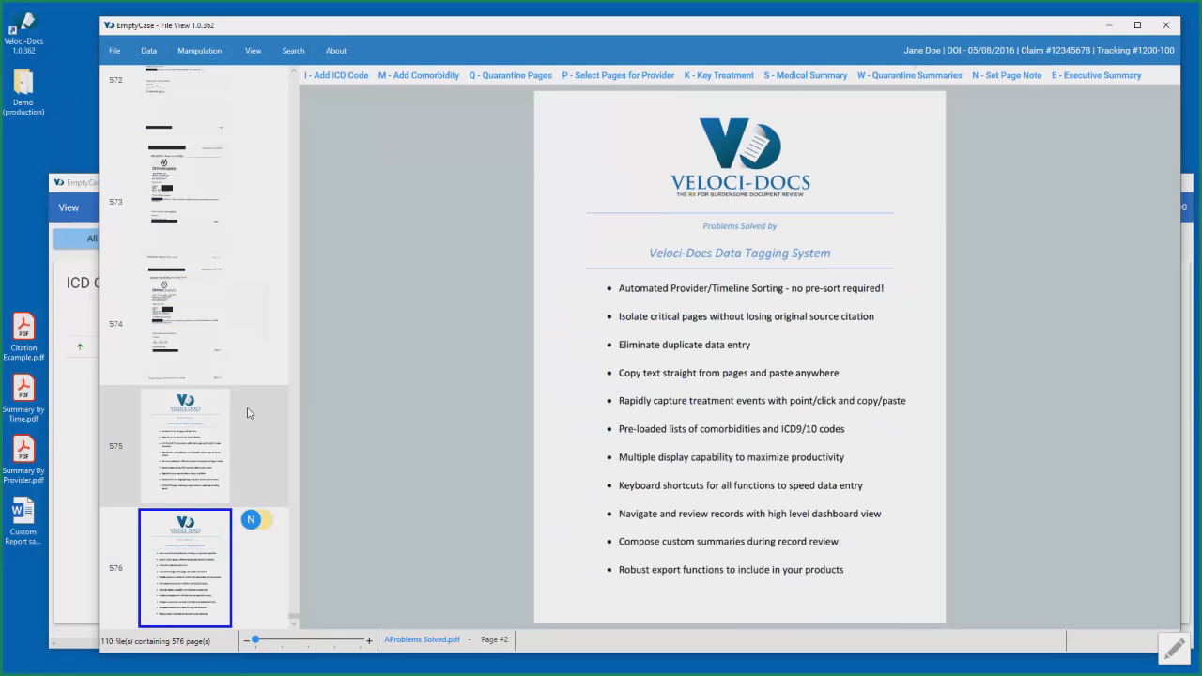
- Check the Notes list in Data View, display page 291, and use the End of Records 11-5 entry to jump to its page
{"action": "left_click", "coordinate": [84, 194]}
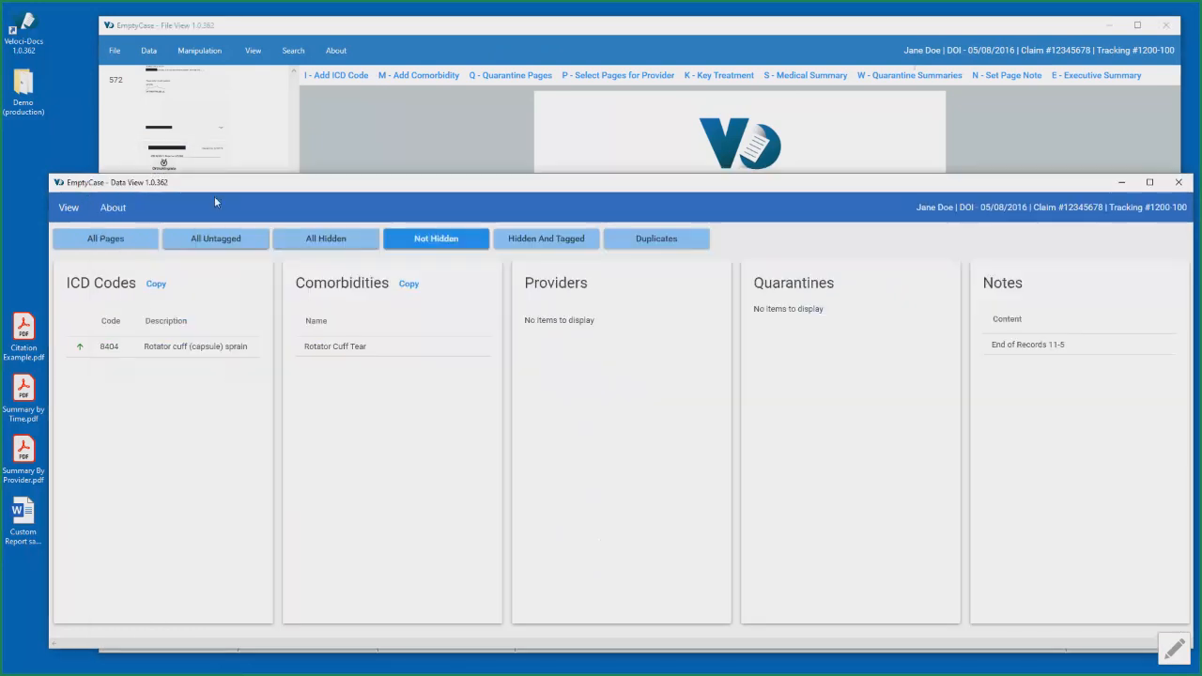
{"action": "left_click", "coordinate": [1041, 28]}
{"action": "left_click_drag", "start_coordinate": [290, 621], "coordinate": [275, 353]}
{"action": "left_click", "coordinate": [200, 350]}
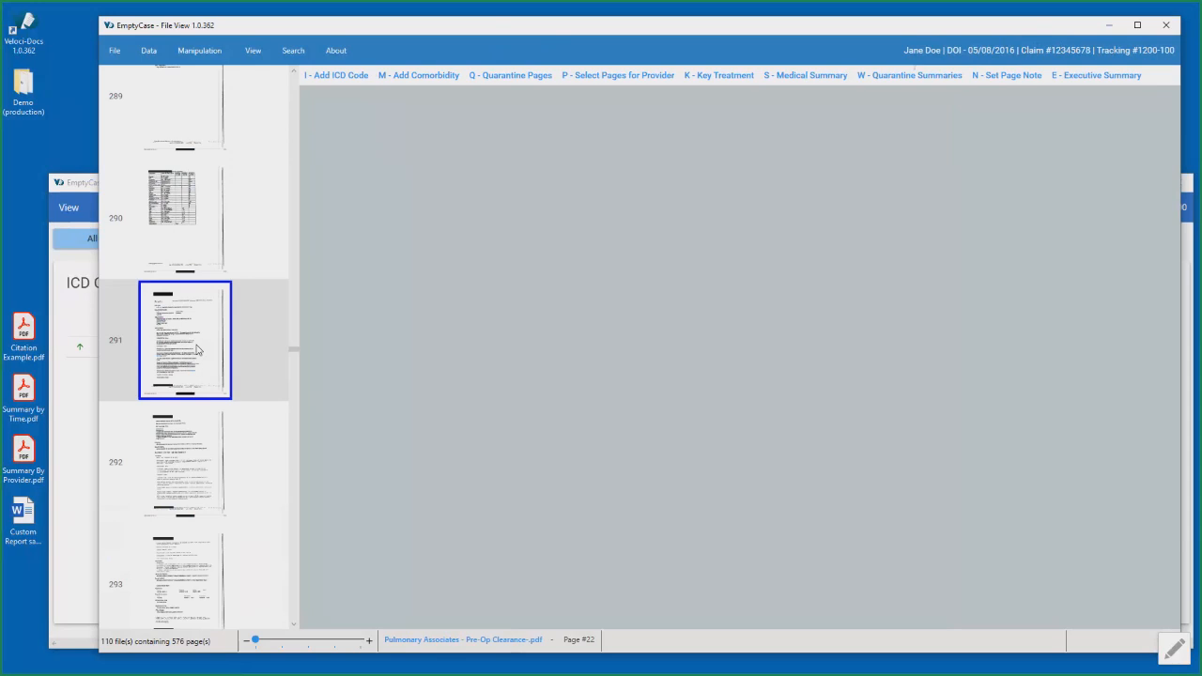
{"action": "left_click", "coordinate": [80, 188]}
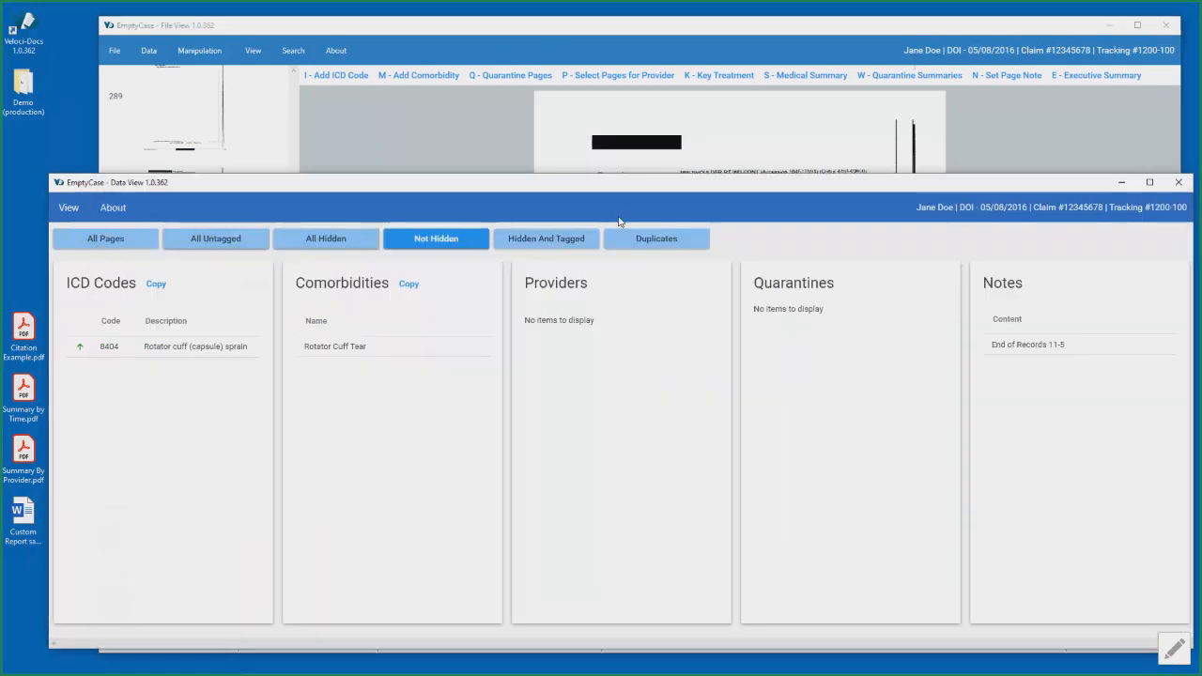
{"action": "left_click", "coordinate": [1026, 351]}
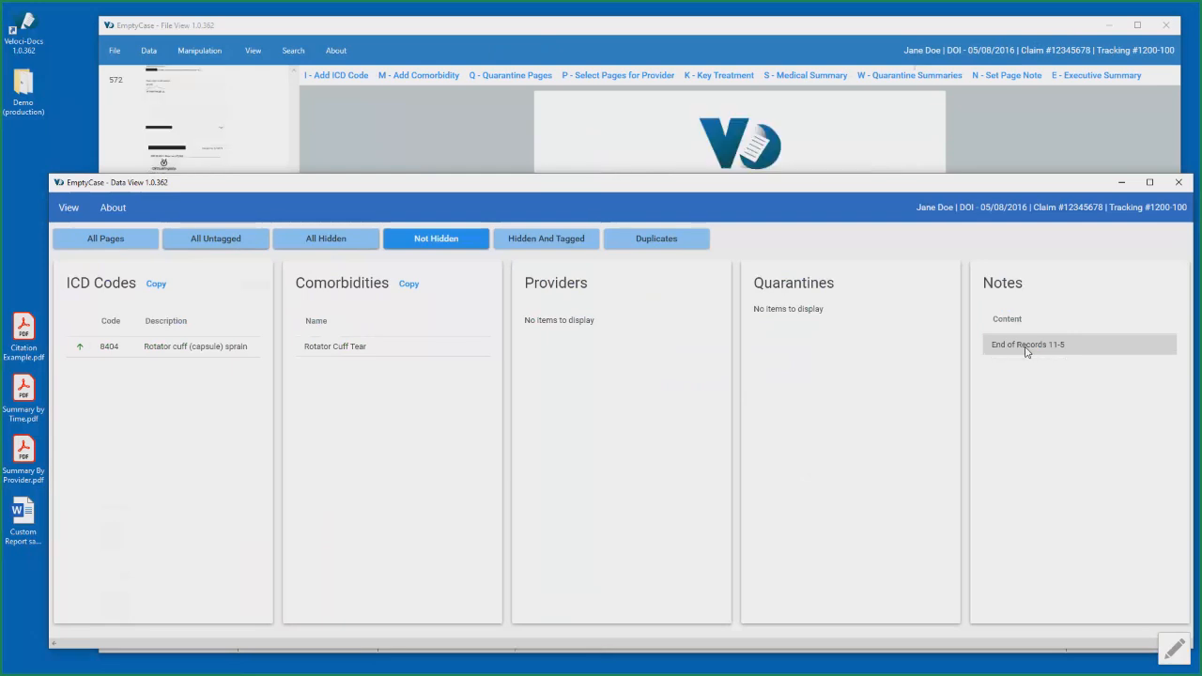
{"action": "left_click", "coordinate": [622, 33]}
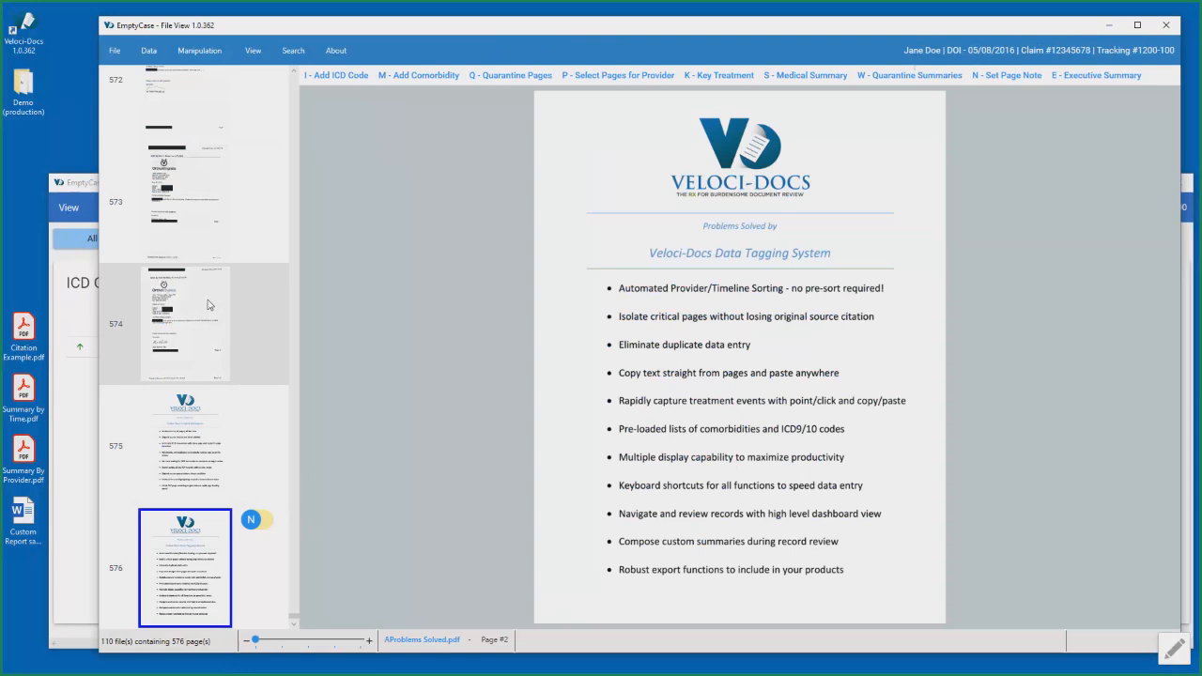
- Display page 1 of the records in File View and bring up the Providers list in Data View
{"action": "left_click", "coordinate": [91, 184]}
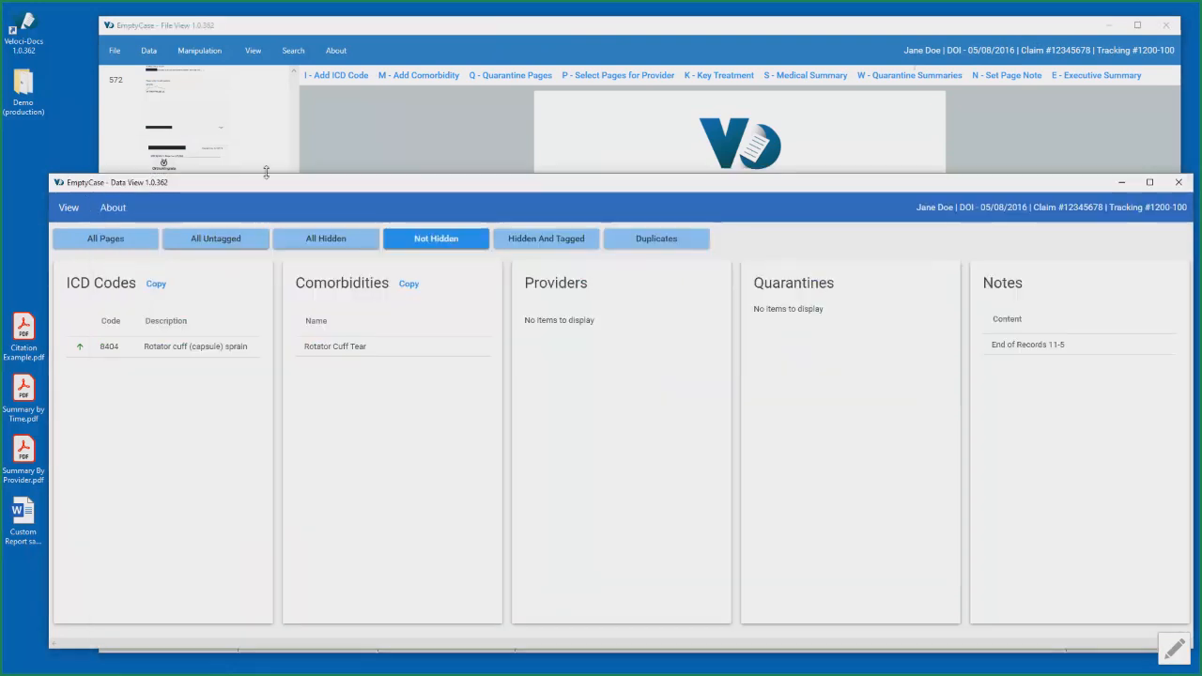
{"action": "left_click", "coordinate": [455, 33]}
{"action": "left_click_drag", "start_coordinate": [294, 617], "coordinate": [290, 77]}
{"action": "left_click", "coordinate": [208, 105]}
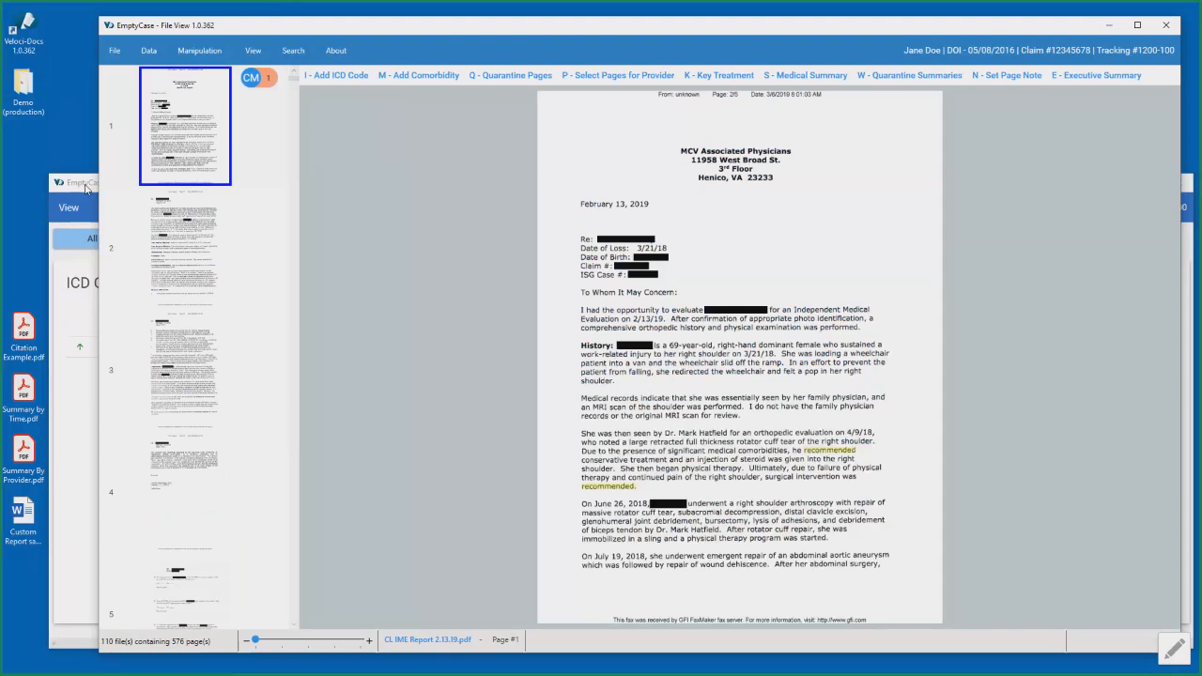
{"action": "left_click", "coordinate": [83, 186]}
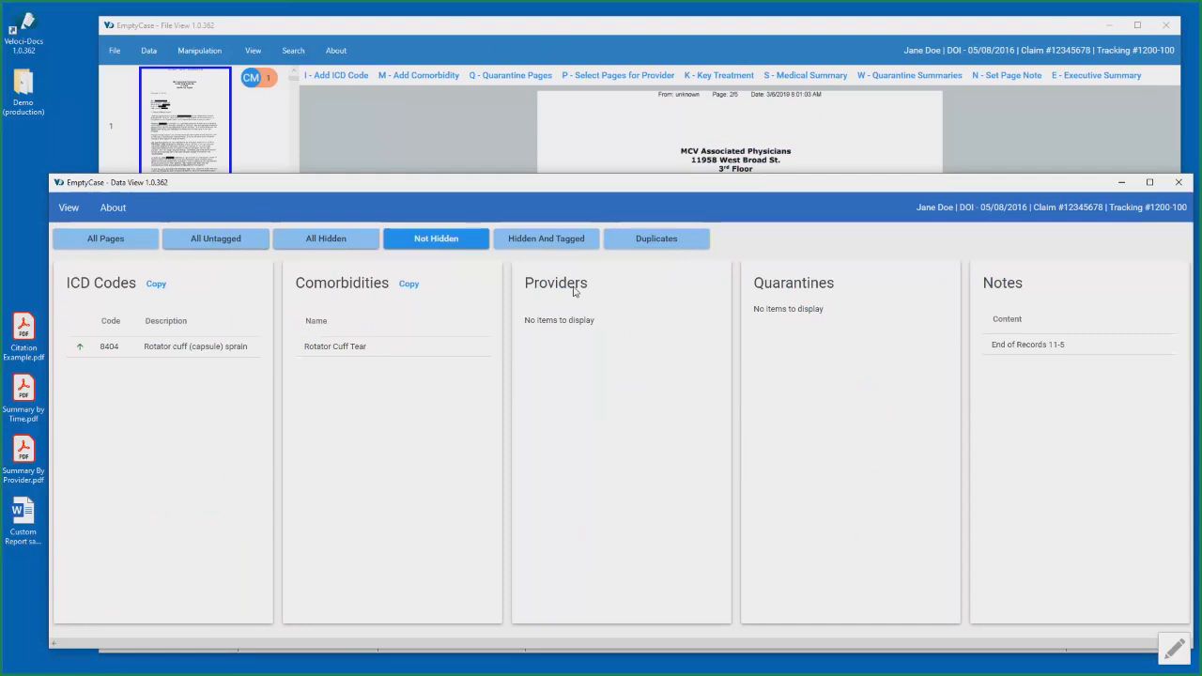
- Open the Demo (production) folder in File Explorer, browse the names of the source PDF records, and minimize the folder window
{"action": "left_click", "coordinate": [27, 91]}
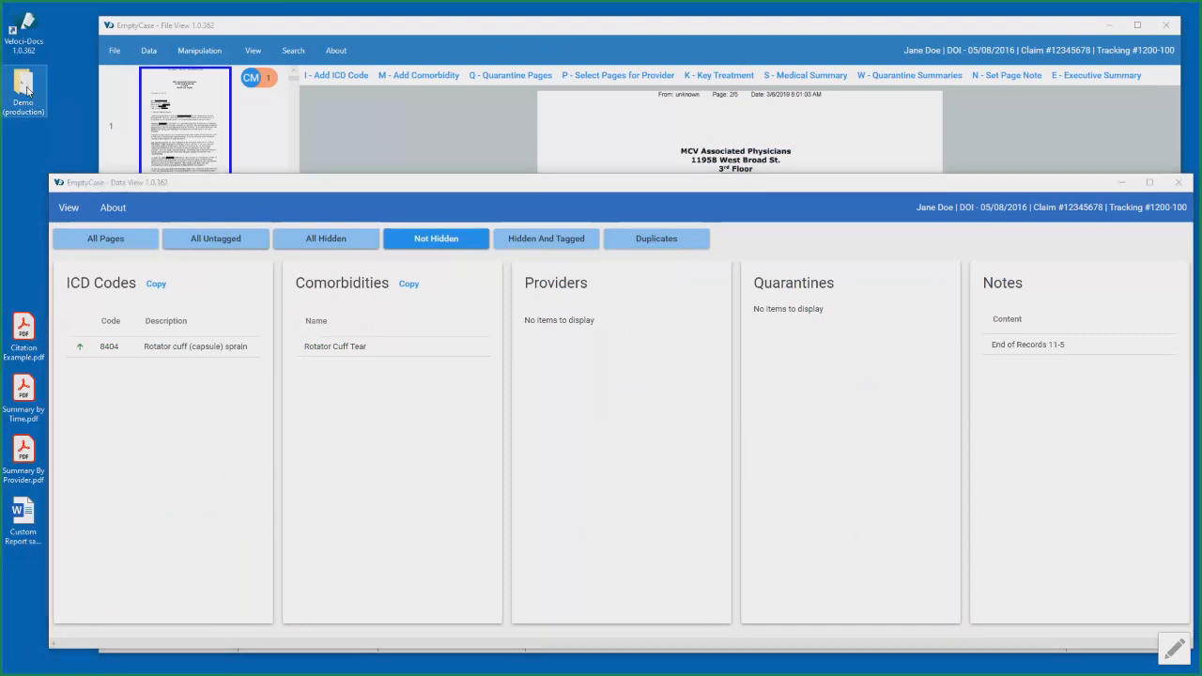
{"action": "double_click", "coordinate": [27, 91]}
{"action": "scroll", "coordinate": [474, 320], "scroll_direction": "down", "scroll_amount": 15}
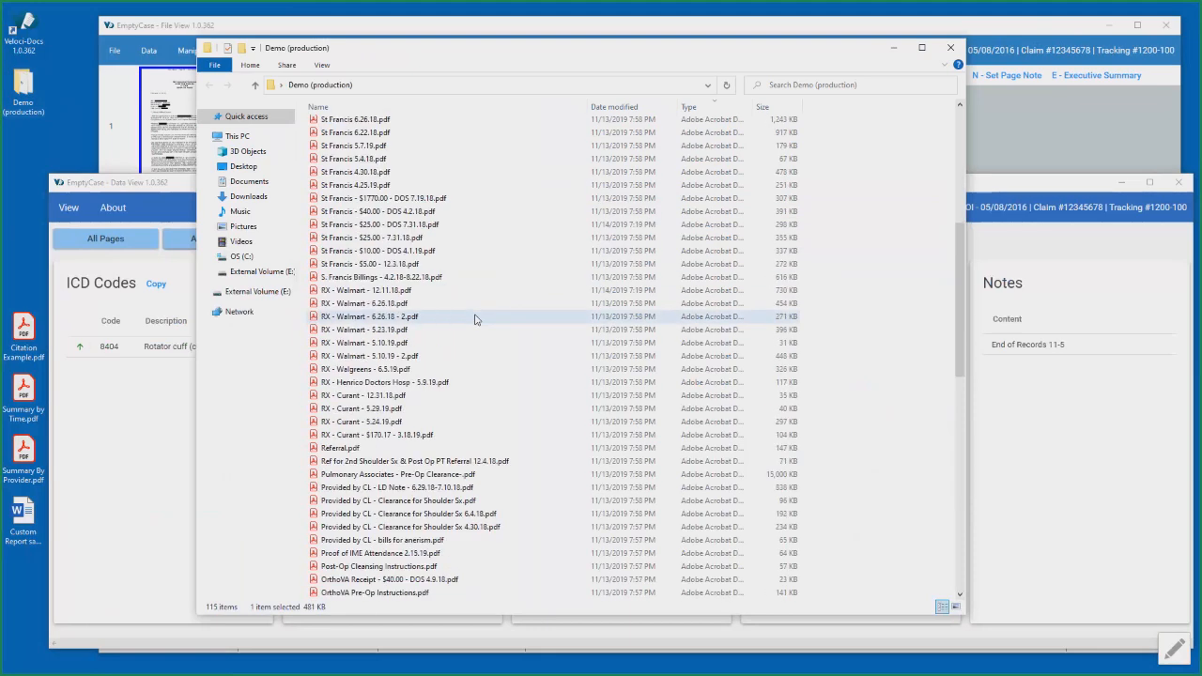
{"action": "scroll", "coordinate": [474, 319], "scroll_direction": "down", "scroll_amount": 8}
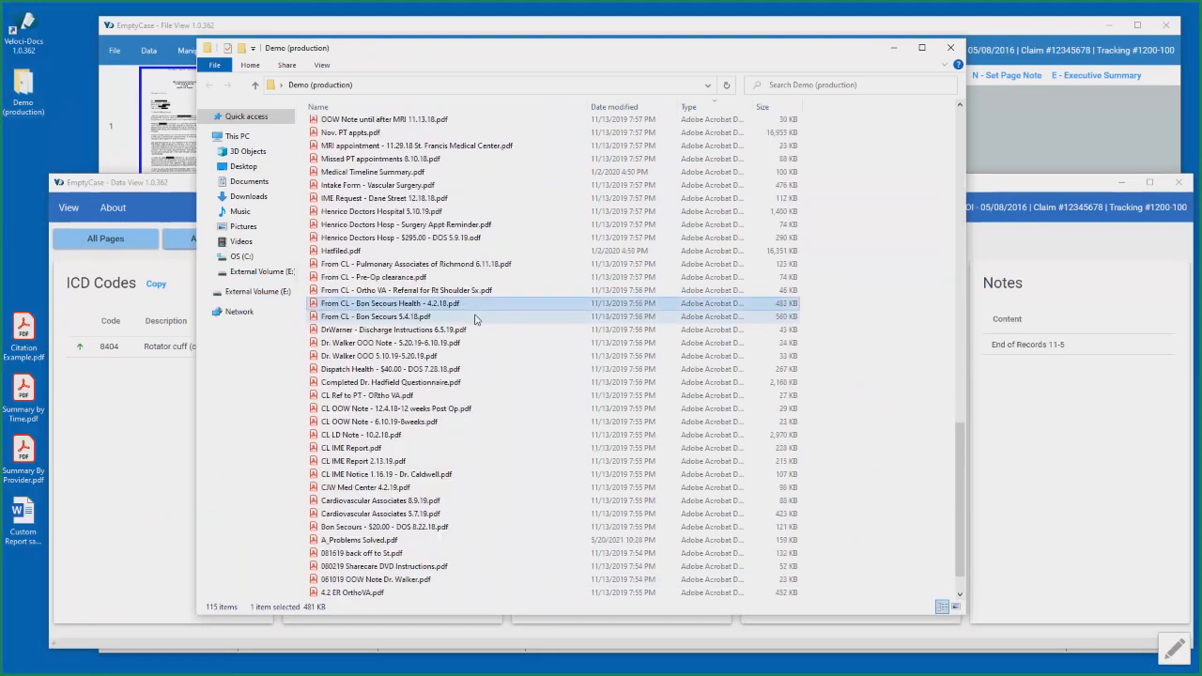
{"action": "scroll", "coordinate": [475, 329], "scroll_direction": "up", "scroll_amount": 7}
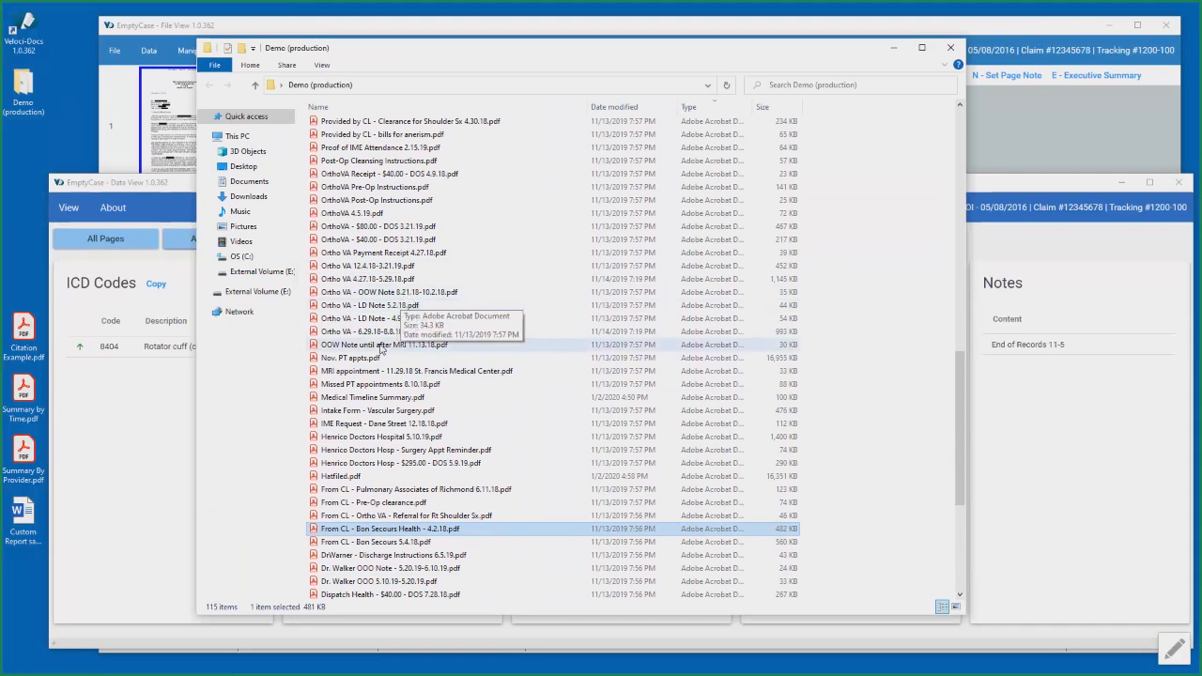
{"action": "scroll", "coordinate": [413, 380], "scroll_direction": "down", "scroll_amount": 4}
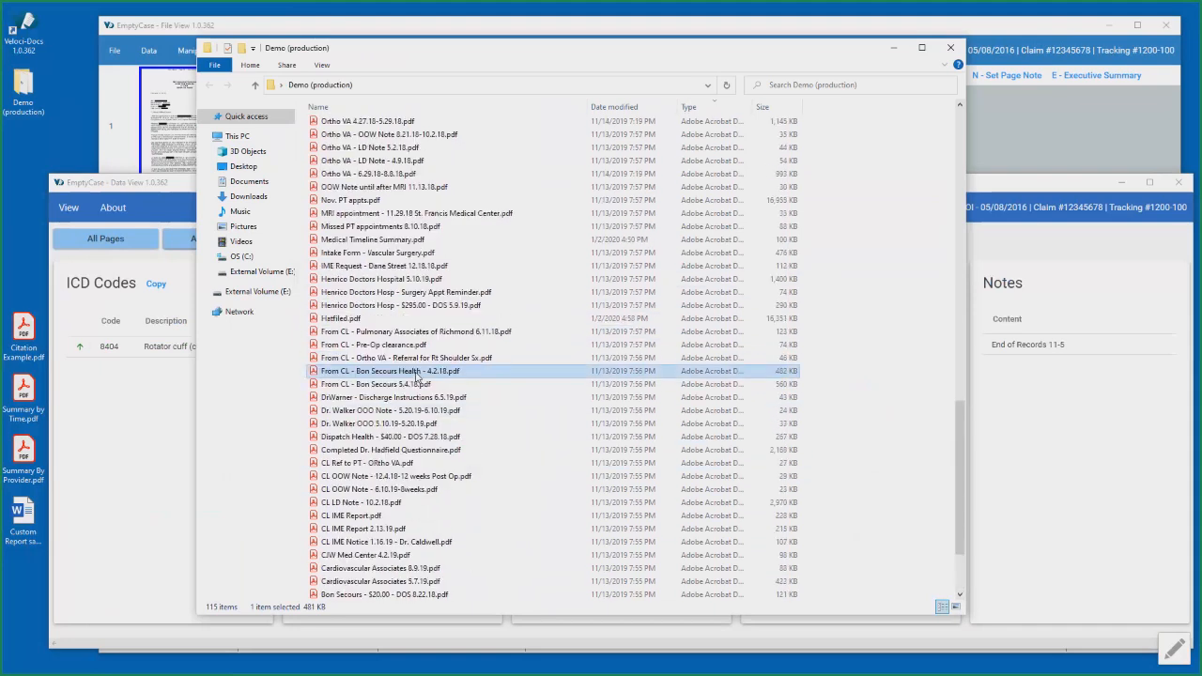
{"action": "scroll", "coordinate": [415, 376], "scroll_direction": "up", "scroll_amount": 4}
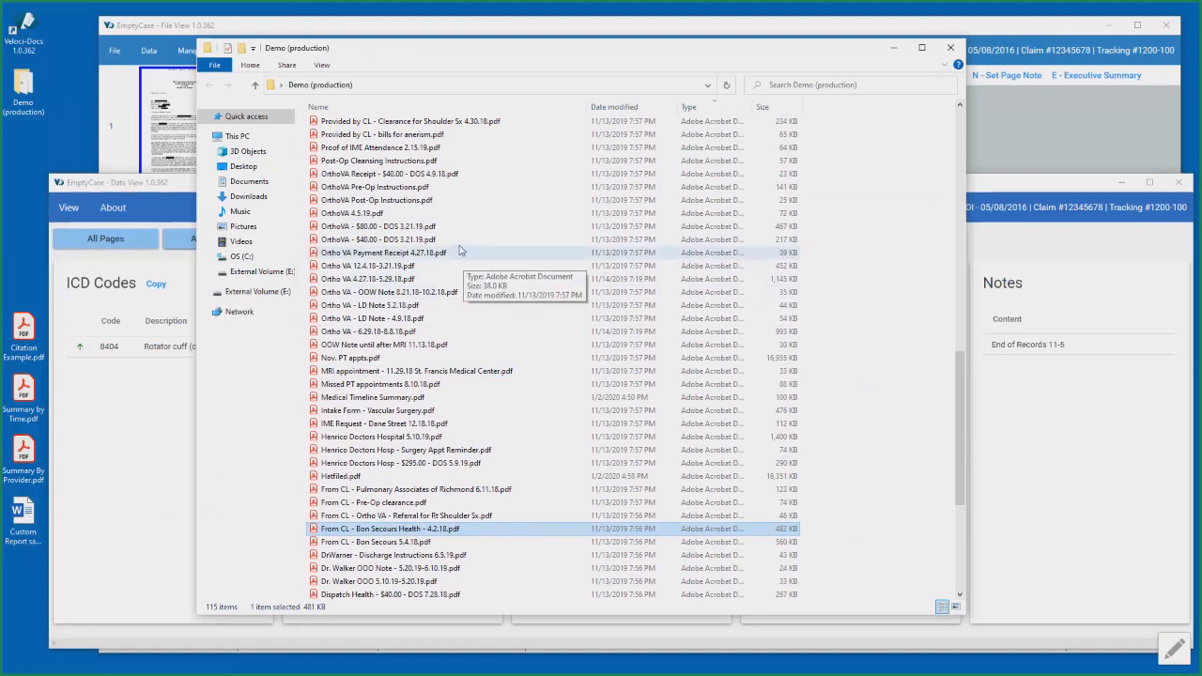
{"action": "left_click", "coordinate": [893, 49]}
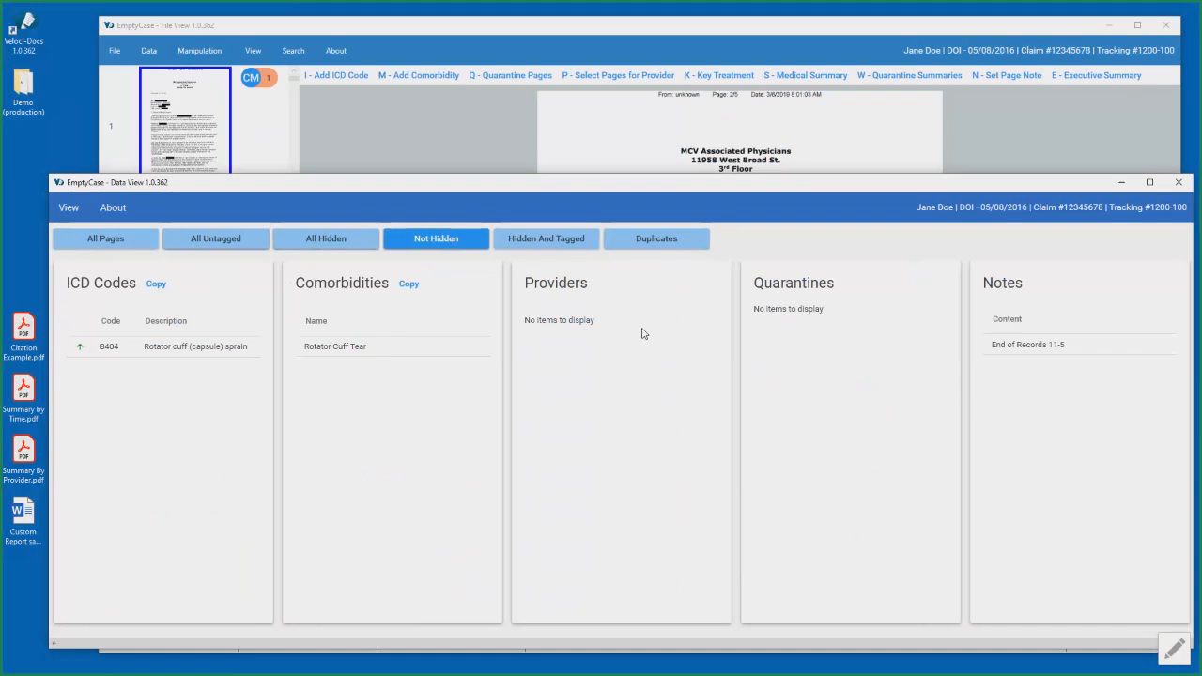
- In File View, start selecting pages for a provider and mark pages 1 to 4 of CL IME Report 2.13.19.pdf
{"action": "left_click", "coordinate": [607, 35]}
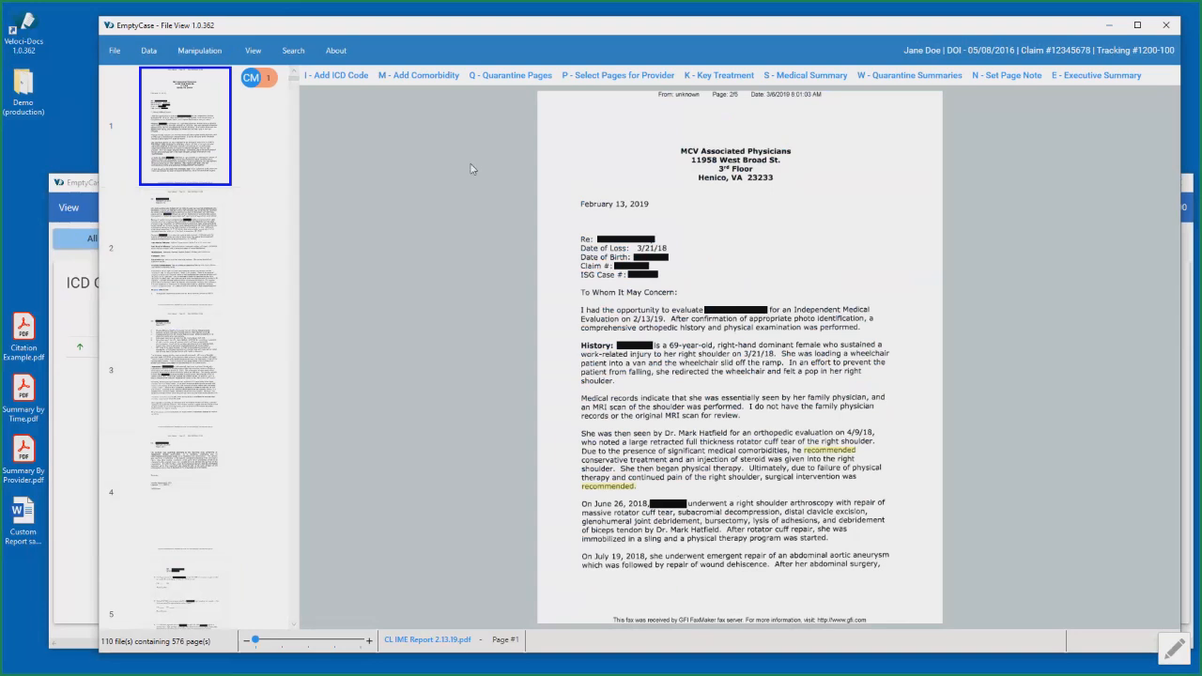
{"action": "left_click", "coordinate": [604, 75]}
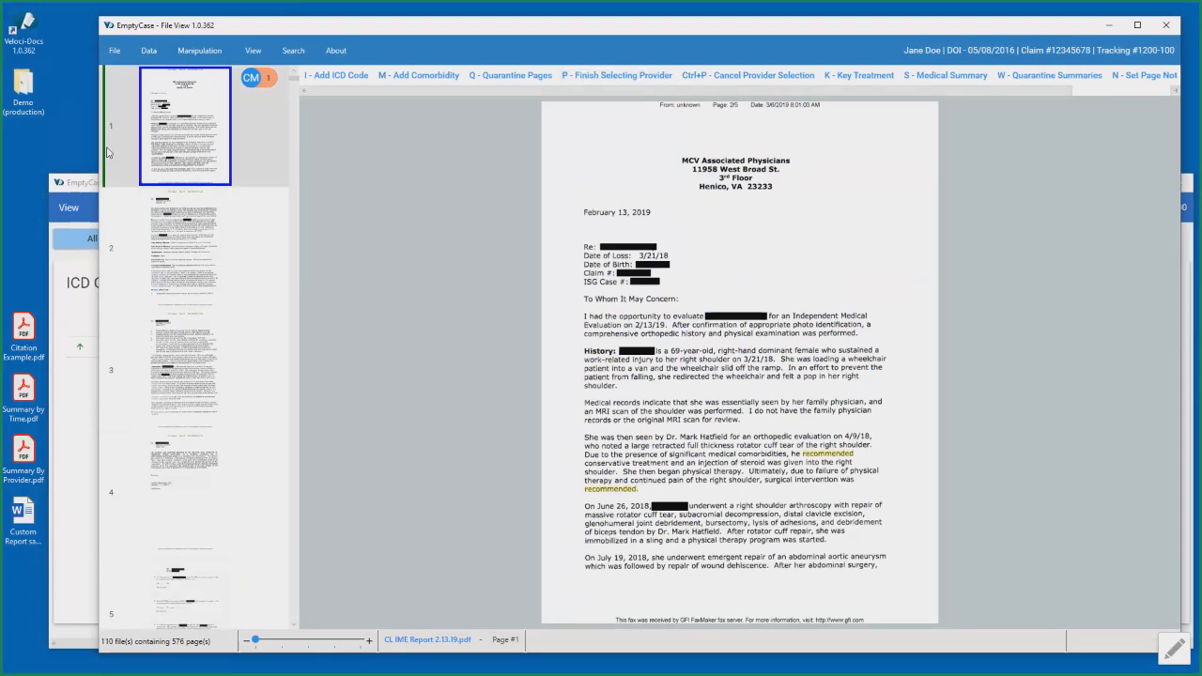
{"action": "left_click", "coordinate": [198, 245]}
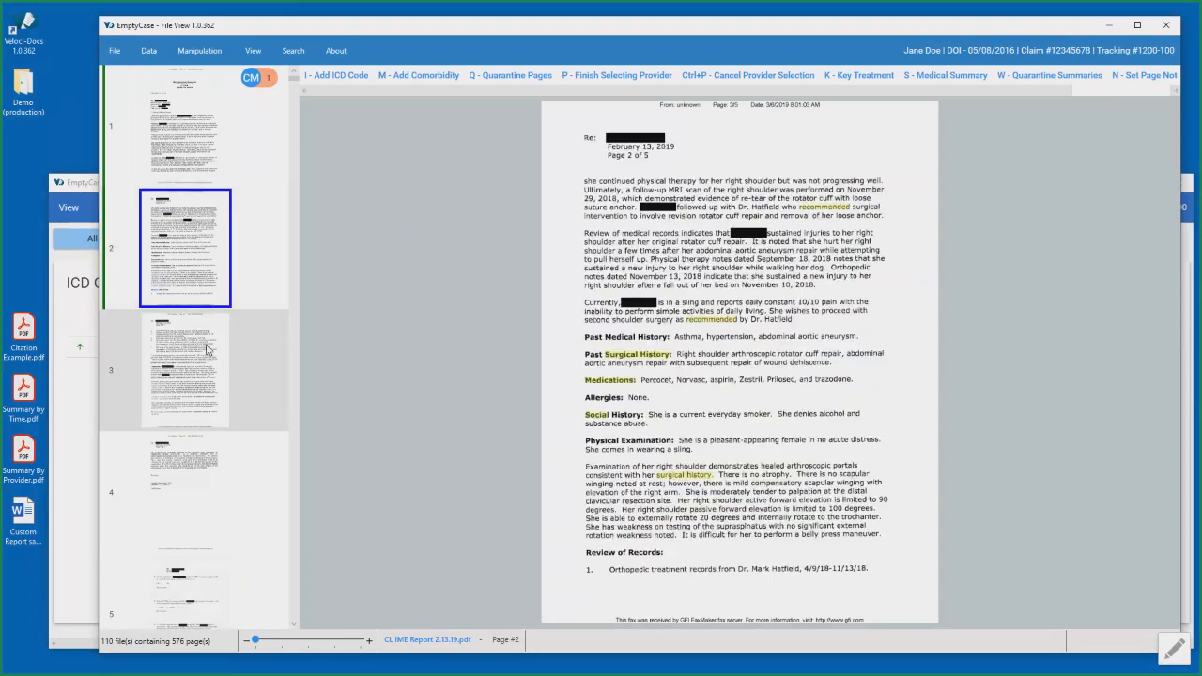
{"action": "left_click", "coordinate": [207, 350]}
{"action": "left_click", "coordinate": [194, 454]}
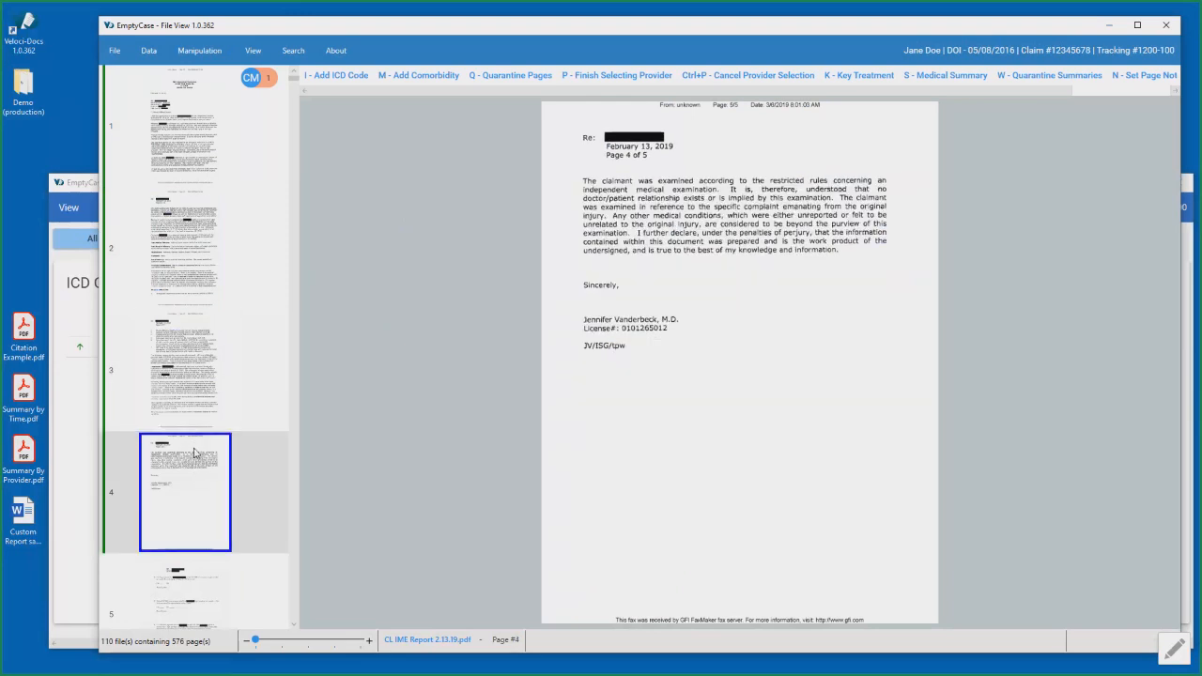
{"action": "key", "text": "Down"}
{"action": "key", "text": "Down"}
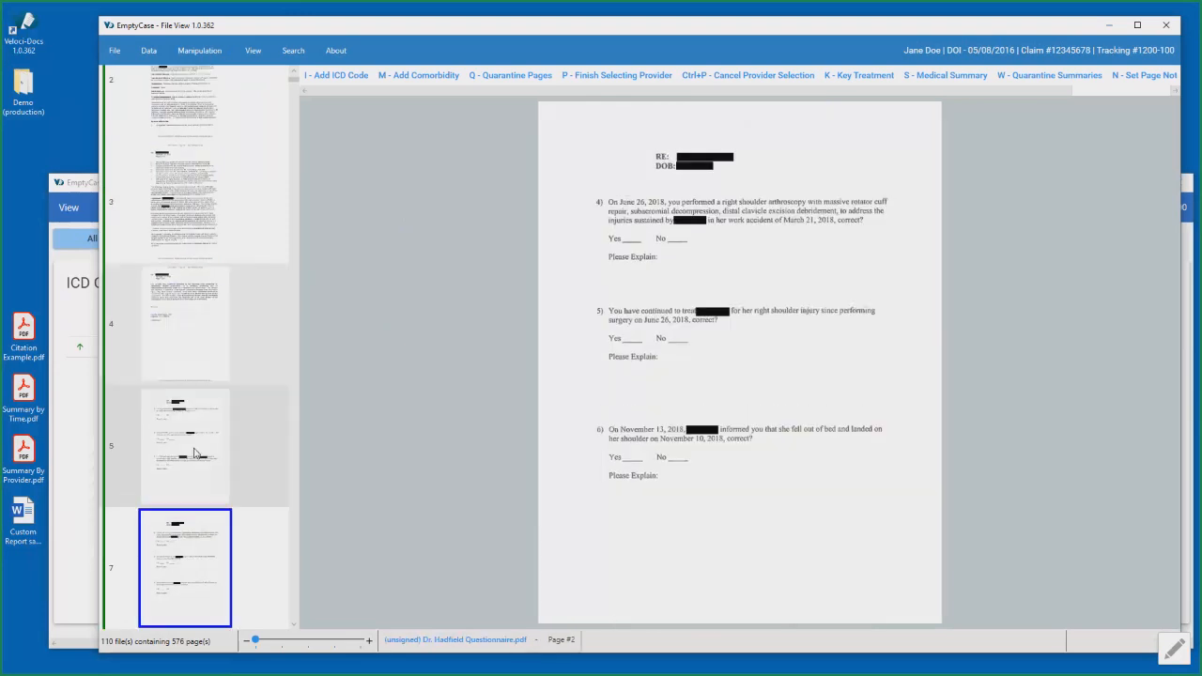
{"action": "key", "text": "Up"}
{"action": "key", "text": "Up"}
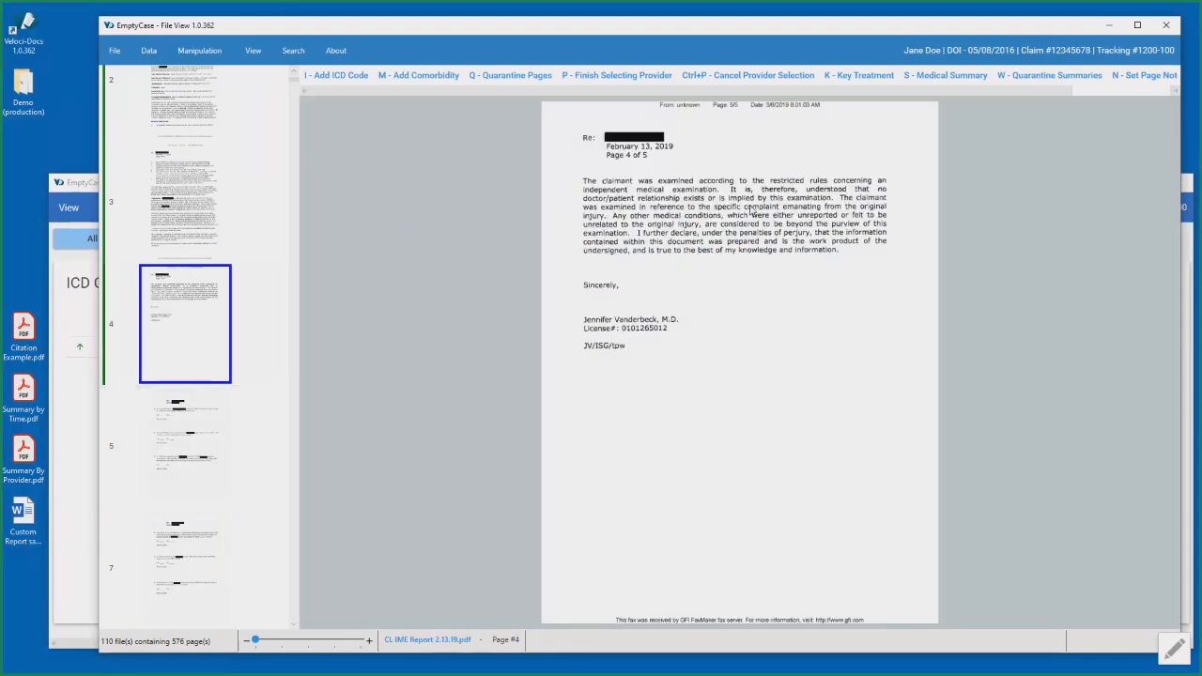
- Finish the provider page selection and set the start and end dates to 10/5/2021
{"action": "left_click", "coordinate": [617, 77]}
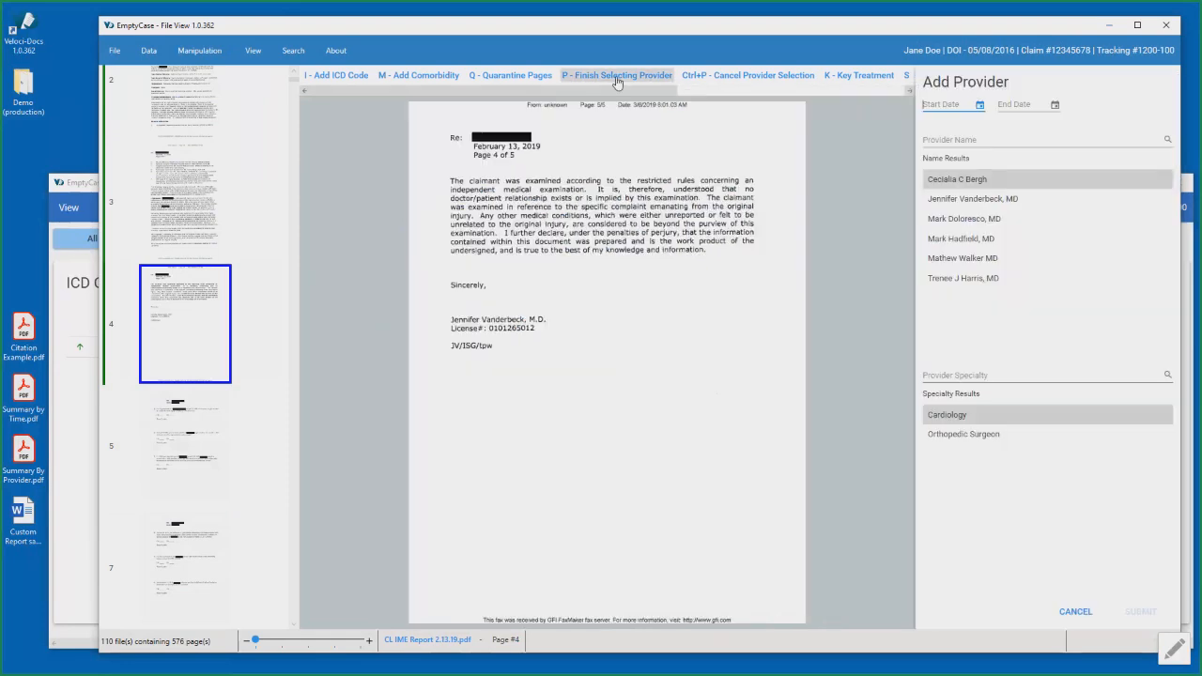
{"action": "left_click", "coordinate": [978, 107]}
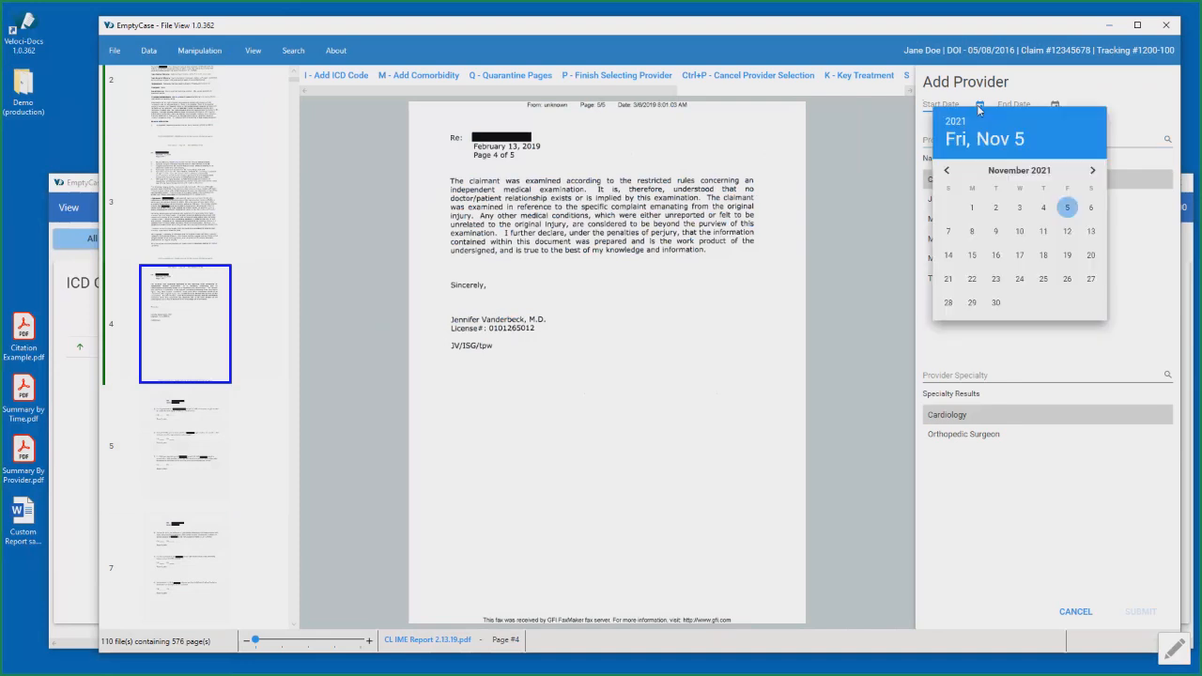
{"action": "left_click", "coordinate": [948, 171]}
{"action": "left_click", "coordinate": [996, 231]}
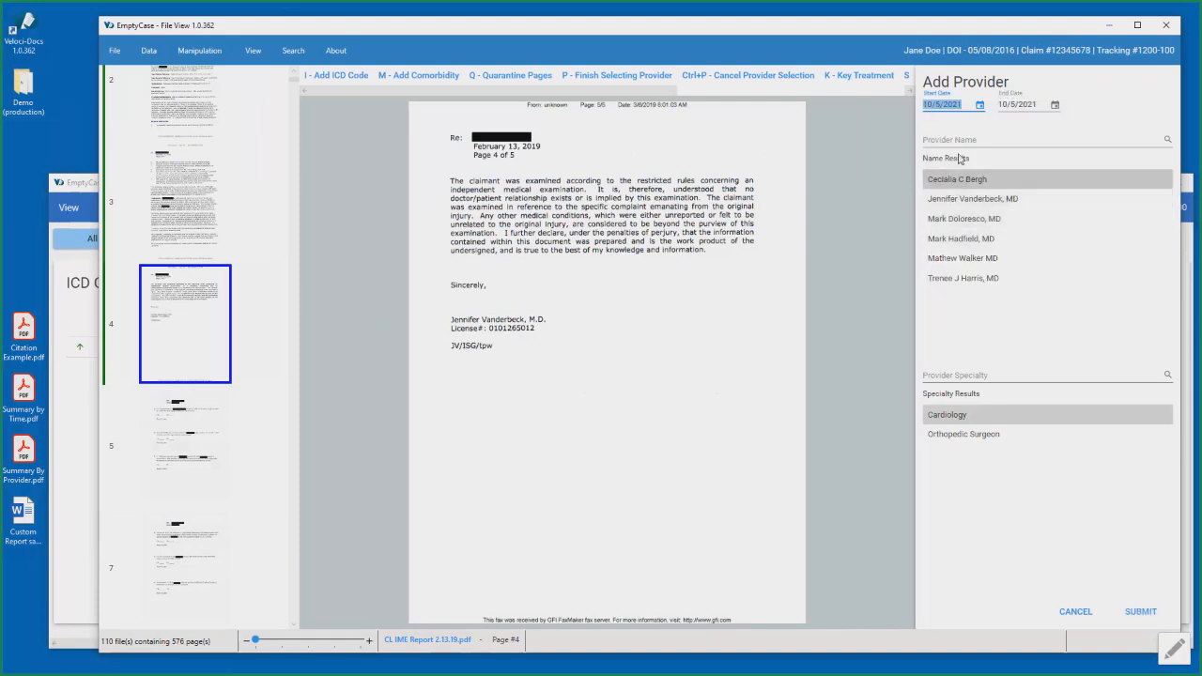
- Assign the selected pages to the physician who signed page 4, with the specialty Orthopedic Surgeon, and submit the provider entry
{"action": "left_click", "coordinate": [957, 139]}
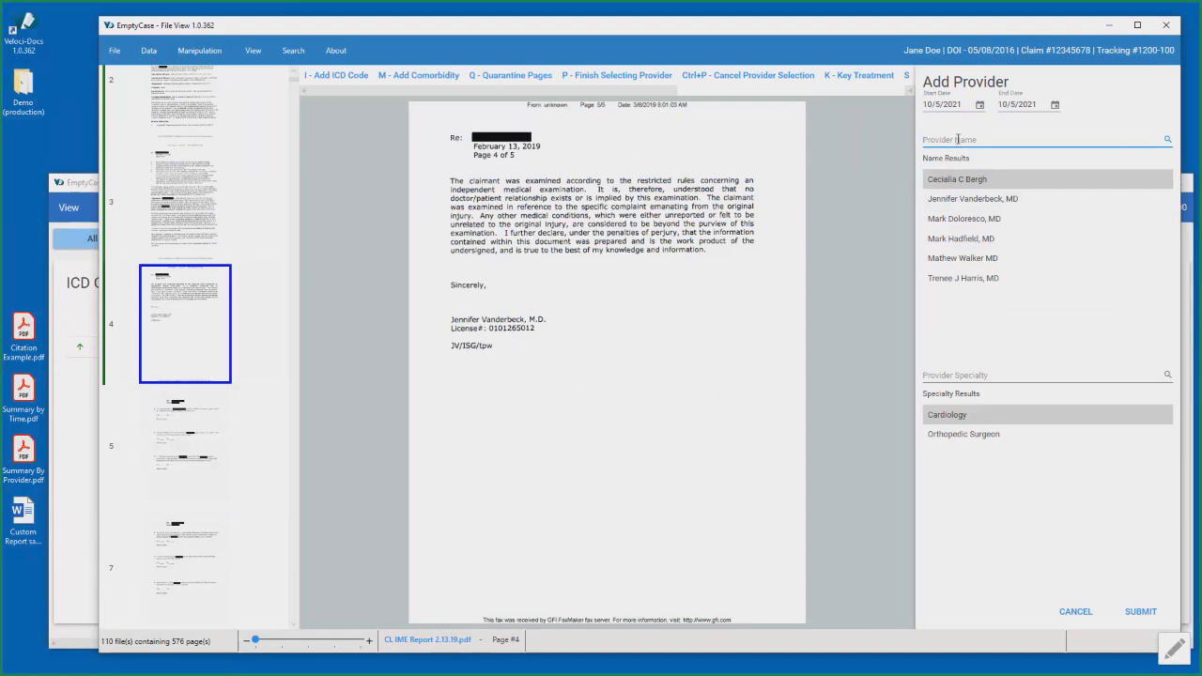
{"action": "type", "text": "J"}
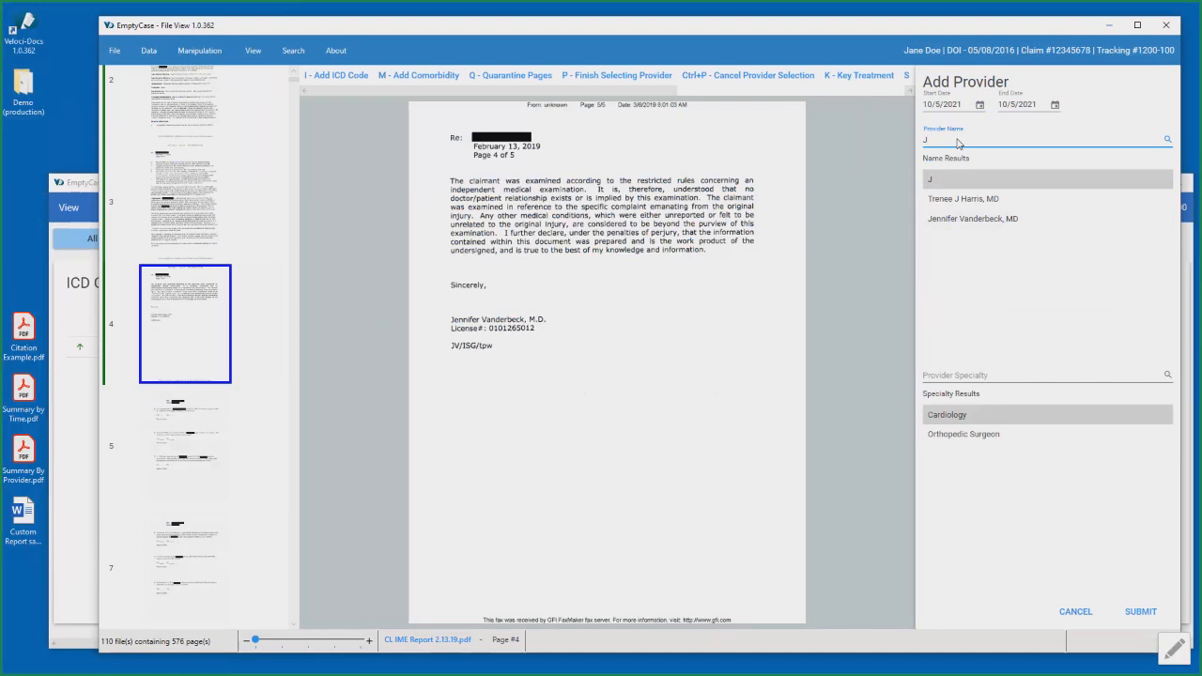
{"action": "key", "text": "Down"}
{"action": "key", "text": "Down"}
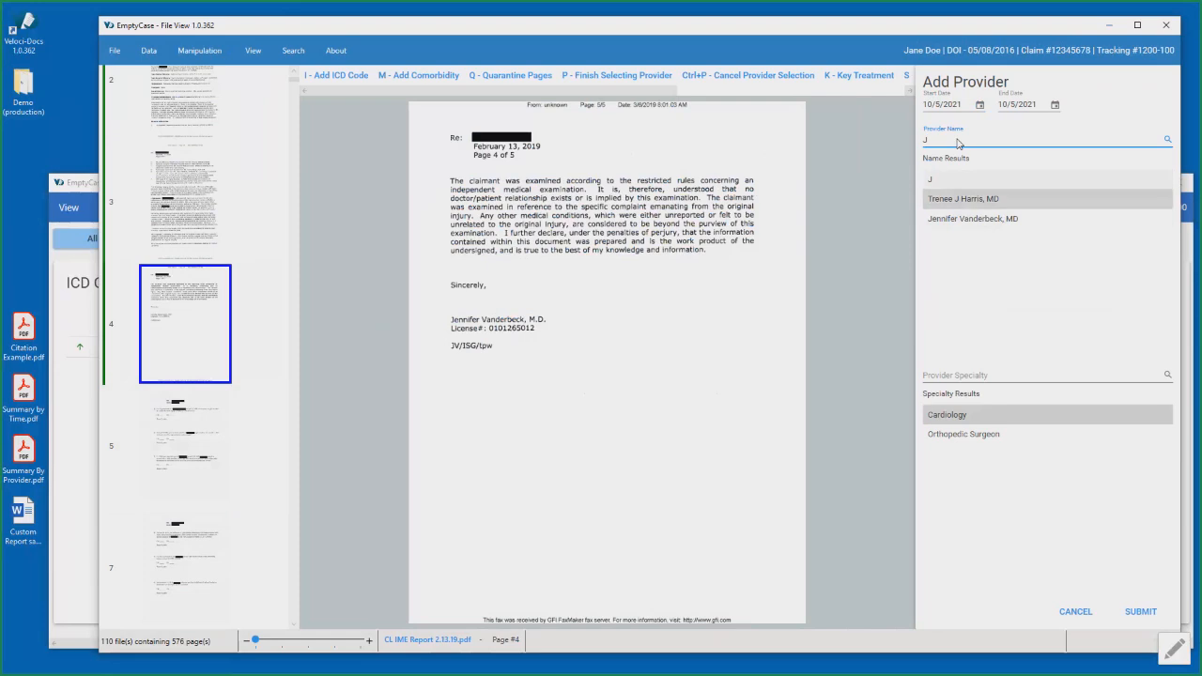
{"action": "left_click", "coordinate": [968, 226]}
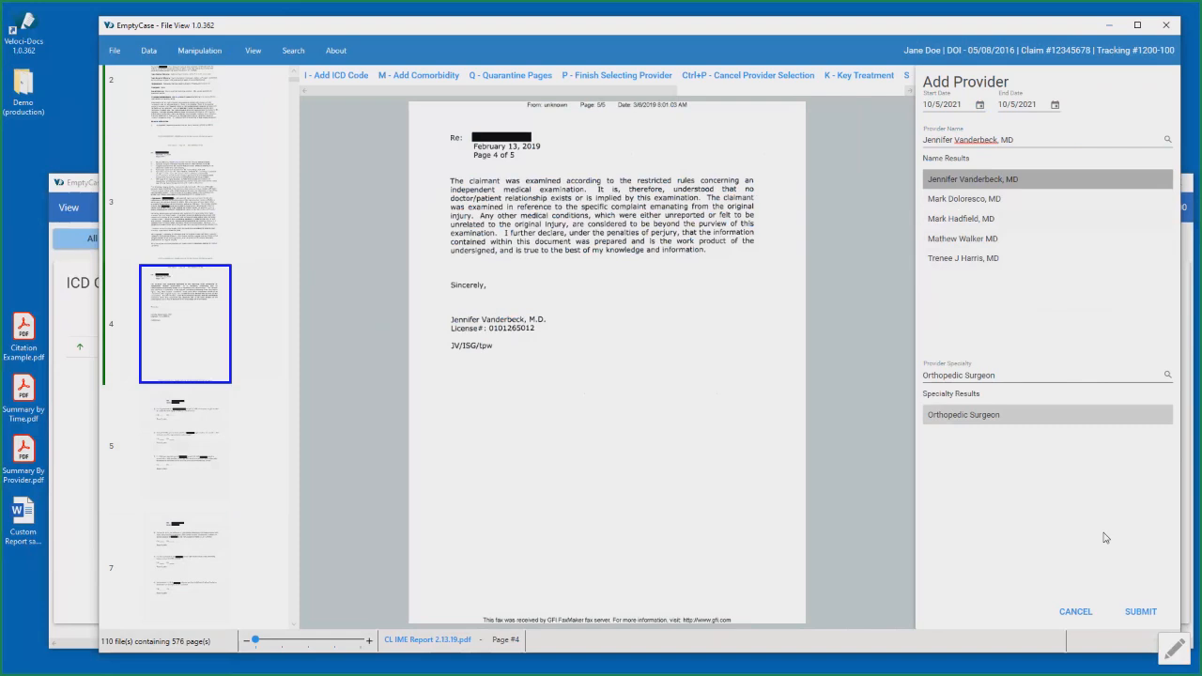
{"action": "left_click", "coordinate": [1141, 611]}
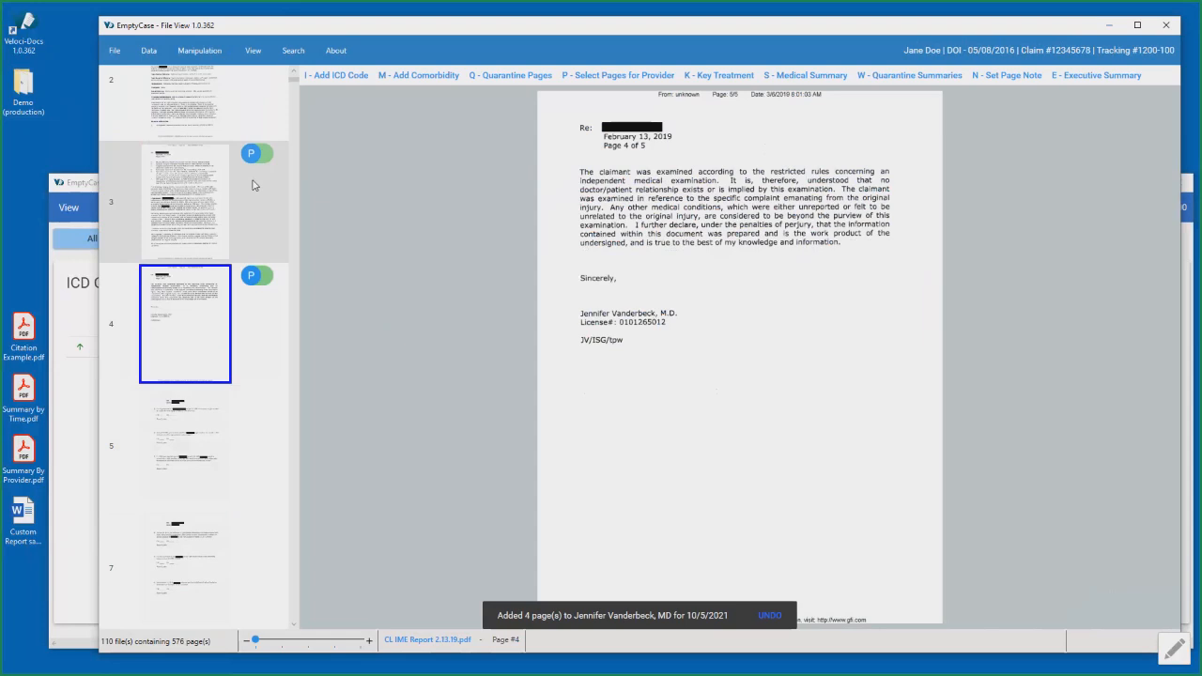
- Check the provider tag on page 1, and expand the 2021 Orthopedic Surgeon entry among the providers in Data View
{"action": "scroll", "coordinate": [255, 193], "scroll_direction": "up", "scroll_amount": 3}
{"action": "mouse_move", "coordinate": [259, 85]}
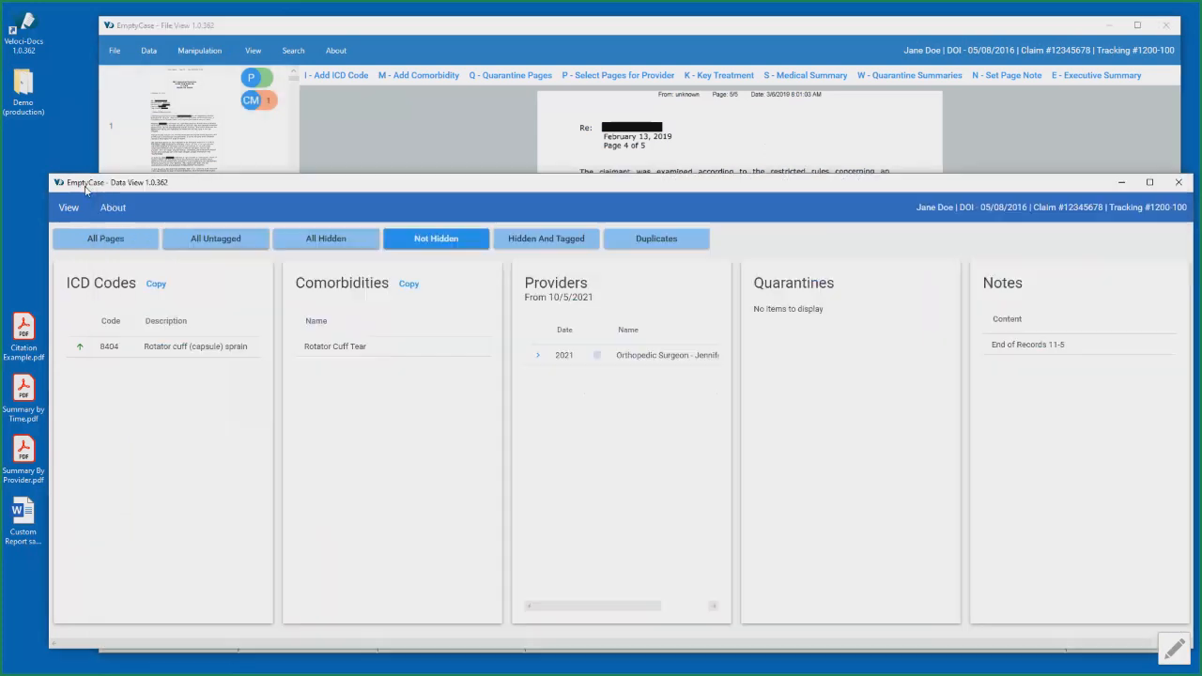
{"action": "left_click", "coordinate": [89, 191]}
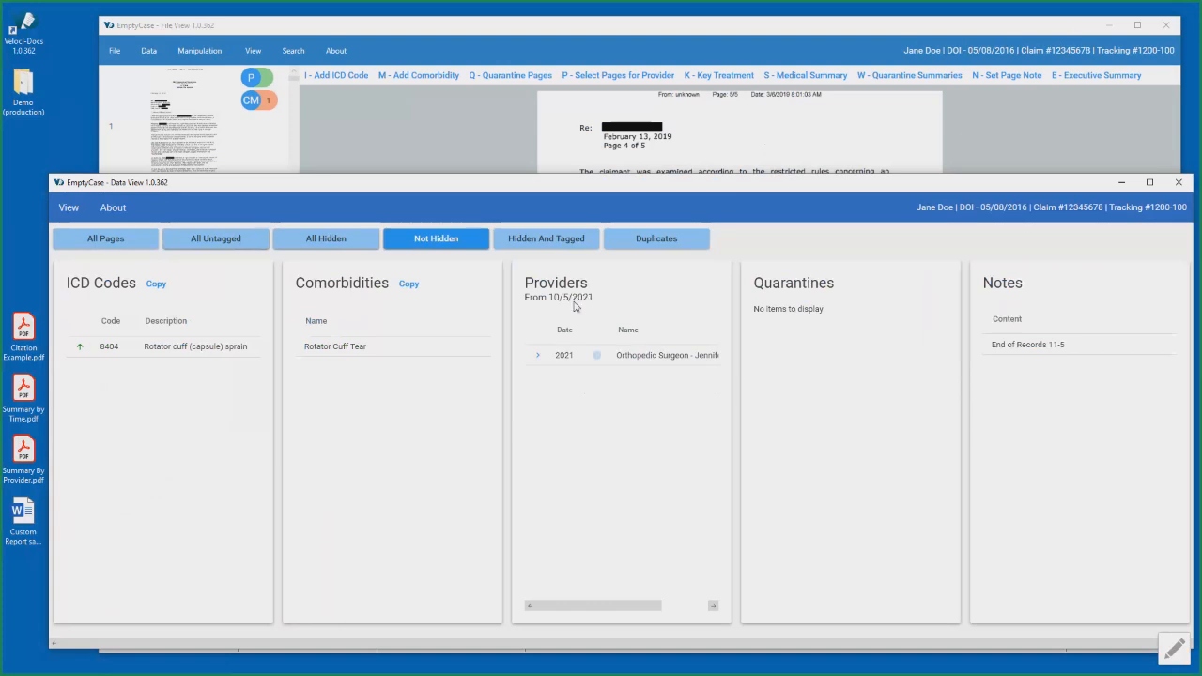
{"action": "left_click", "coordinate": [537, 355]}
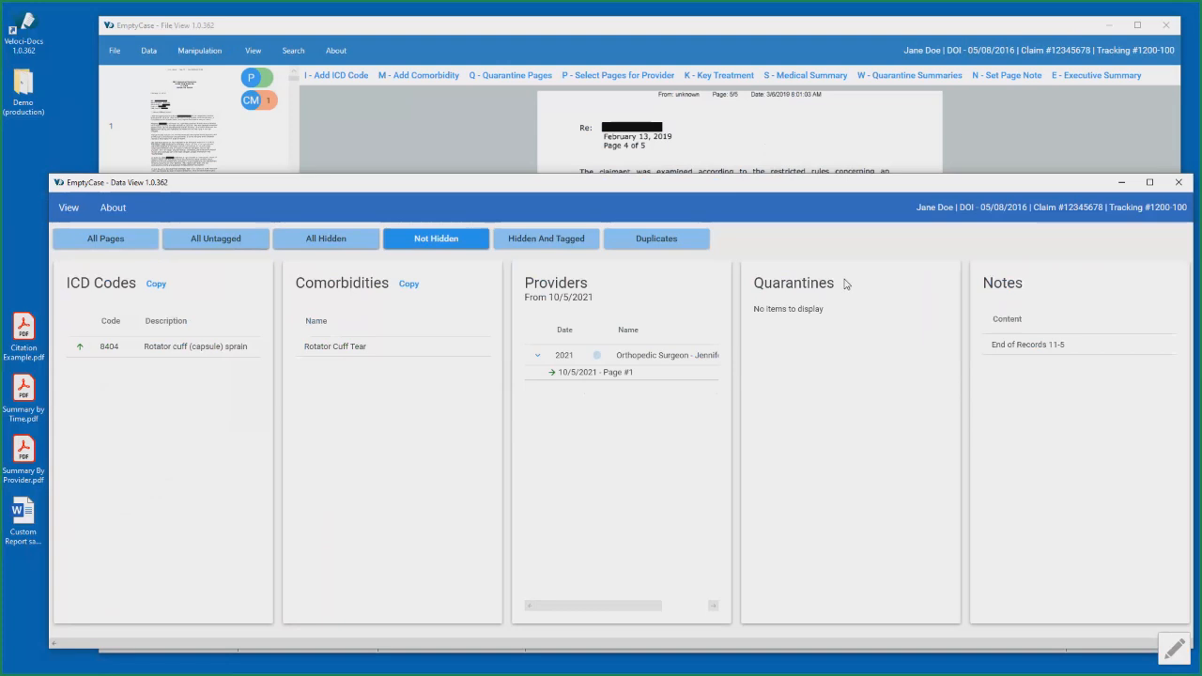
- Return to File View and open the MiraMed debt collection notice on page 33
{"action": "left_click", "coordinate": [737, 35]}
{"action": "scroll", "coordinate": [196, 343], "scroll_direction": "down", "scroll_amount": 6}
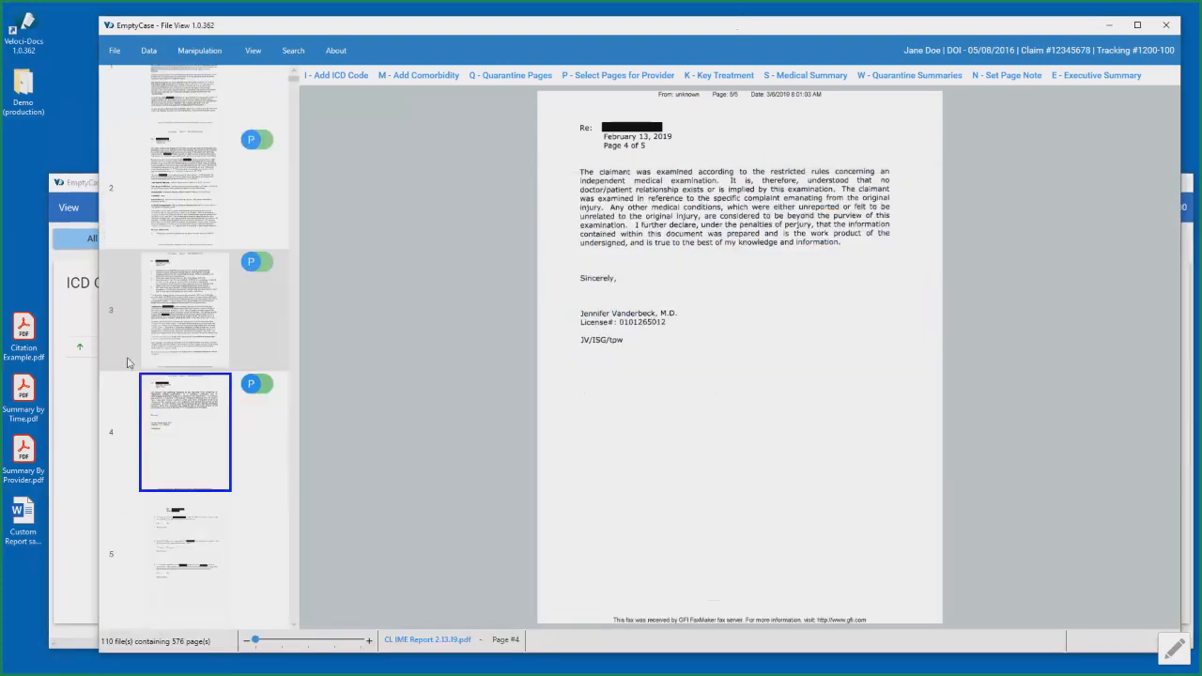
{"action": "scroll", "coordinate": [199, 342], "scroll_direction": "down", "scroll_amount": 5}
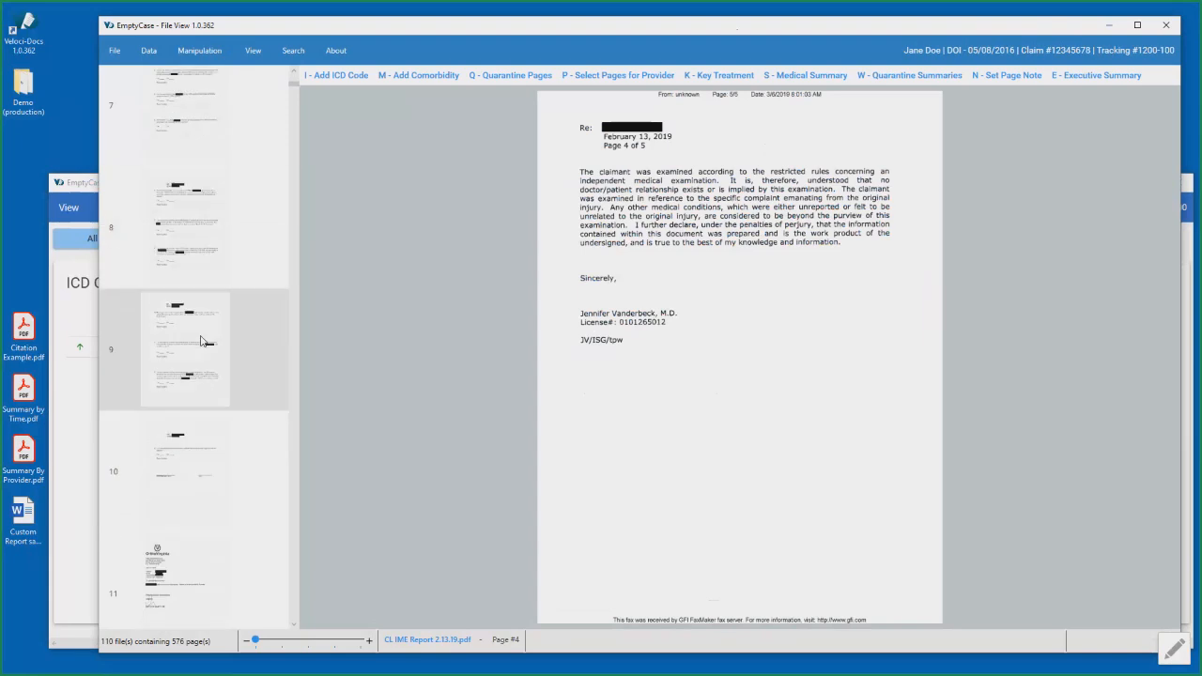
{"action": "scroll", "coordinate": [201, 340], "scroll_direction": "down", "scroll_amount": 7}
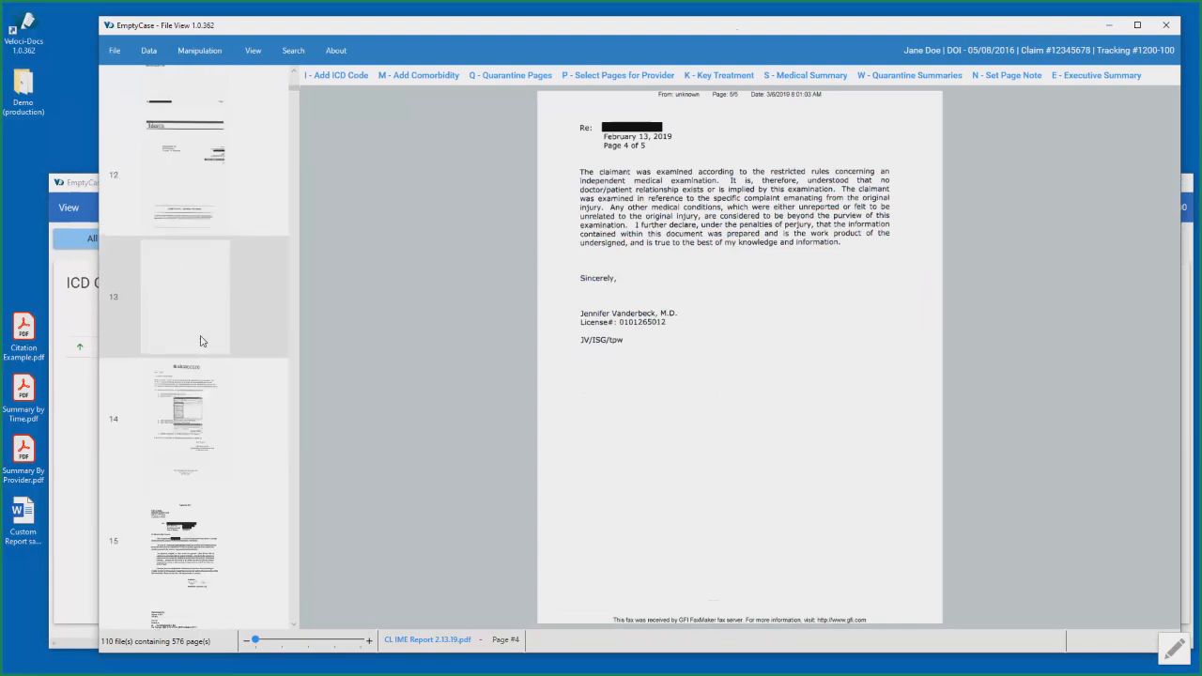
{"action": "scroll", "coordinate": [202, 338], "scroll_direction": "down", "scroll_amount": 8}
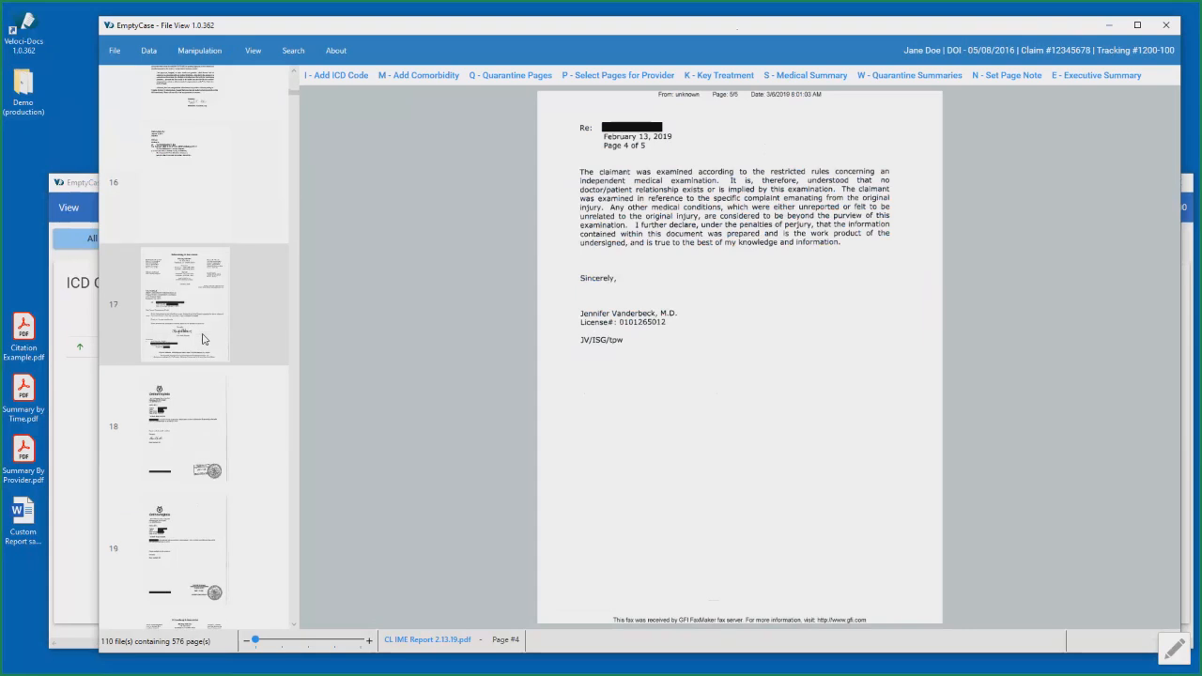
{"action": "scroll", "coordinate": [202, 339], "scroll_direction": "down", "scroll_amount": 5}
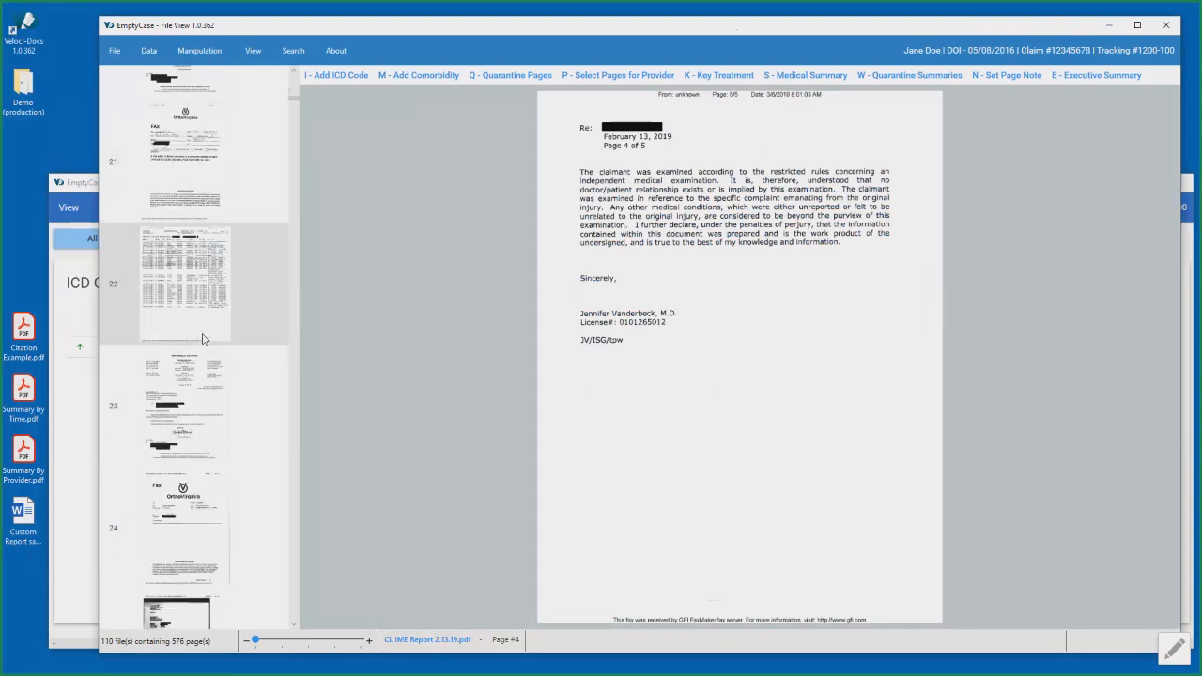
{"action": "scroll", "coordinate": [203, 339], "scroll_direction": "down", "scroll_amount": 5}
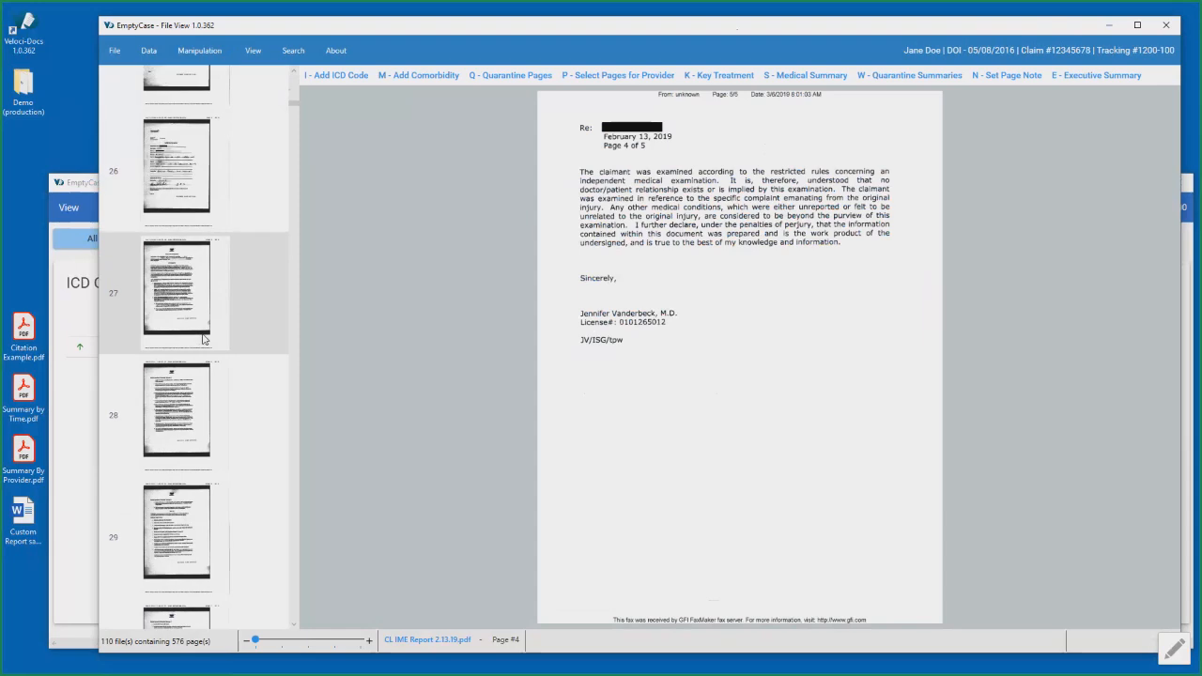
{"action": "scroll", "coordinate": [203, 339], "scroll_direction": "down", "scroll_amount": 2}
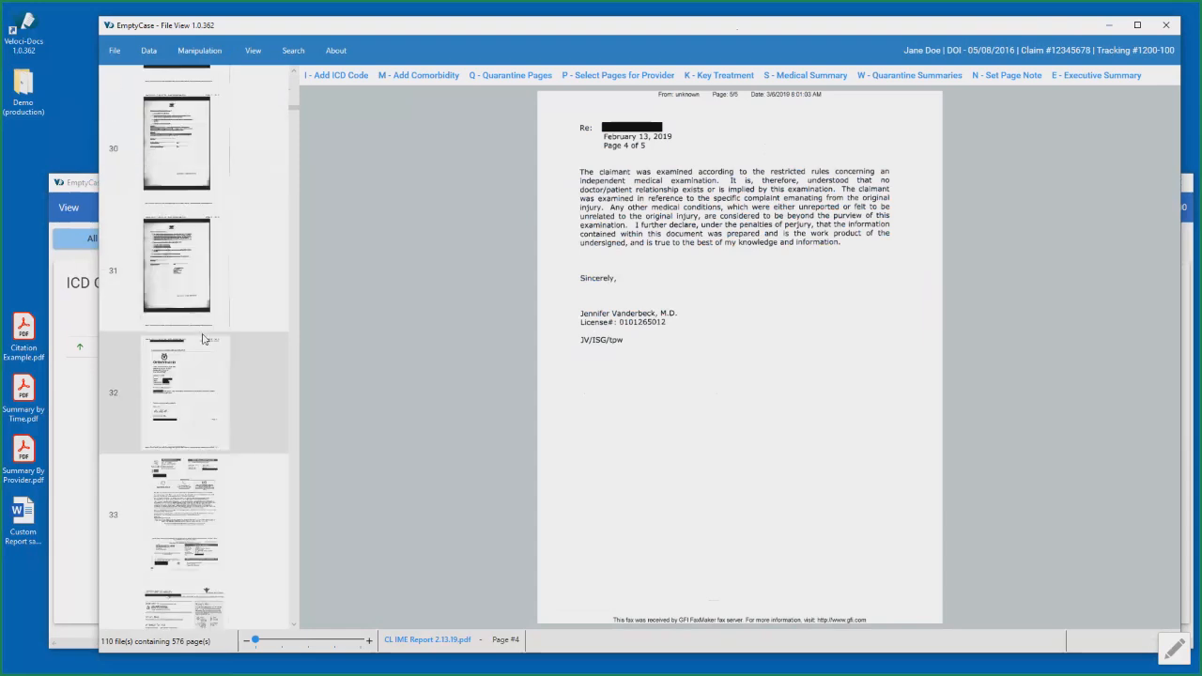
{"action": "left_click", "coordinate": [195, 381]}
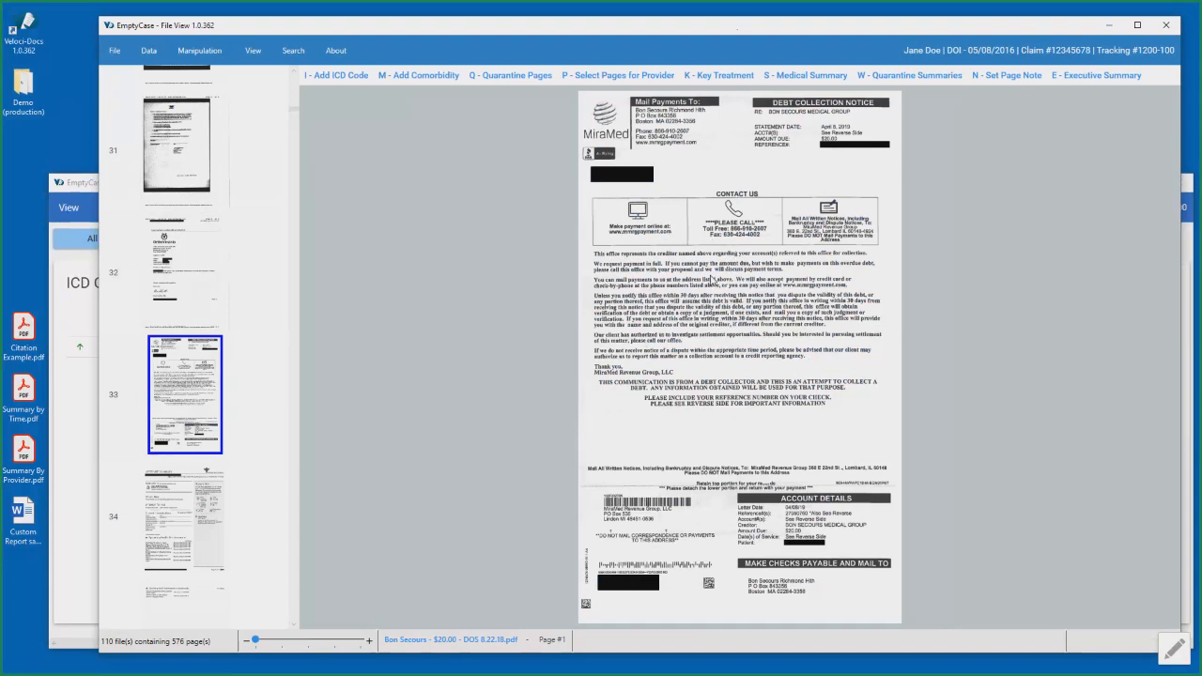
- Select only page 33 for quarantine and submit it under the category Billing
{"action": "left_click", "coordinate": [533, 77]}
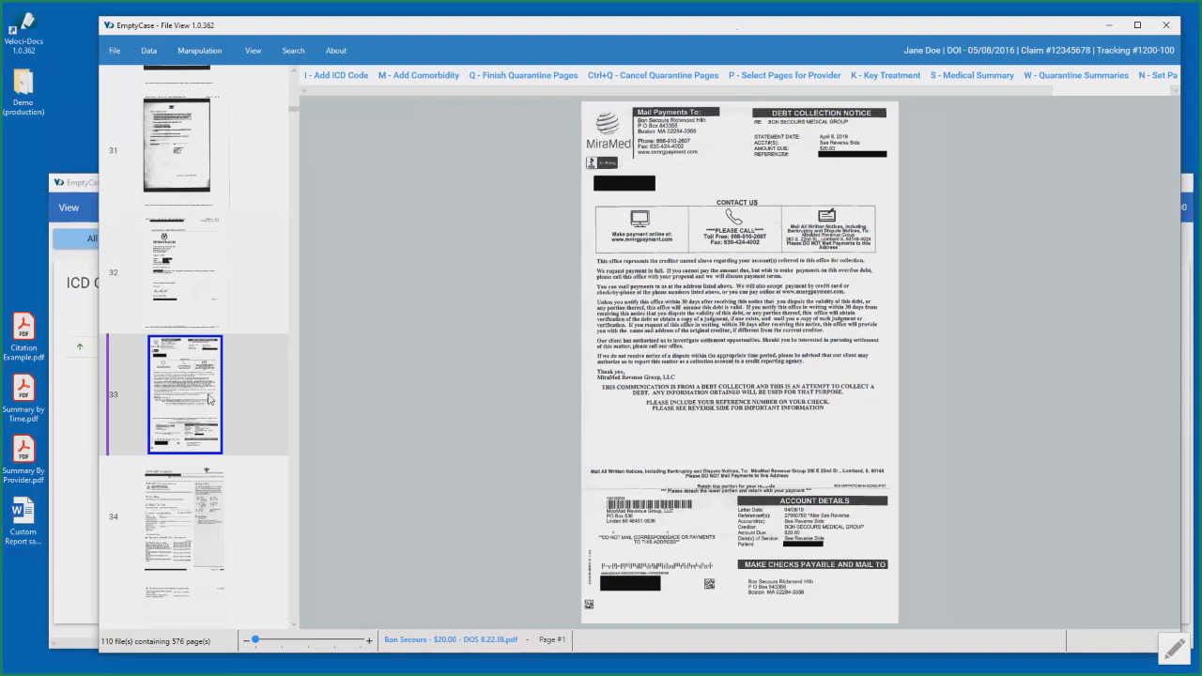
{"action": "left_click", "coordinate": [206, 526]}
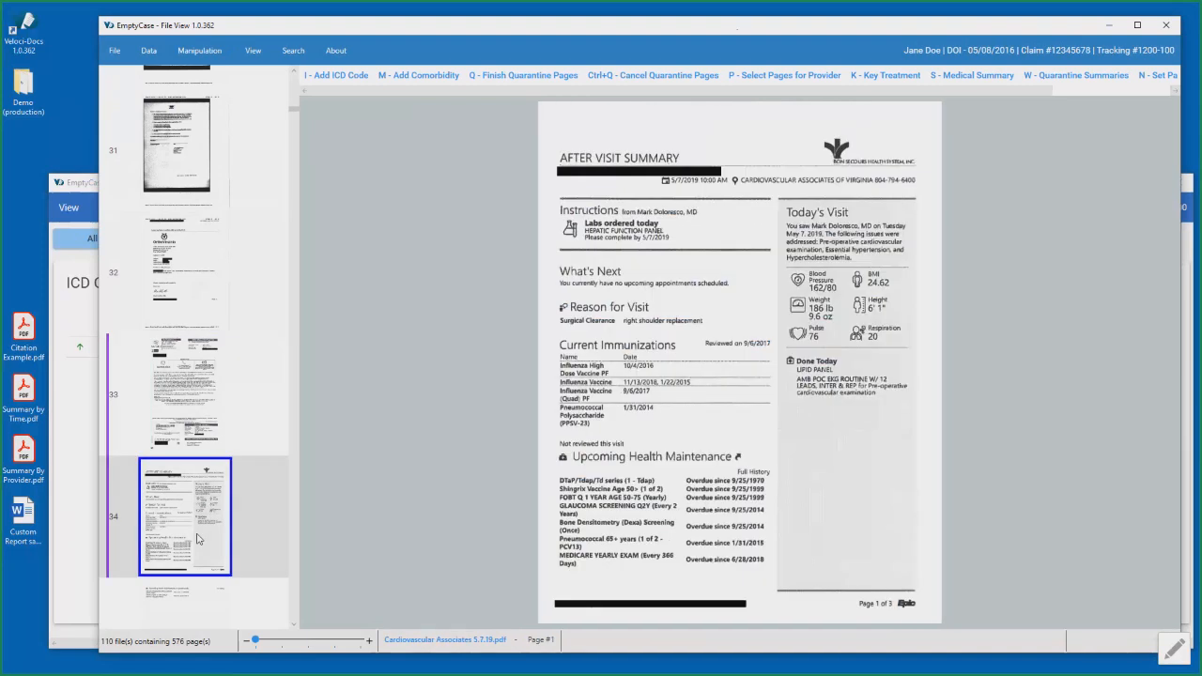
{"action": "left_click", "coordinate": [208, 413]}
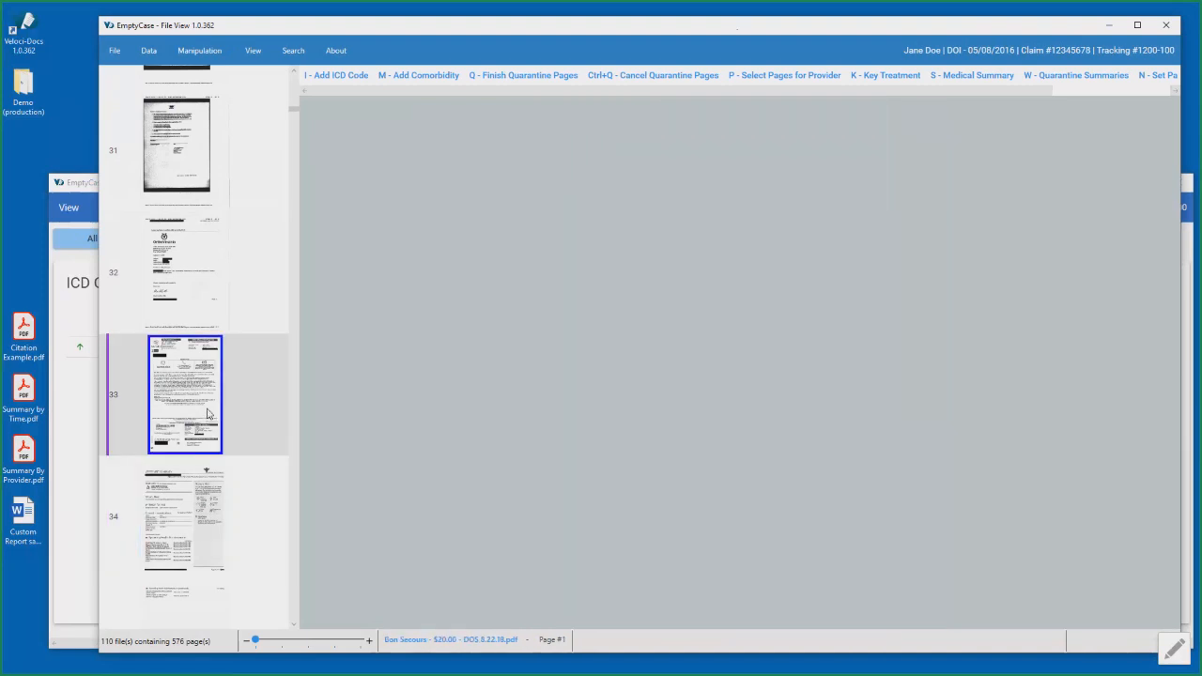
{"action": "left_click", "coordinate": [522, 75]}
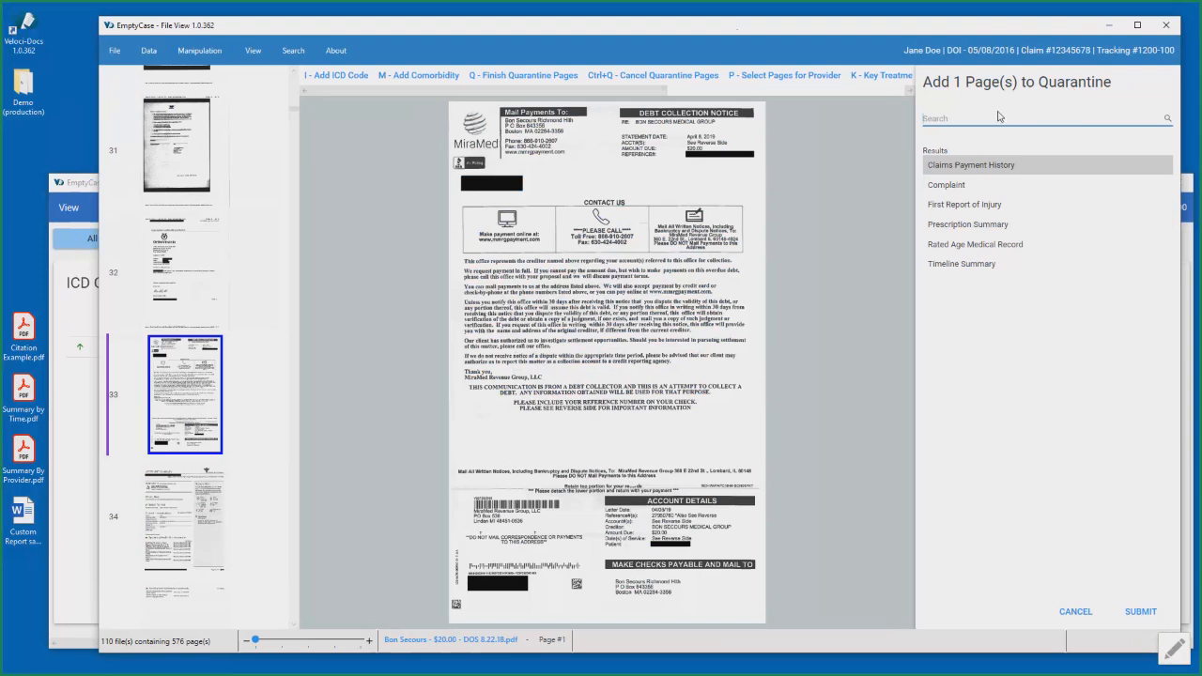
{"action": "left_click", "coordinate": [972, 162]}
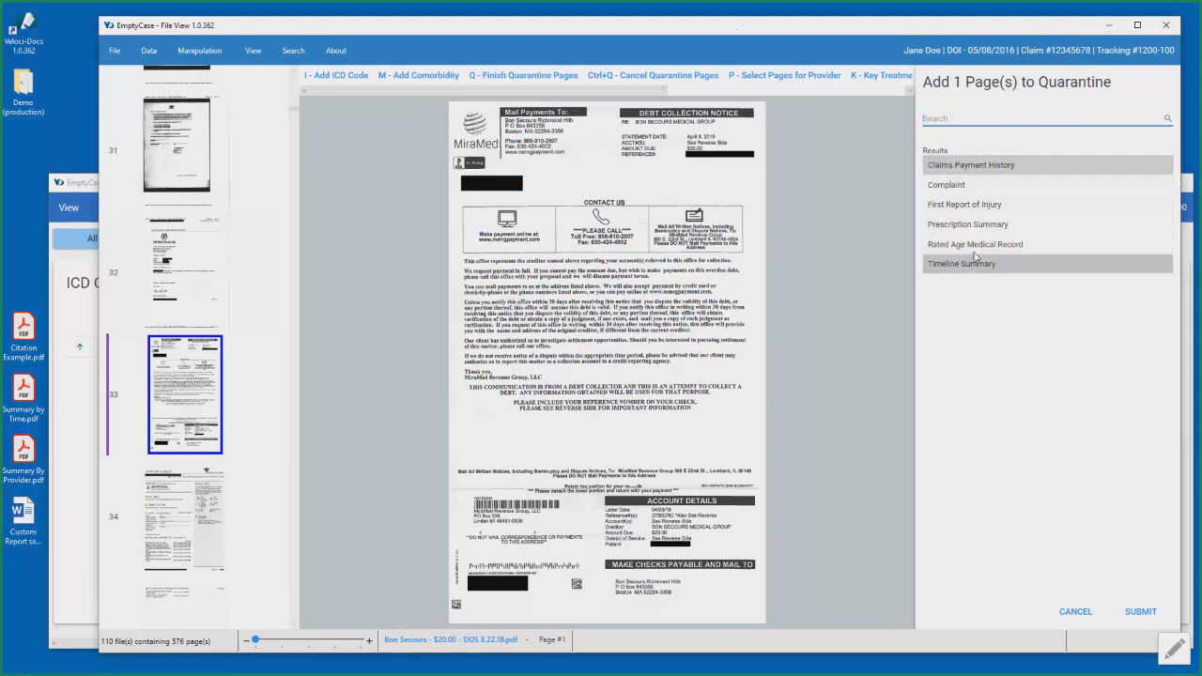
{"action": "left_click", "coordinate": [997, 117]}
{"action": "type", "text": "Billing"}
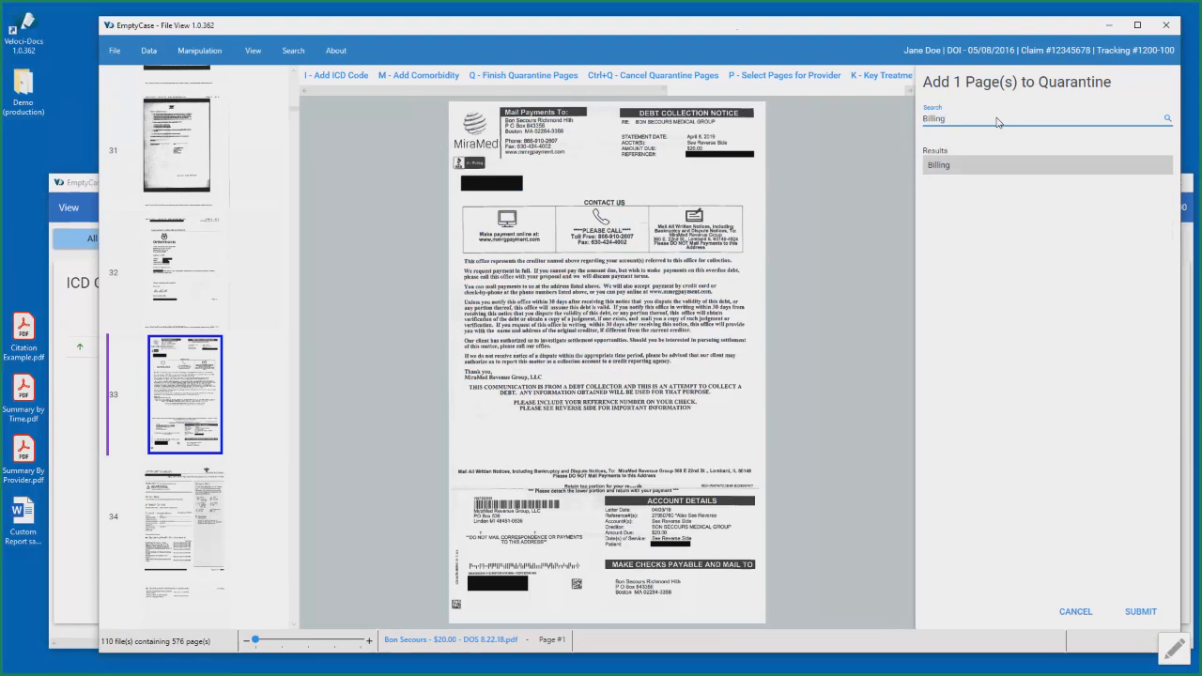
{"action": "left_click", "coordinate": [1140, 611]}
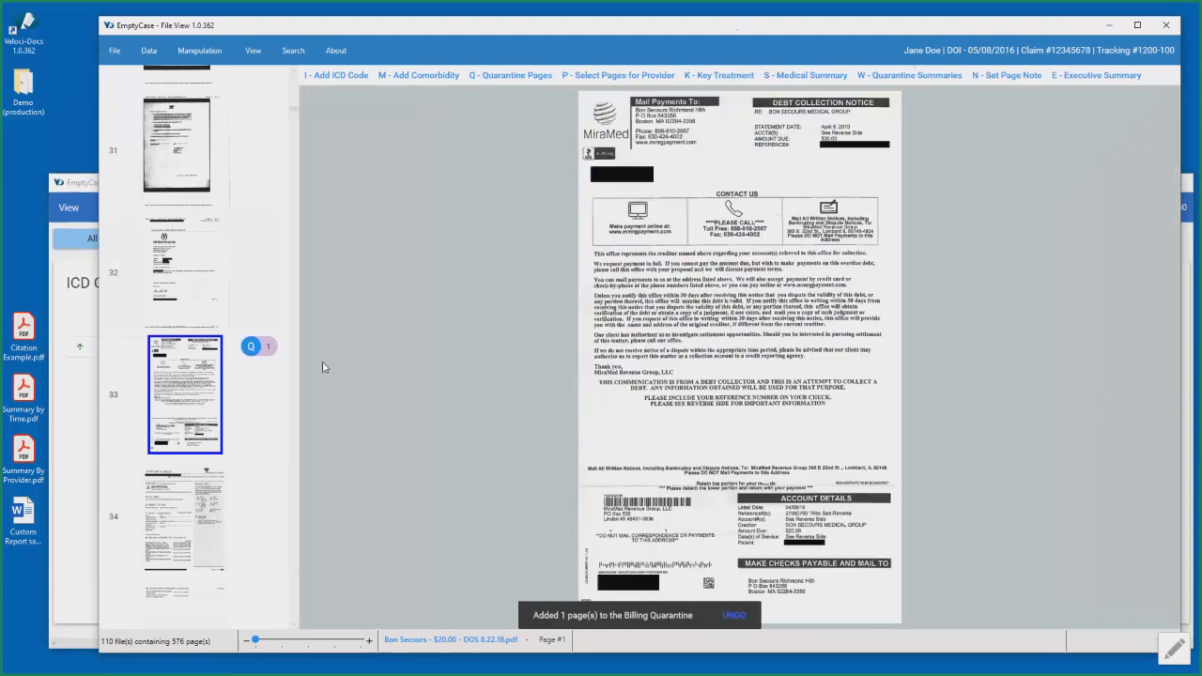
{"action": "mouse_move", "coordinate": [257, 356]}
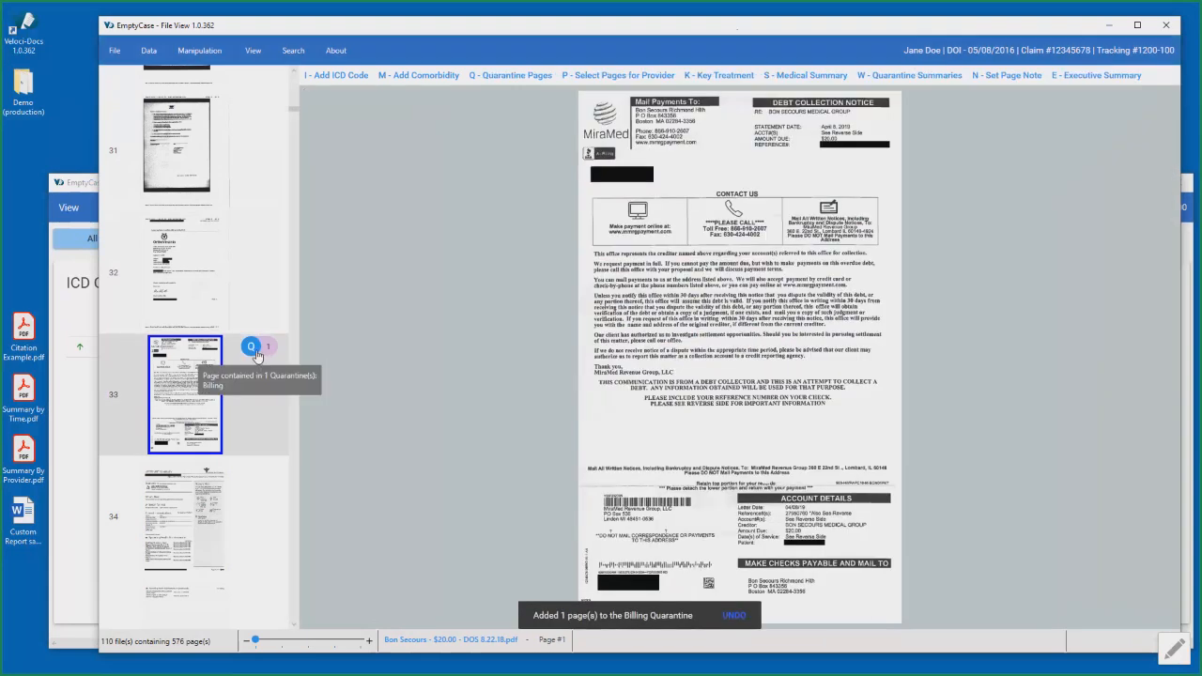
- Find the next billing document and open the Dispatch Health account statement on page 56
{"action": "scroll", "coordinate": [260, 371], "scroll_direction": "down", "scroll_amount": 1}
{"action": "scroll", "coordinate": [260, 372], "scroll_direction": "down", "scroll_amount": 8}
{"action": "scroll", "coordinate": [260, 373], "scroll_direction": "down", "scroll_amount": 10}
{"action": "scroll", "coordinate": [260, 373], "scroll_direction": "down", "scroll_amount": 6}
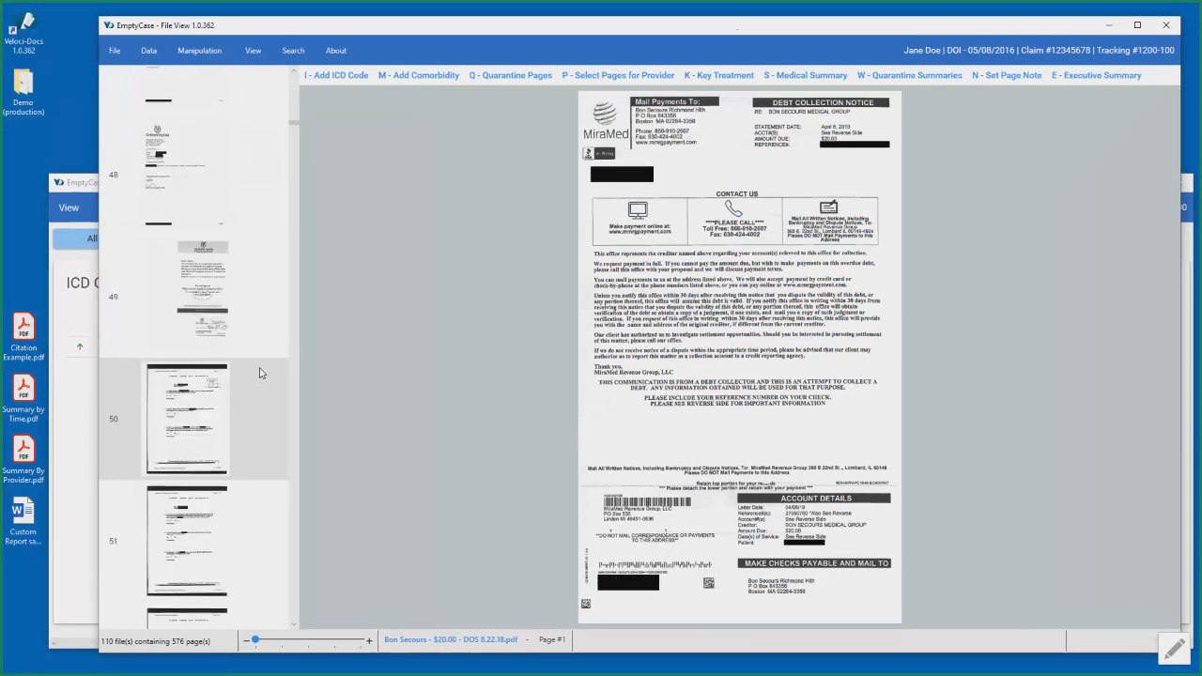
{"action": "left_click", "coordinate": [224, 315]}
{"action": "scroll", "coordinate": [223, 314], "scroll_direction": "down", "scroll_amount": 3}
{"action": "scroll", "coordinate": [223, 315], "scroll_direction": "down", "scroll_amount": 5}
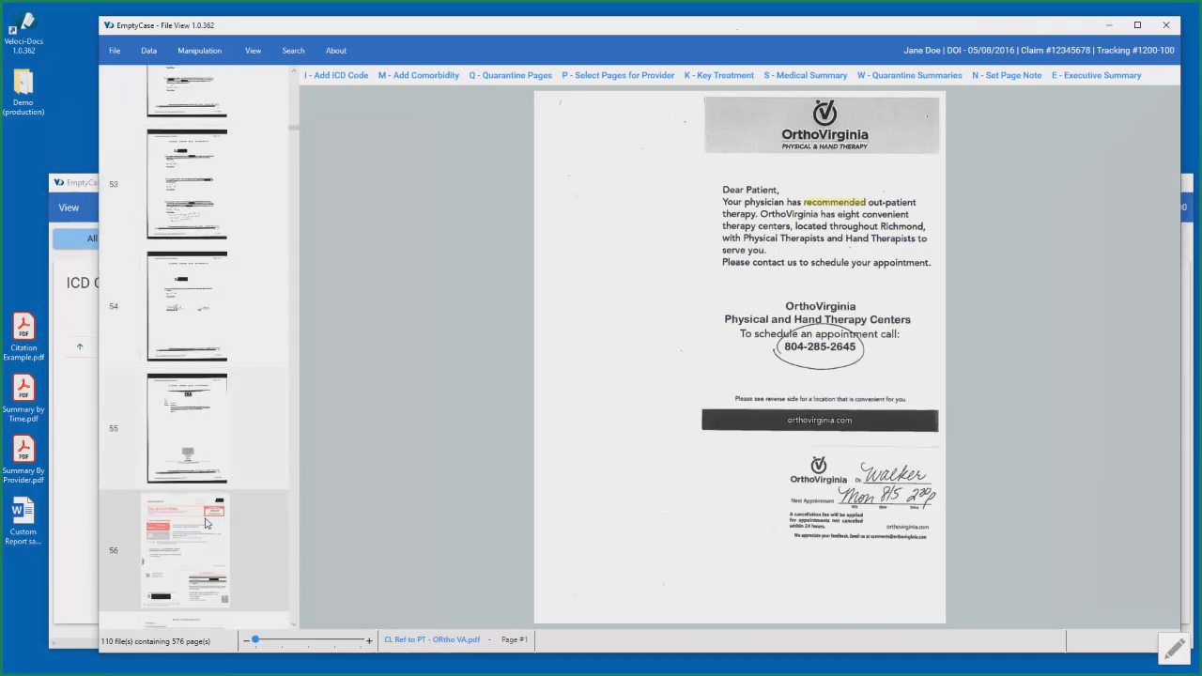
{"action": "left_click", "coordinate": [205, 523]}
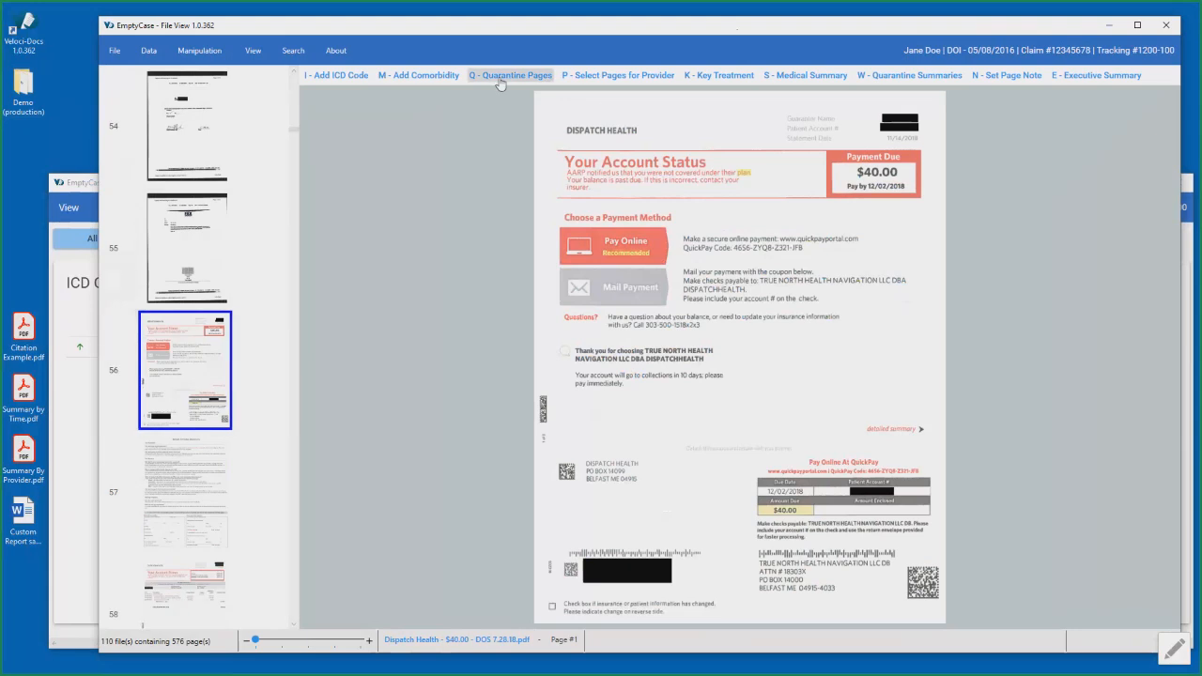
- Select pages 56 to 58 of the Dispatch Health statement and add them to the Billing quarantine
{"action": "left_click", "coordinate": [499, 77]}
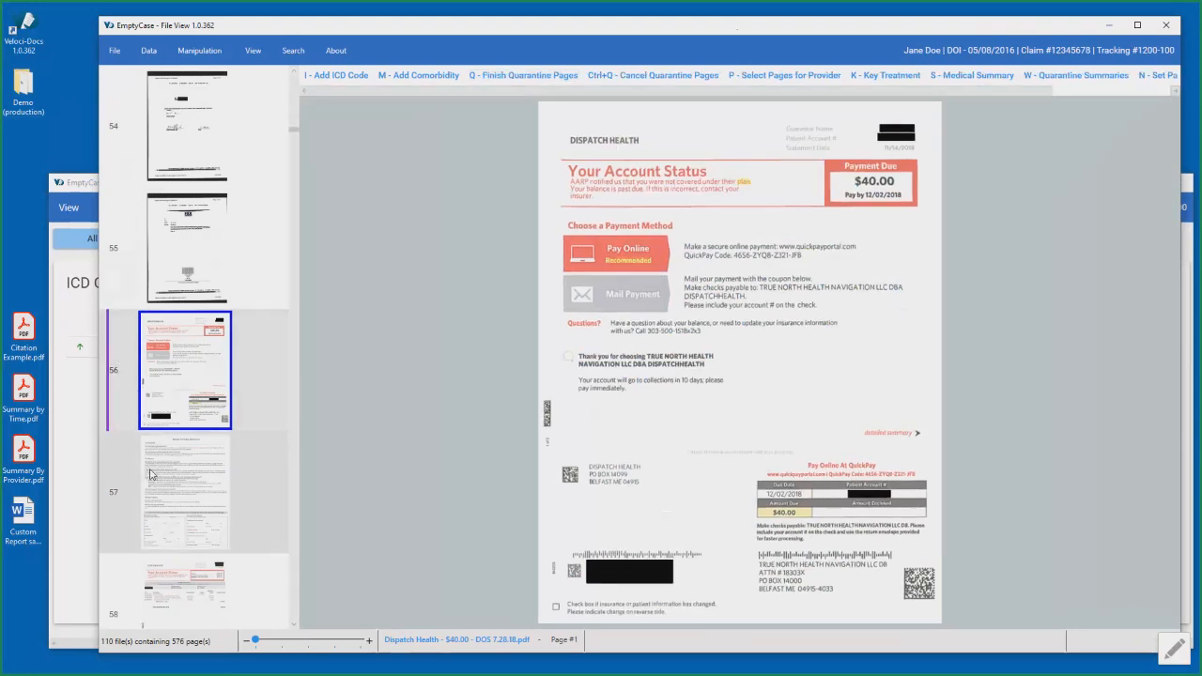
{"action": "left_click", "coordinate": [181, 508]}
{"action": "left_click", "coordinate": [194, 469]}
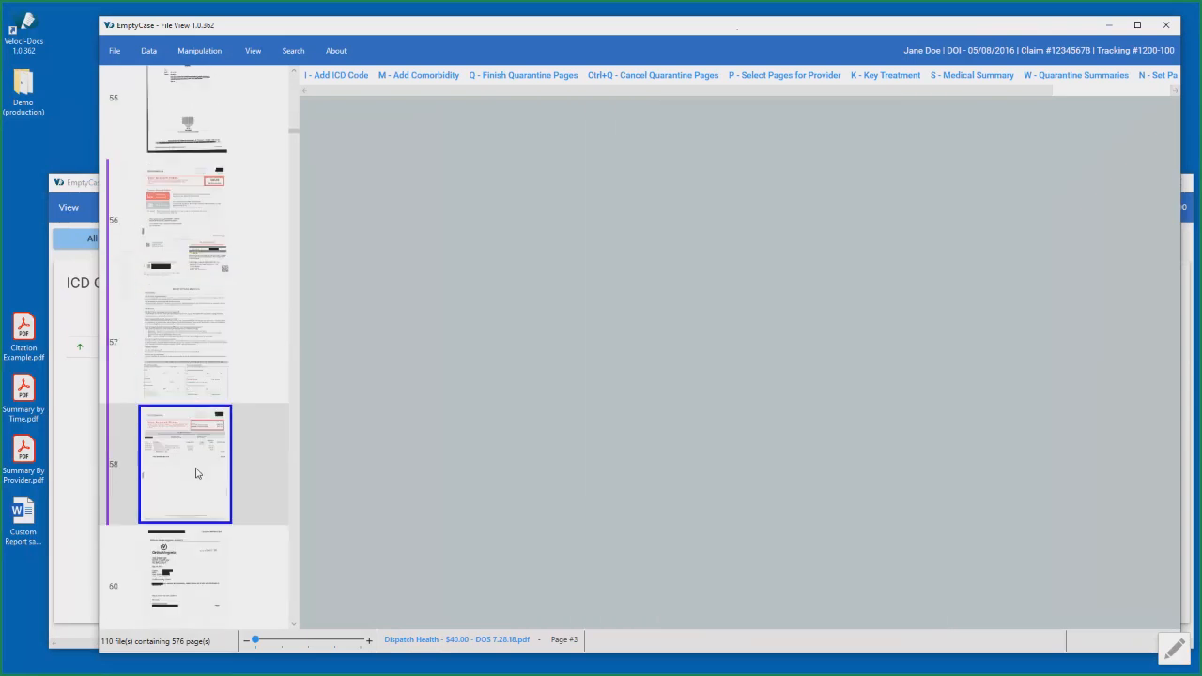
{"action": "left_click", "coordinate": [173, 572]}
{"action": "left_click", "coordinate": [212, 449]}
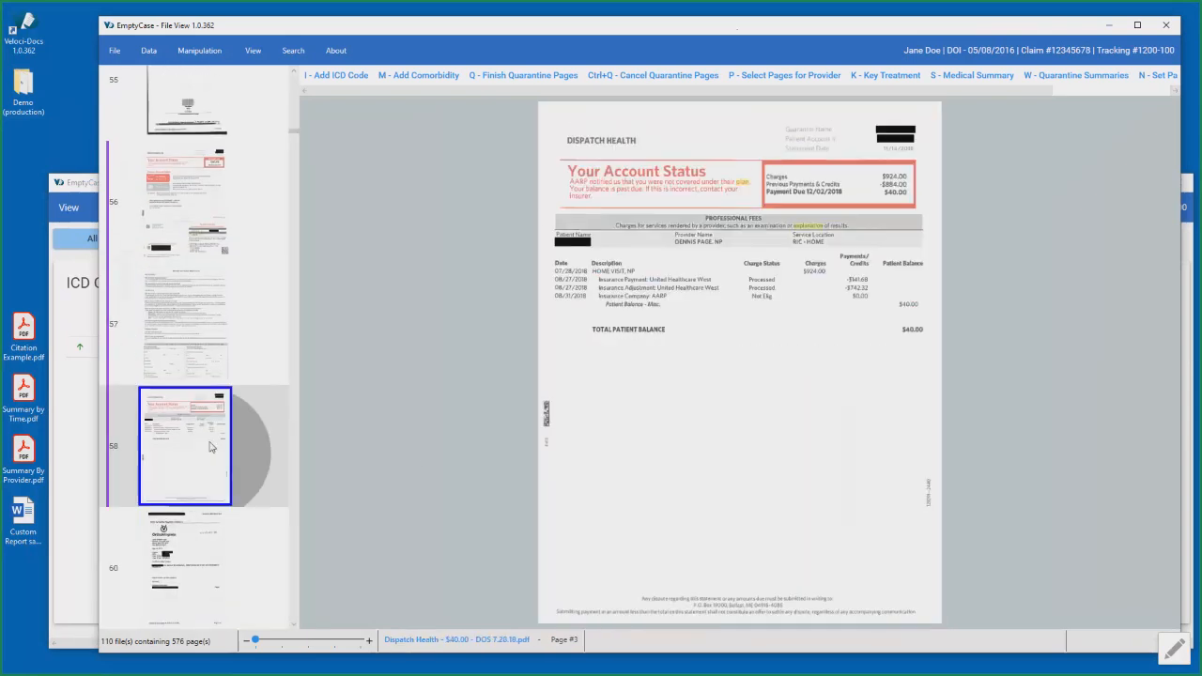
{"action": "left_click", "coordinate": [542, 81]}
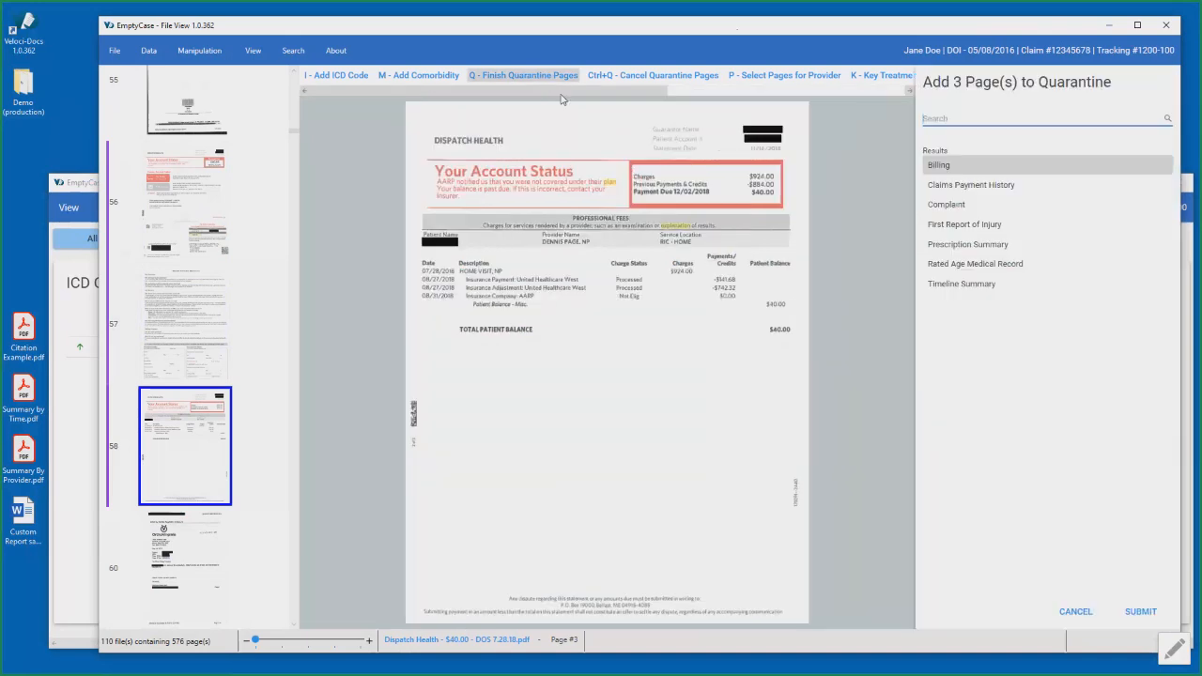
{"action": "left_click", "coordinate": [955, 168]}
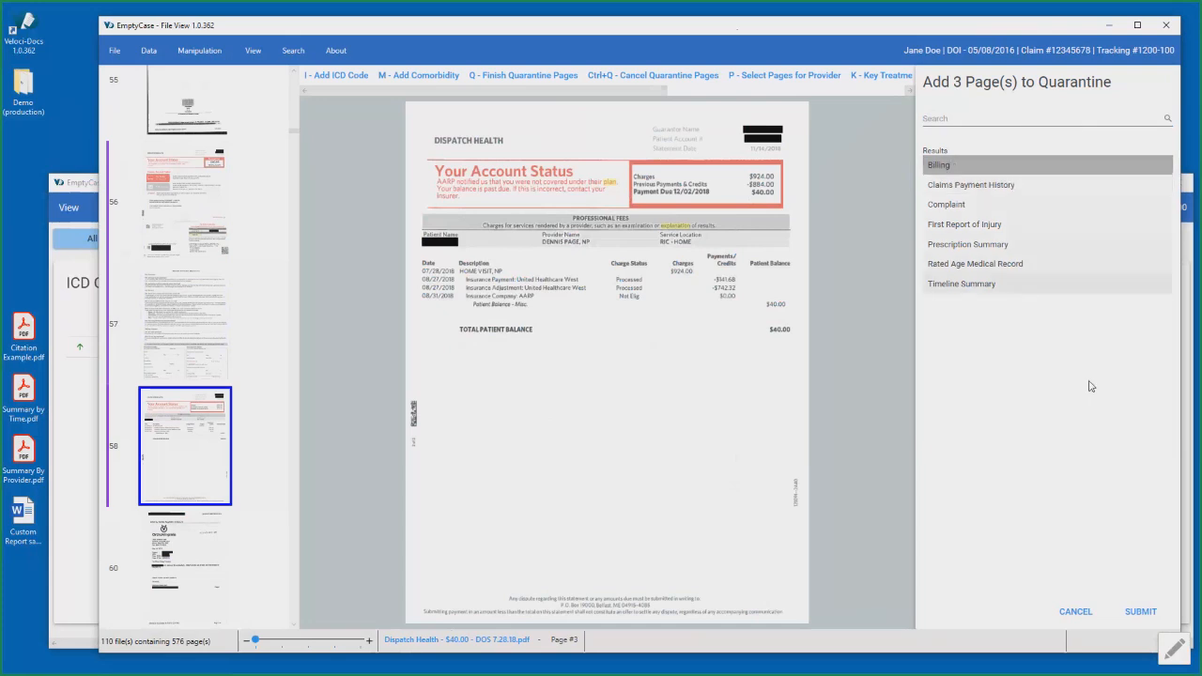
{"action": "left_click", "coordinate": [1140, 611]}
{"action": "mouse_move", "coordinate": [254, 164]}
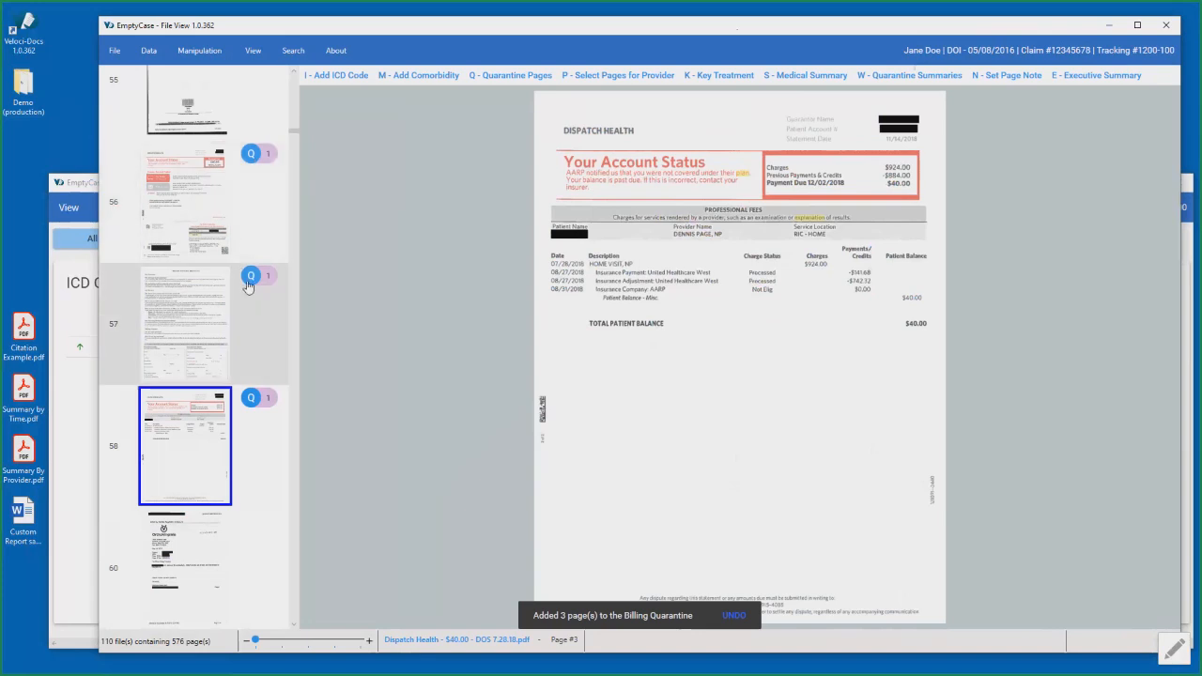
- Filter the pages to the Billing quarantine in Data View and return to File View
{"action": "left_click", "coordinate": [91, 188]}
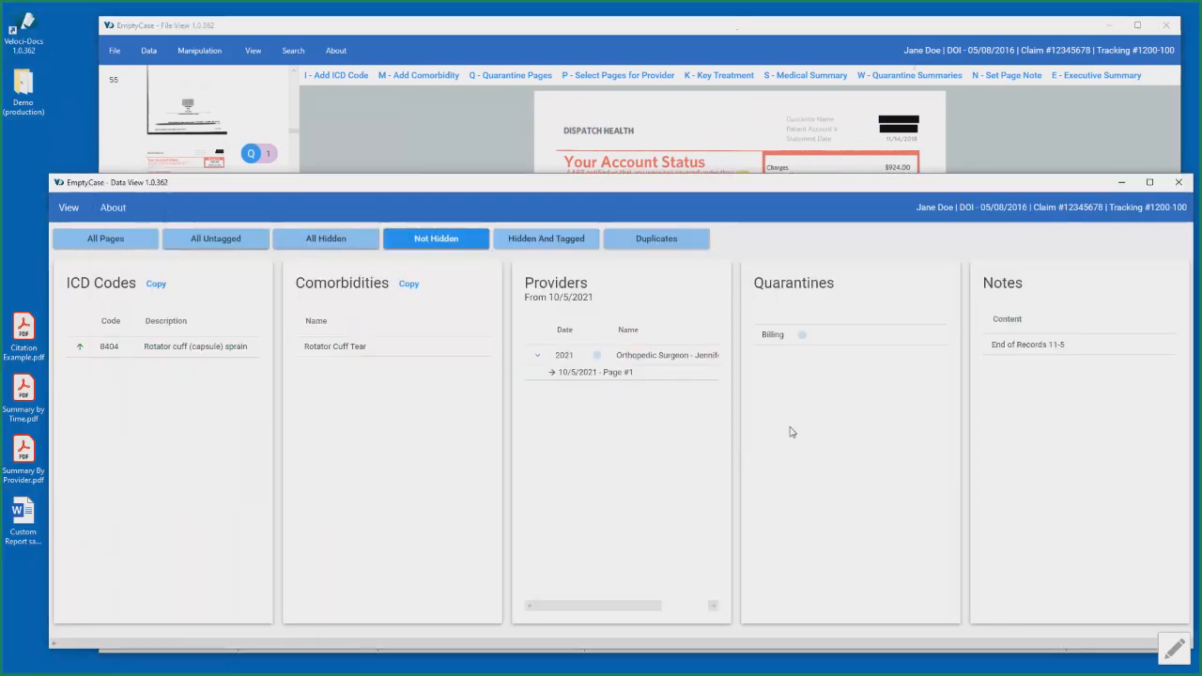
{"action": "left_click", "coordinate": [773, 336]}
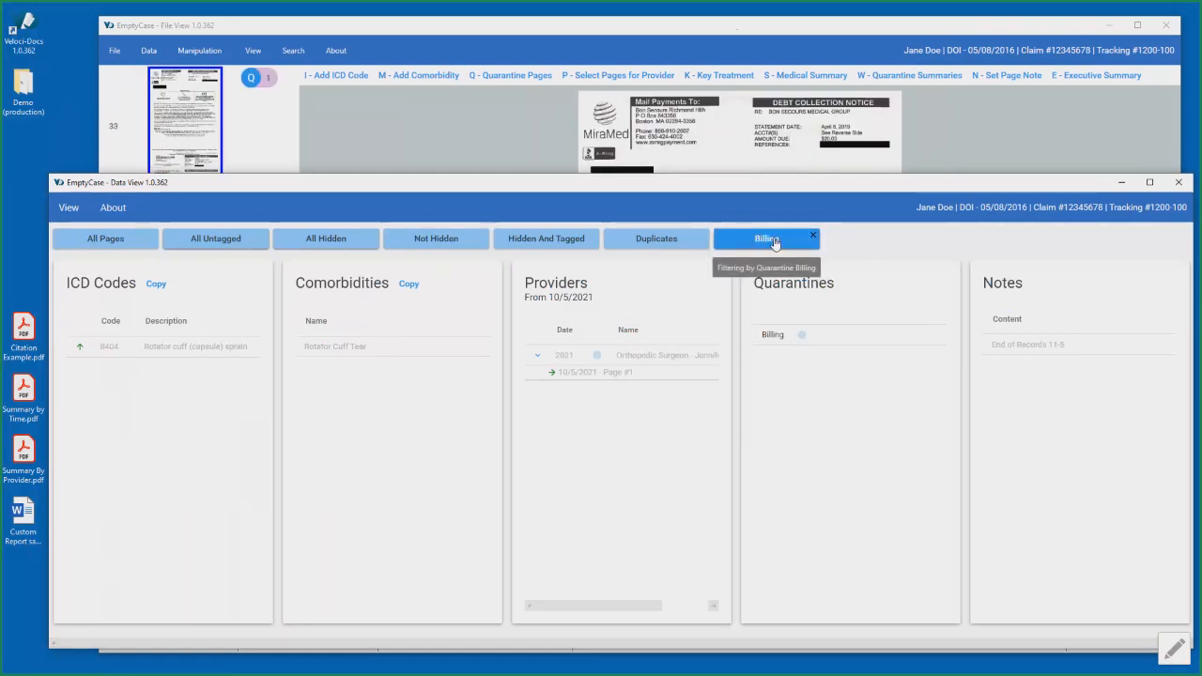
{"action": "left_click", "coordinate": [851, 29]}
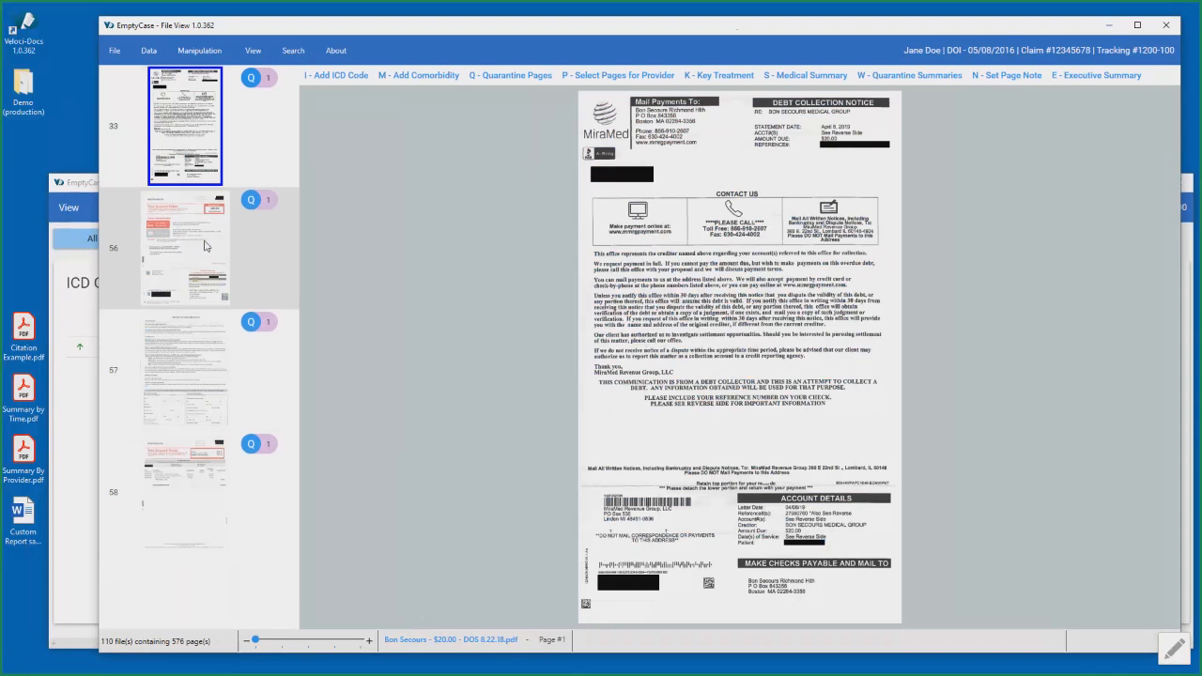
- Review the quarantined billing pages 33, 56, 57 and 58 in File View
{"action": "left_click", "coordinate": [205, 246]}
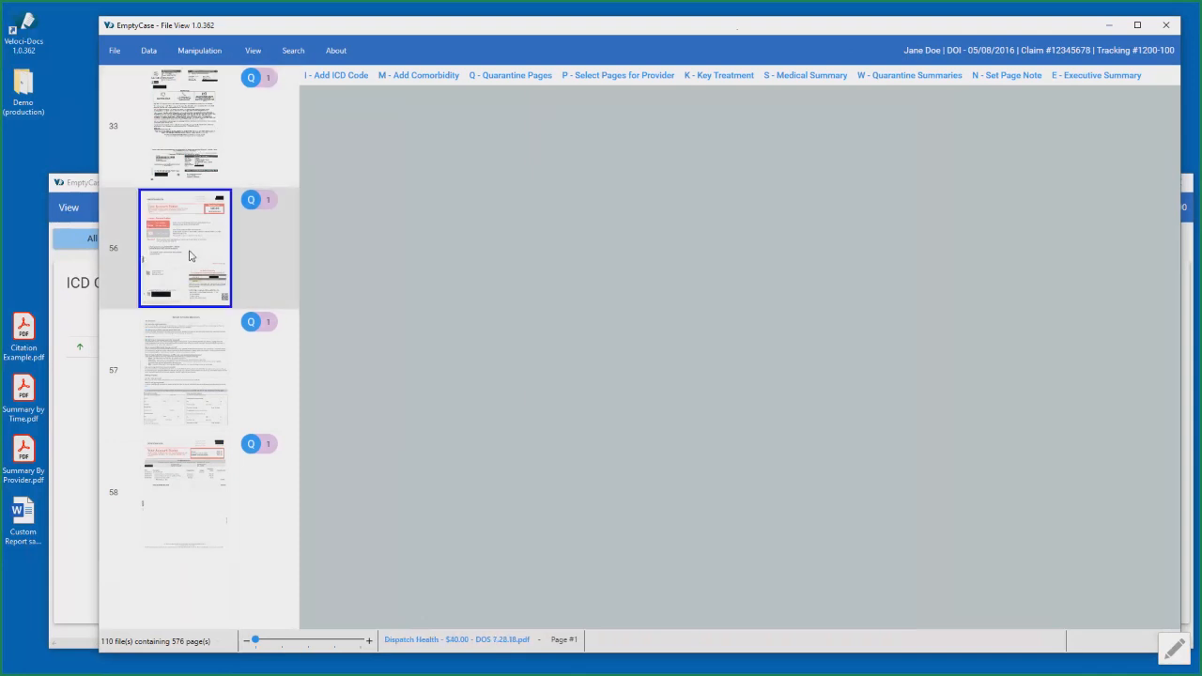
{"action": "left_click", "coordinate": [204, 369]}
{"action": "left_click", "coordinate": [201, 465]}
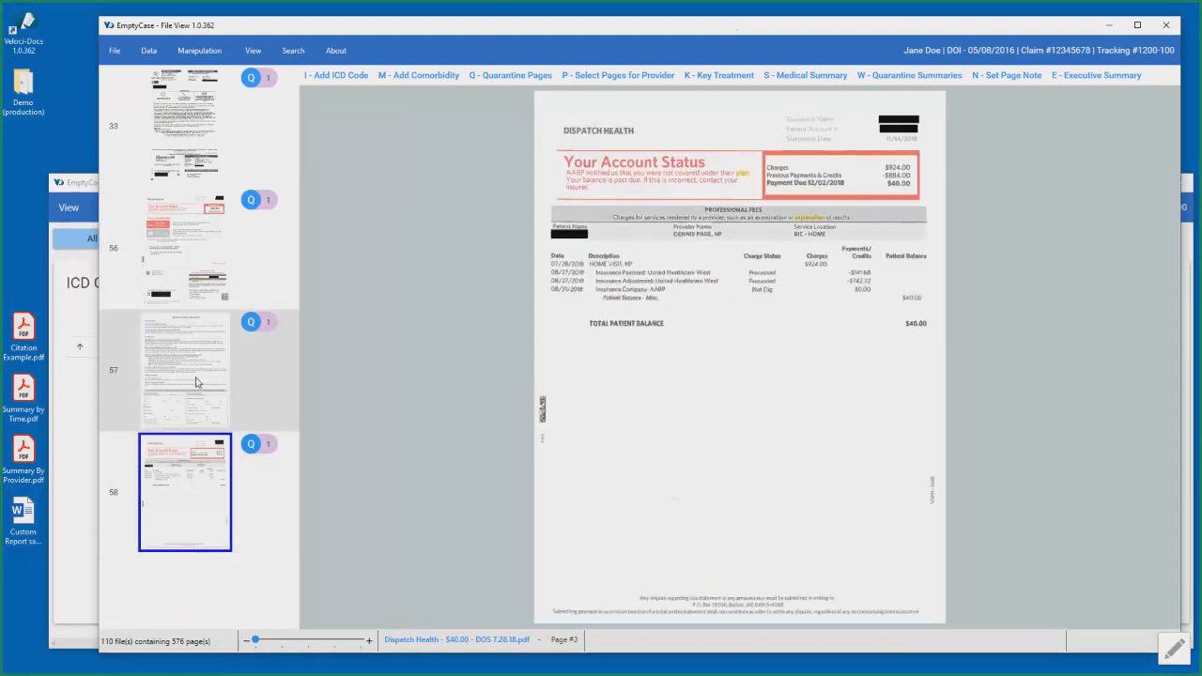
{"action": "left_click", "coordinate": [198, 375]}
{"action": "left_click", "coordinate": [208, 269]}
{"action": "left_click", "coordinate": [225, 161]}
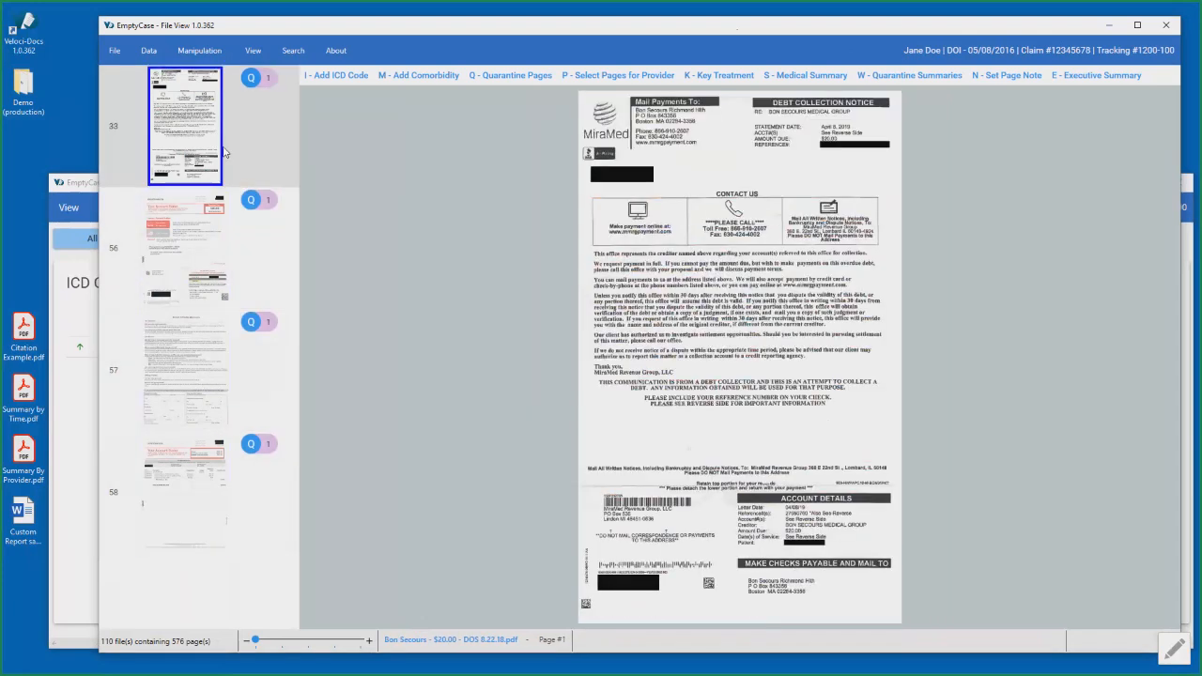
{"action": "left_click", "coordinate": [214, 306]}
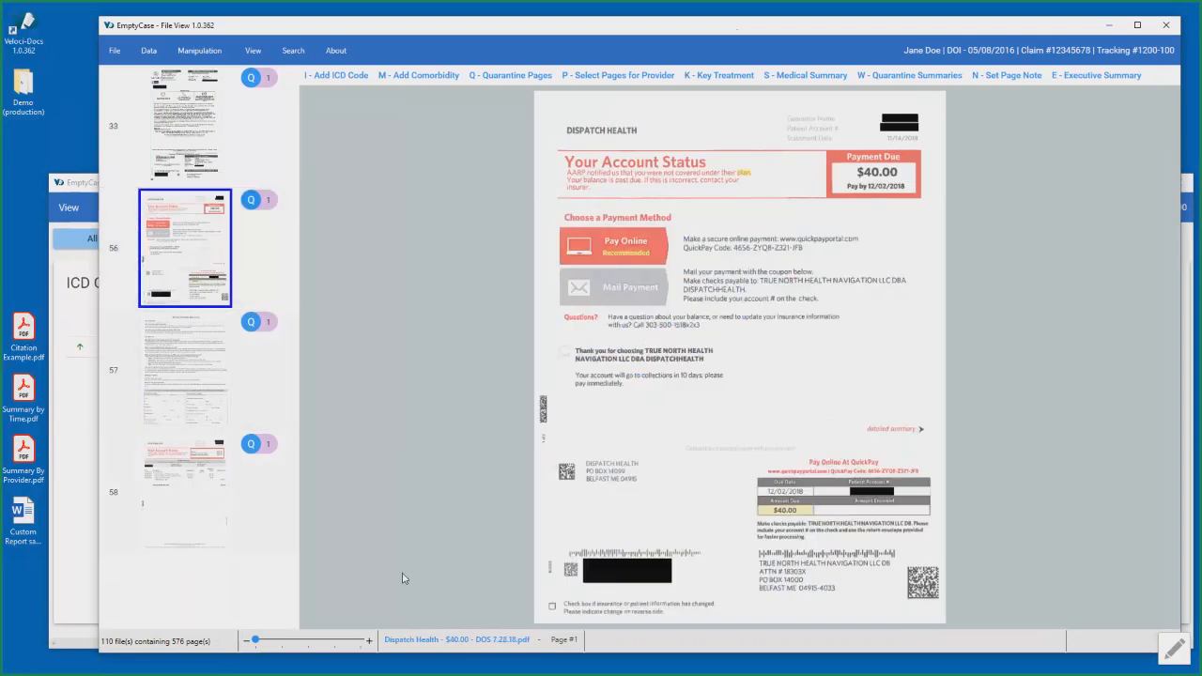
- Copy the creditor name MiraMed Revenue Group, LLC from page 33 into the Billing quarantine summary and close the summary
{"action": "key", "text": "Down"}
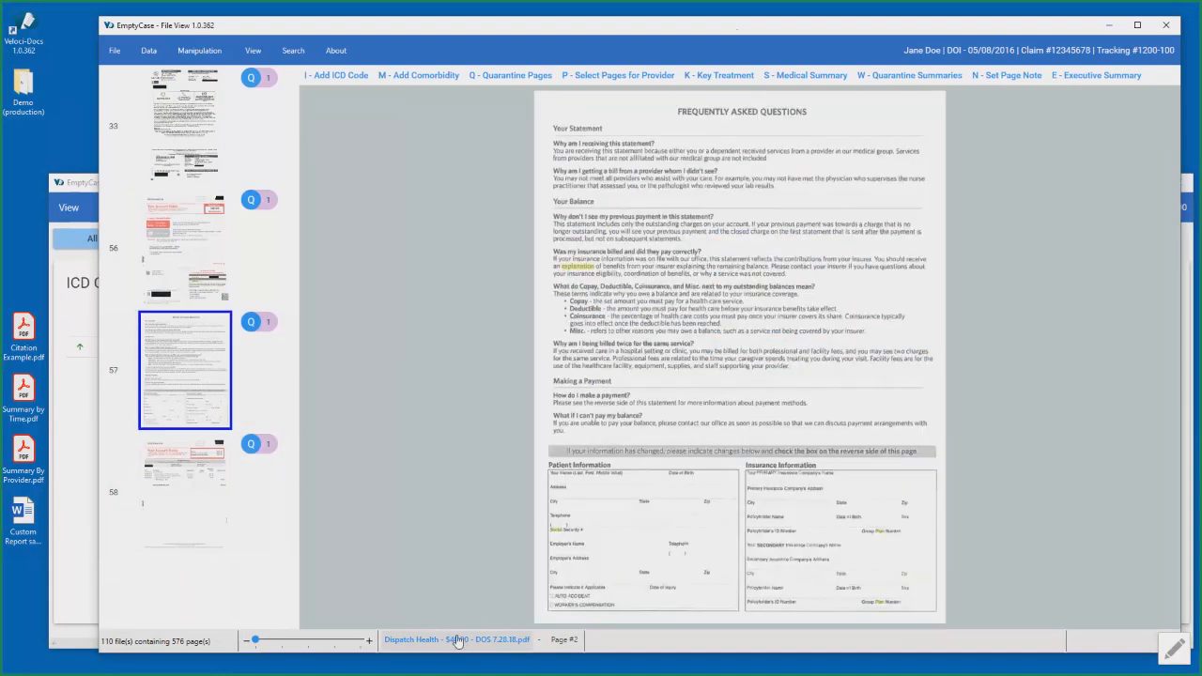
{"action": "left_click", "coordinate": [181, 141]}
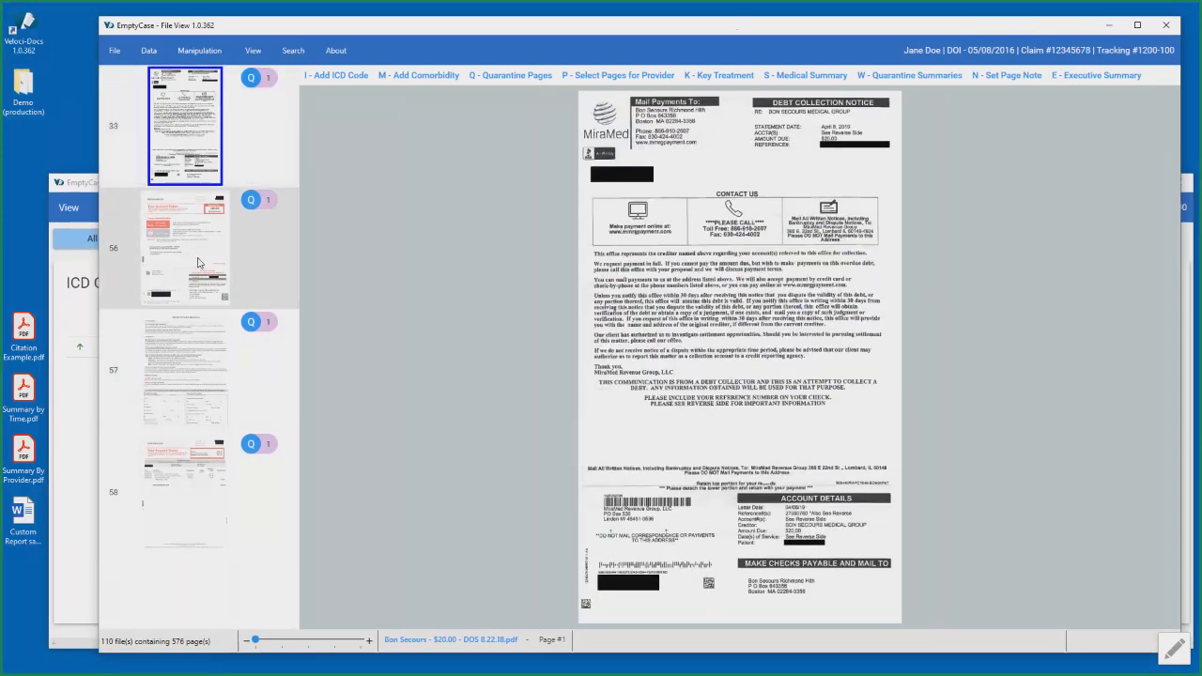
{"action": "left_click", "coordinate": [901, 78]}
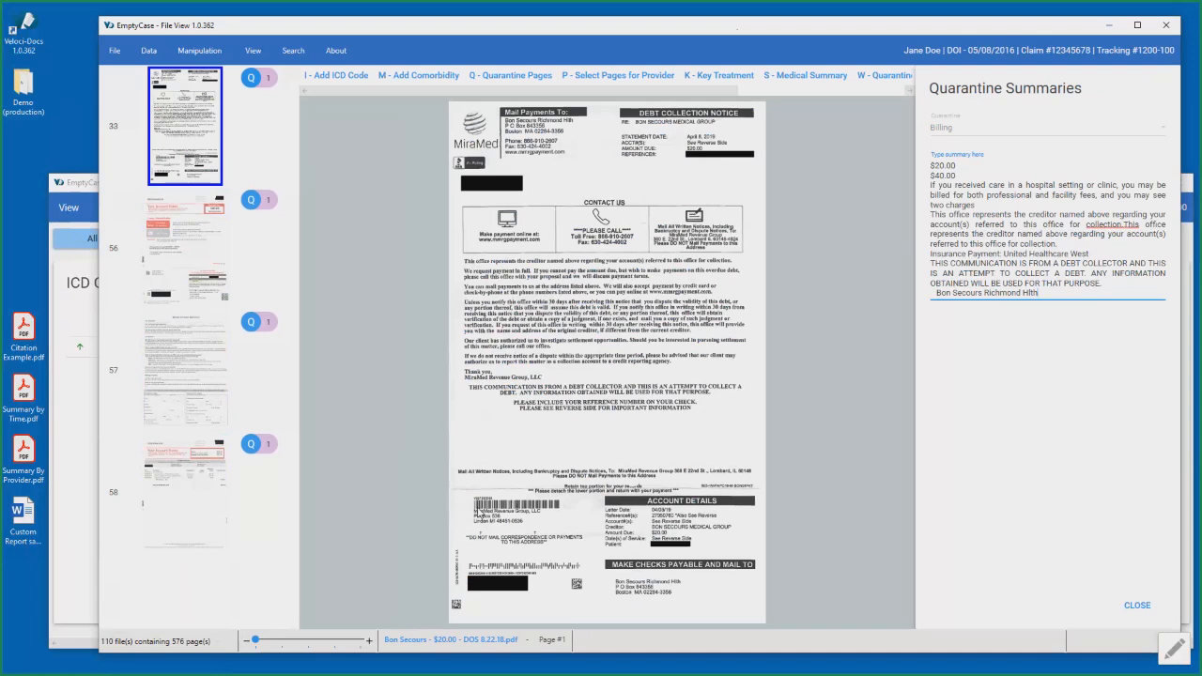
{"action": "left_click", "coordinate": [479, 517]}
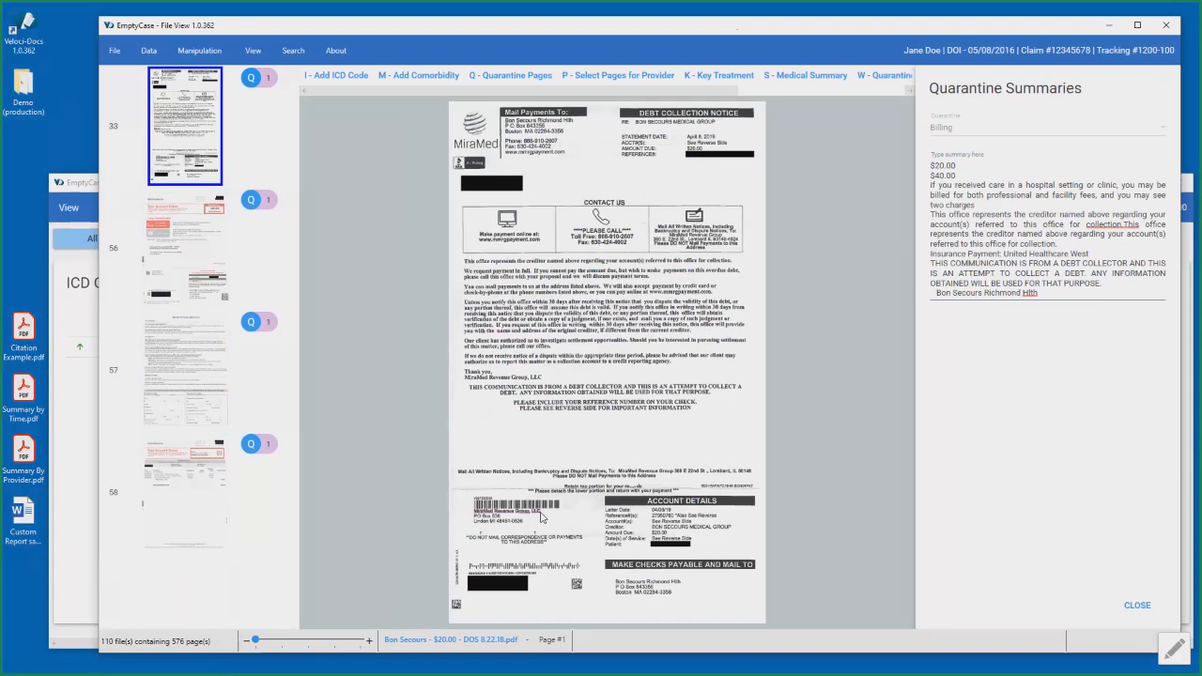
{"action": "key", "text": "ctrl+c"}
{"action": "left_click", "coordinate": [1067, 293]}
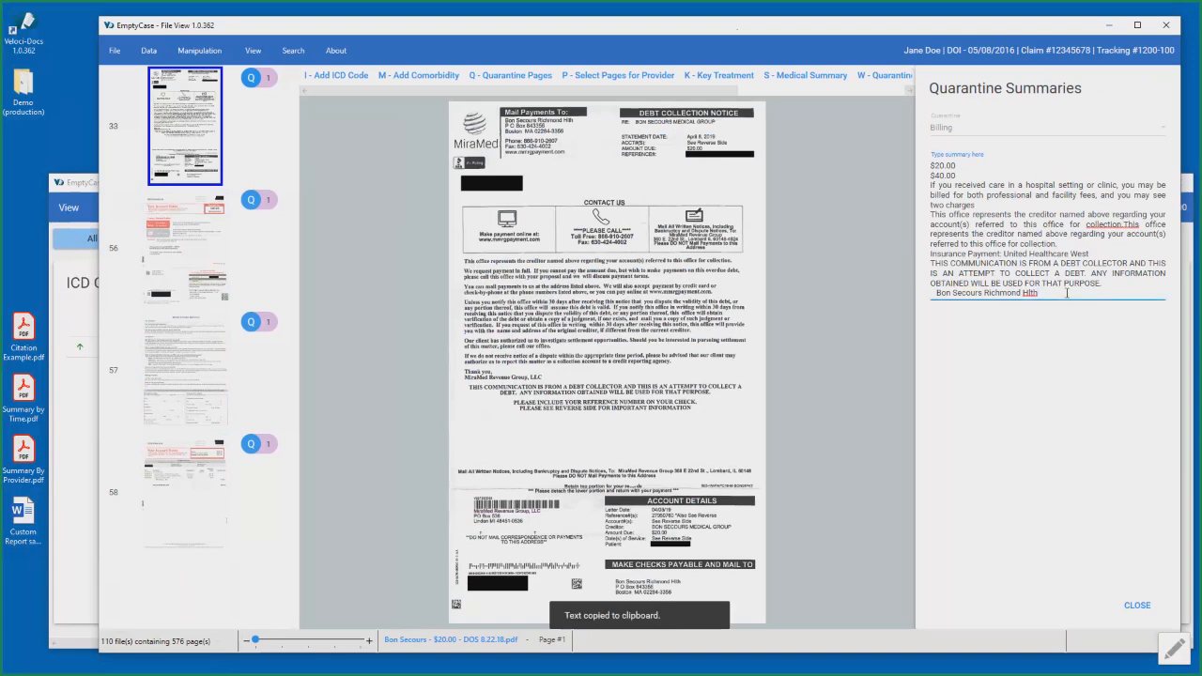
{"action": "key", "text": "ctrl+v"}
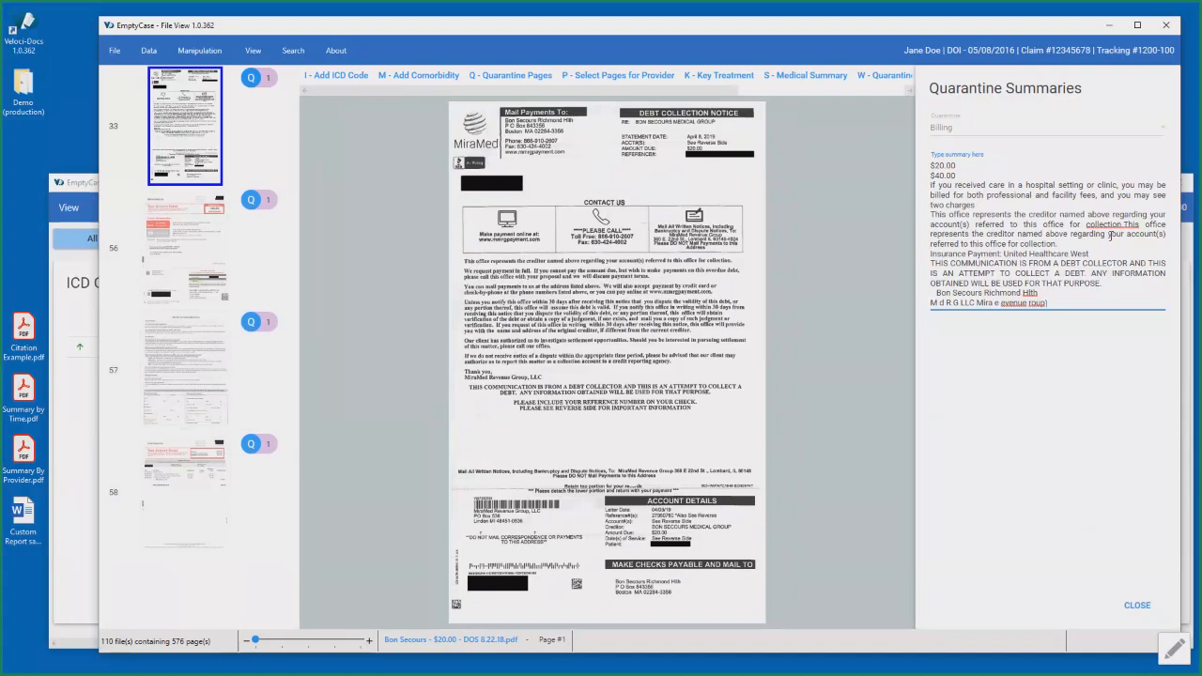
{"action": "left_click", "coordinate": [1137, 606]}
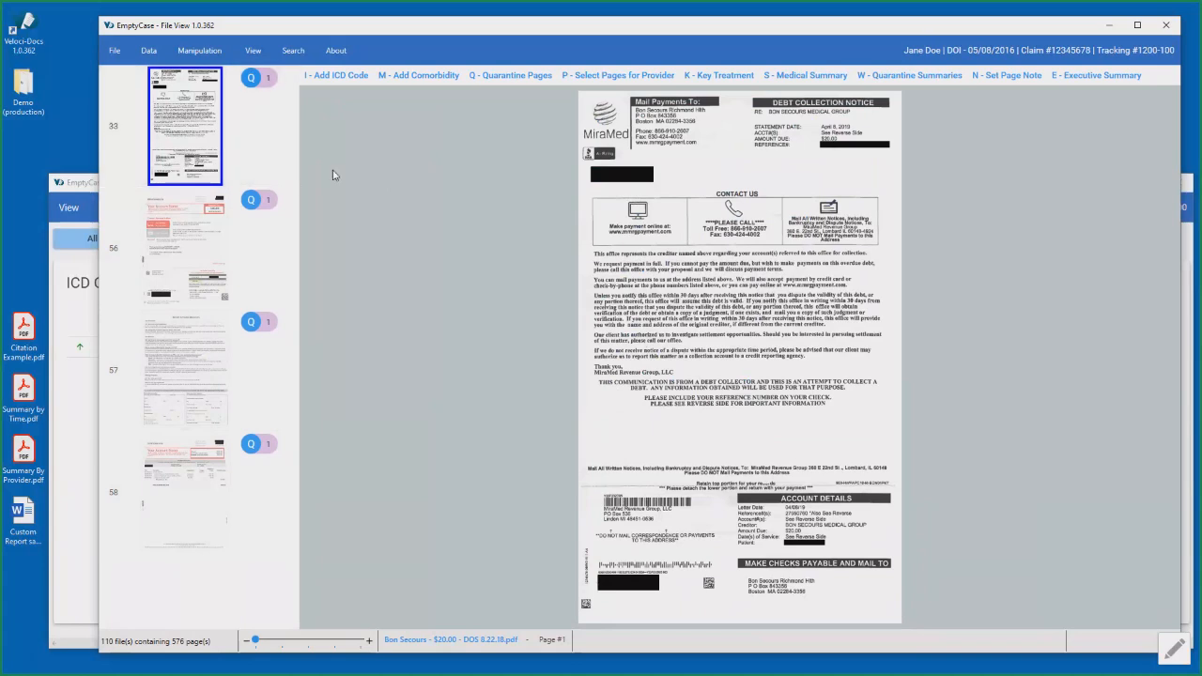
- Remove the Billing filter in Data View, filter the pages to the 2021 Orthopedic Surgeon provider and return to File View
{"action": "left_click", "coordinate": [90, 192]}
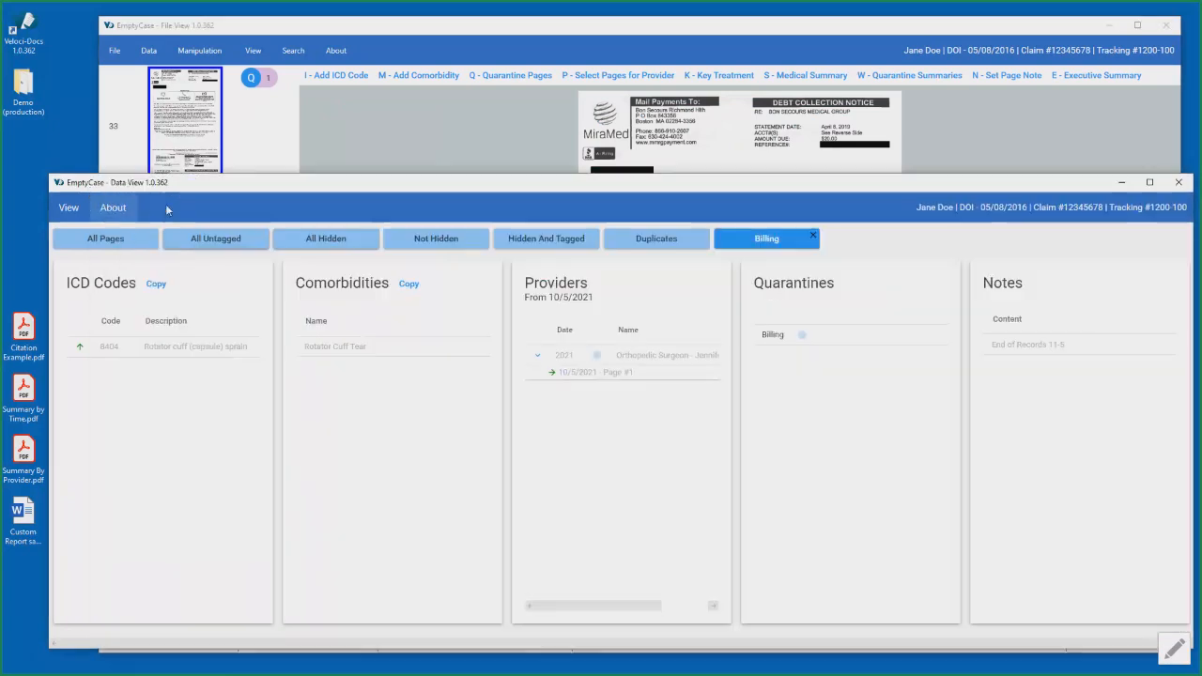
{"action": "left_click", "coordinate": [813, 235]}
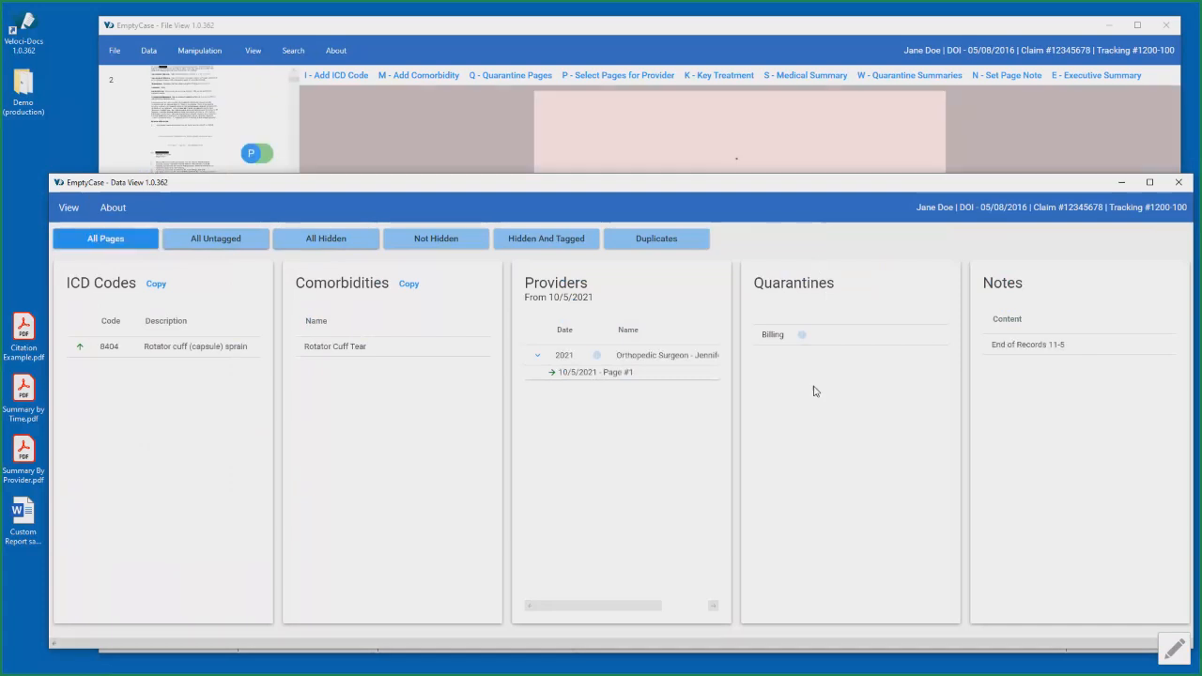
{"action": "left_click", "coordinate": [645, 359]}
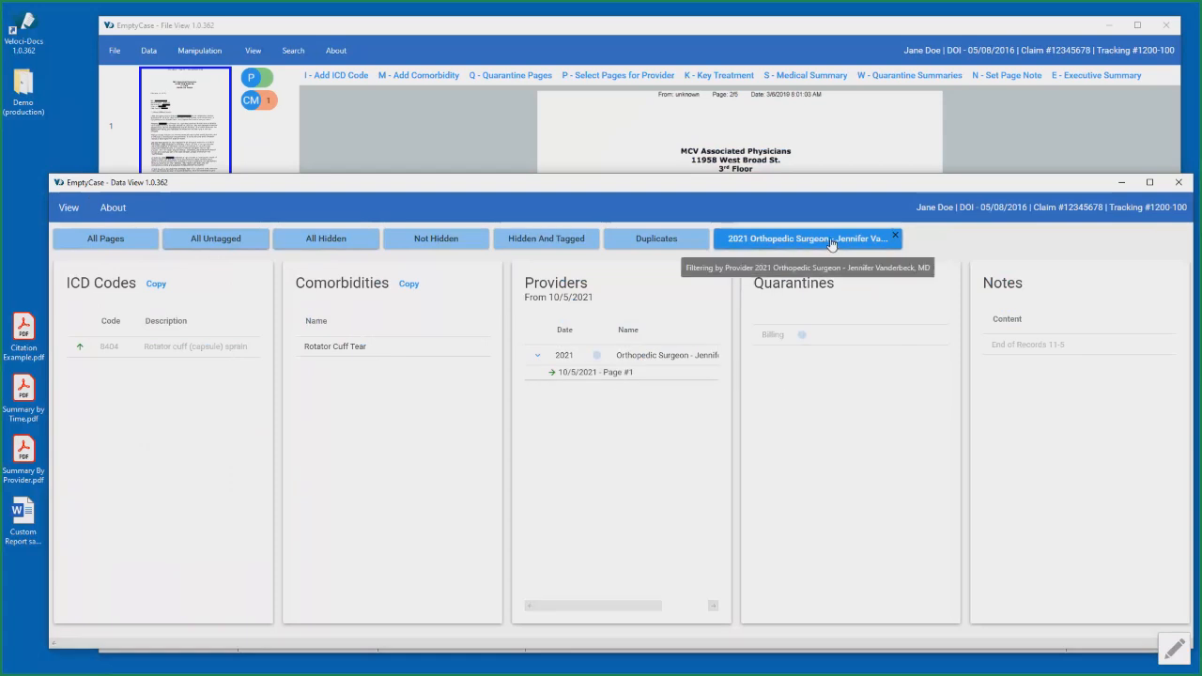
{"action": "left_click", "coordinate": [782, 35]}
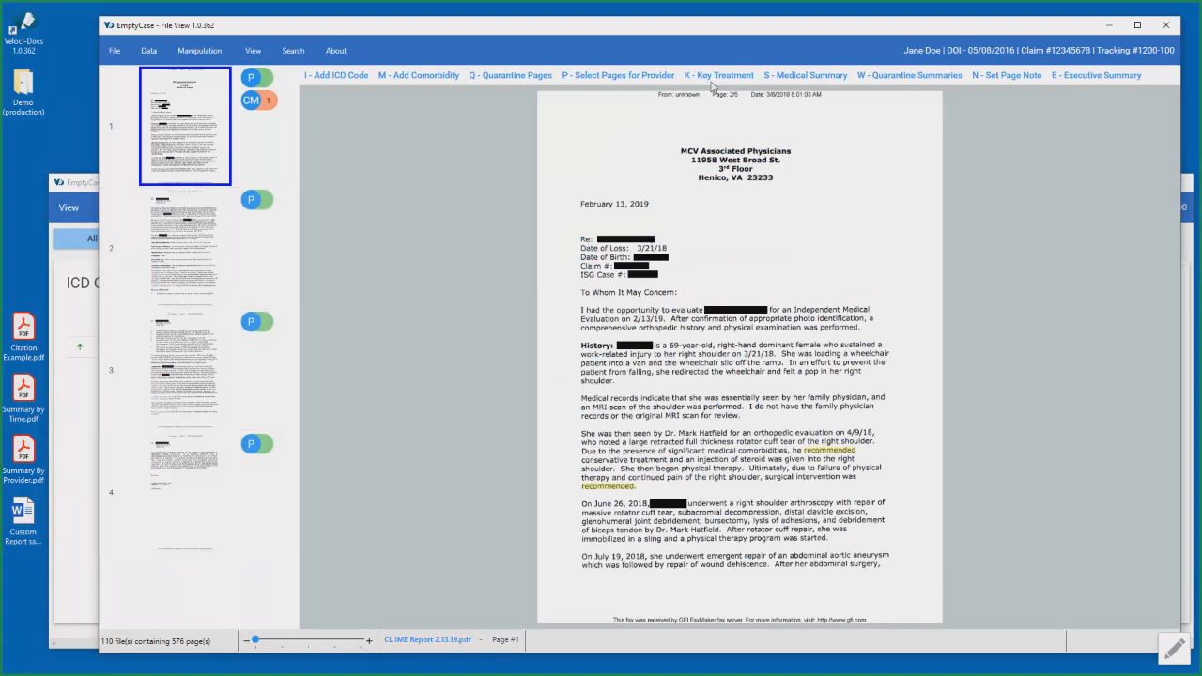
- Copy "69-year-old, right-hand dominant female" from page 1 of the IME report into a new line of the medical summary
{"action": "left_click", "coordinate": [795, 76]}
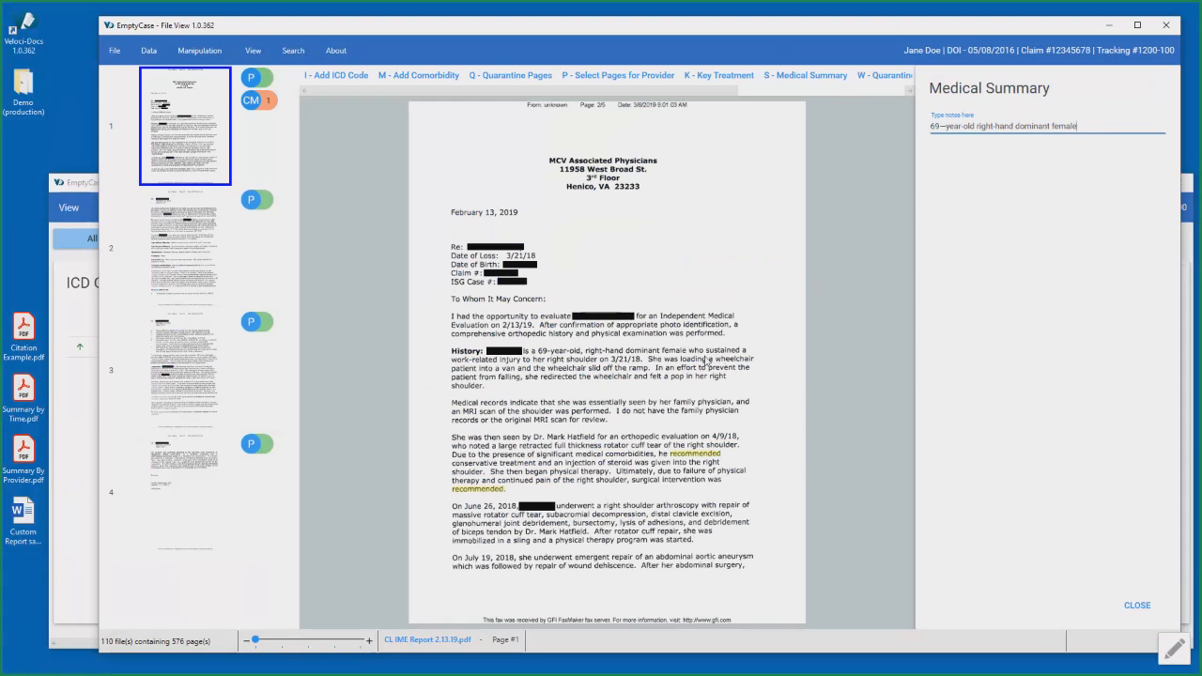
{"action": "left_click_drag", "start_coordinate": [544, 354], "coordinate": [688, 354]}
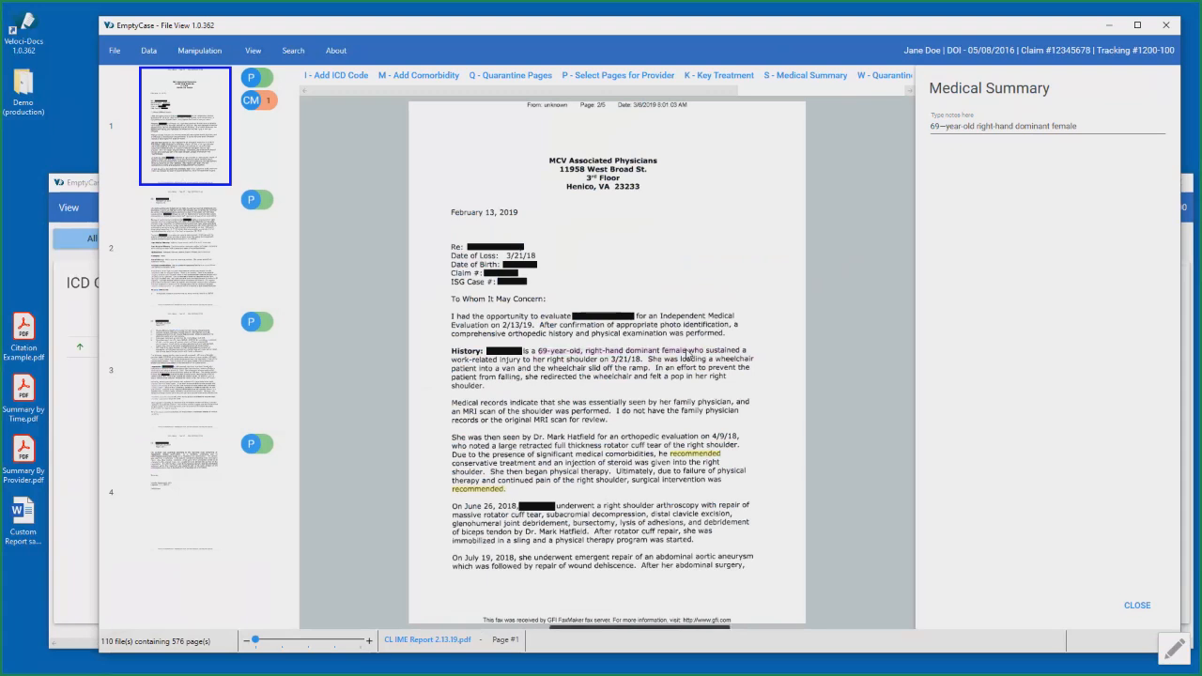
{"action": "left_click", "coordinate": [1087, 125]}
{"action": "key", "text": "Return"}
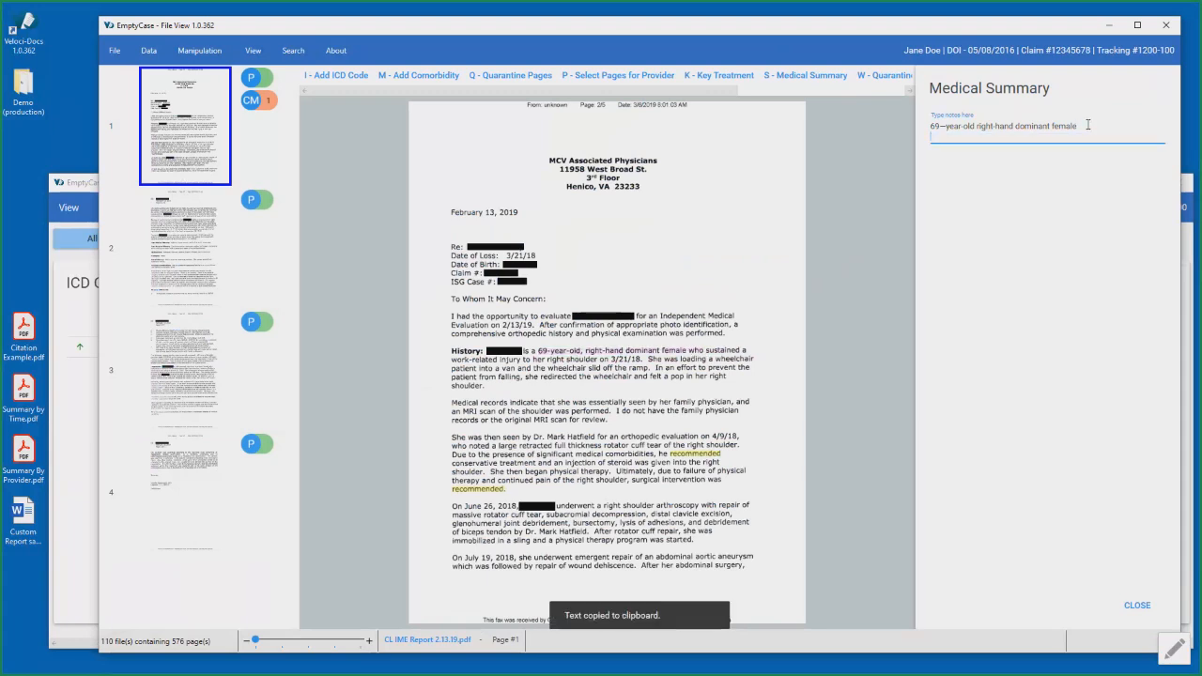
{"action": "key", "text": "ctrl+v"}
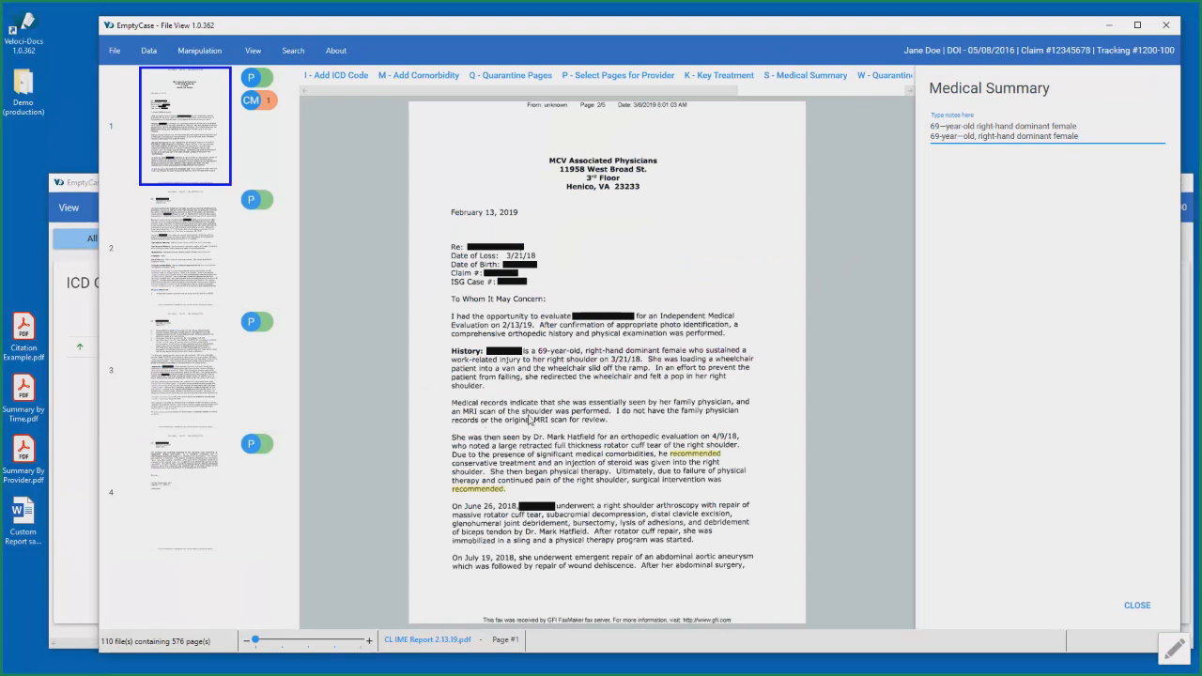
- Look through pages 2 to 4 of the IME report beside the medical summary, return to page 1 and close the summary
{"action": "left_click", "coordinate": [200, 266]}
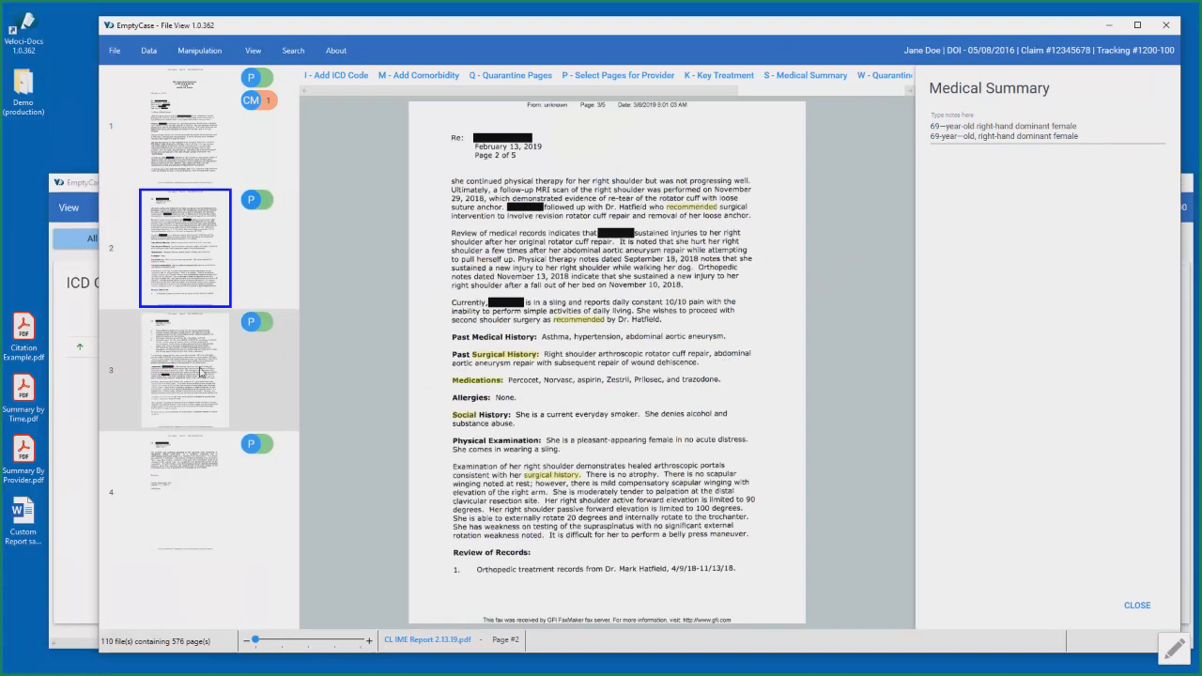
{"action": "left_click", "coordinate": [200, 371]}
{"action": "left_click", "coordinate": [197, 464]}
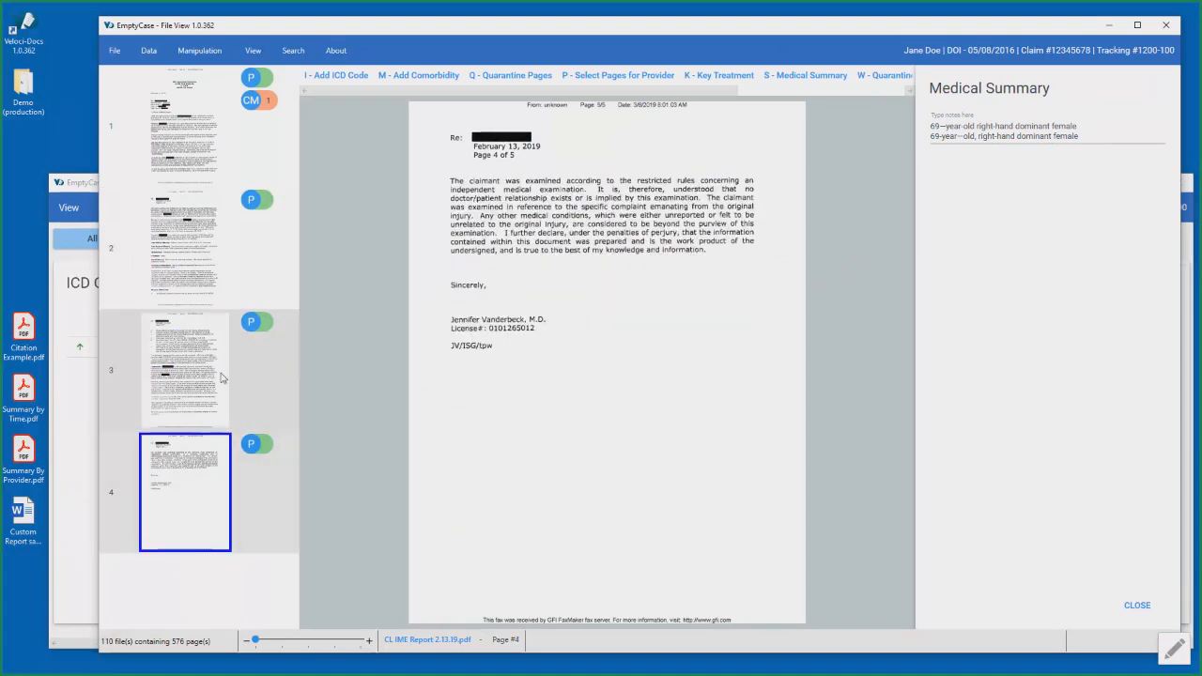
{"action": "left_click", "coordinate": [222, 377]}
{"action": "left_click", "coordinate": [208, 256]}
{"action": "left_click", "coordinate": [214, 157]}
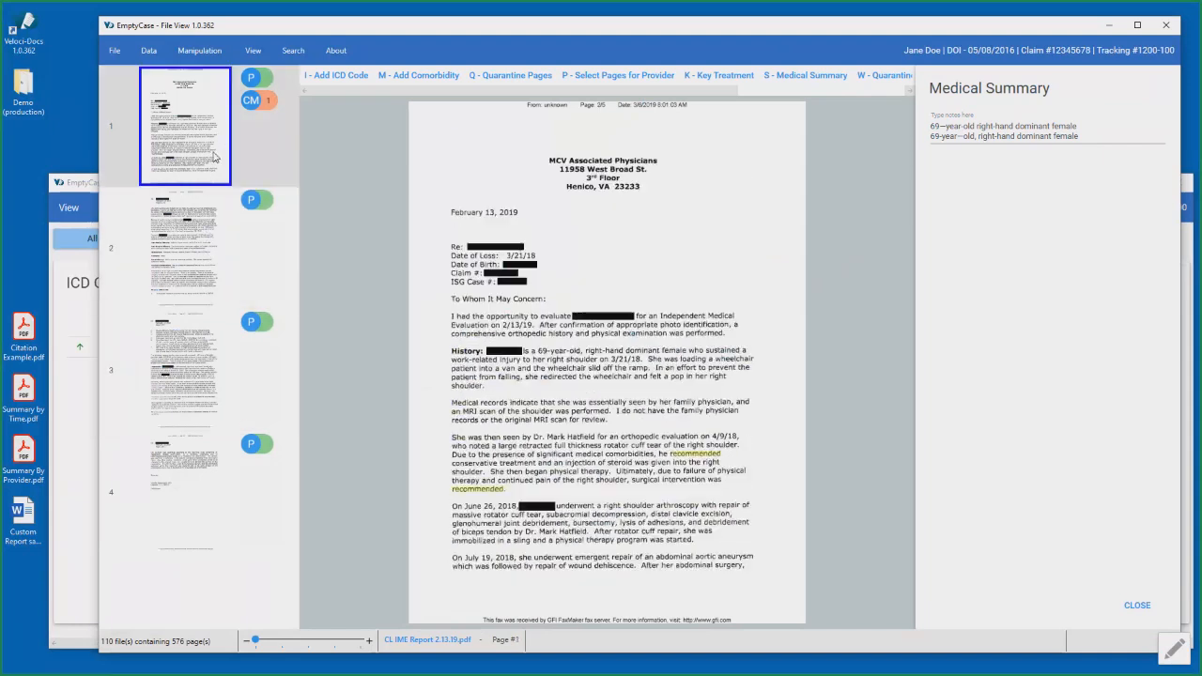
{"action": "left_click", "coordinate": [1134, 605]}
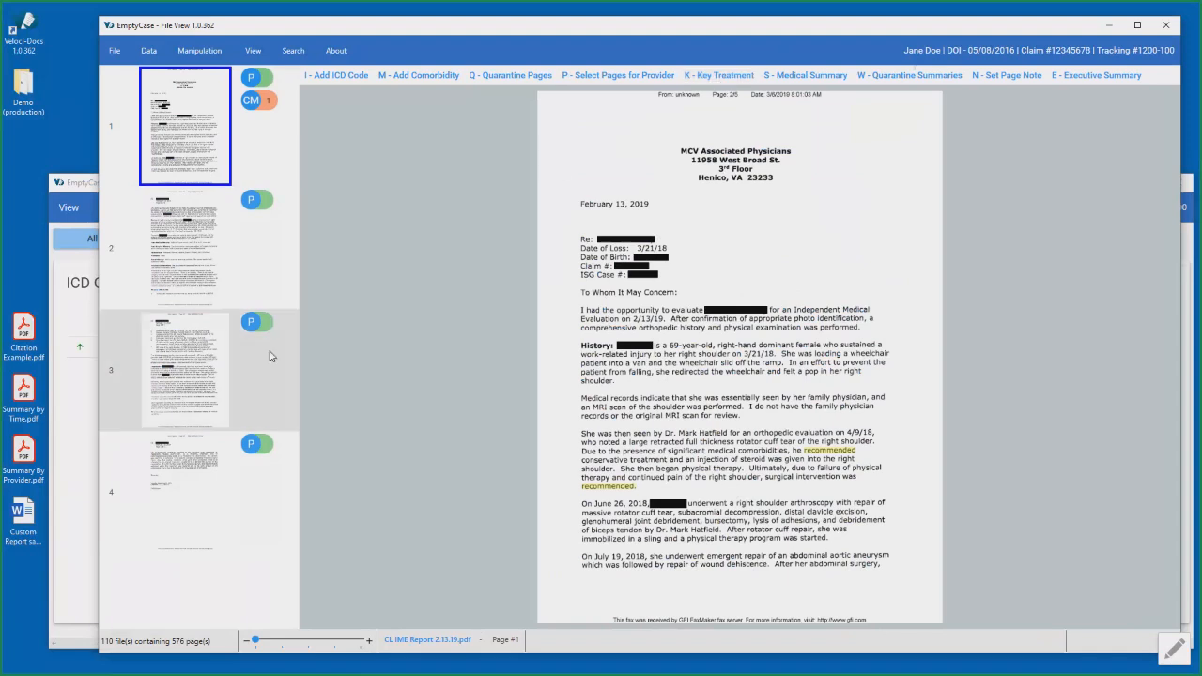
- Add a Treating Provider key treatment to page 1 as a Record Reviewed entry with record type Evaluation
{"action": "left_click", "coordinate": [729, 77]}
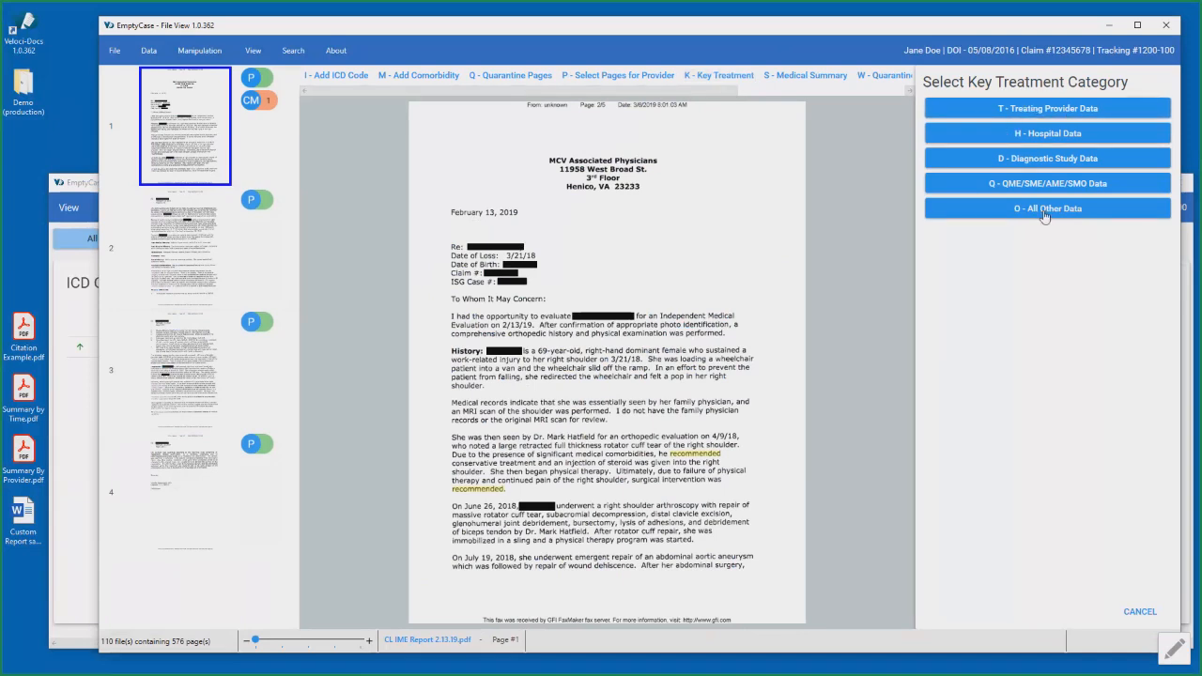
{"action": "left_click", "coordinate": [1079, 109]}
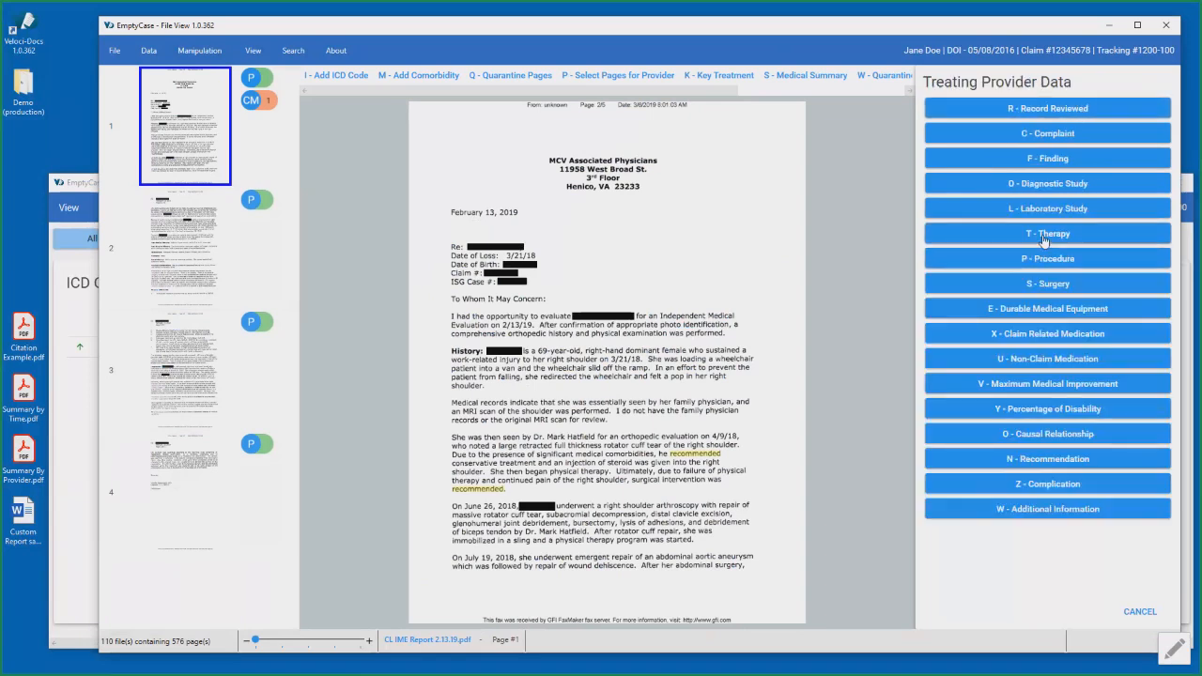
{"action": "left_click", "coordinate": [1067, 109]}
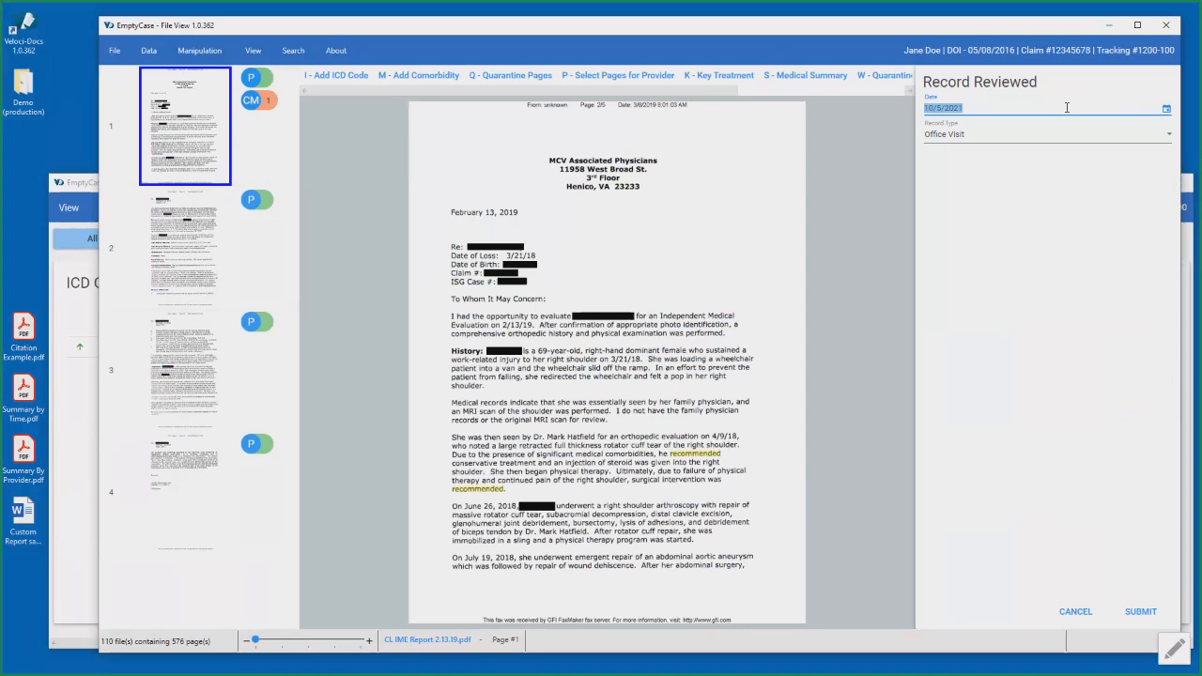
{"action": "left_click", "coordinate": [995, 137]}
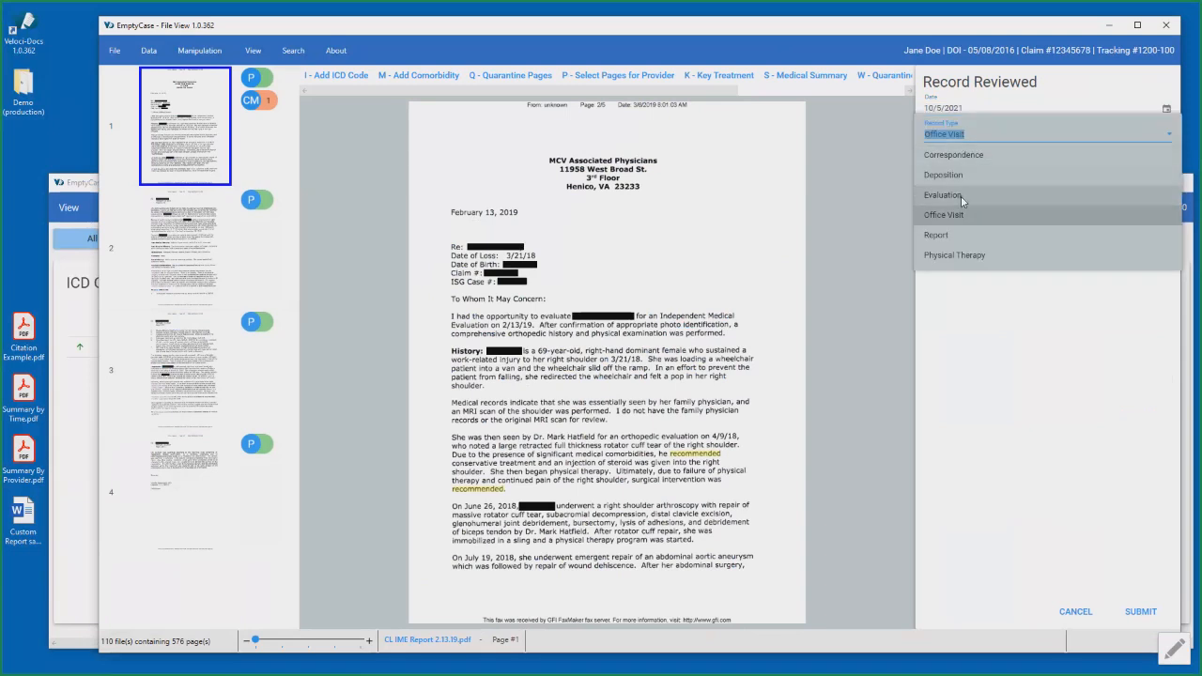
{"action": "left_click", "coordinate": [960, 196]}
{"action": "left_click", "coordinate": [1140, 611]}
- Add a Complaint entry to page 1 with the text "full thickness rotator cuff tear" copied from the report
{"action": "left_click", "coordinate": [1083, 137]}
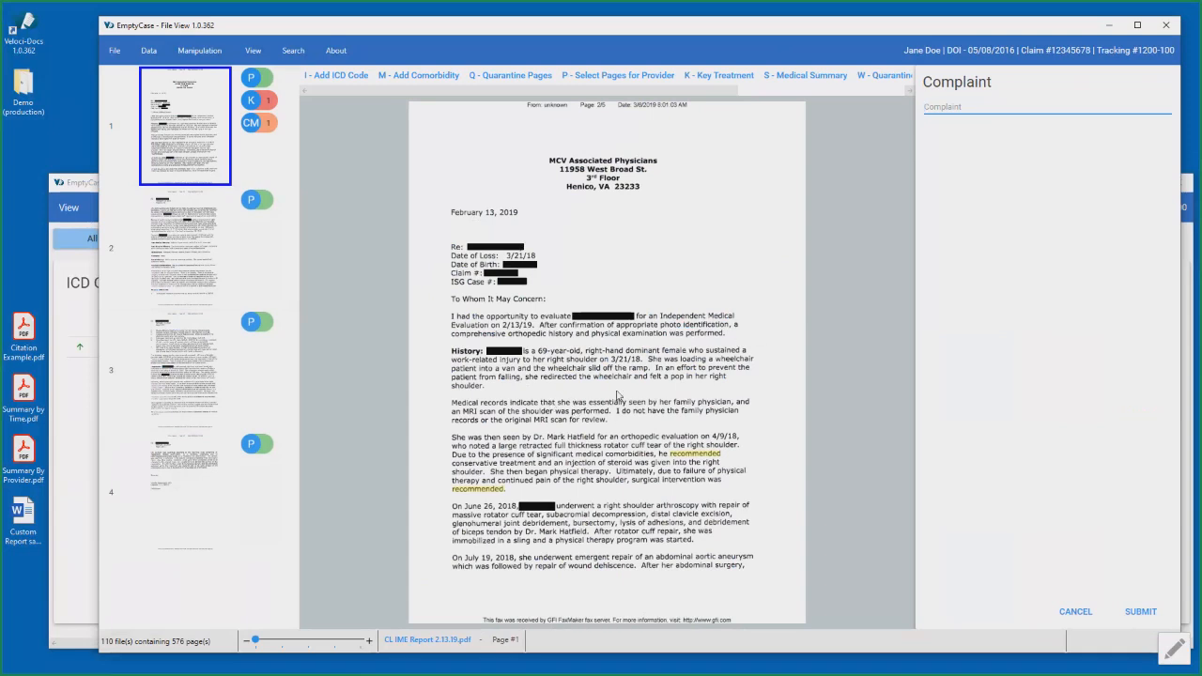
{"action": "left_click_drag", "start_coordinate": [558, 448], "coordinate": [659, 451]}
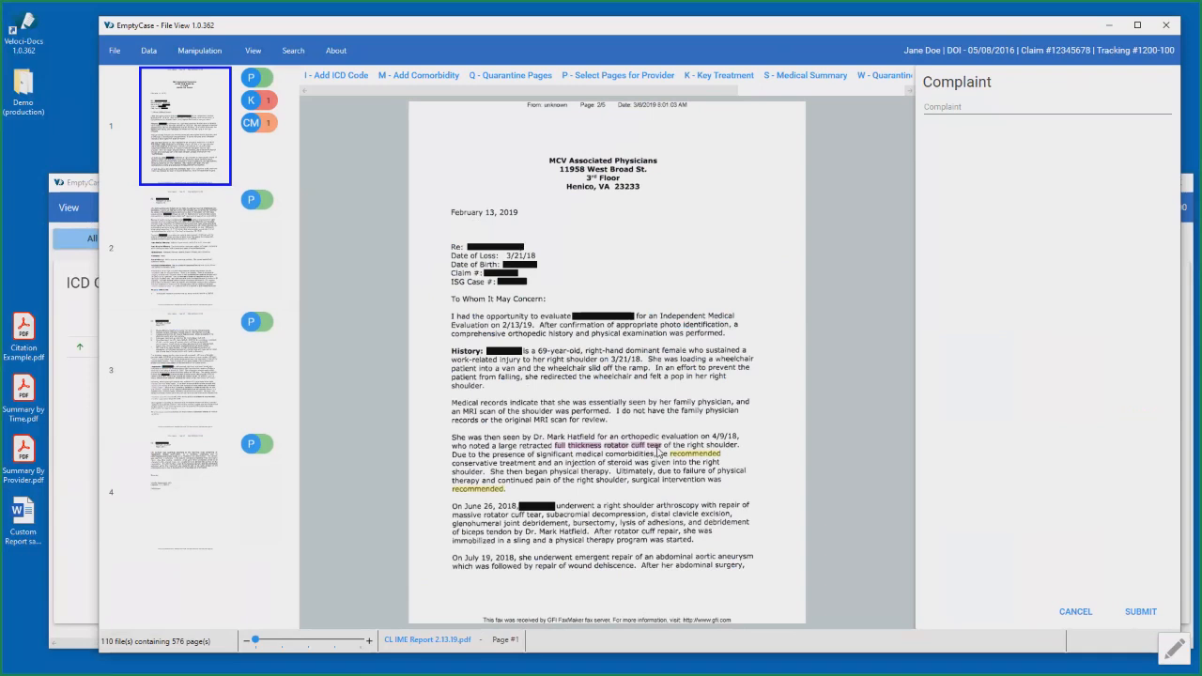
{"action": "right_click", "coordinate": [1025, 110]}
{"action": "left_click", "coordinate": [1057, 169]}
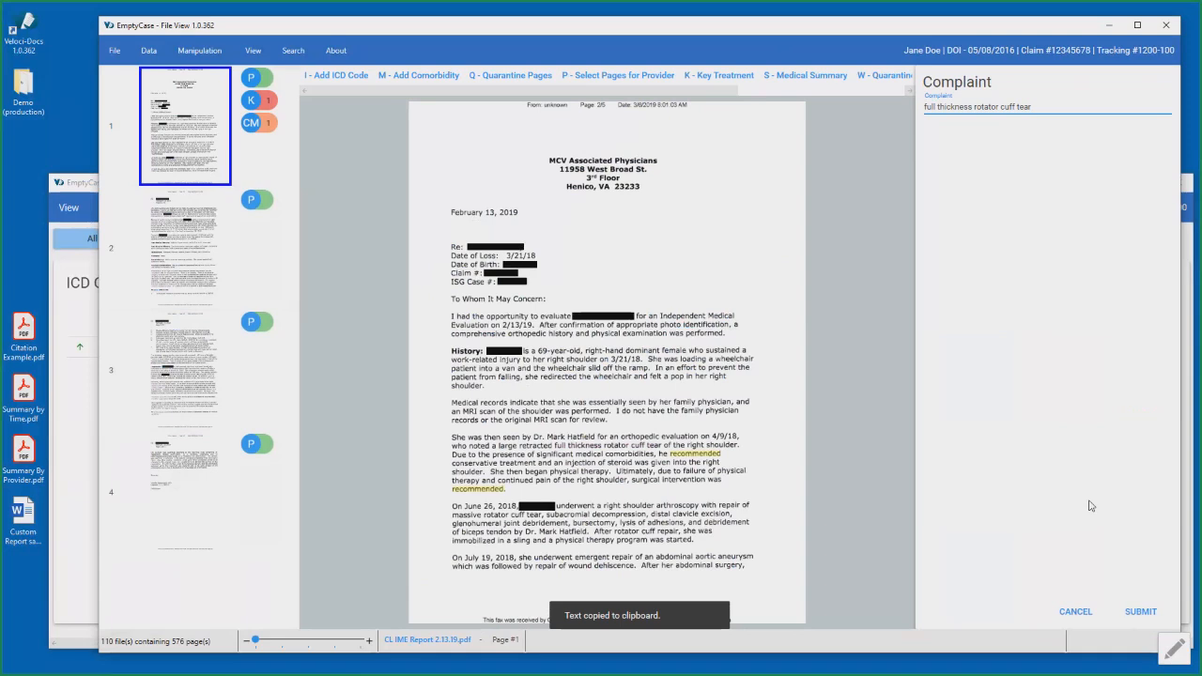
{"action": "left_click", "coordinate": [1140, 612]}
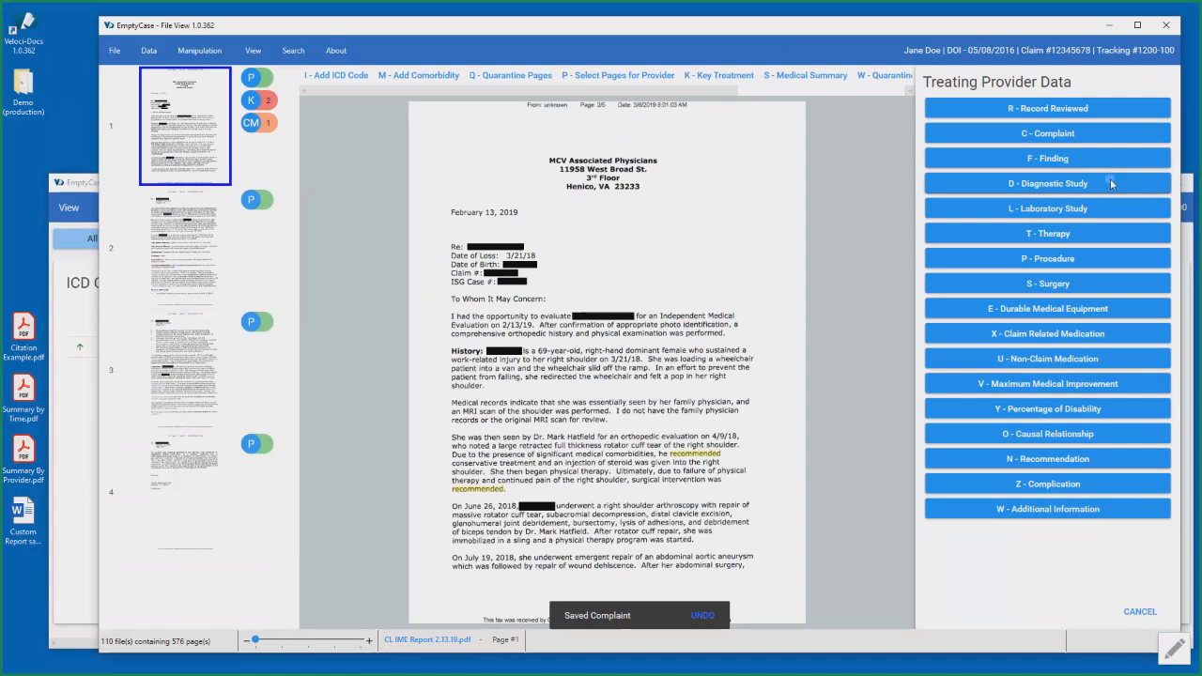
{"action": "left_click", "coordinate": [1109, 181]}
{"action": "left_click", "coordinate": [1056, 140]}
{"action": "scroll", "coordinate": [1019, 286], "scroll_direction": "down", "scroll_amount": 10}
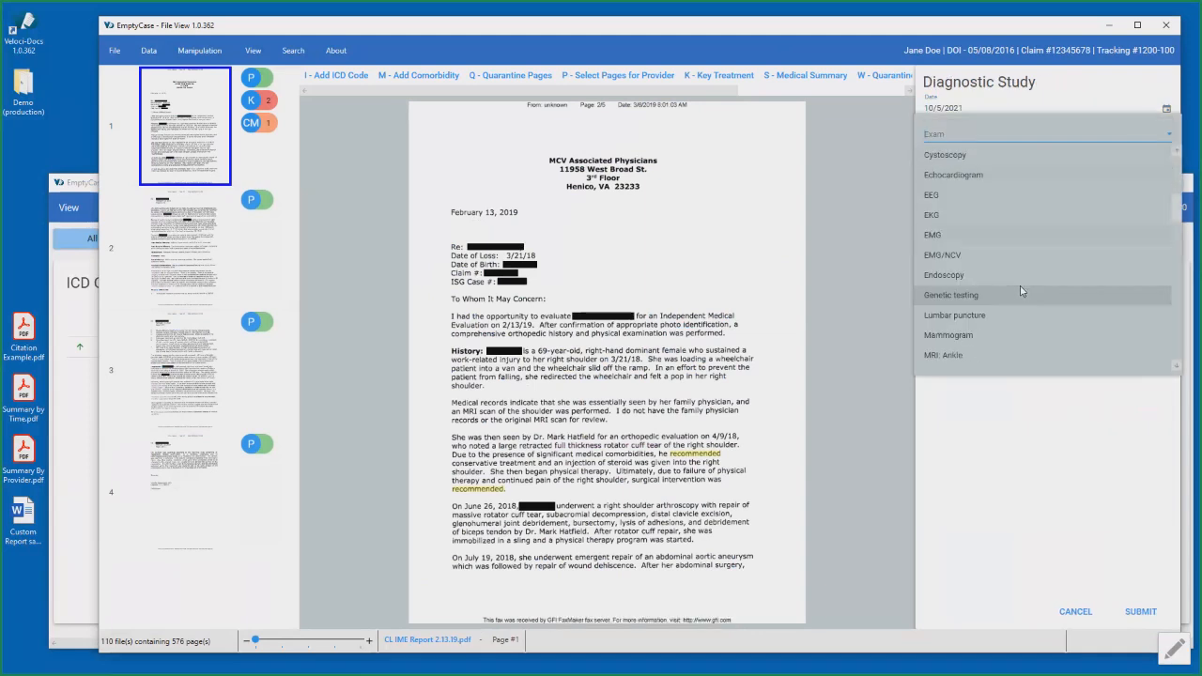
{"action": "left_click", "coordinate": [1008, 485]}
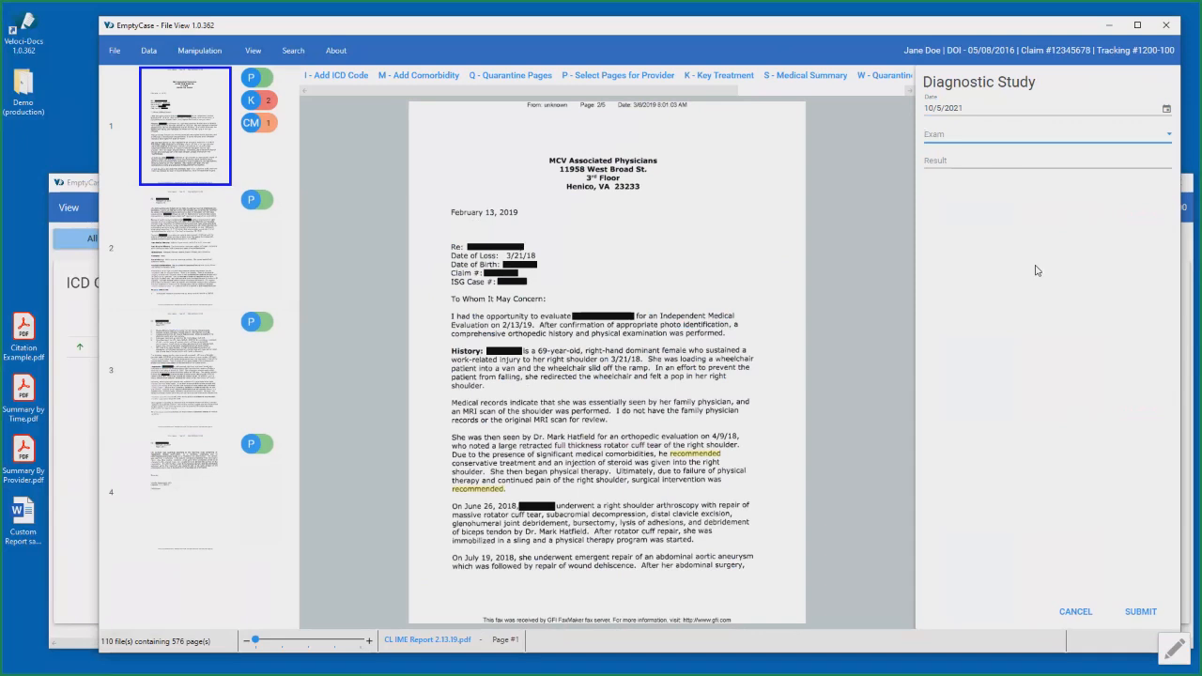
{"action": "left_click", "coordinate": [1076, 608]}
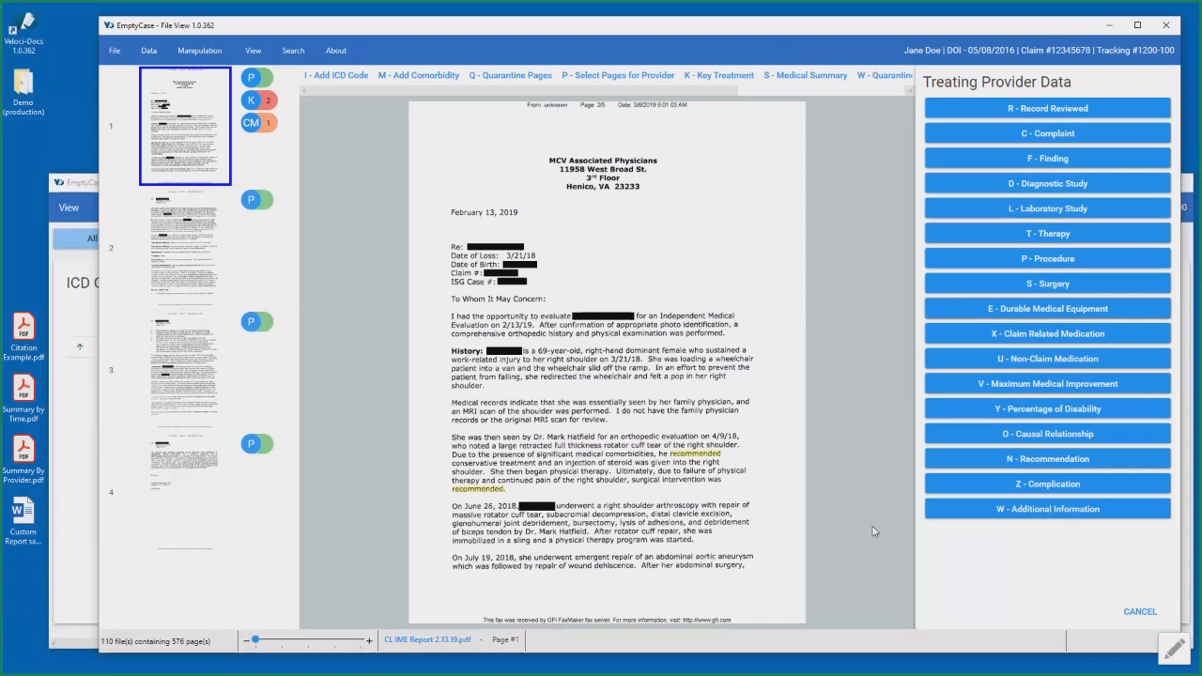
{"action": "left_click", "coordinate": [1139, 611]}
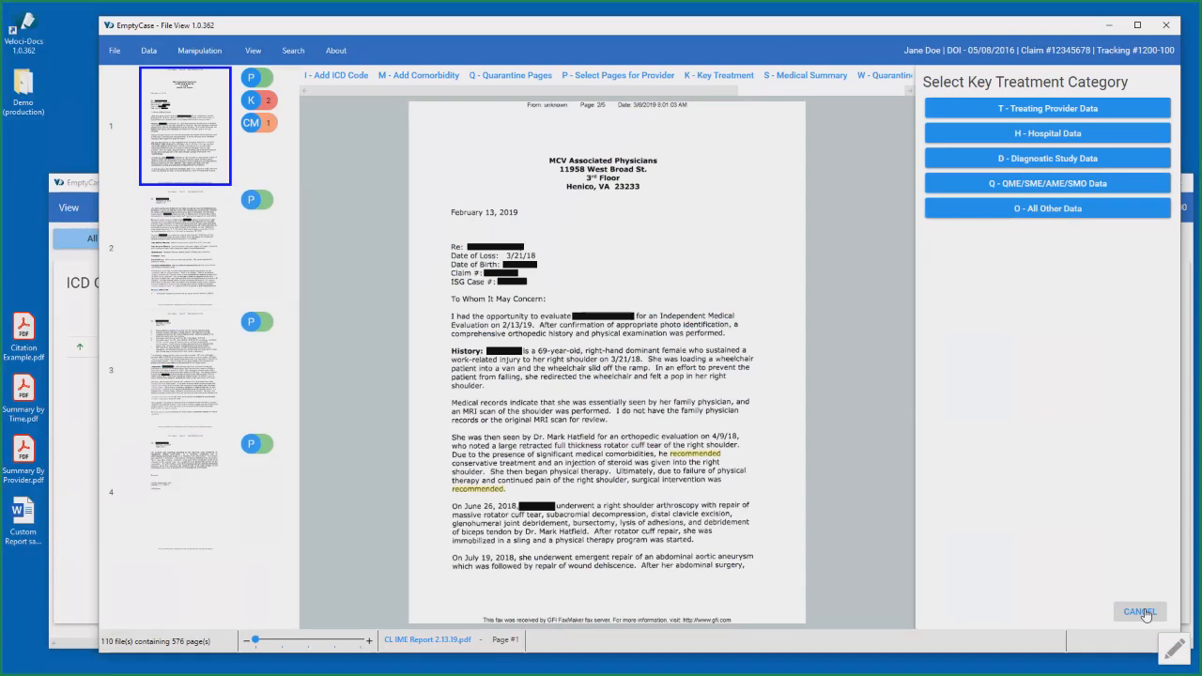
{"action": "left_click", "coordinate": [1142, 612]}
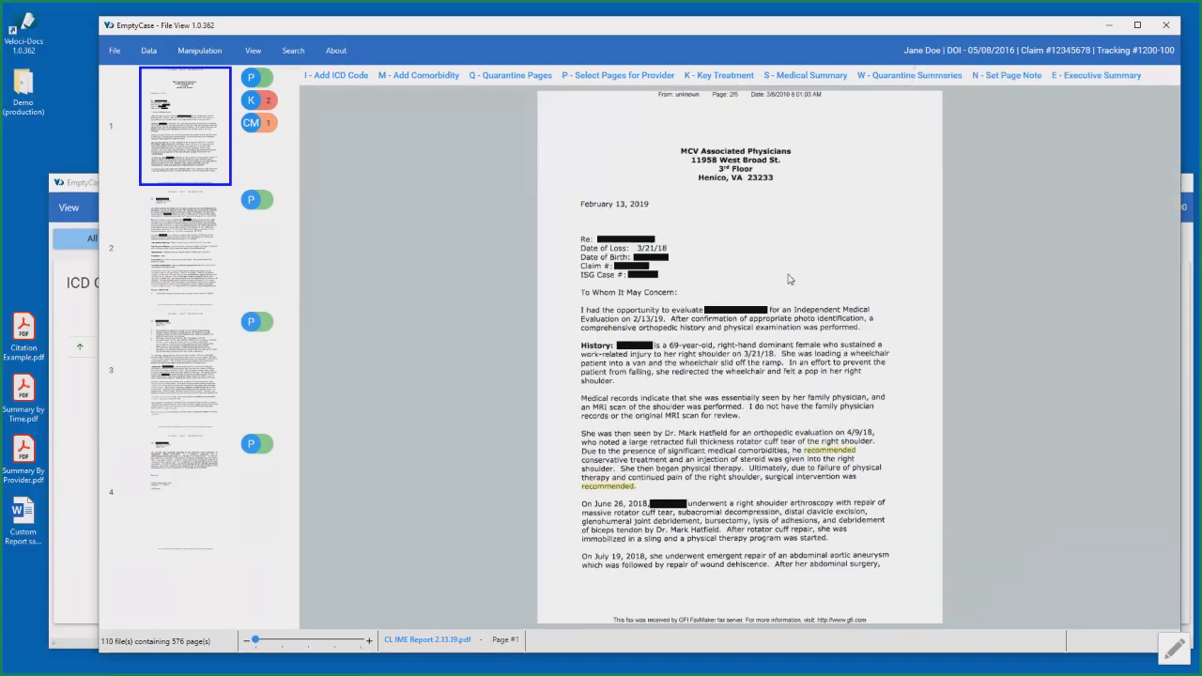
- Look through the tagged provider pages 2 to 4 of the IME report and return to page 1
{"action": "left_click", "coordinate": [206, 235]}
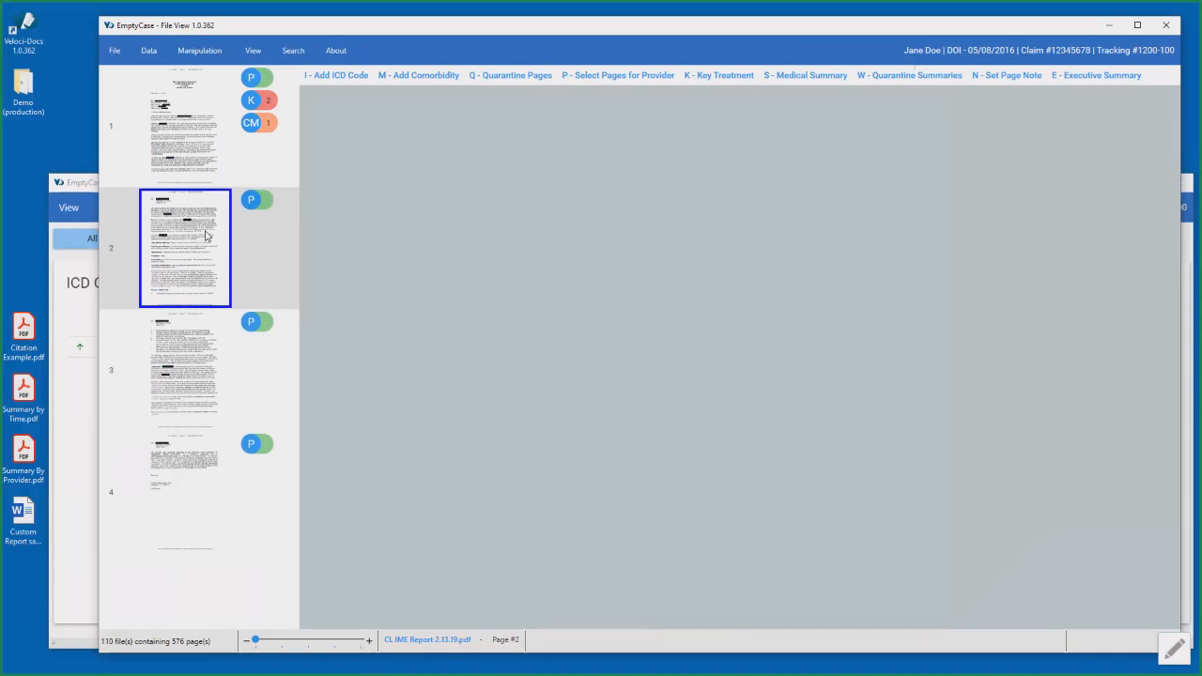
{"action": "left_click", "coordinate": [180, 349]}
{"action": "left_click", "coordinate": [187, 443]}
{"action": "left_click", "coordinate": [223, 394]}
{"action": "left_click", "coordinate": [208, 239]}
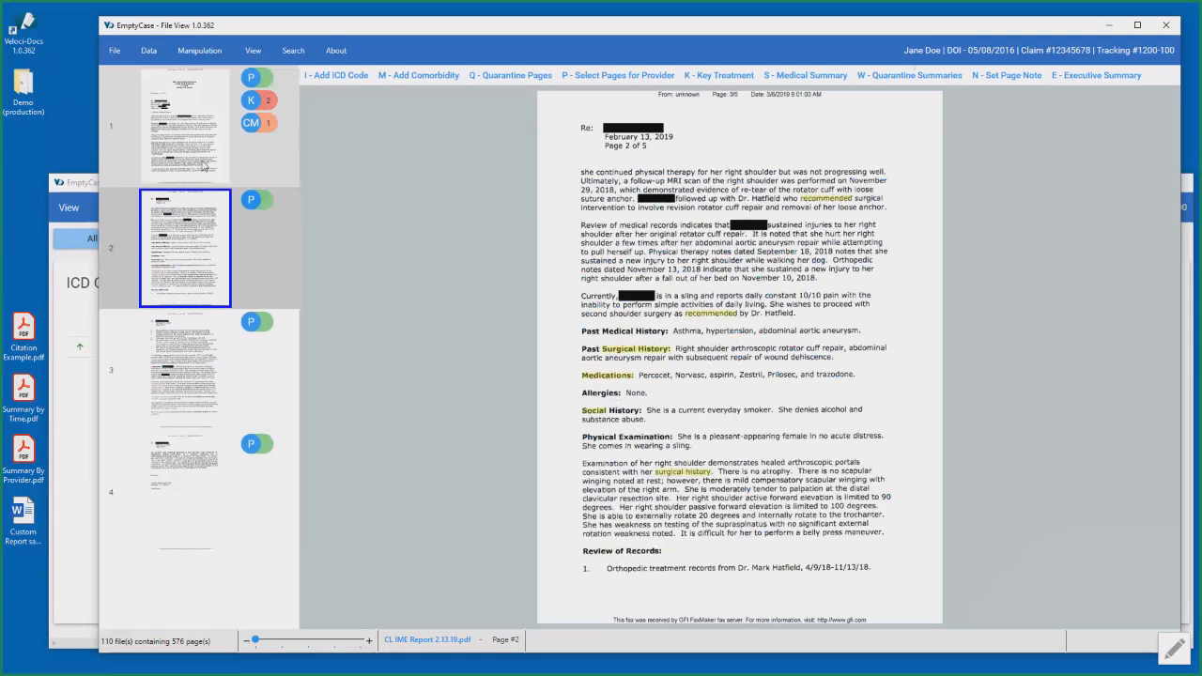
{"action": "left_click", "coordinate": [203, 165]}
- Open the FinalDemoCase workspace
{"action": "left_click", "coordinate": [129, 53]}
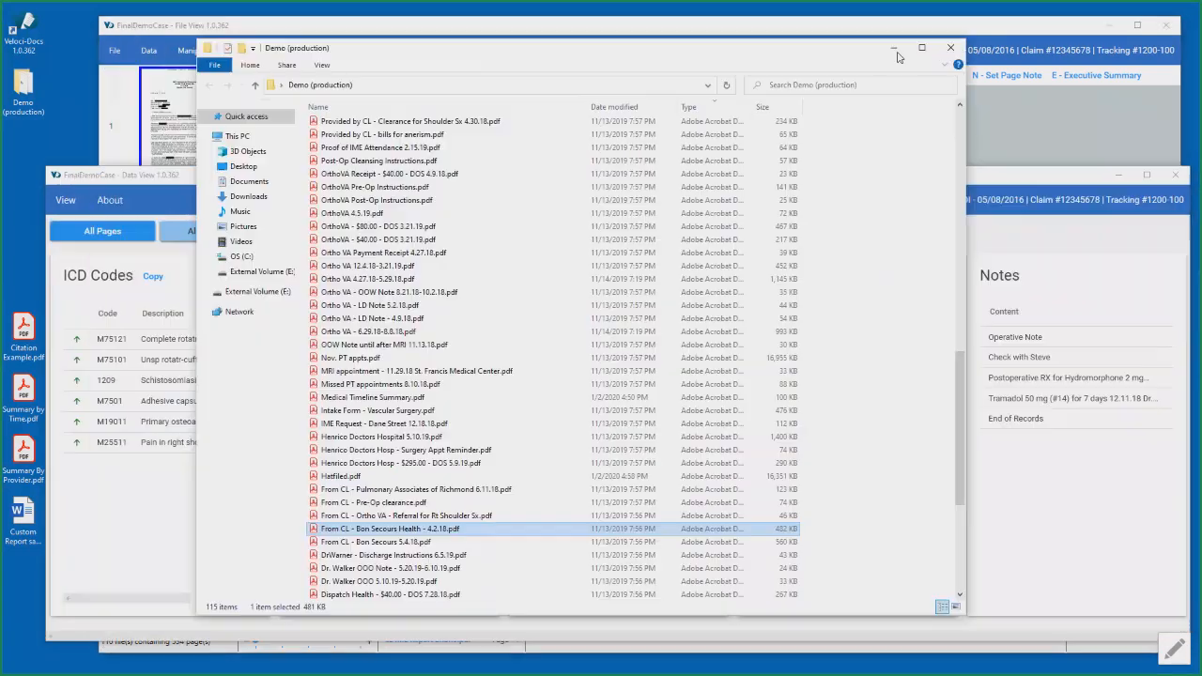
{"action": "left_click", "coordinate": [896, 49]}
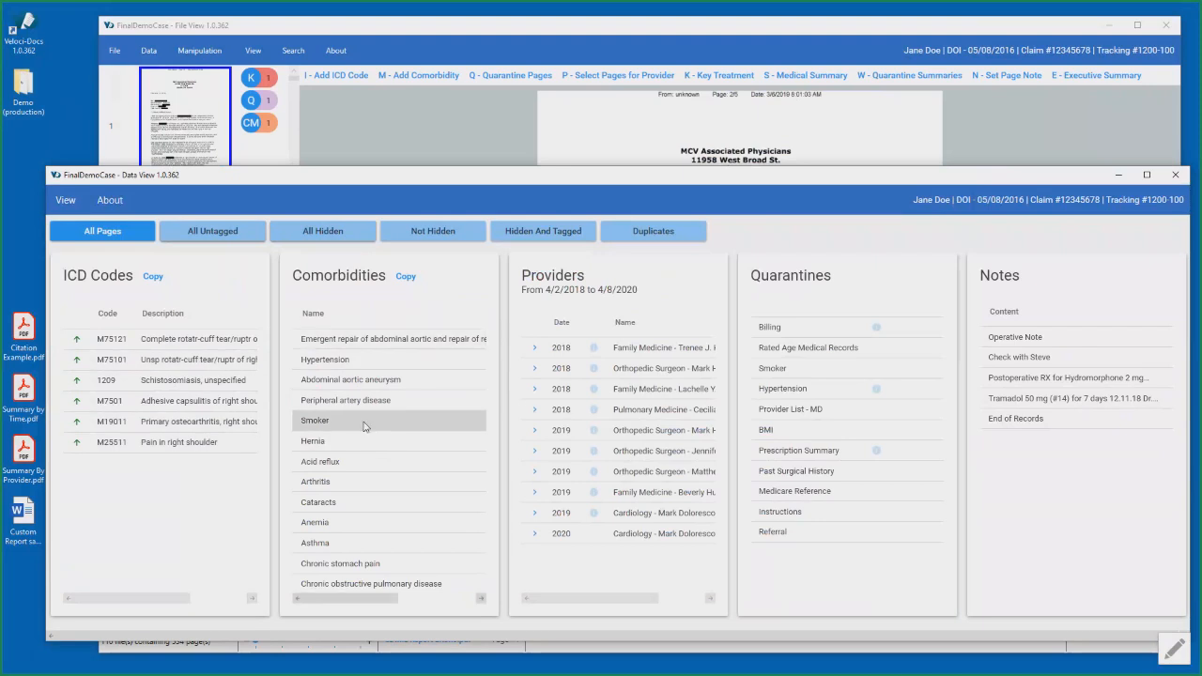
- Look up the pages for the Peripheral artery disease comorbidity and ICD code 1209, and browse the pages around page 191
{"action": "left_click", "coordinate": [340, 406]}
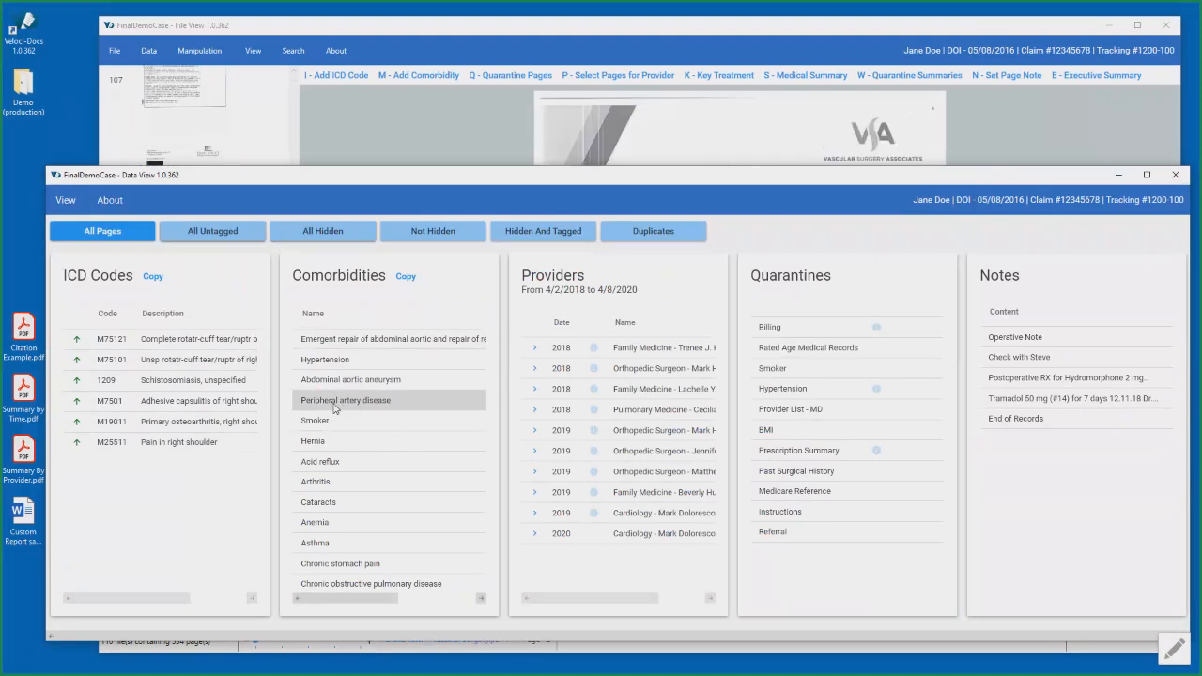
{"action": "left_click", "coordinate": [199, 385]}
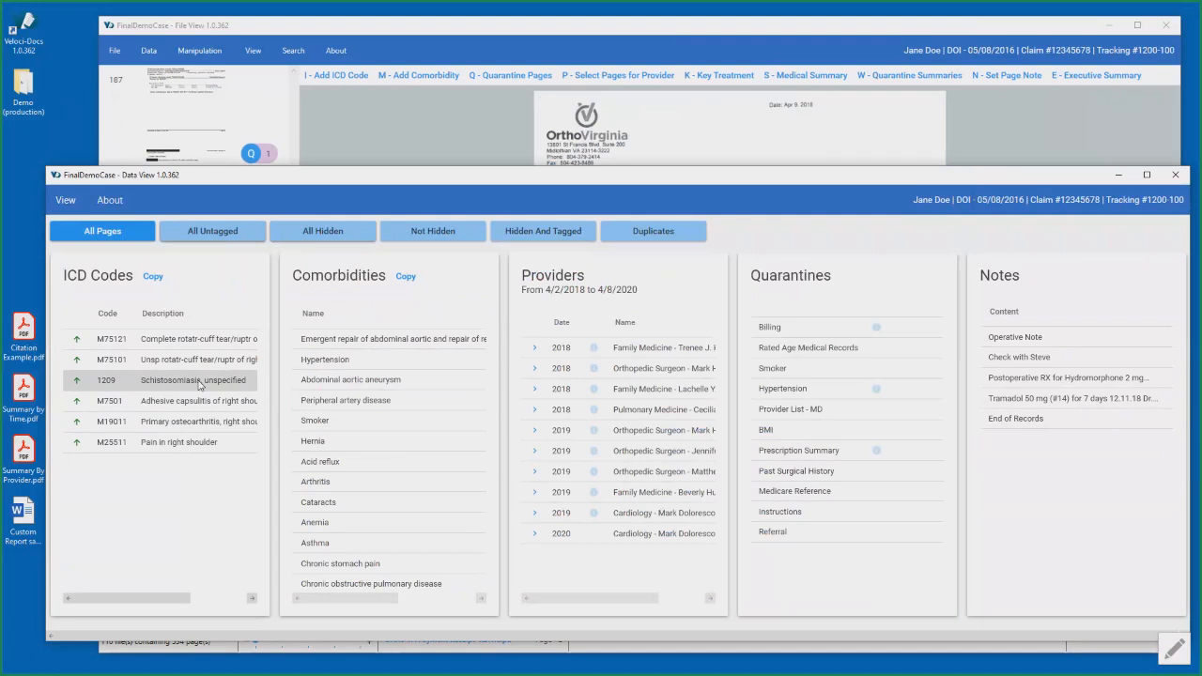
{"action": "left_click", "coordinate": [526, 29]}
{"action": "scroll", "coordinate": [208, 403], "scroll_direction": "down", "scroll_amount": 3}
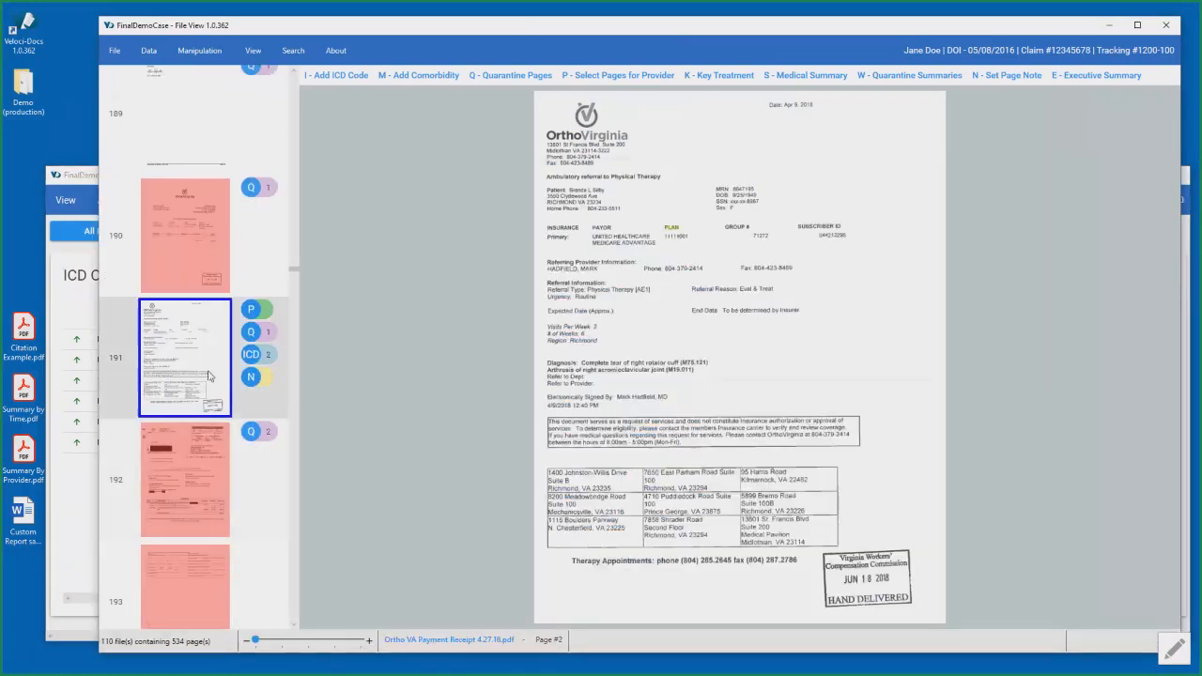
{"action": "scroll", "coordinate": [207, 371], "scroll_direction": "up", "scroll_amount": 3}
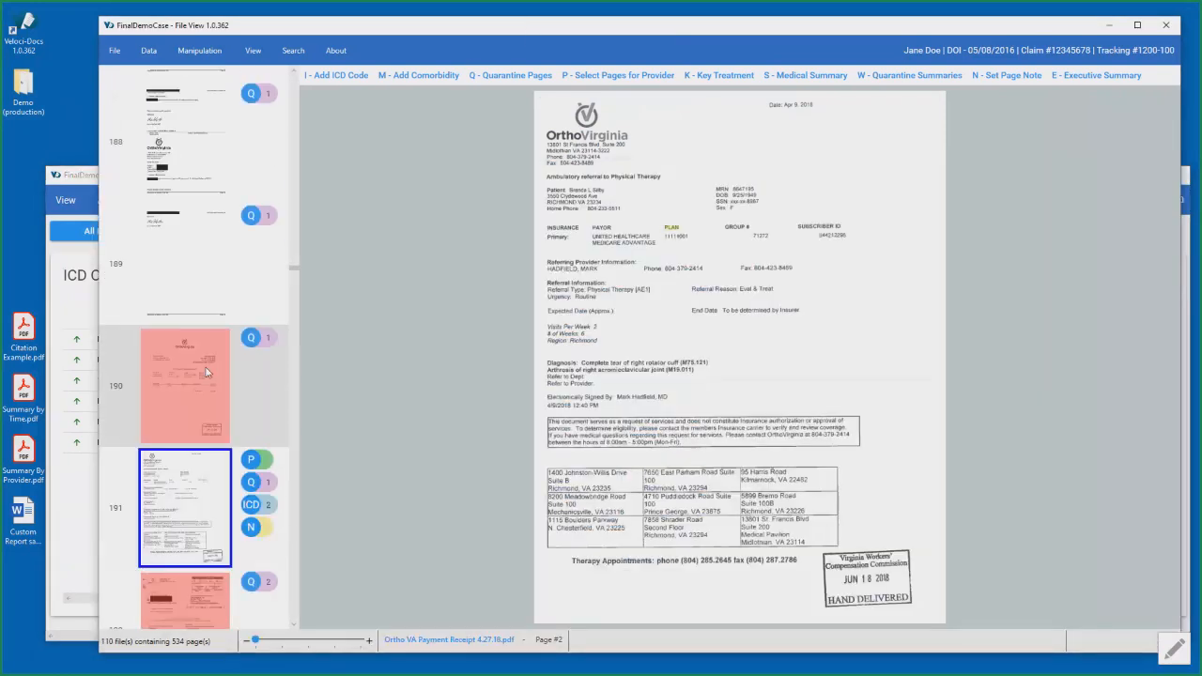
{"action": "left_click", "coordinate": [85, 179]}
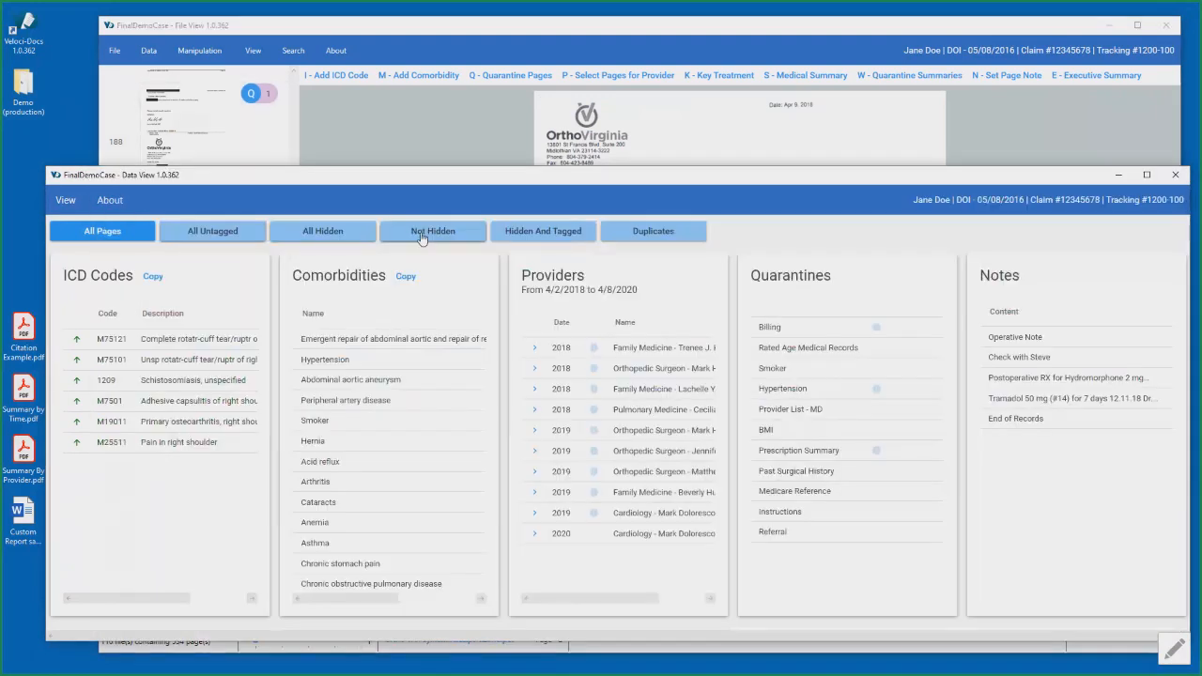
- Filter the case to pages that are not hidden and expand several 2018 and 2019 providers to list their dated pages
{"action": "left_click", "coordinate": [422, 234]}
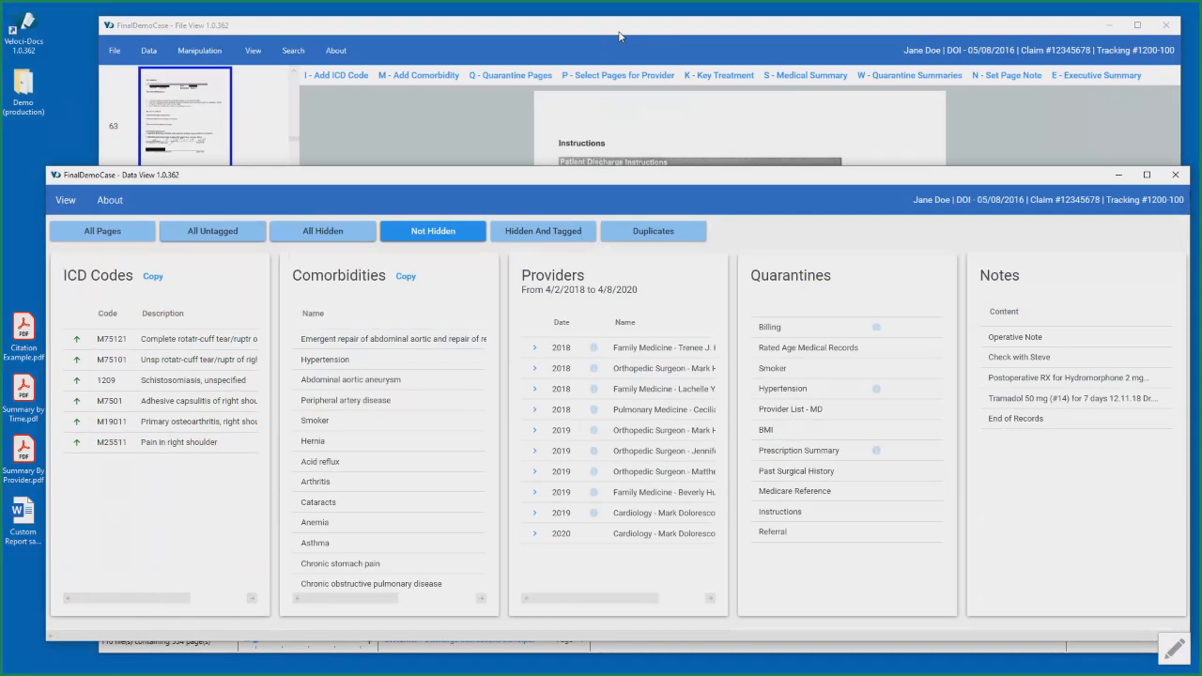
{"action": "left_click", "coordinate": [535, 348]}
{"action": "left_click", "coordinate": [535, 424]}
{"action": "left_click", "coordinate": [537, 466]}
{"action": "left_click", "coordinate": [537, 511]}
{"action": "scroll", "coordinate": [548, 512], "scroll_direction": "down", "scroll_amount": 1}
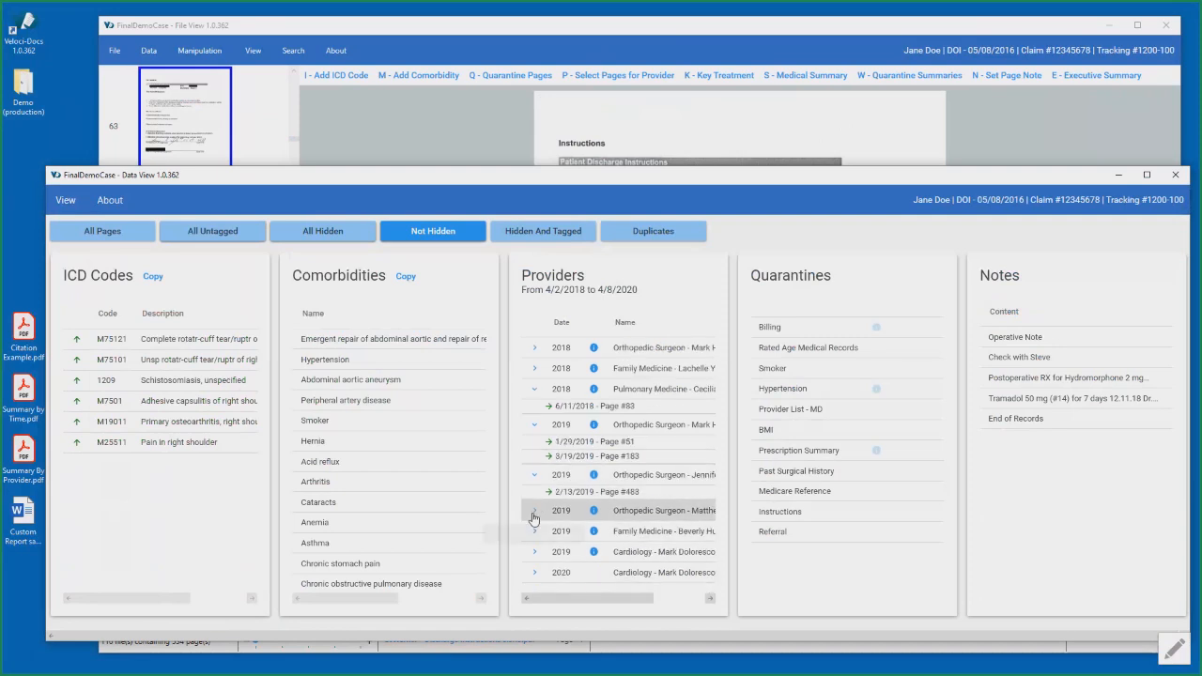
{"action": "left_click", "coordinate": [550, 511]}
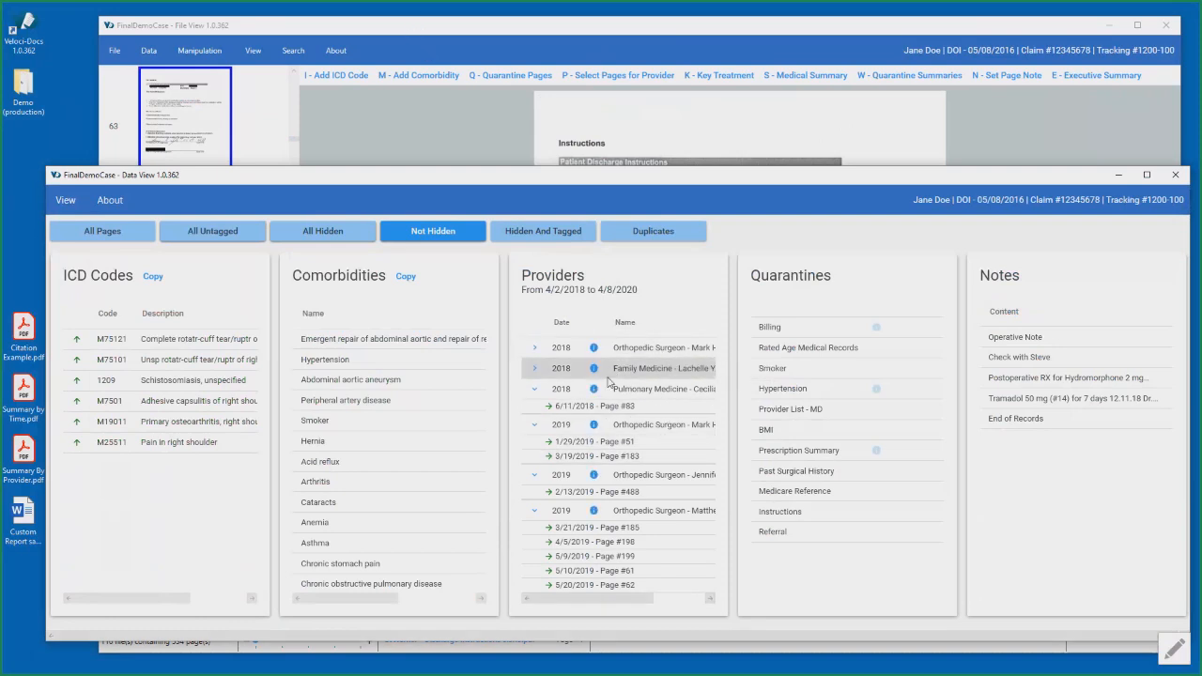
- Filter the pages to the 2018 orthopedic surgeon and review that provider's tagged pages and the medical summary on page 155
{"action": "left_click", "coordinate": [562, 355]}
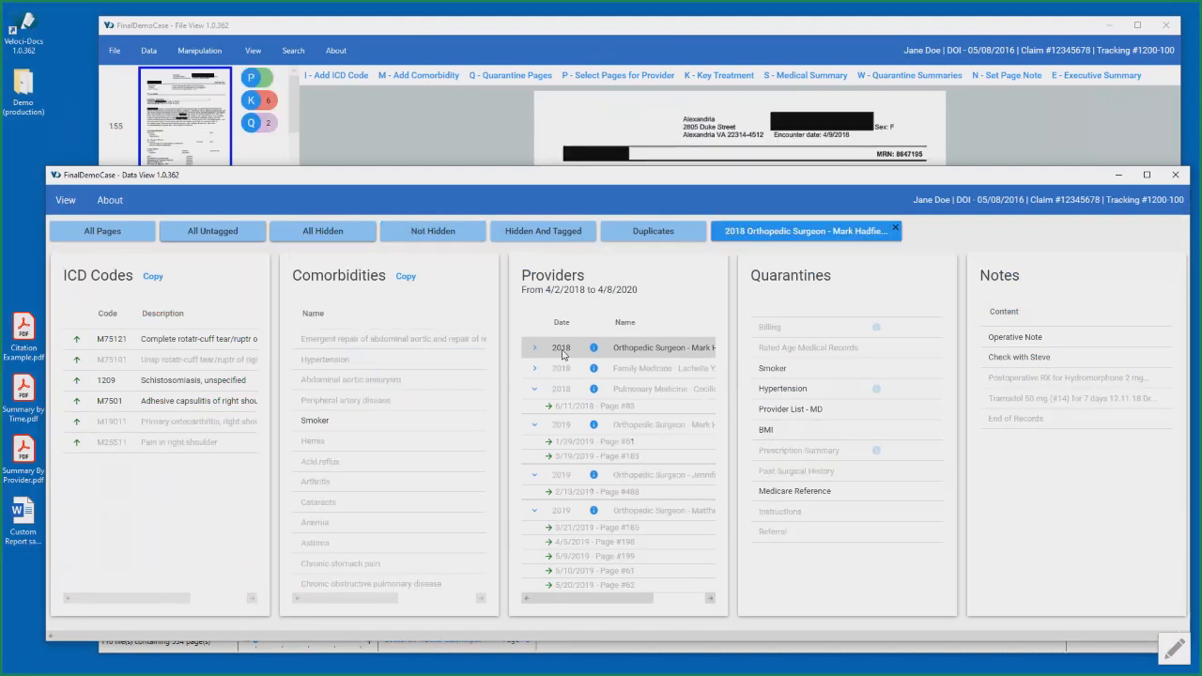
{"action": "left_click", "coordinate": [780, 29]}
{"action": "scroll", "coordinate": [235, 375], "scroll_direction": "down", "scroll_amount": 5}
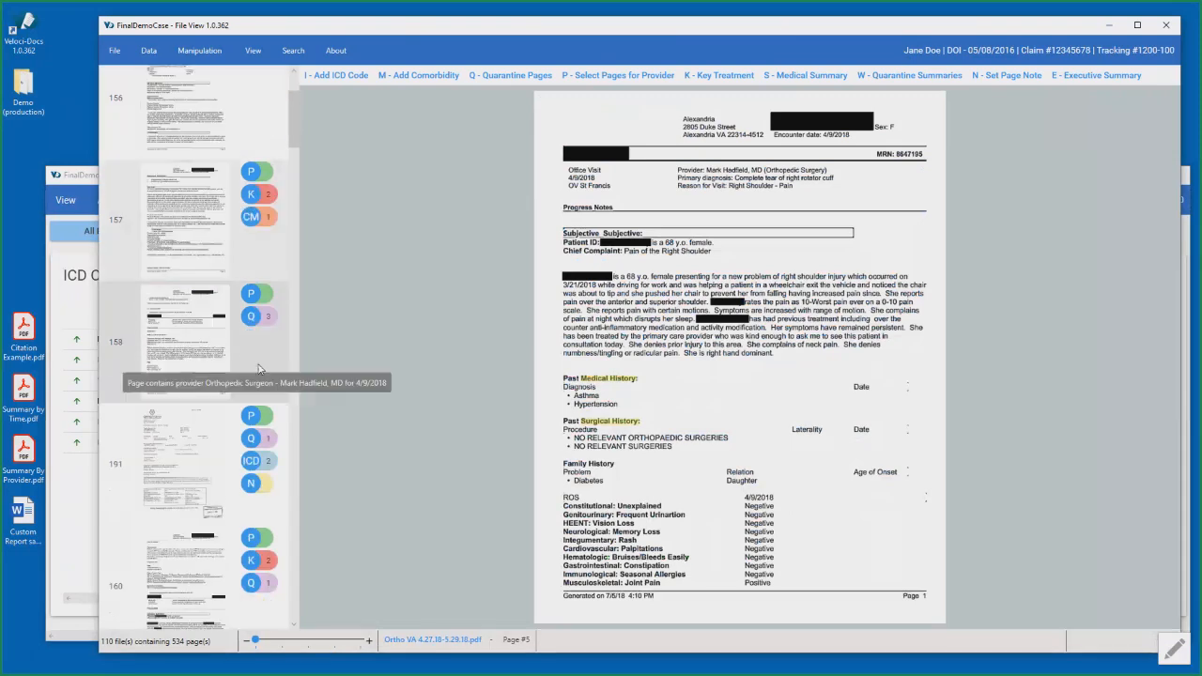
{"action": "scroll", "coordinate": [259, 369], "scroll_direction": "up", "scroll_amount": 5}
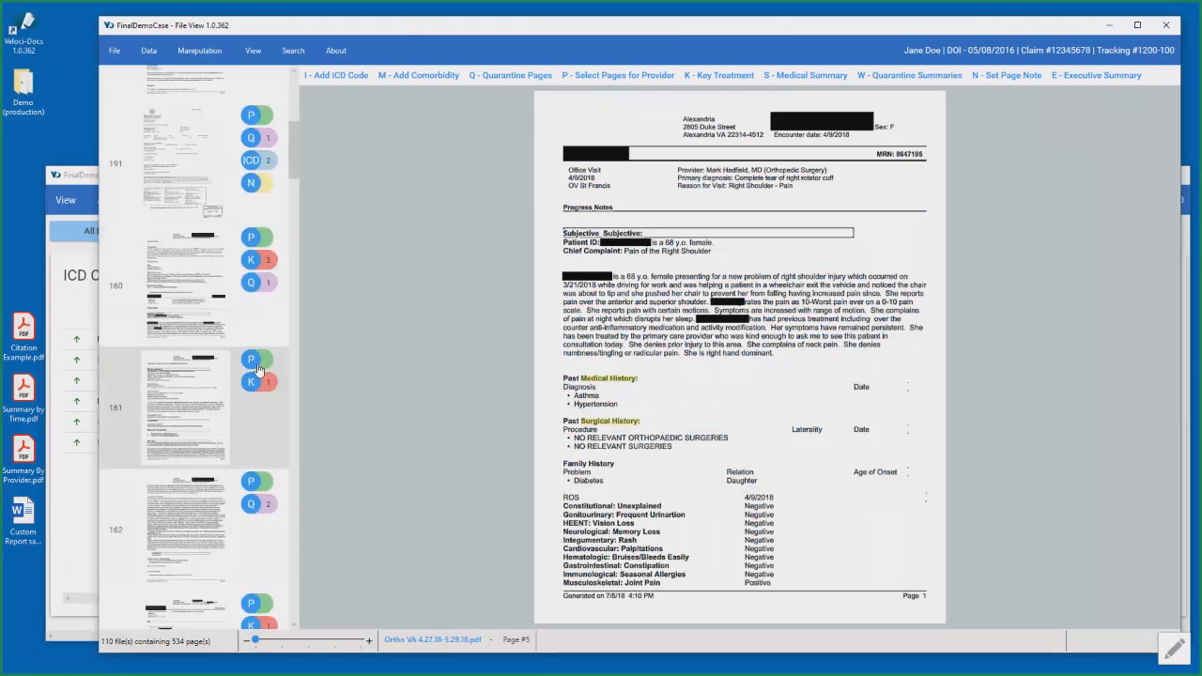
{"action": "scroll", "coordinate": [252, 339], "scroll_direction": "up", "scroll_amount": 1}
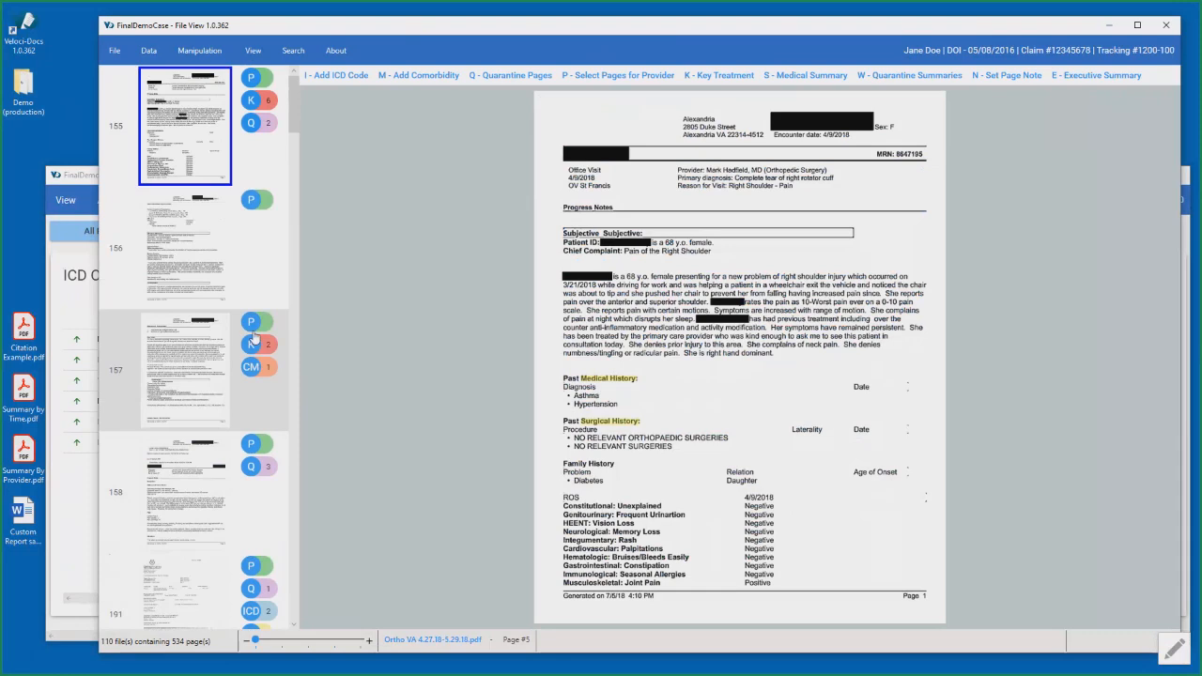
{"action": "left_click", "coordinate": [791, 83]}
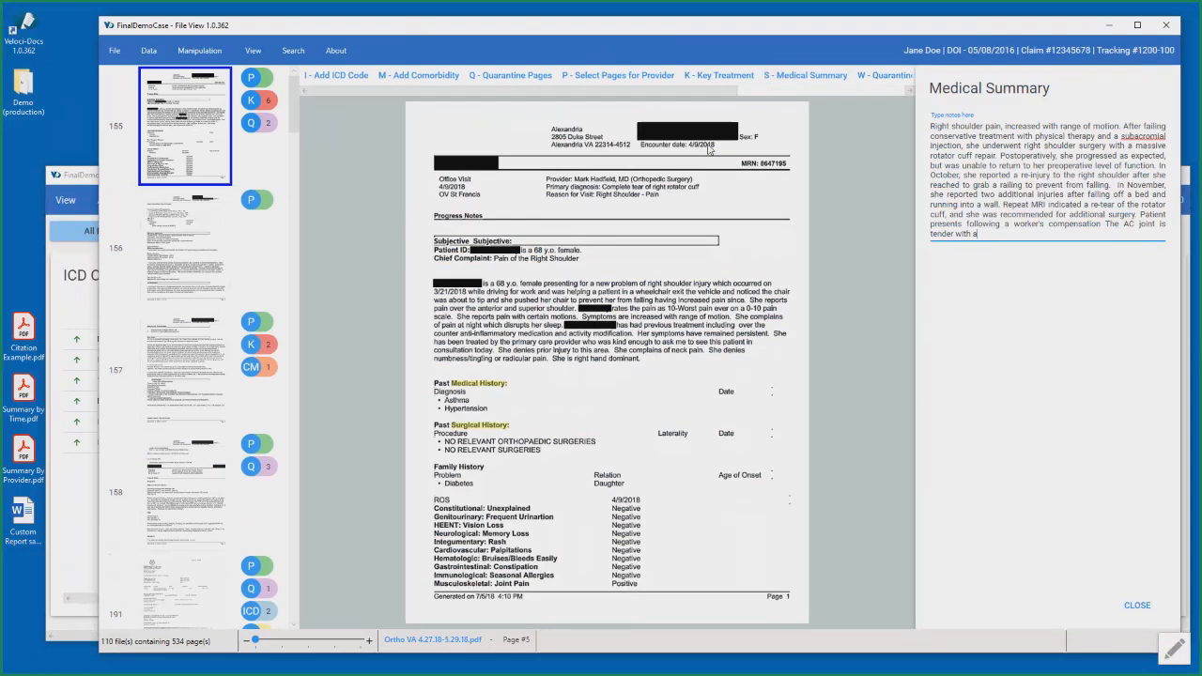
{"action": "left_click", "coordinate": [1134, 607]}
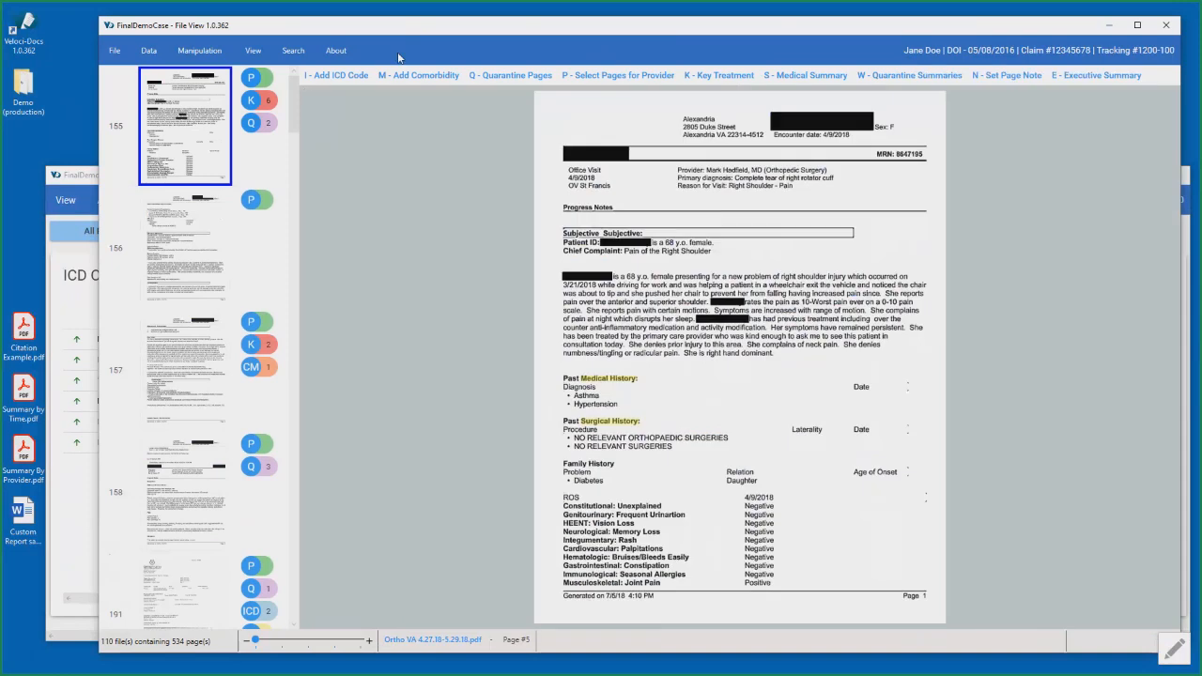
- Open the key treatment data with all categories expanded and review the Record Reviewed through Diagnostic Study entries
{"action": "left_click", "coordinate": [253, 52]}
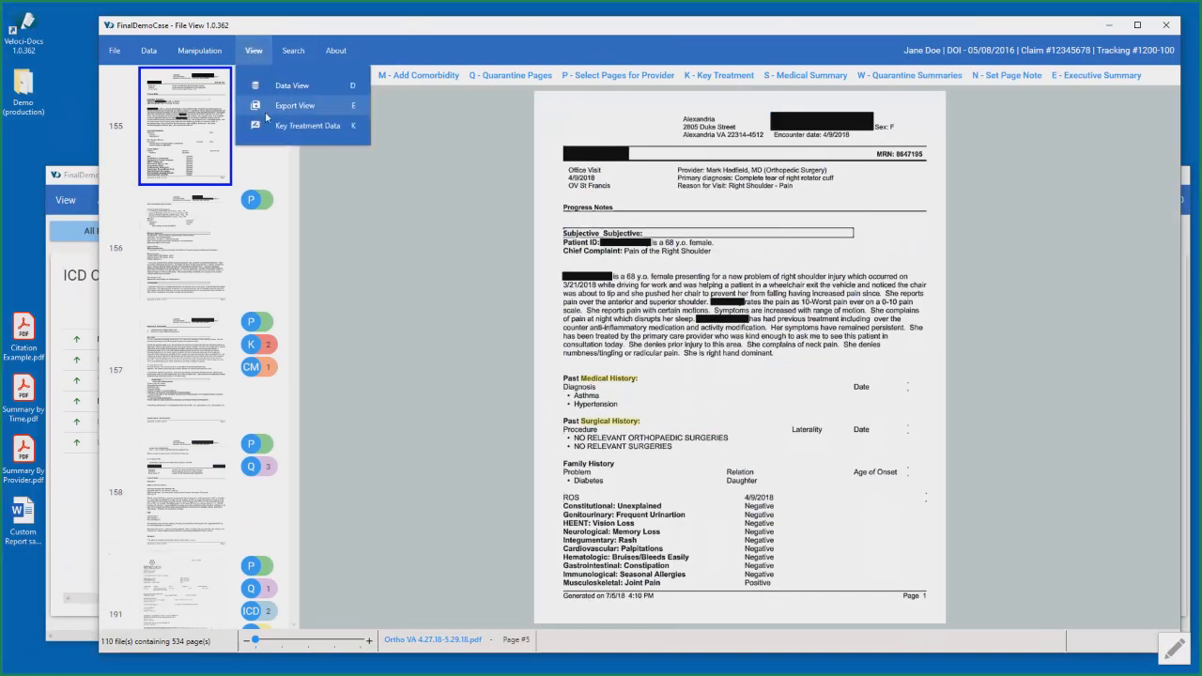
{"action": "left_click", "coordinate": [271, 128]}
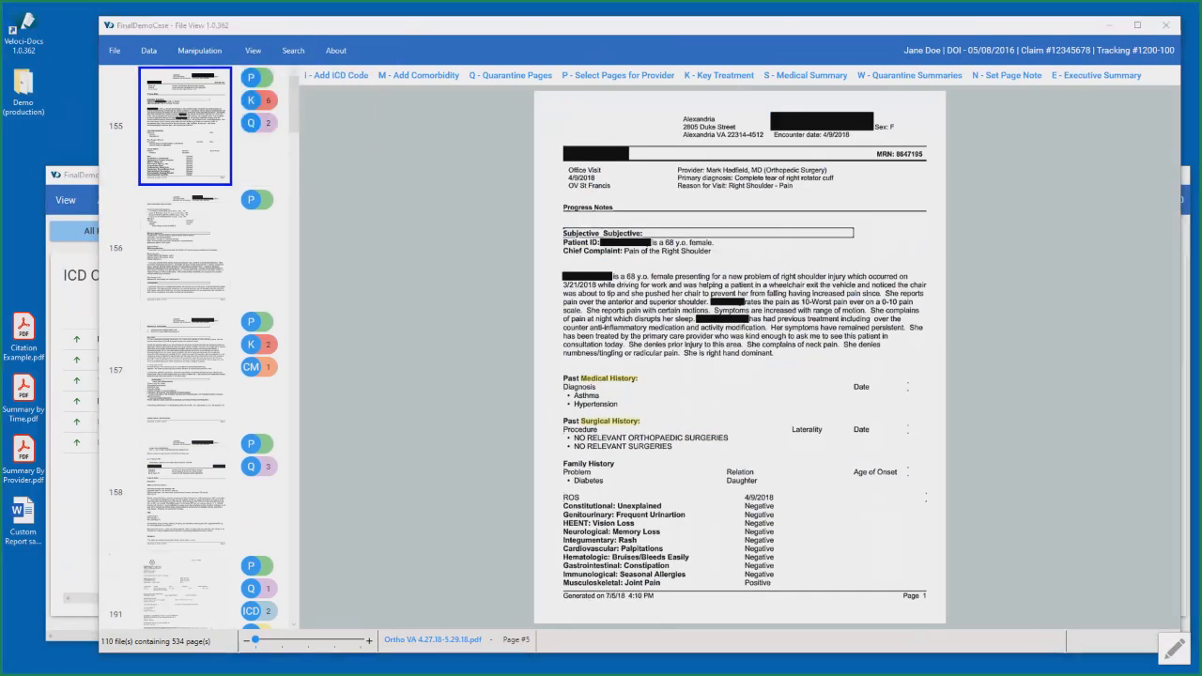
{"action": "left_click_drag", "start_coordinate": [1201, 179], "coordinate": [487, 106]}
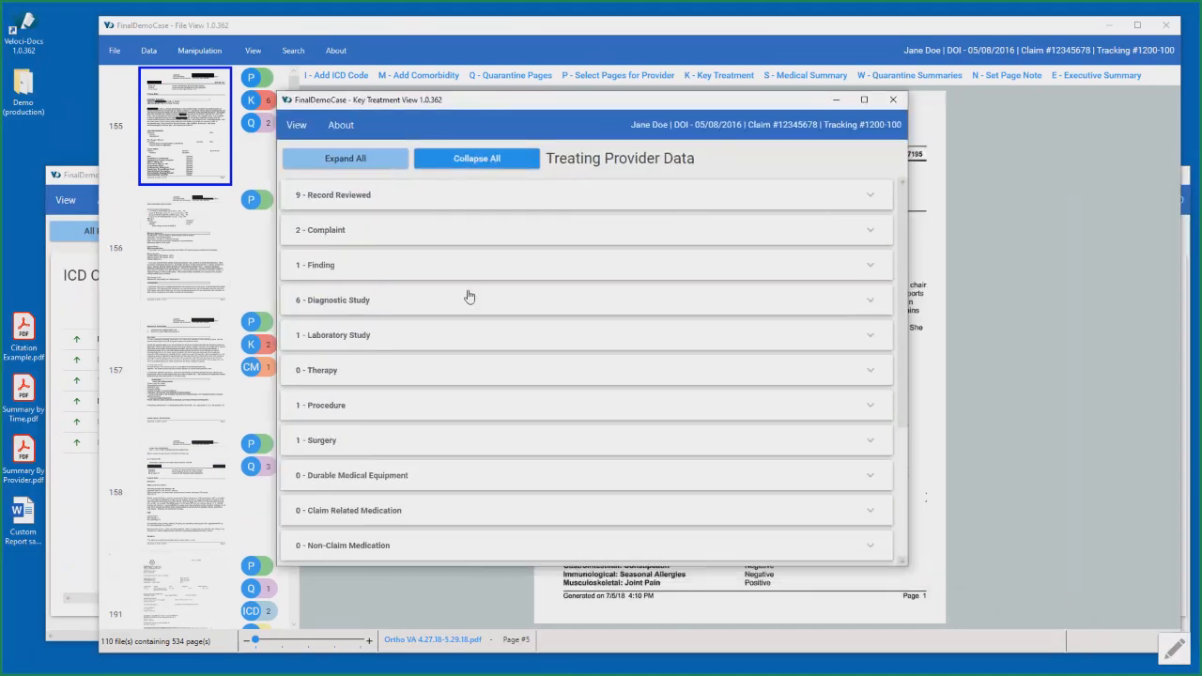
{"action": "left_click", "coordinate": [381, 161]}
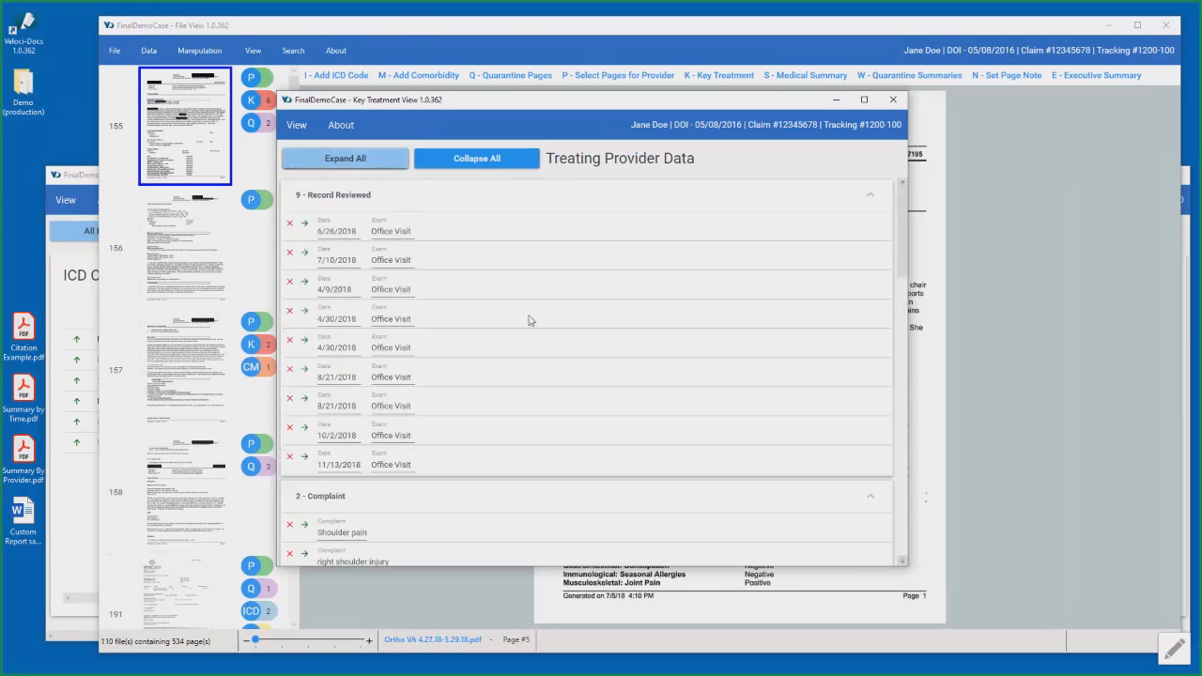
{"action": "scroll", "coordinate": [529, 316], "scroll_direction": "down", "scroll_amount": 7}
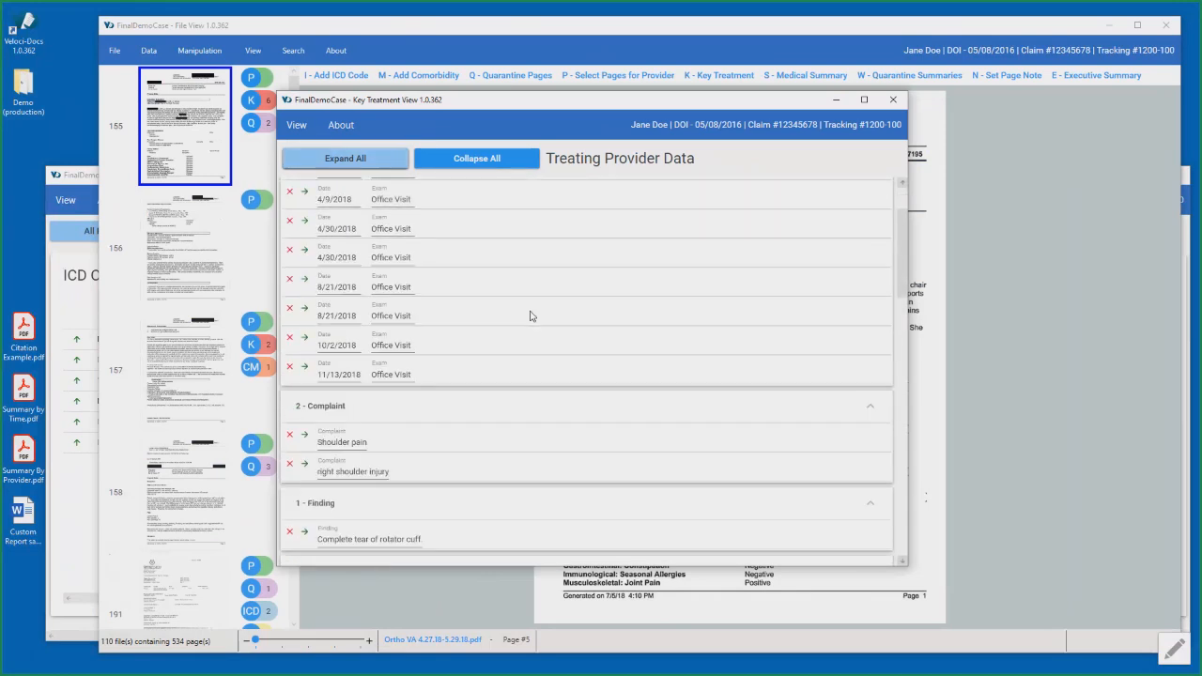
{"action": "scroll", "coordinate": [528, 306], "scroll_direction": "down", "scroll_amount": 4}
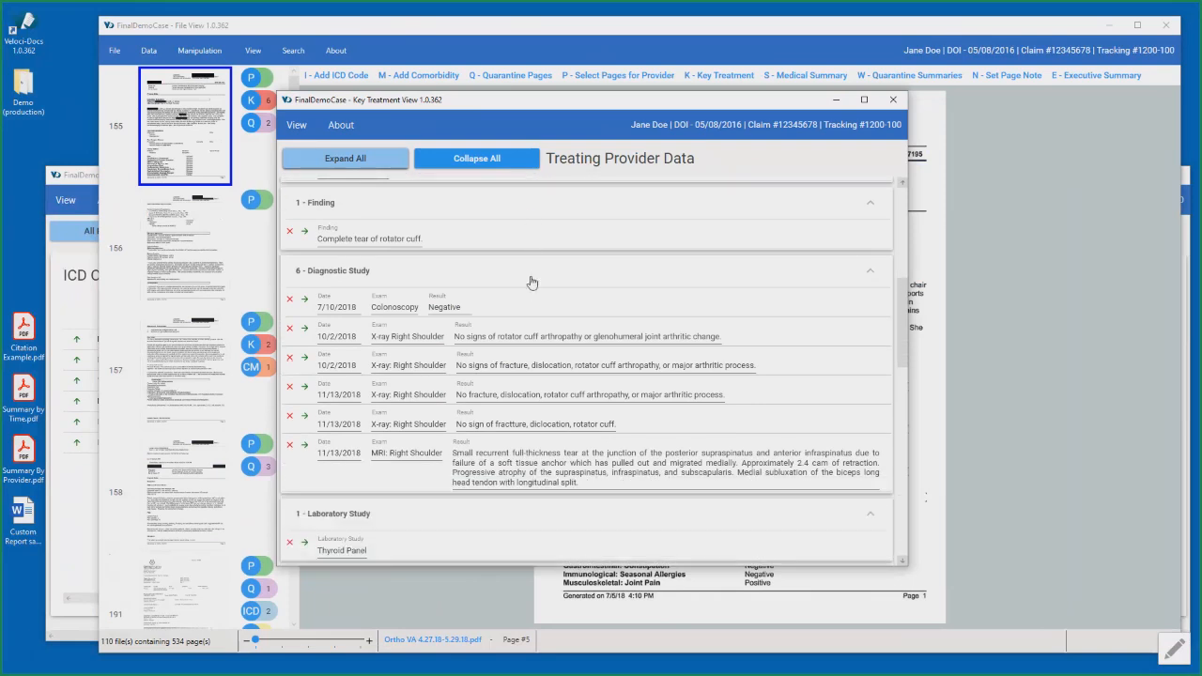
- Examine the remaining Treating Provider entries, from Laboratory Study, Procedure and Surgery down to the Recommendation list
{"action": "left_click_drag", "start_coordinate": [536, 107], "coordinate": [873, 345]}
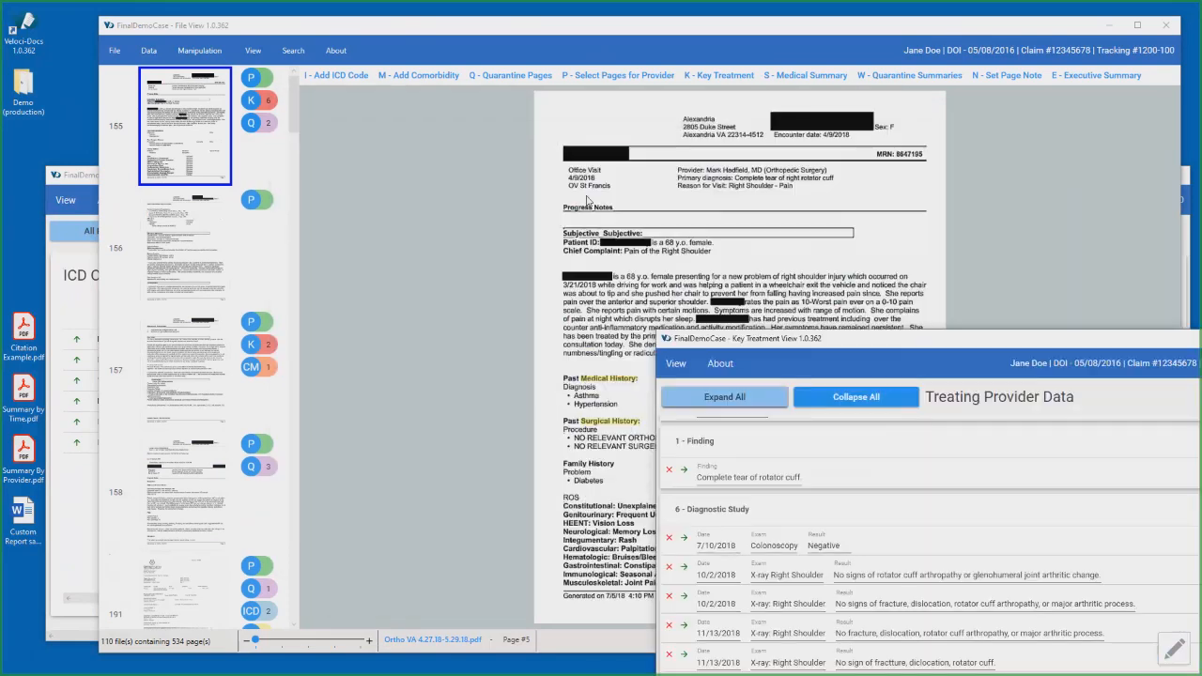
{"action": "left_click_drag", "start_coordinate": [873, 345], "coordinate": [457, 67]}
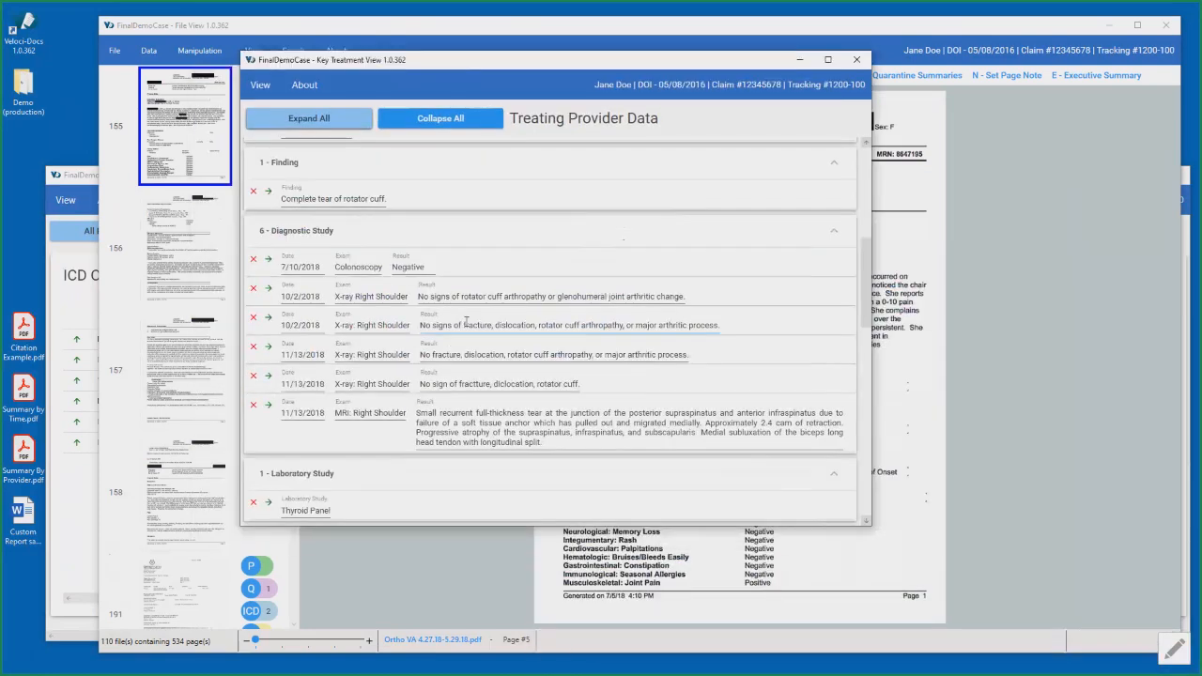
{"action": "scroll", "coordinate": [466, 324], "scroll_direction": "down", "scroll_amount": 6}
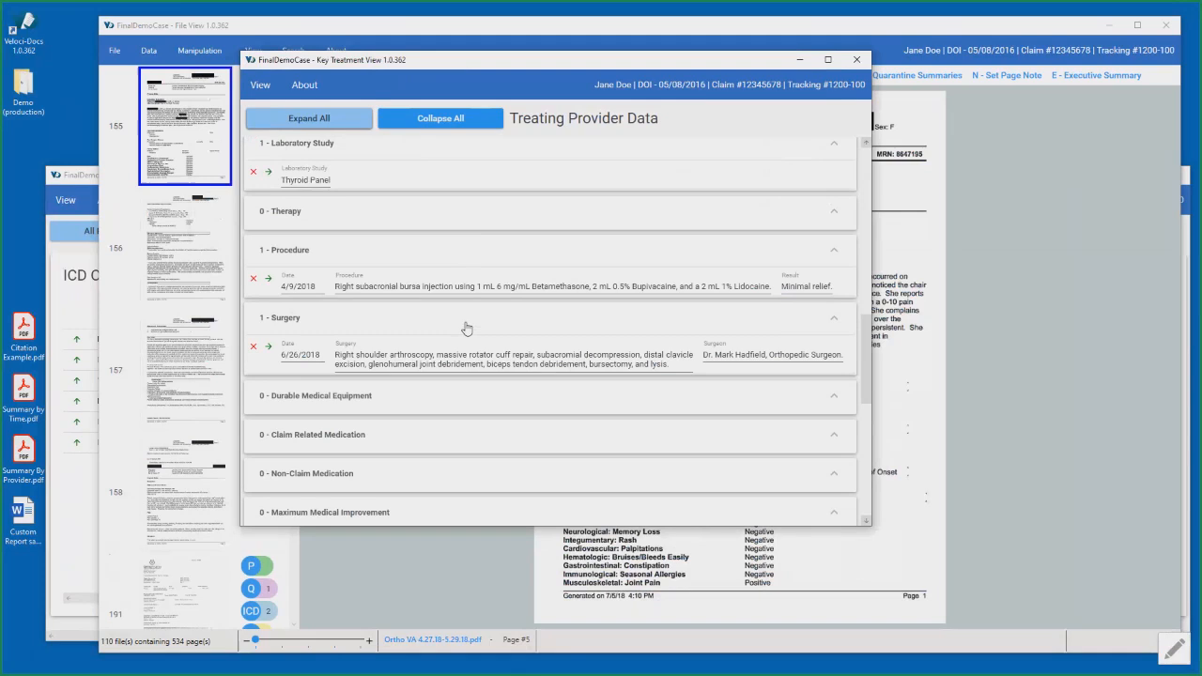
{"action": "scroll", "coordinate": [467, 327], "scroll_direction": "up", "scroll_amount": 3}
{"action": "scroll", "coordinate": [465, 321], "scroll_direction": "down", "scroll_amount": 3}
{"action": "scroll", "coordinate": [466, 324], "scroll_direction": "down", "scroll_amount": 10}
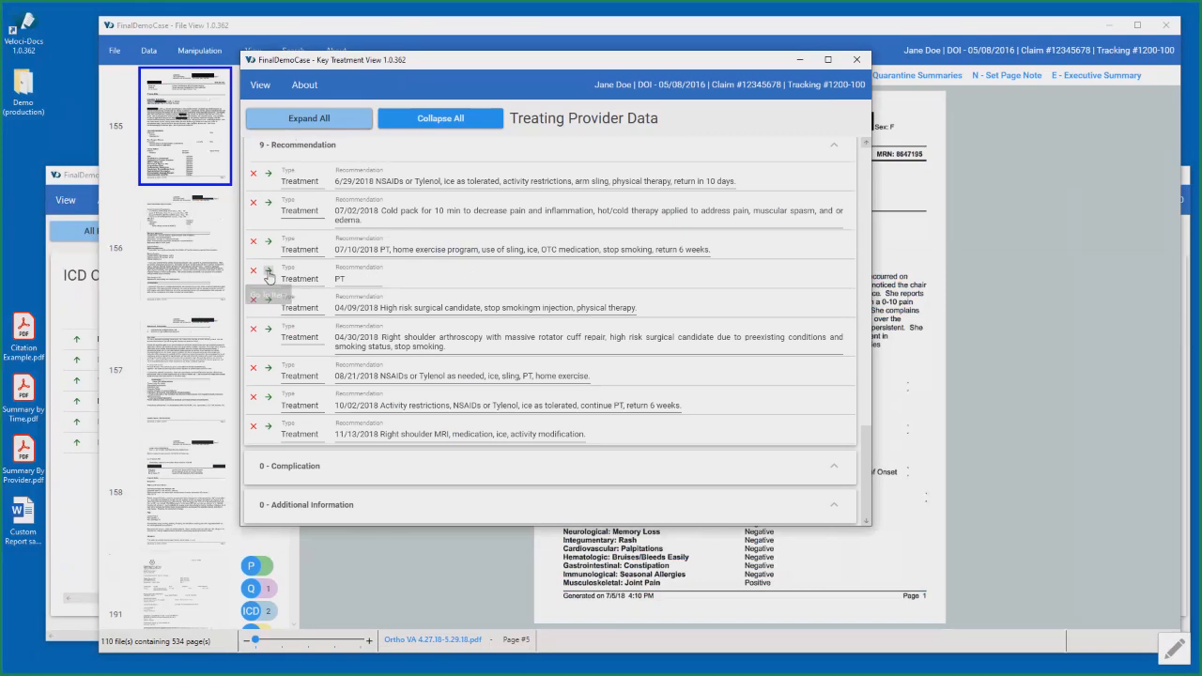
- Go to the source page of the "PT" treatment recommendation and cancel out of its key treatment form without changes
{"action": "left_click", "coordinate": [269, 277]}
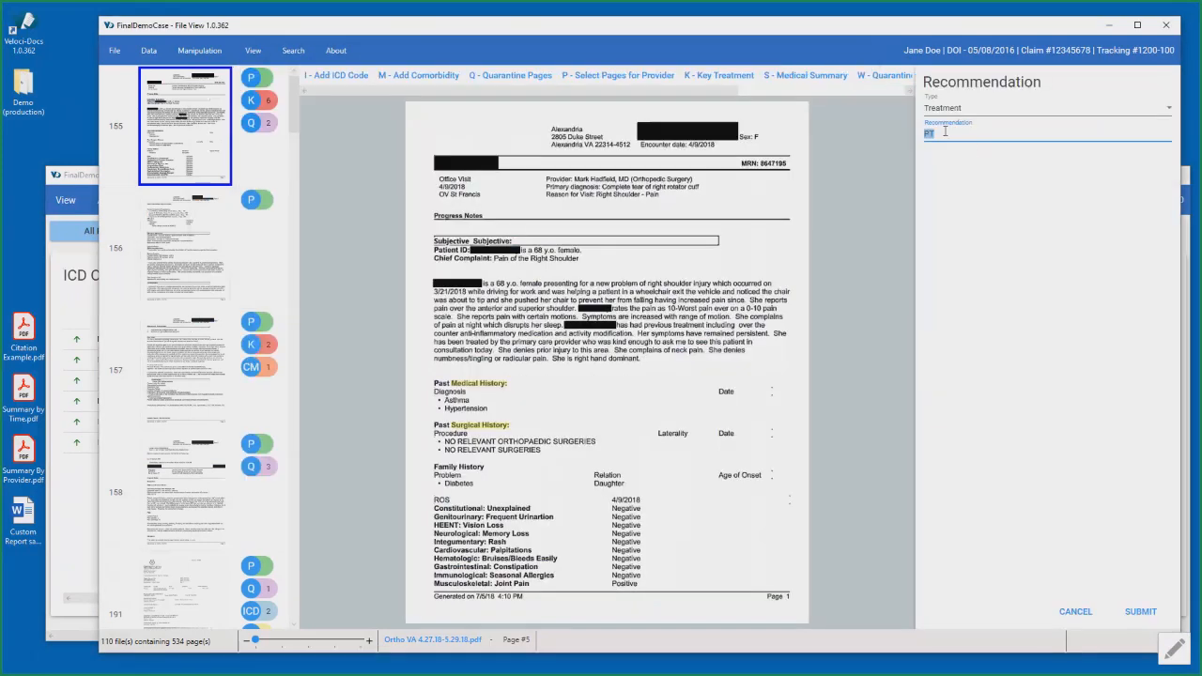
{"action": "left_click", "coordinate": [1071, 612]}
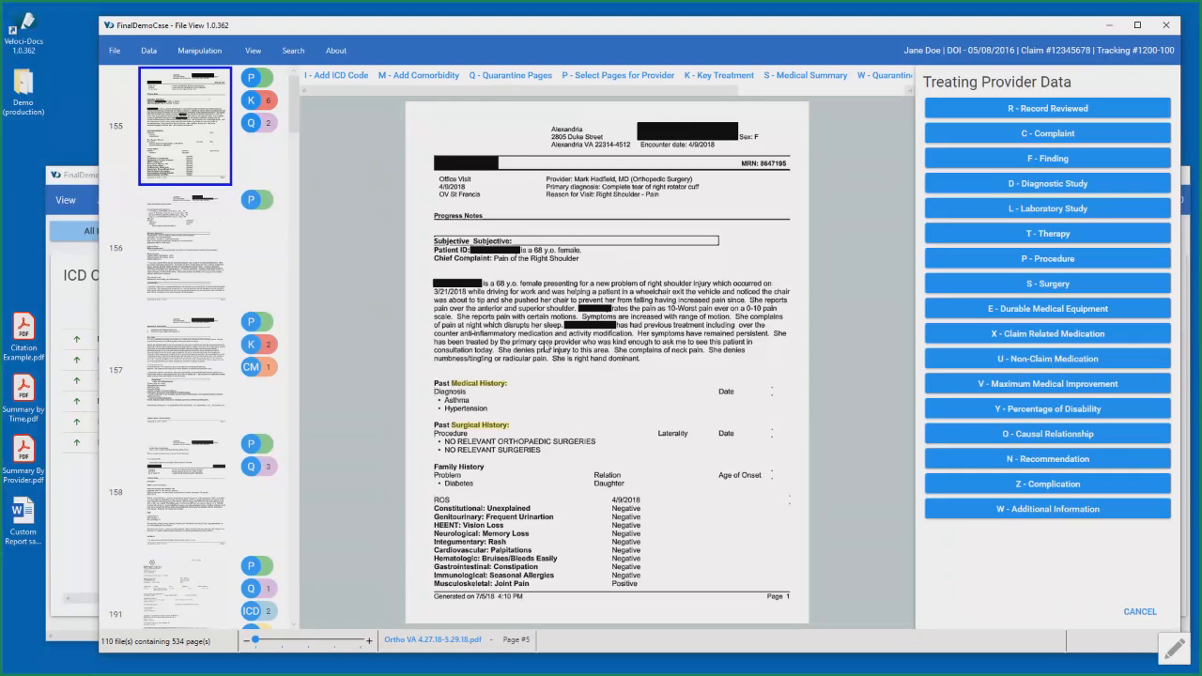
{"action": "left_click", "coordinate": [1130, 612]}
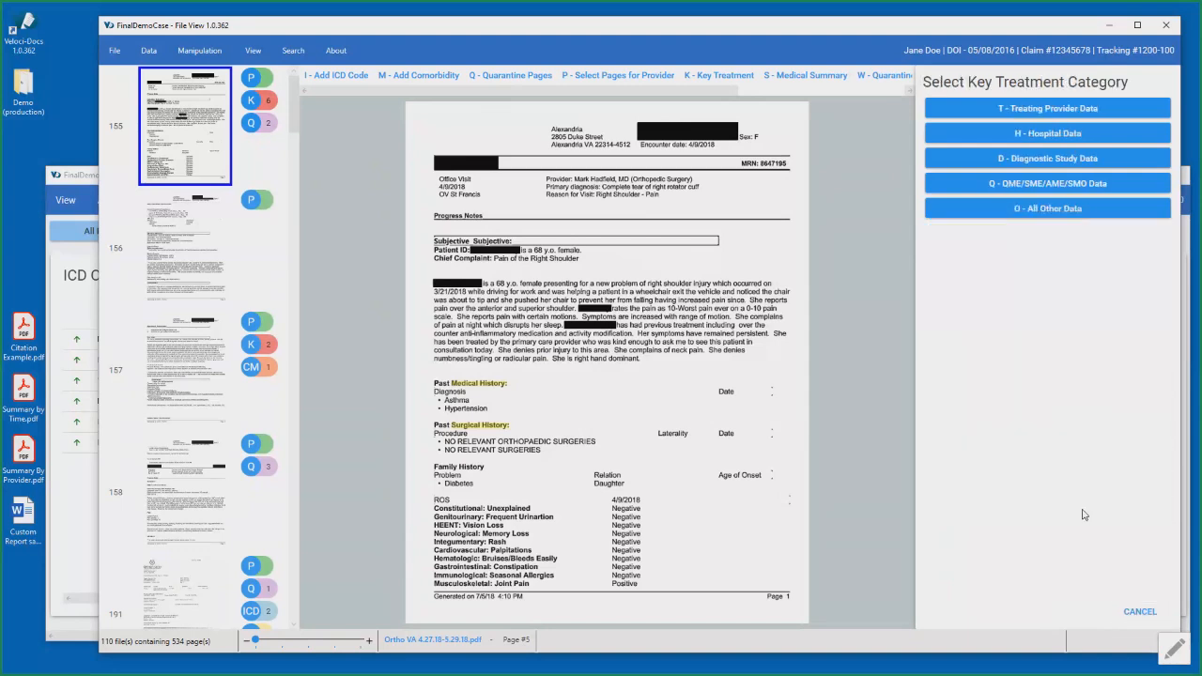
{"action": "left_click", "coordinate": [1128, 612]}
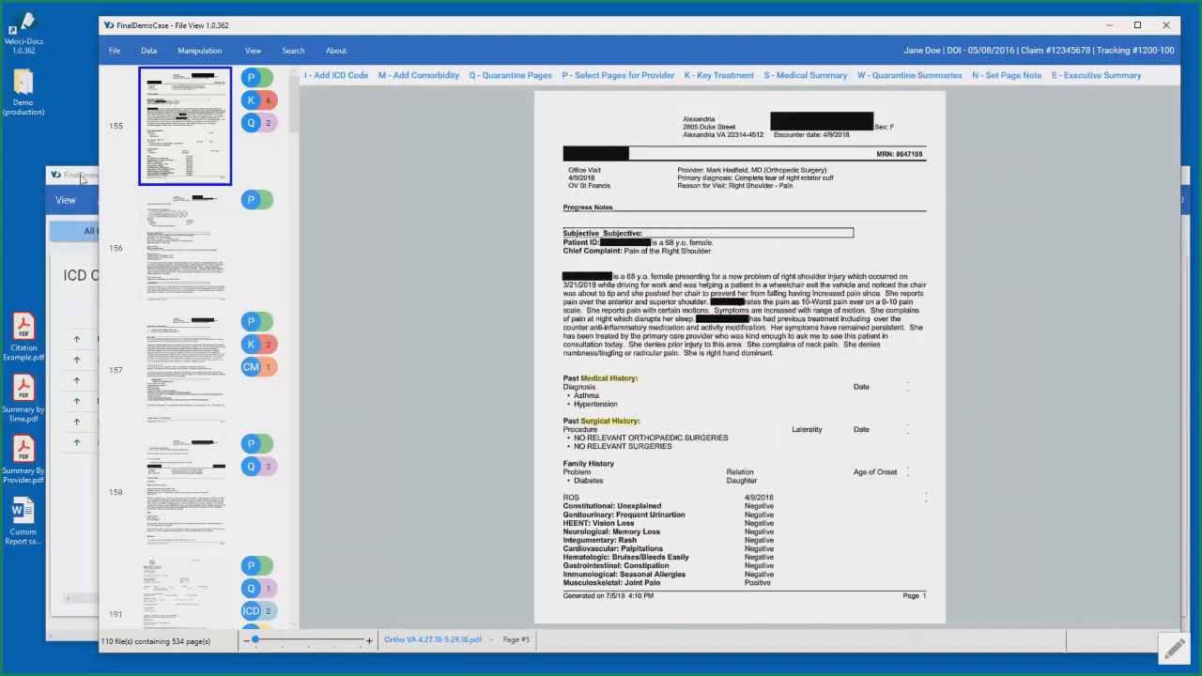
- Replace the orthopedic surgeon filter in the data view with the Prescription Summary quarantine filter
{"action": "left_click", "coordinate": [81, 178]}
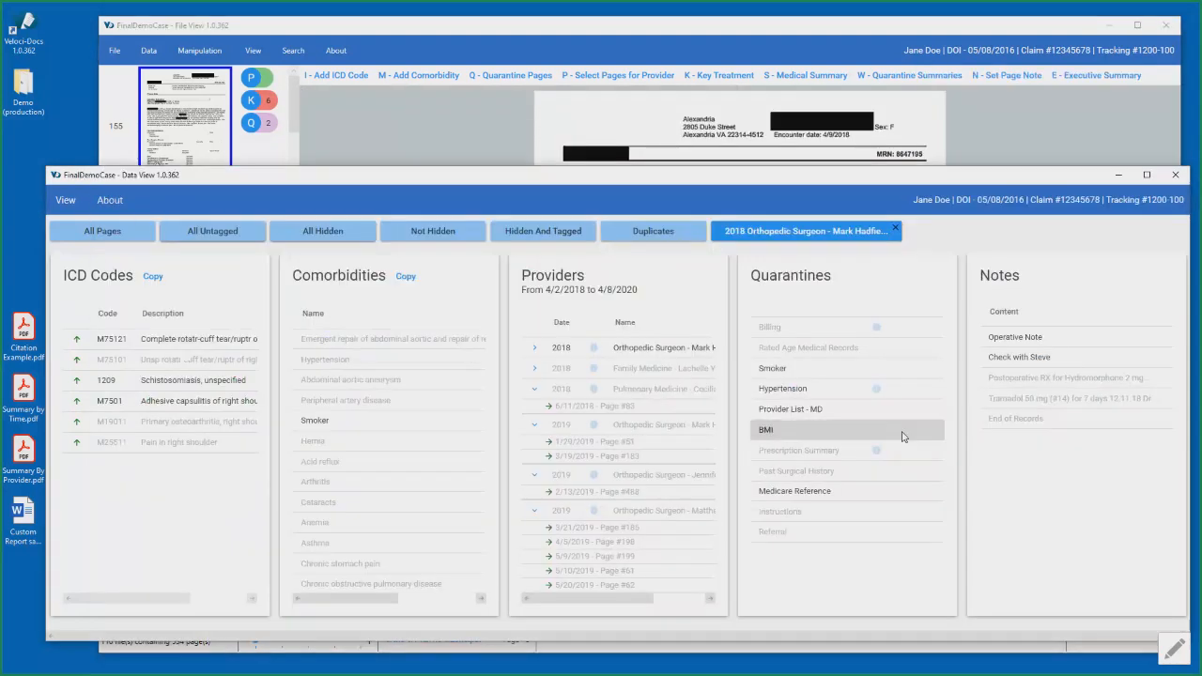
{"action": "left_click", "coordinate": [895, 229]}
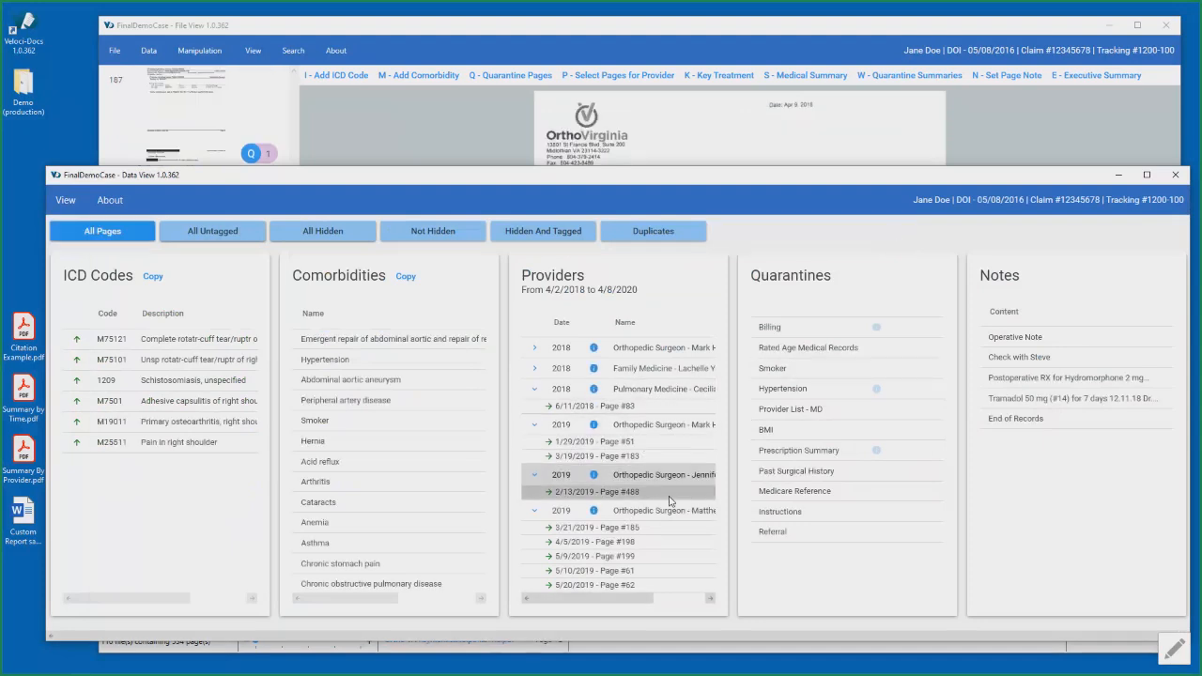
{"action": "left_click", "coordinate": [789, 452]}
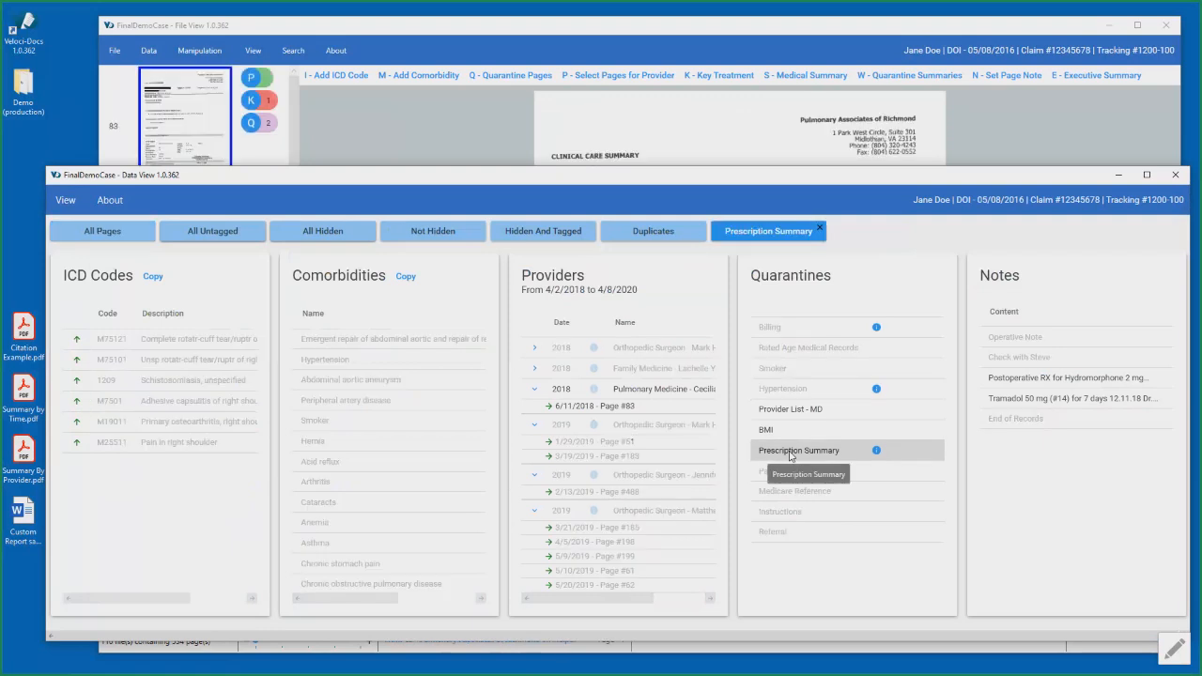
- View pages 354 and 289 among the pages quarantined under Prescription Summary
{"action": "left_click", "coordinate": [799, 30]}
{"action": "left_click_drag", "start_coordinate": [295, 178], "coordinate": [300, 547]}
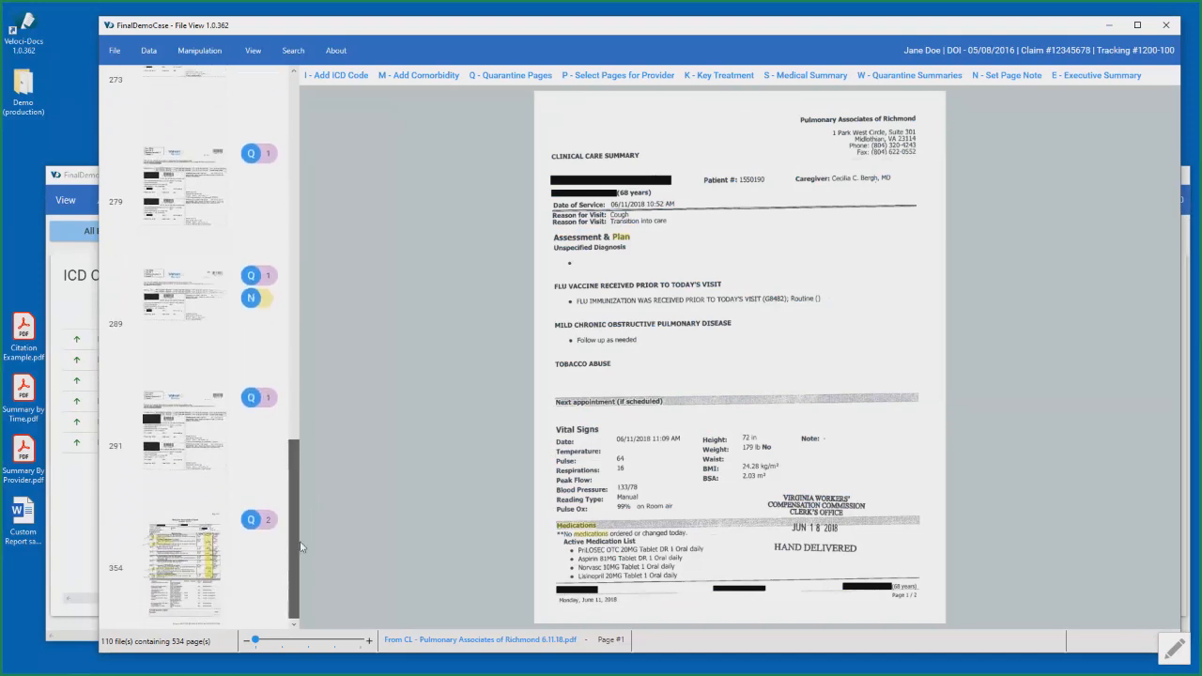
{"action": "left_click", "coordinate": [178, 556]}
{"action": "left_click", "coordinate": [188, 319]}
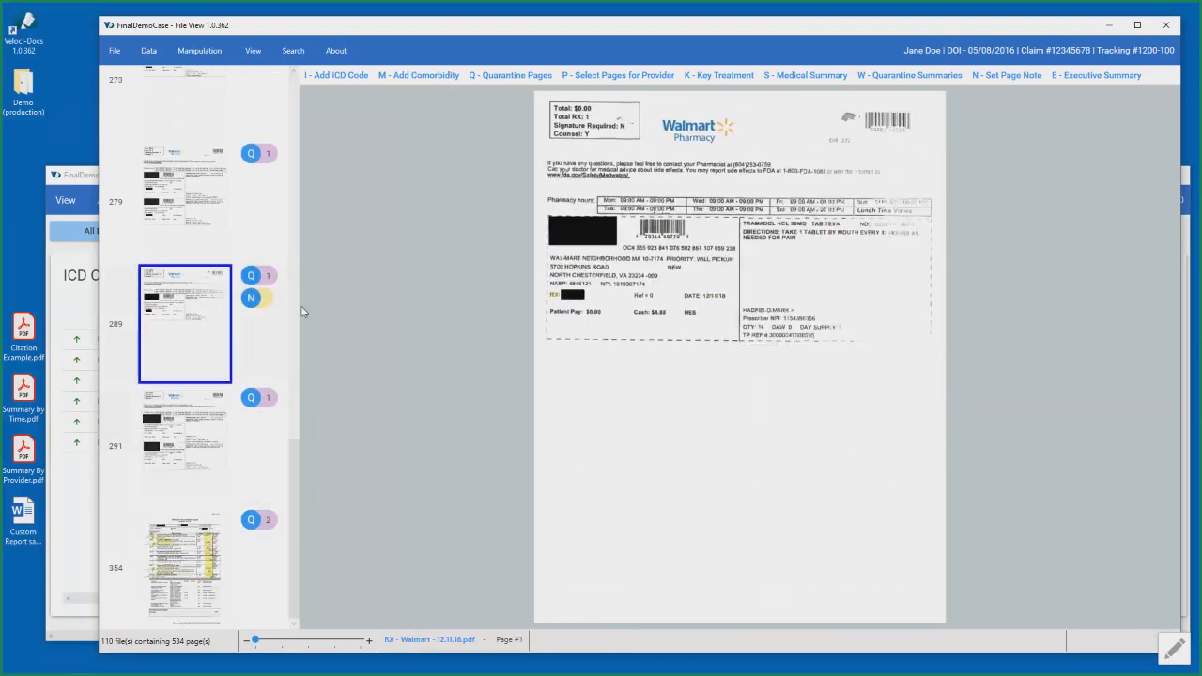
- Open the Prescription Summary quarantine summary and try to add the promethazine name copied from page 279, removing the pasted text again
{"action": "left_click", "coordinate": [883, 77]}
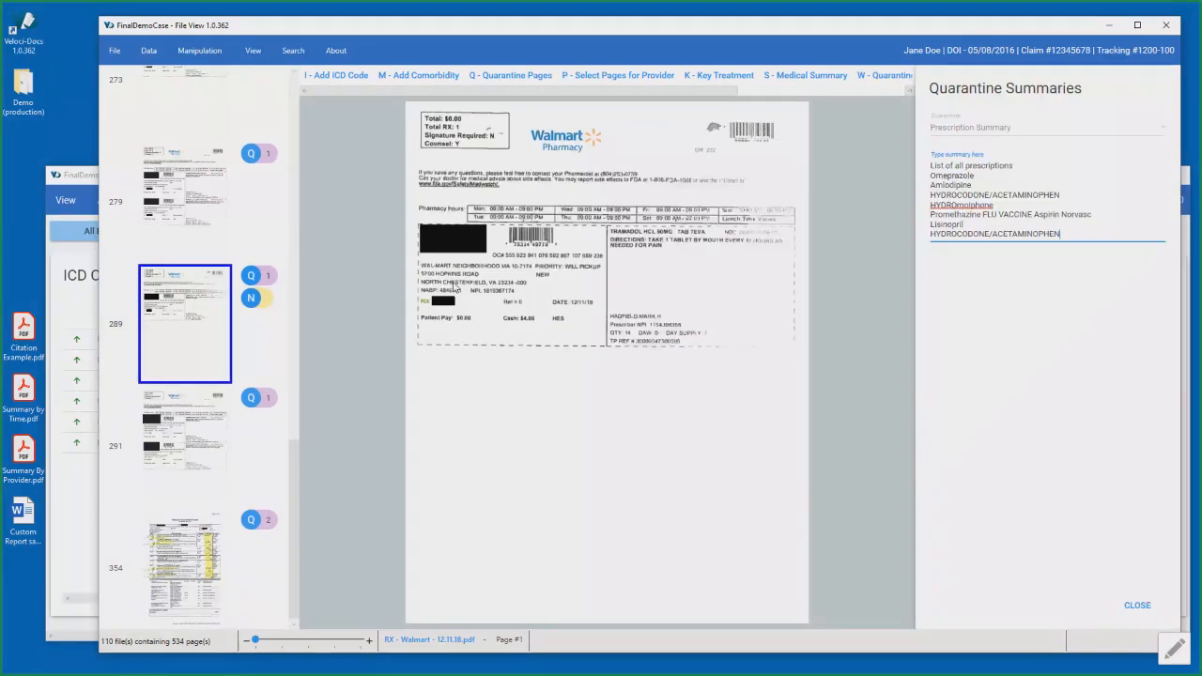
{"action": "left_click", "coordinate": [210, 223]}
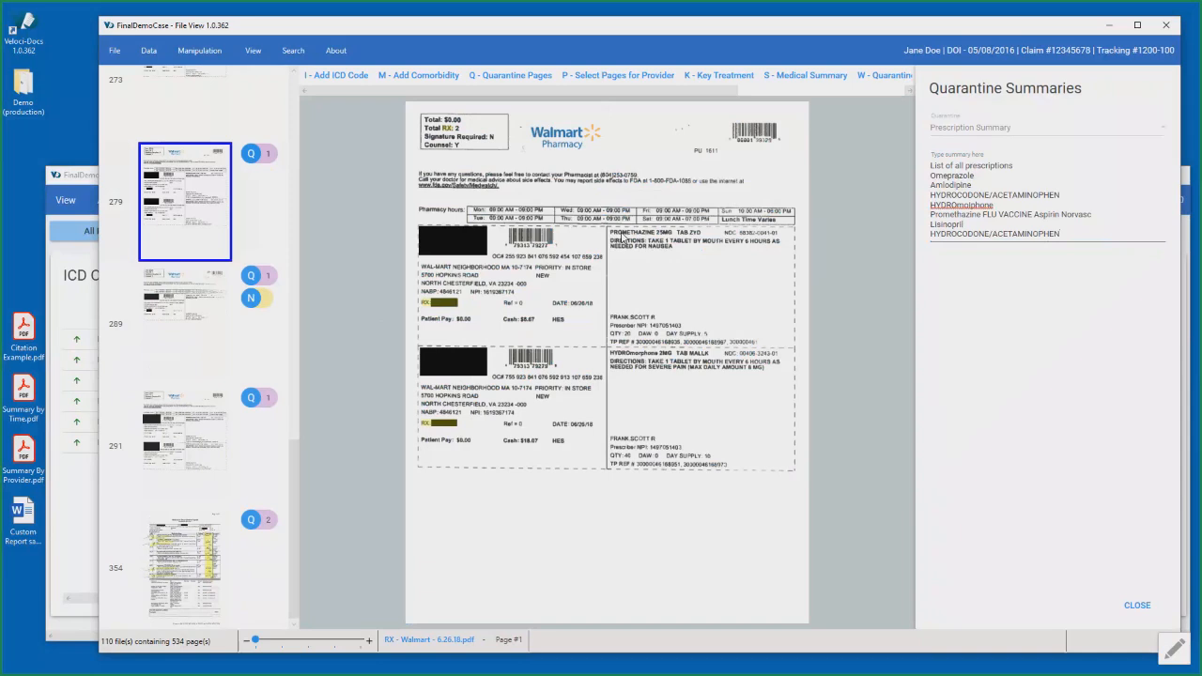
{"action": "double_click", "coordinate": [619, 235]}
{"action": "key", "text": "ctrl+c"}
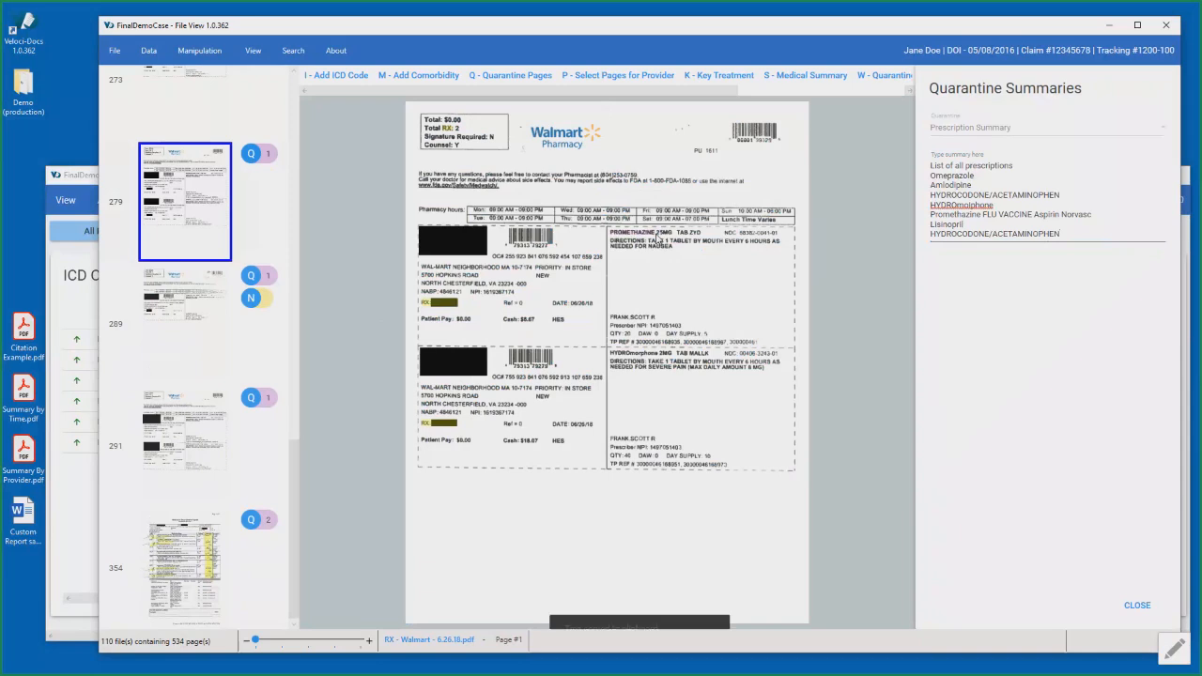
{"action": "left_click", "coordinate": [1078, 228]}
{"action": "key", "text": "Return"}
{"action": "key", "text": "ctrl+v"}
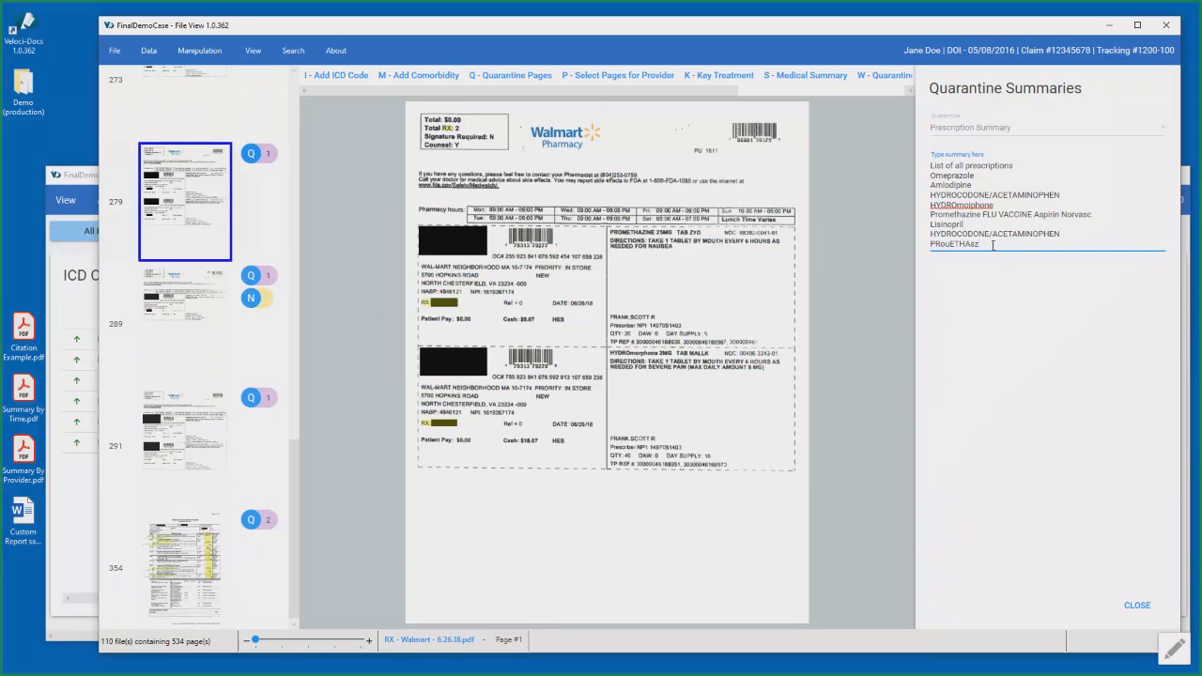
{"action": "left_click_drag", "start_coordinate": [992, 245], "coordinate": [894, 259]}
{"action": "key", "text": "BackSpace"}
- View quarantined pages 289, 291 and 112 alongside the Prescription Summary text, and close the summary
{"action": "left_click", "coordinate": [192, 330]}
{"action": "left_click", "coordinate": [188, 438]}
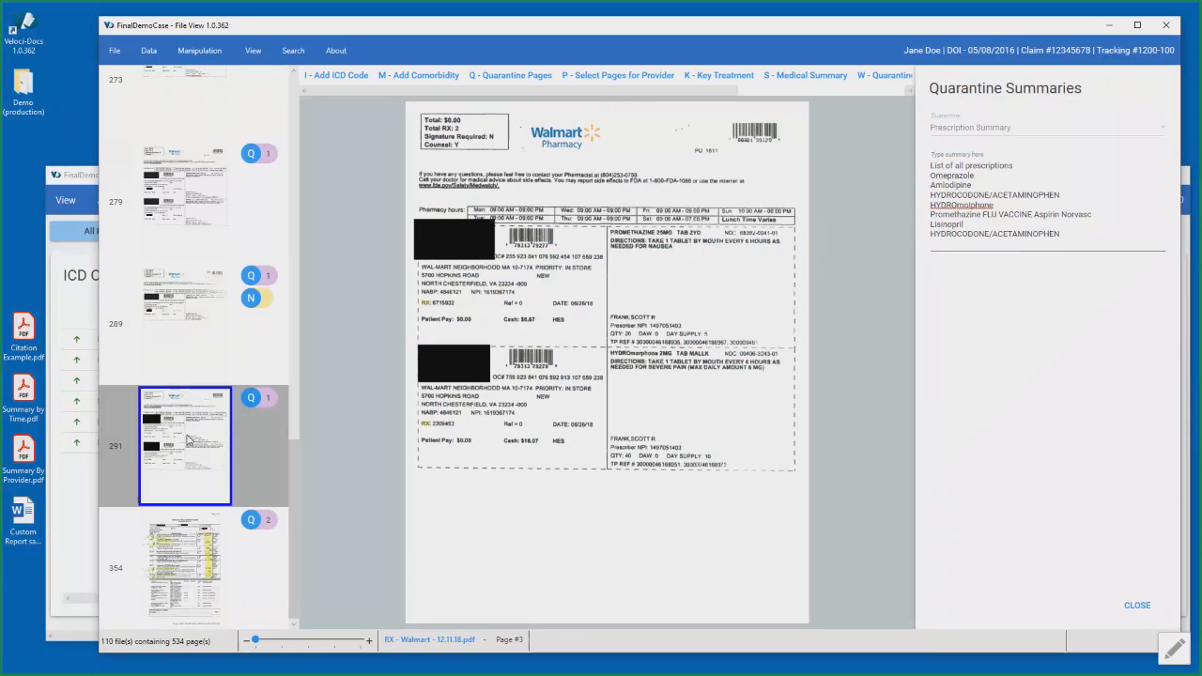
{"action": "scroll", "coordinate": [188, 439], "scroll_direction": "up", "scroll_amount": 5}
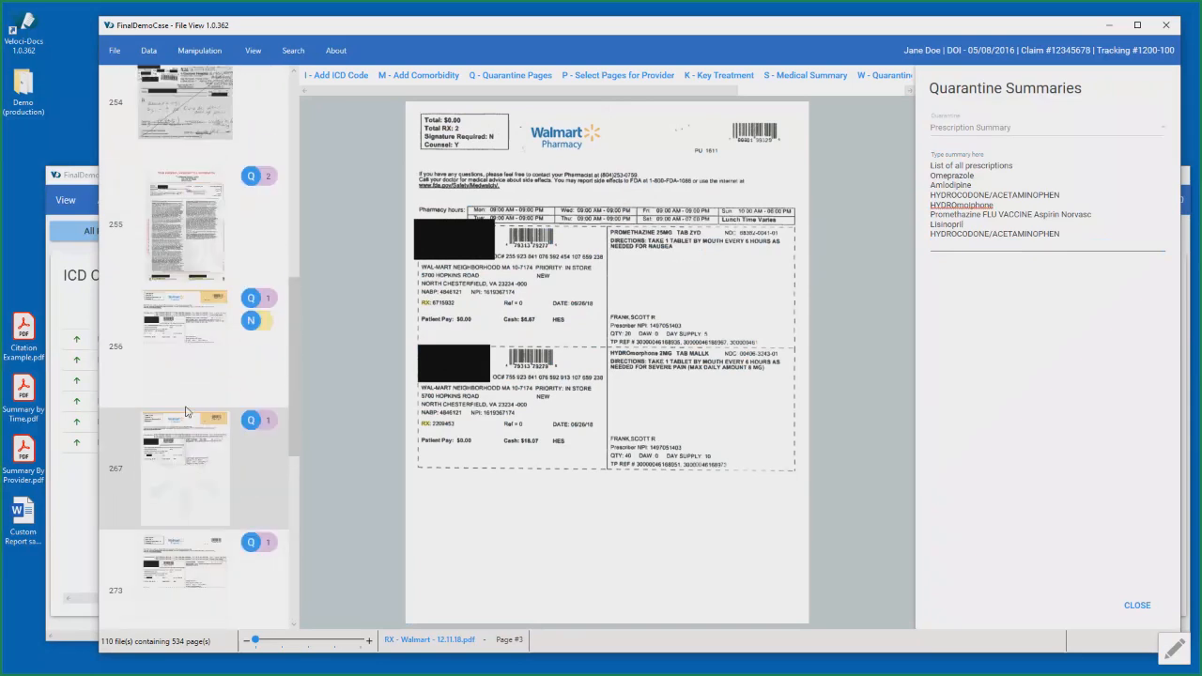
{"action": "scroll", "coordinate": [185, 412], "scroll_direction": "up", "scroll_amount": 4}
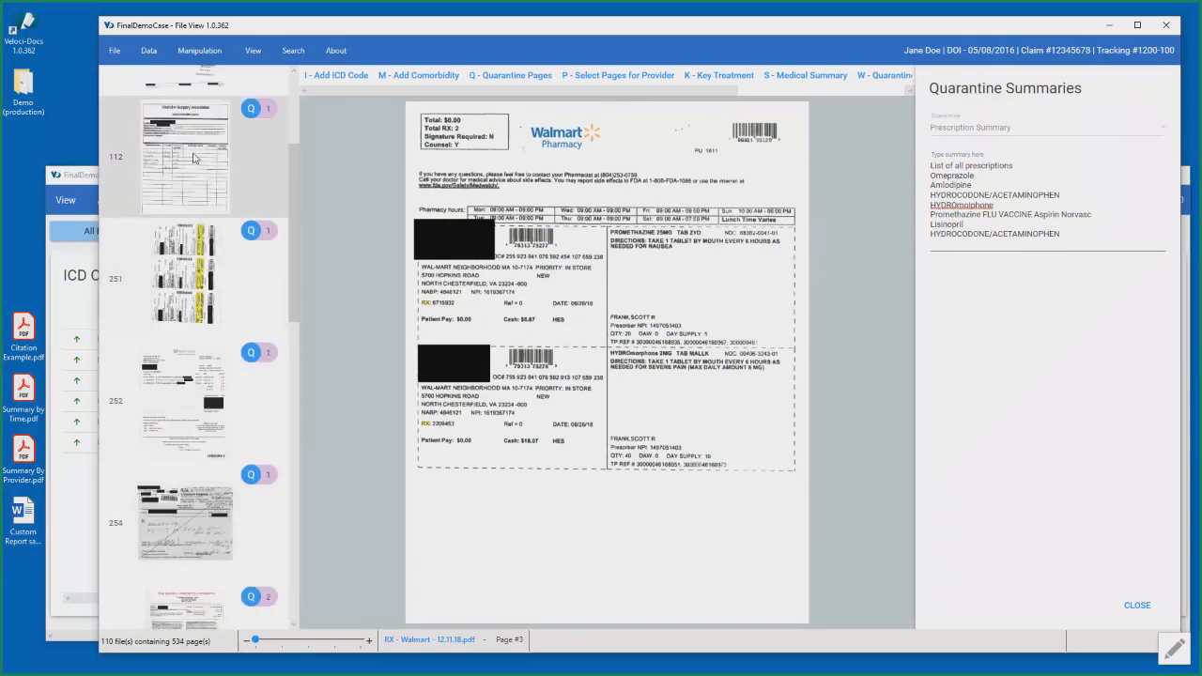
{"action": "left_click", "coordinate": [195, 158]}
{"action": "scroll", "coordinate": [215, 348], "scroll_direction": "up", "scroll_amount": 3}
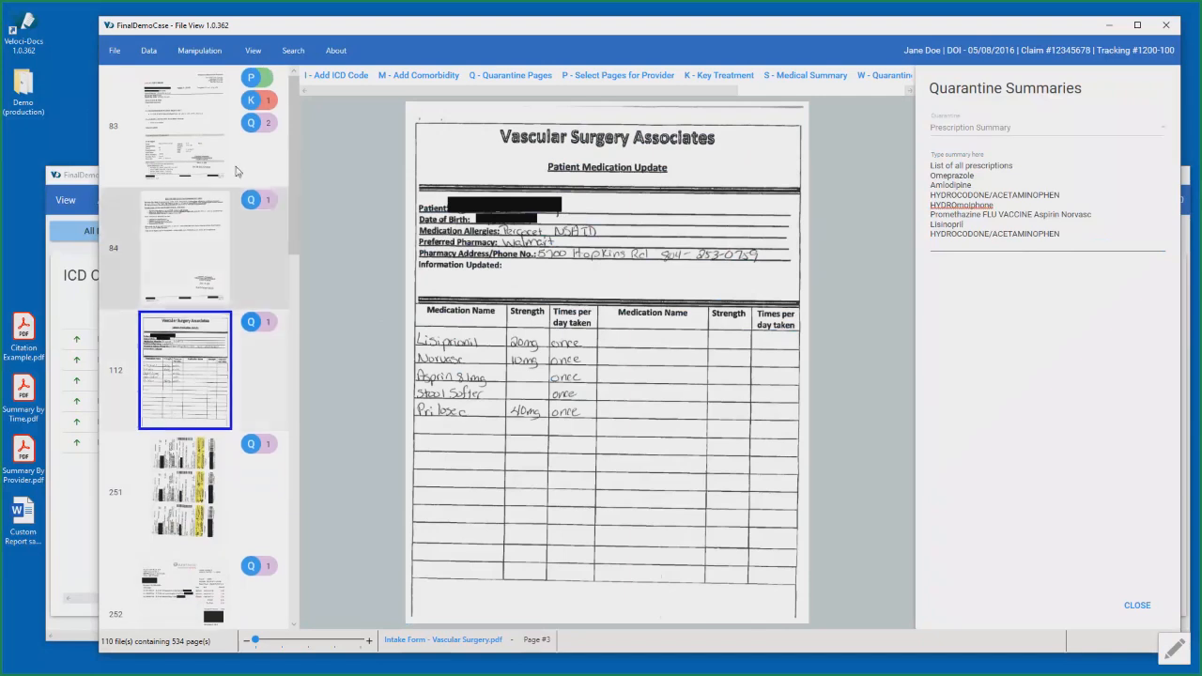
{"action": "left_click", "coordinate": [1161, 615]}
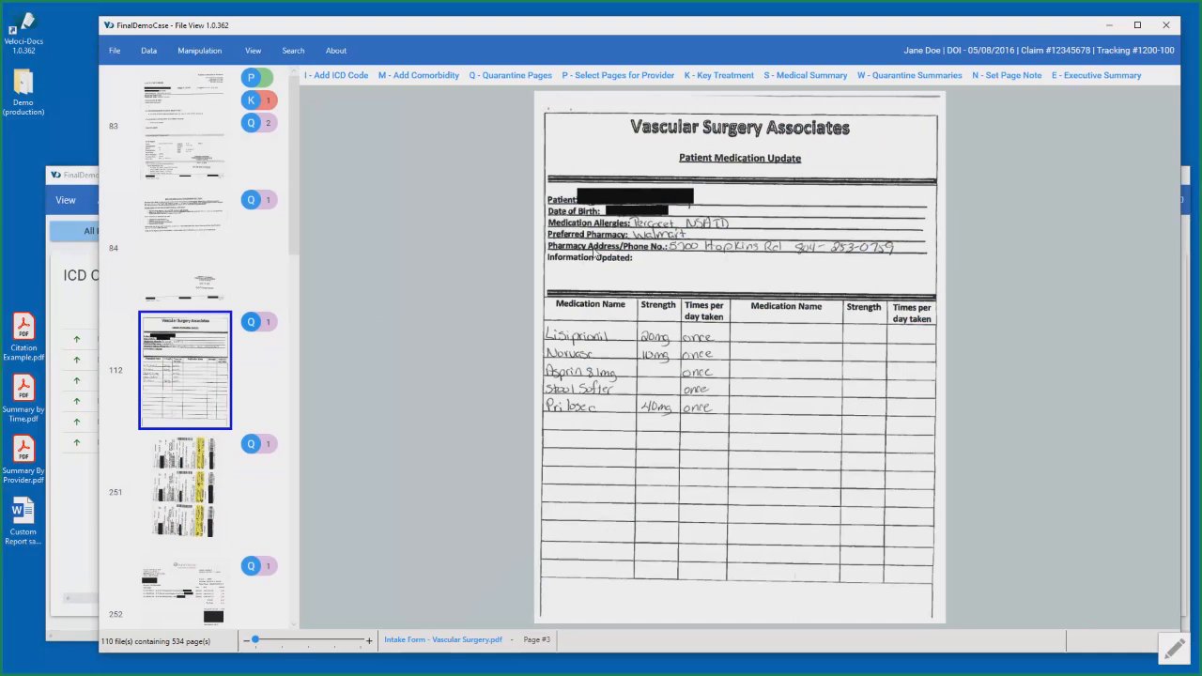
- Remove the Prescription Summary filter in the data view and collapse all expanded provider entries
{"action": "left_click", "coordinate": [85, 181]}
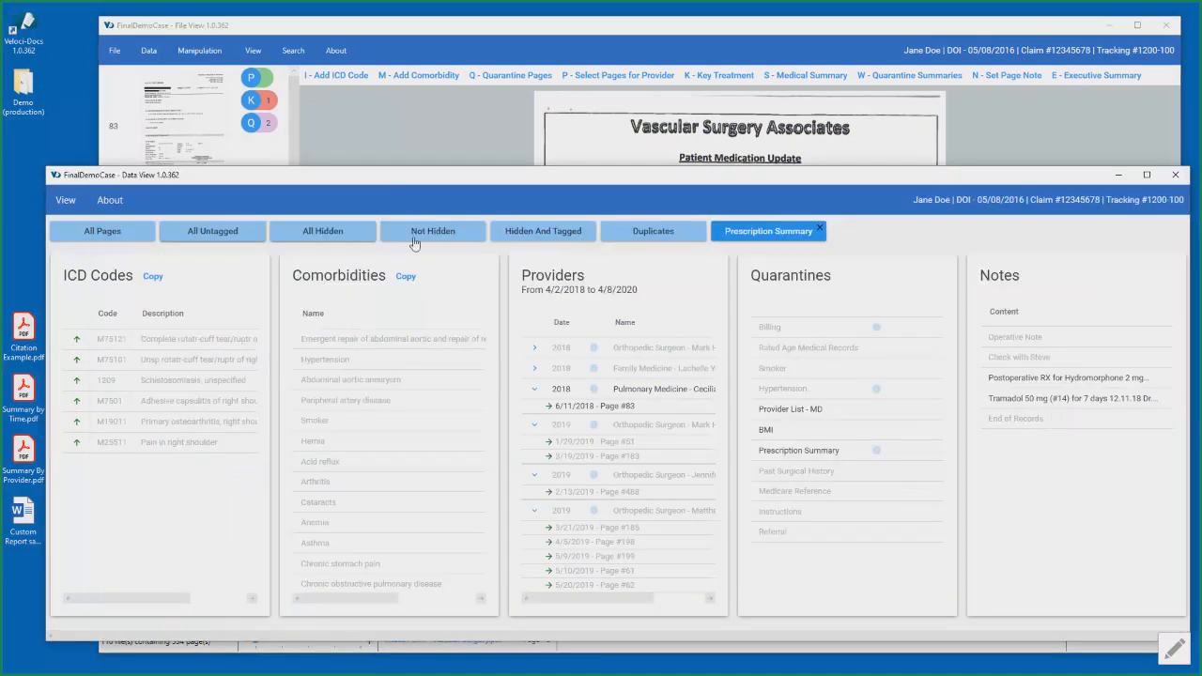
{"action": "left_click", "coordinate": [820, 229]}
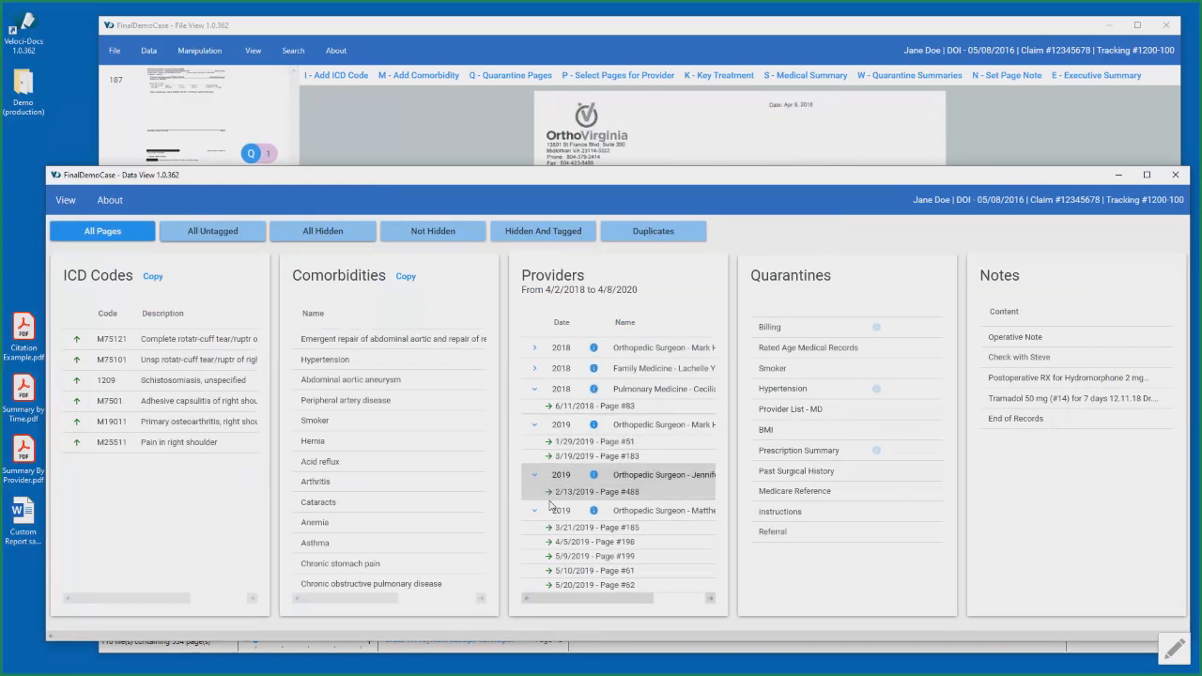
{"action": "left_click", "coordinate": [535, 476]}
{"action": "left_click", "coordinate": [535, 496]}
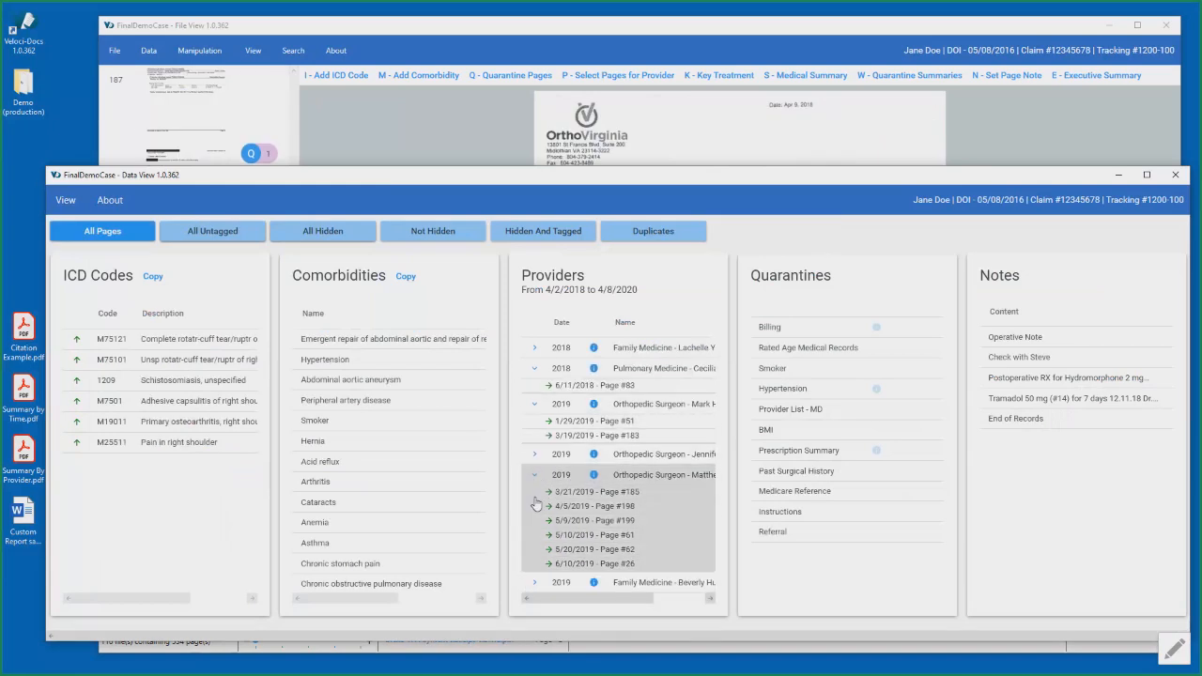
{"action": "left_click", "coordinate": [534, 403]}
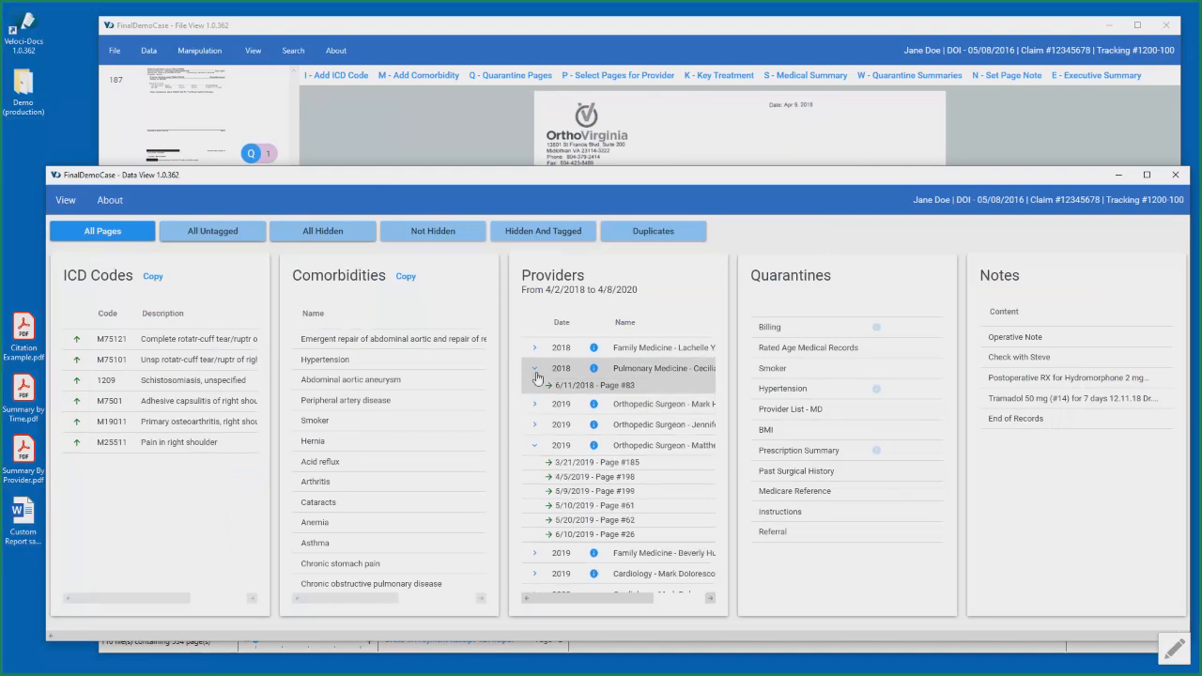
{"action": "left_click", "coordinate": [536, 372]}
{"action": "left_click", "coordinate": [536, 432]}
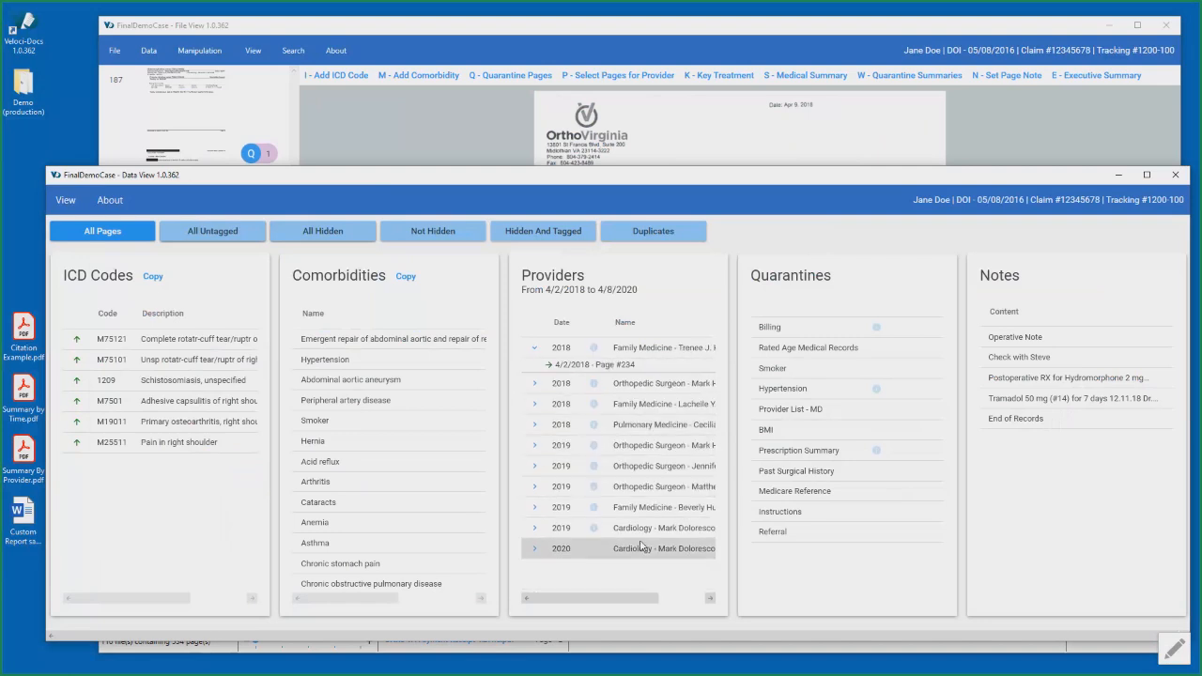
{"action": "left_click", "coordinate": [535, 347]}
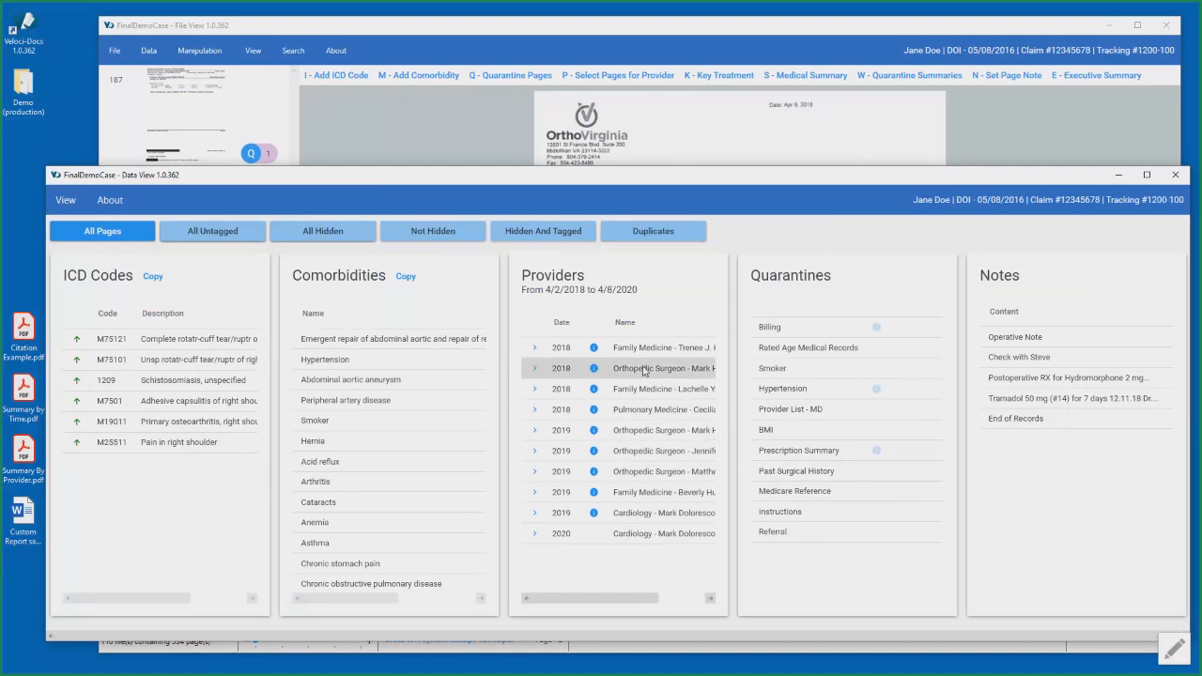
- Go to the source page of the Abdominal aortic aneurysm comorbidity and to page 488 of the orthopedic surgeon visit dated 2/13/2019
{"action": "left_click", "coordinate": [370, 385]}
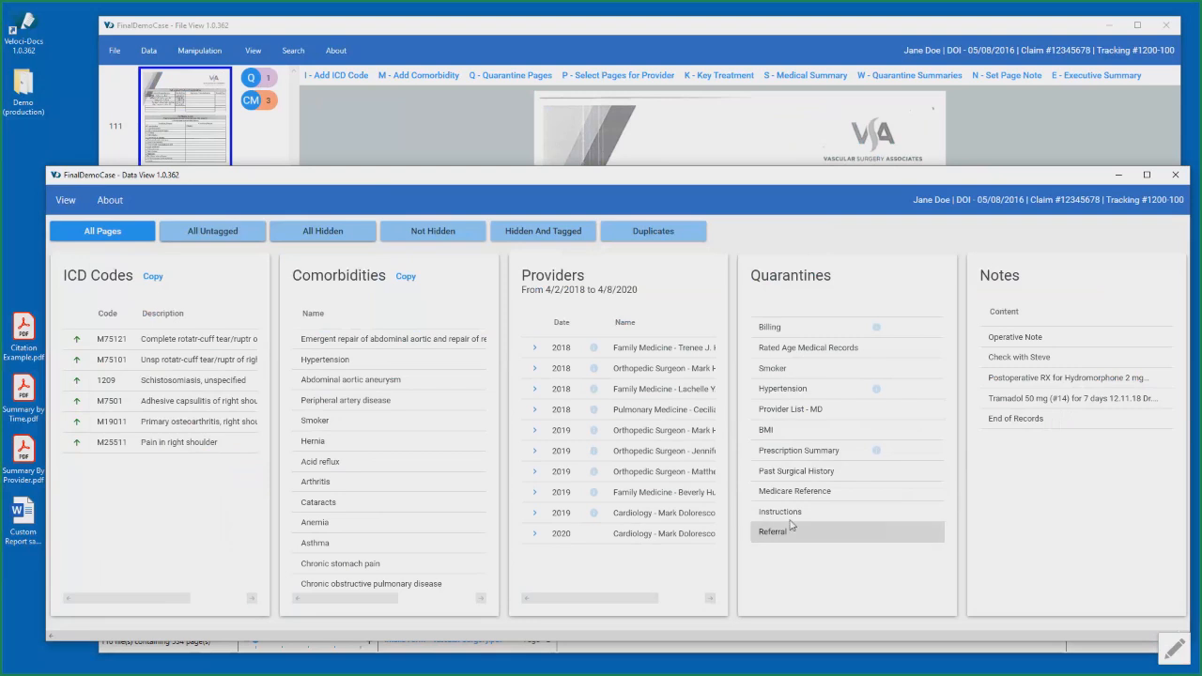
{"action": "left_click", "coordinate": [536, 433]}
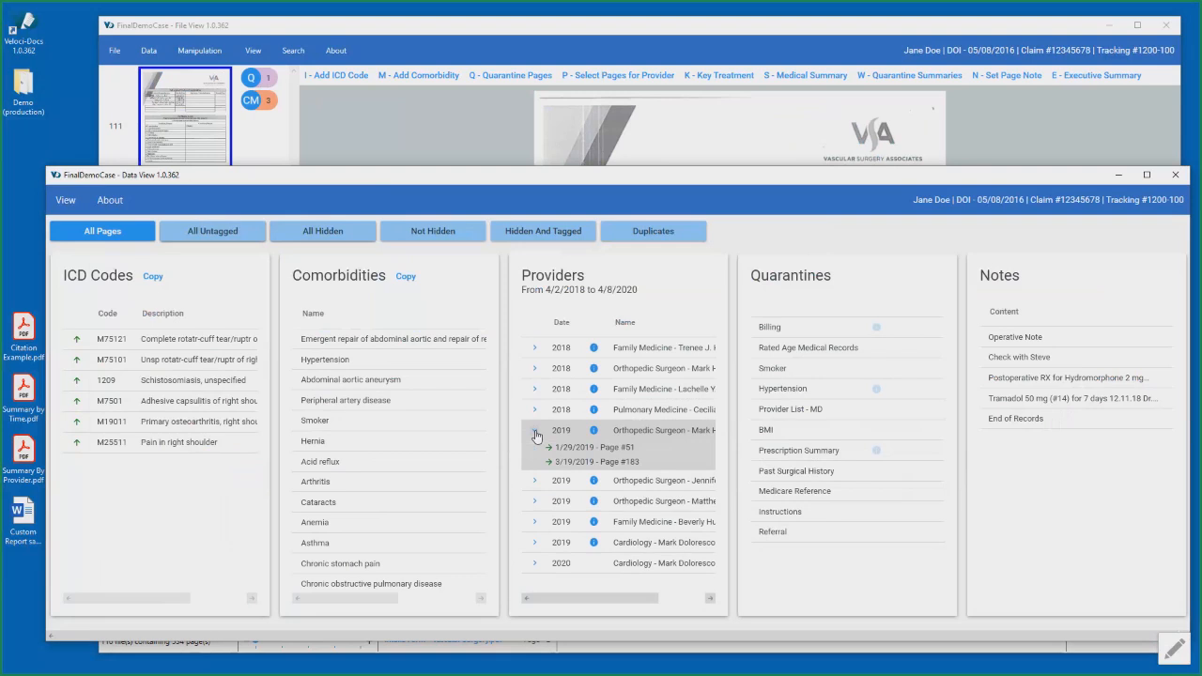
{"action": "left_click", "coordinate": [537, 485]}
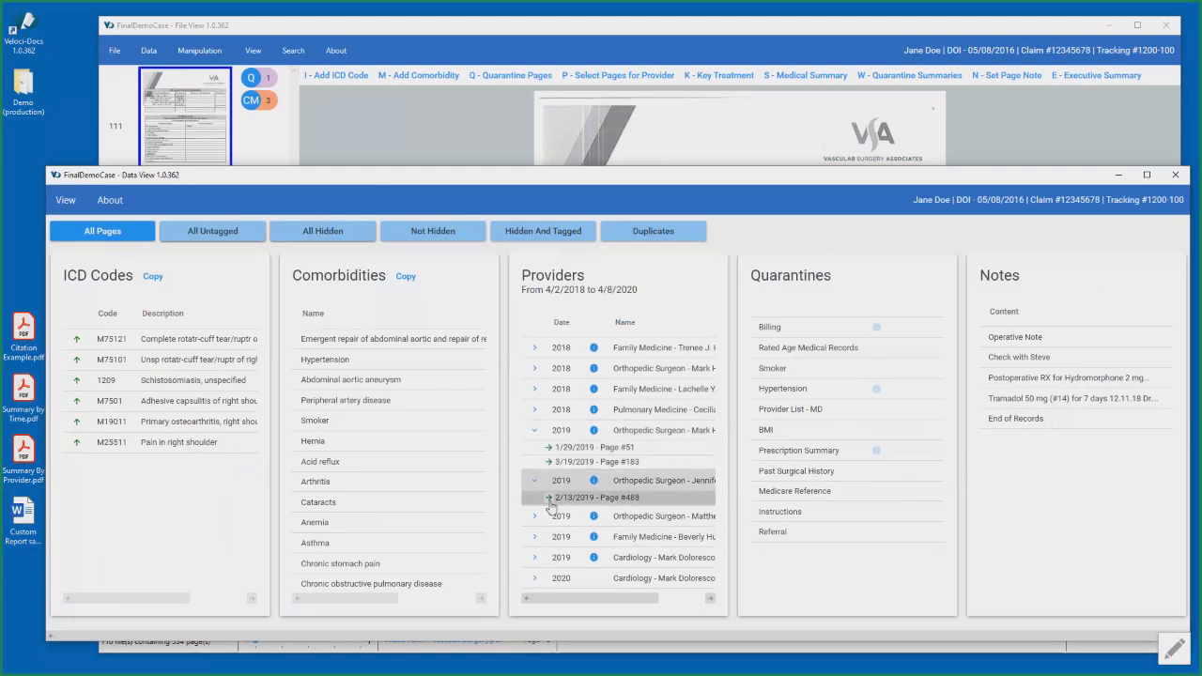
{"action": "left_click", "coordinate": [557, 497]}
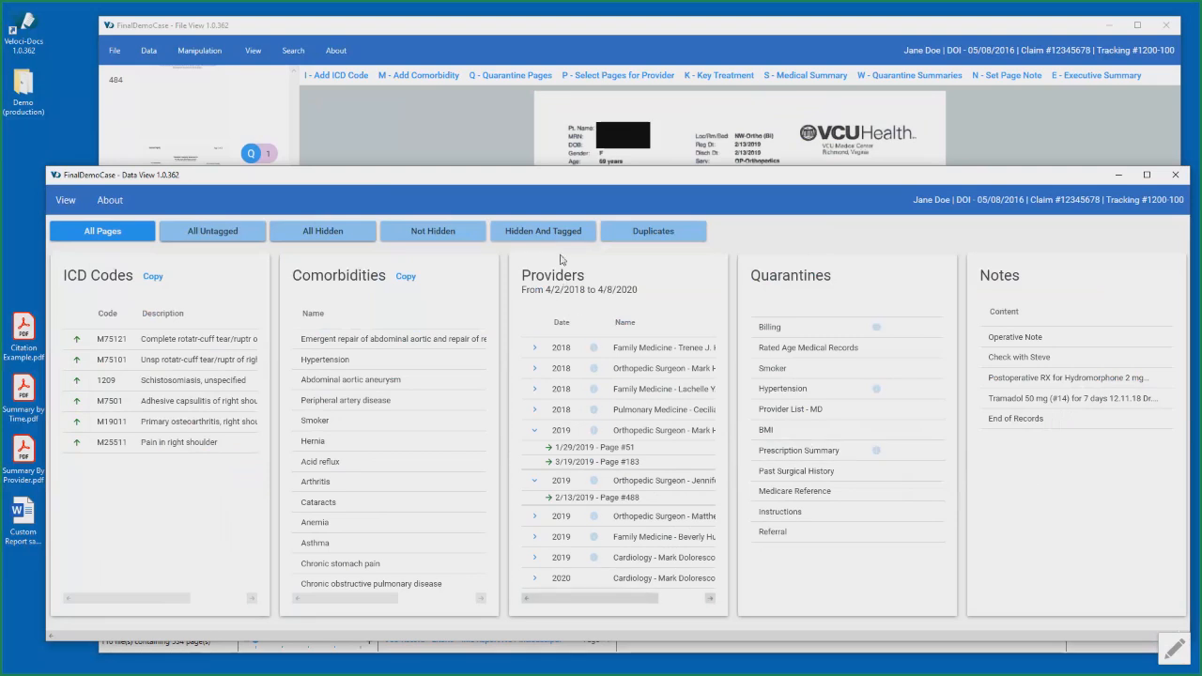
- Collapse the two expanded 2019 orthopedic surgeon entries in the data view's provider list
{"action": "left_click_drag", "start_coordinate": [676, 181], "coordinate": [680, 182]}
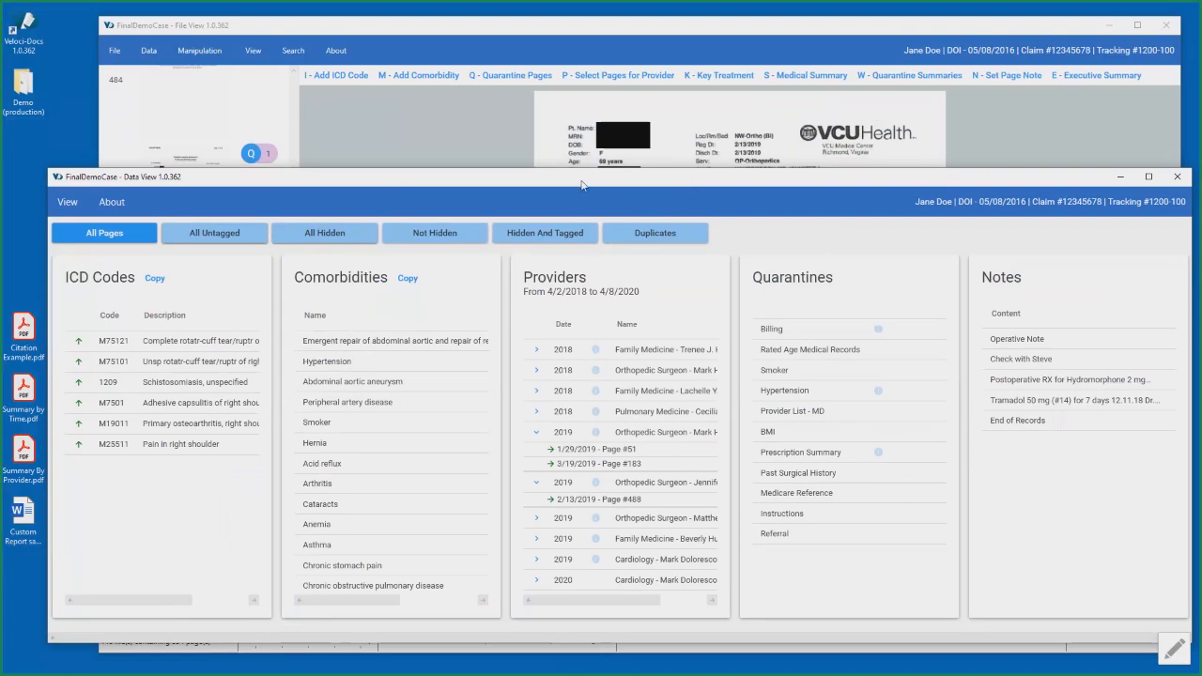
{"action": "left_click", "coordinate": [659, 41]}
{"action": "left_click", "coordinate": [85, 185]}
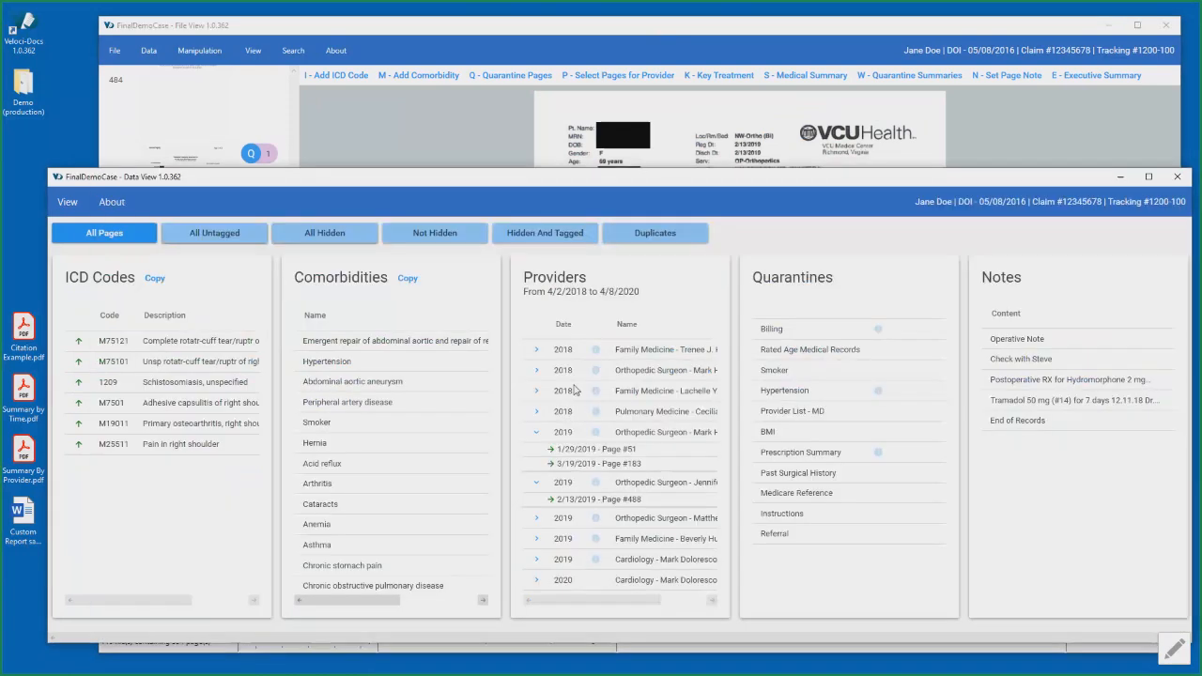
{"action": "left_click", "coordinate": [536, 433]}
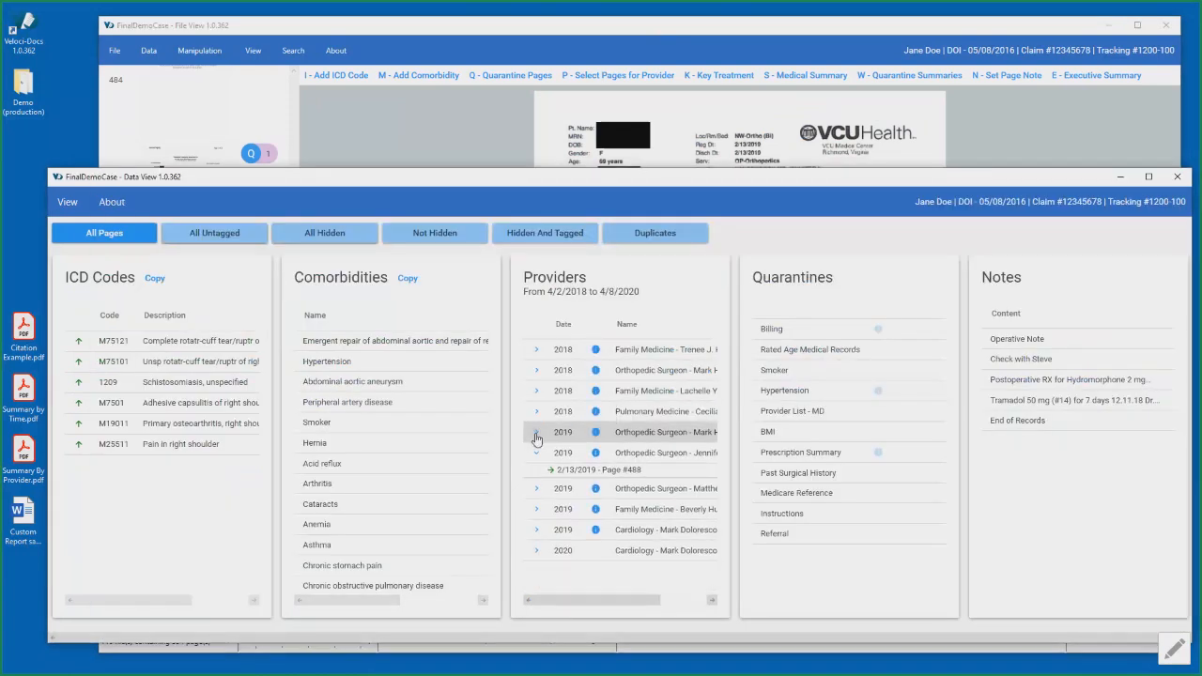
{"action": "left_click", "coordinate": [536, 452]}
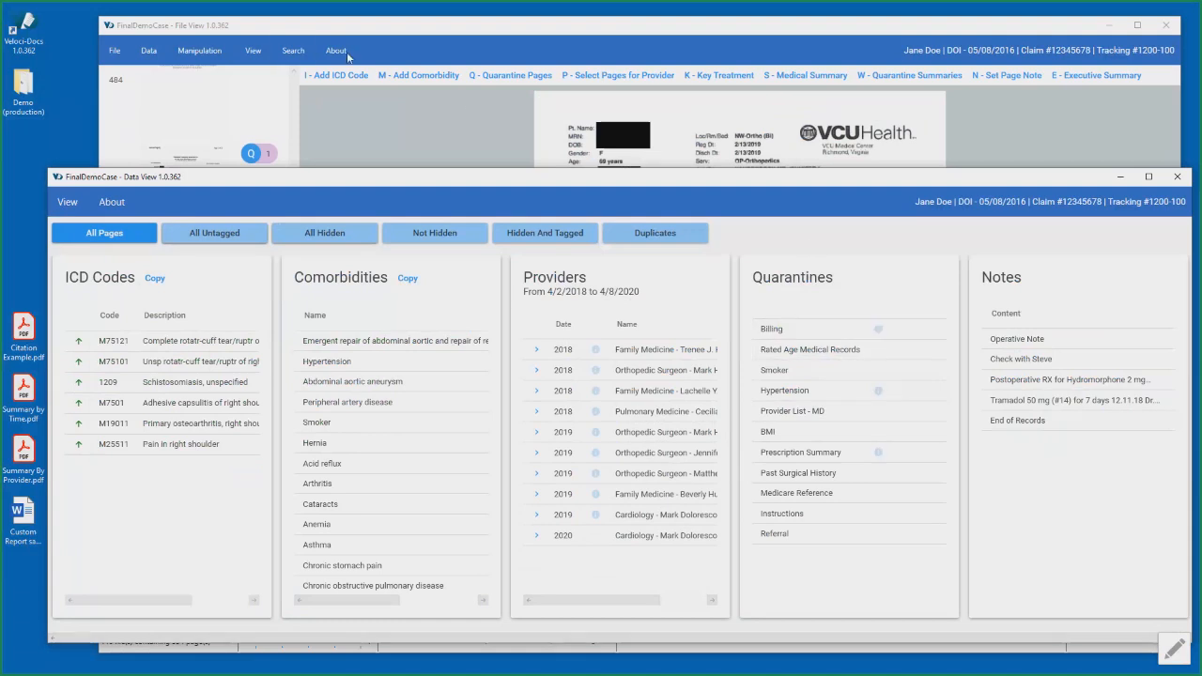
- Open the export view for the case and exclude all export items
{"action": "left_click", "coordinate": [298, 51]}
{"action": "mouse_move", "coordinate": [254, 51]}
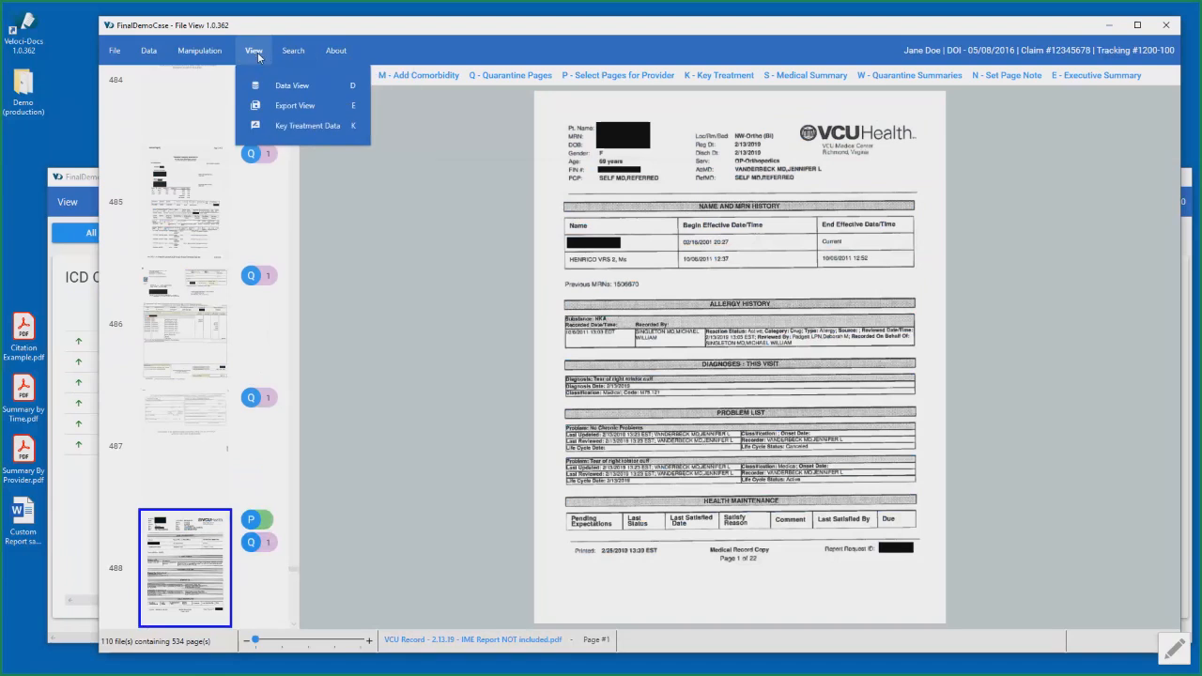
{"action": "left_click", "coordinate": [312, 105]}
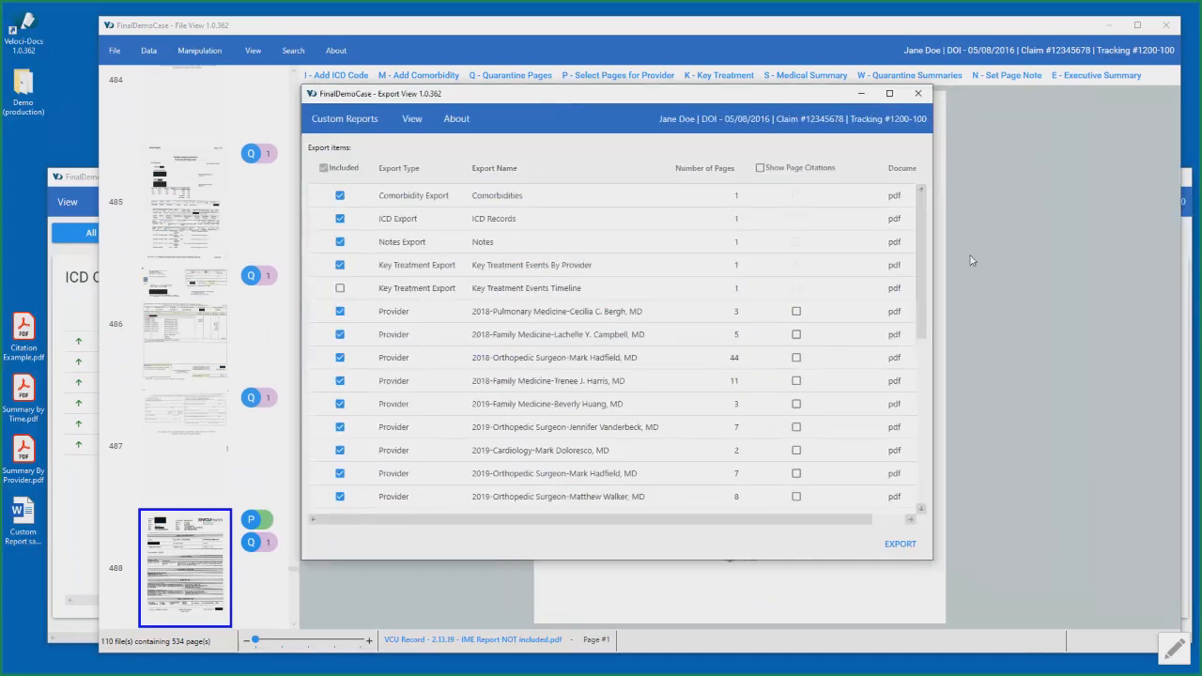
{"action": "mouse_move", "coordinate": [920, 248]}
{"action": "left_mouse_down"}
{"action": "mouse_move", "coordinate": [935, 435]}
{"action": "mouse_move", "coordinate": [936, 241]}
{"action": "mouse_move", "coordinate": [939, 448]}
{"action": "mouse_move", "coordinate": [904, 231]}
{"action": "left_mouse_up"}
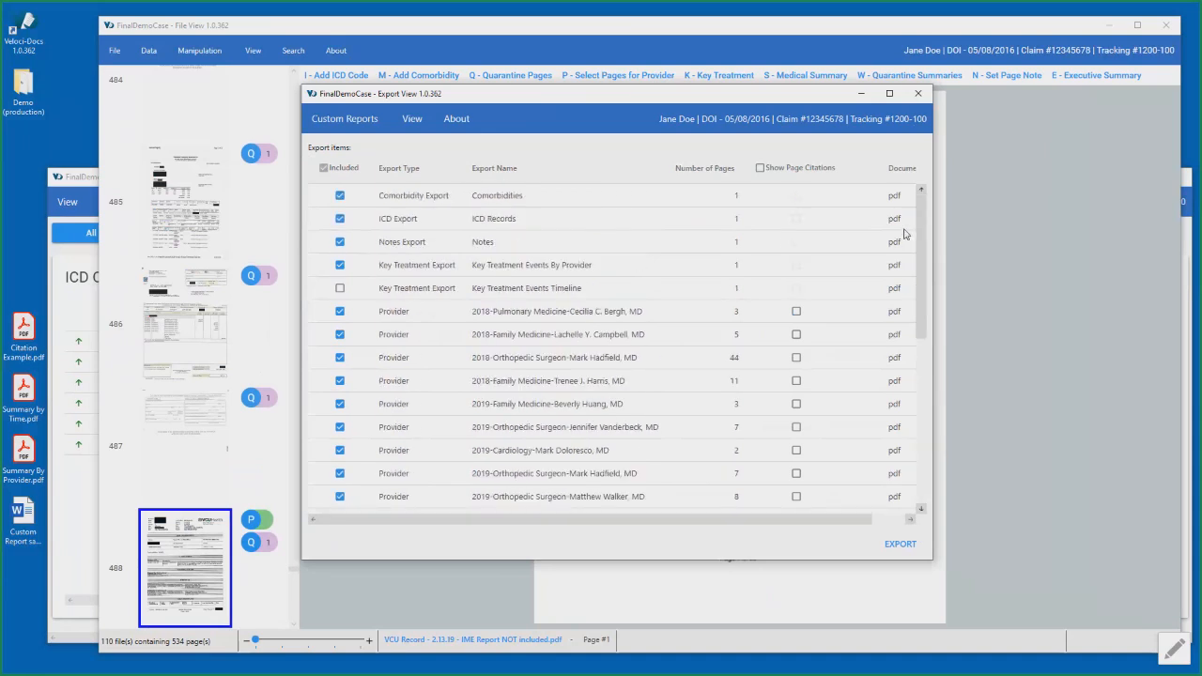
{"action": "left_click", "coordinate": [325, 169]}
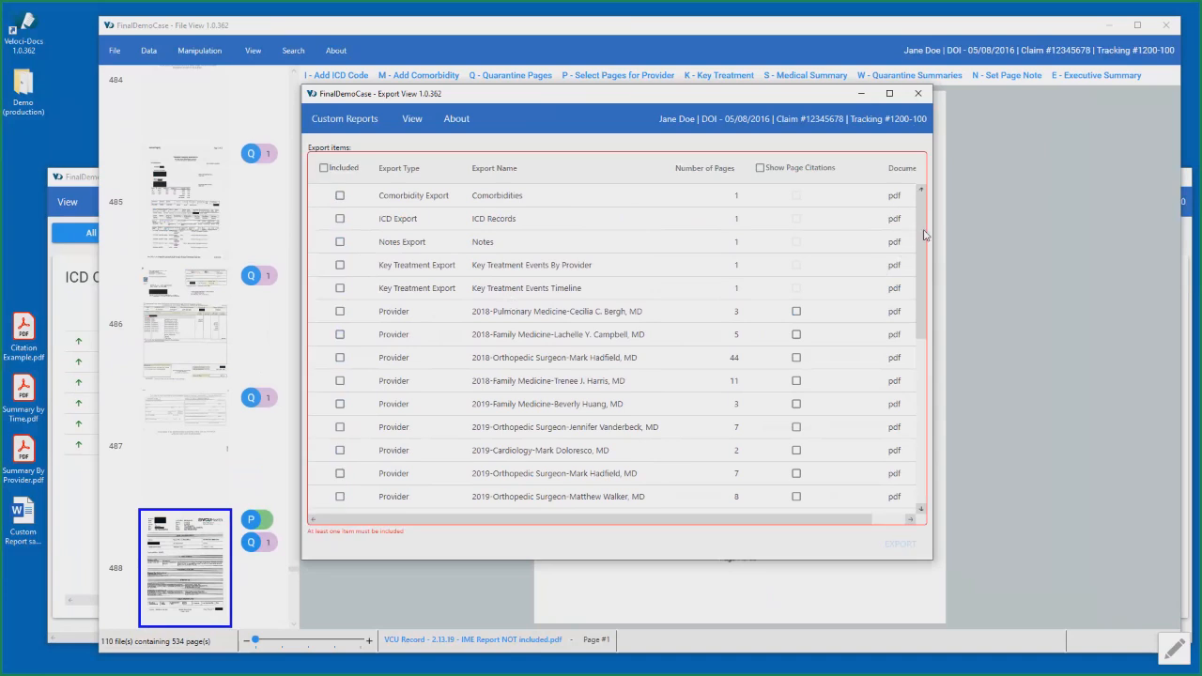
- Try including the Billing quarantine in the export and exclude it again
{"action": "left_click_drag", "start_coordinate": [925, 235], "coordinate": [921, 422]}
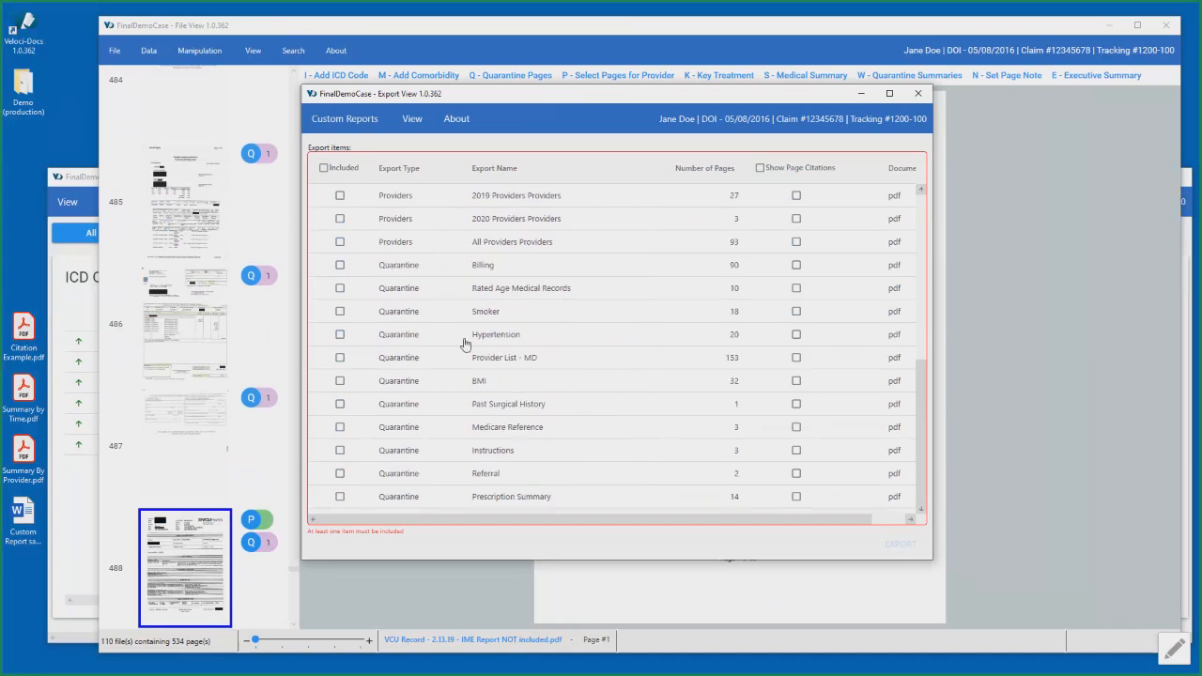
{"action": "left_click", "coordinate": [340, 266]}
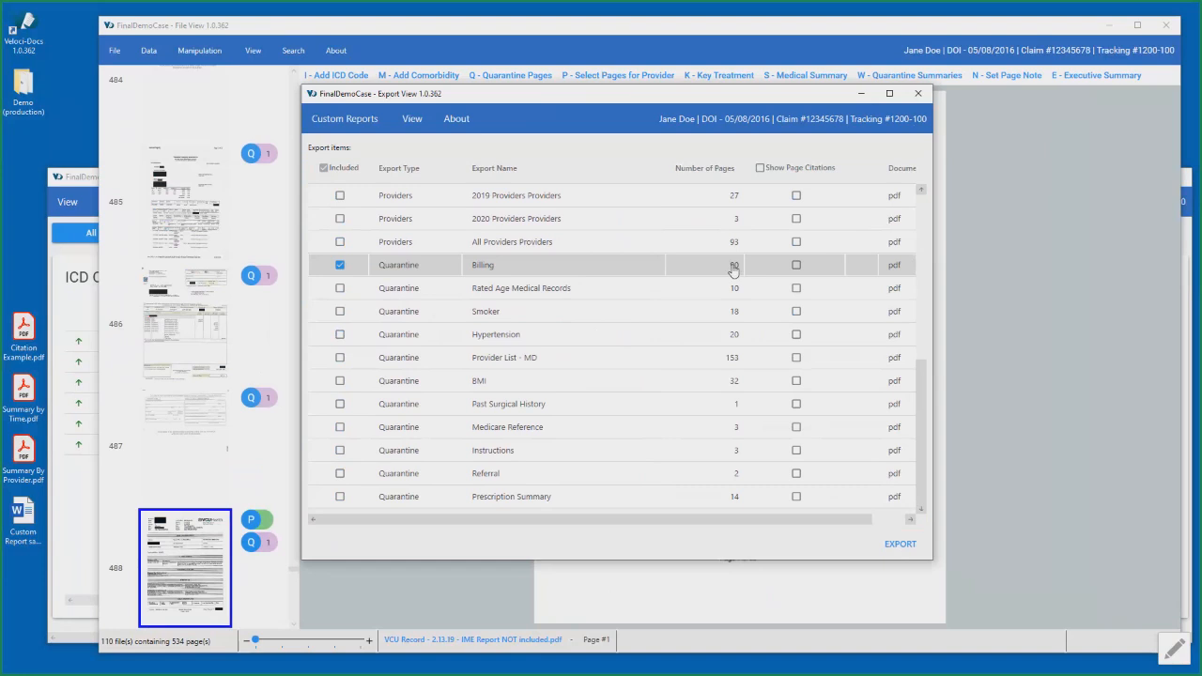
{"action": "left_click", "coordinate": [340, 266]}
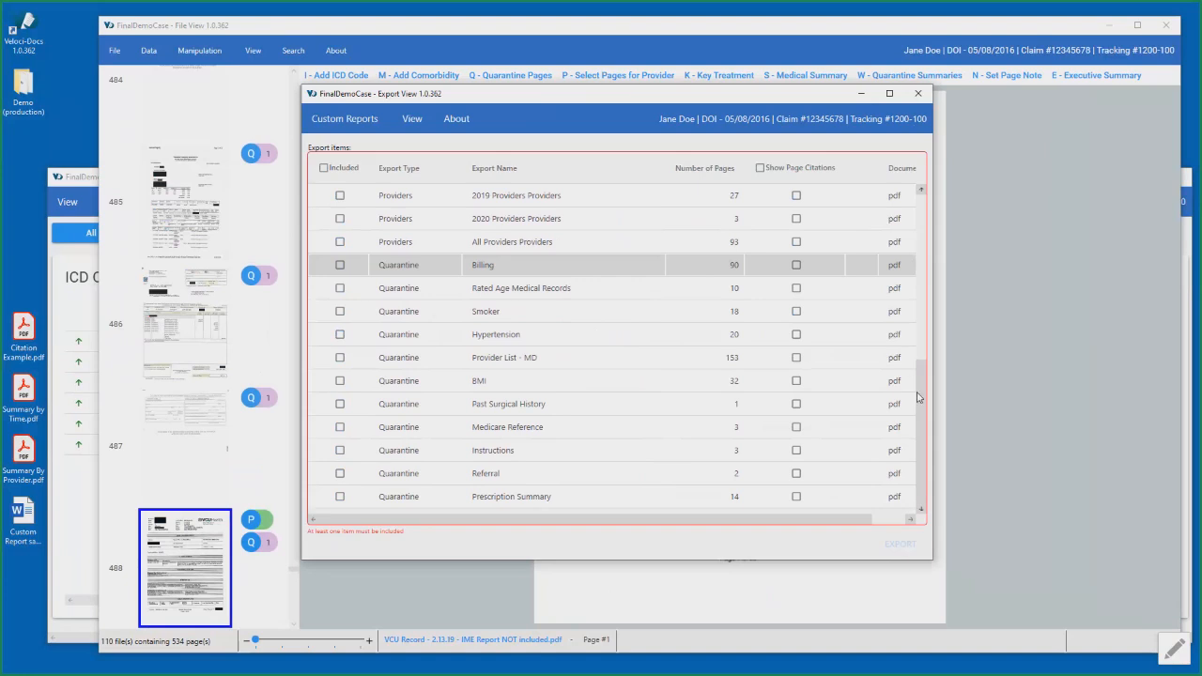
- Include the 2018 orthopedic surgeon export and the same surgeon's 2019 export, and move the 2019 item directly beneath the 2018 one
{"action": "scroll", "coordinate": [918, 397], "scroll_direction": "up", "scroll_amount": 5}
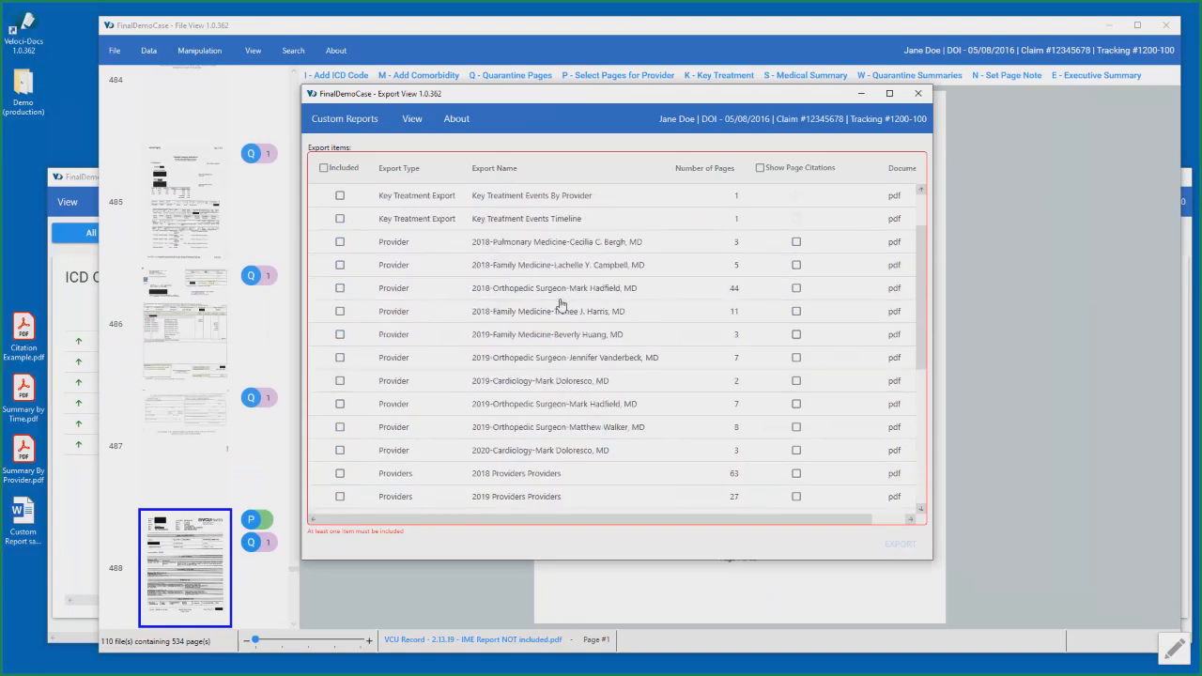
{"action": "left_click", "coordinate": [341, 289]}
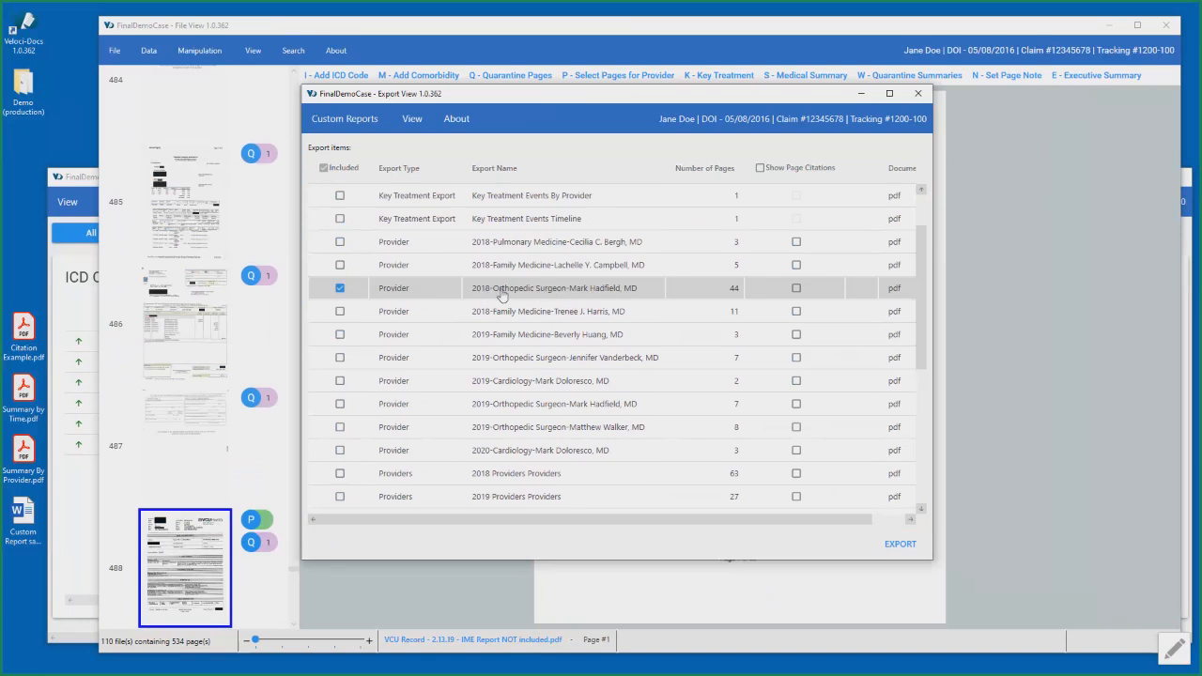
{"action": "left_click", "coordinate": [340, 381]}
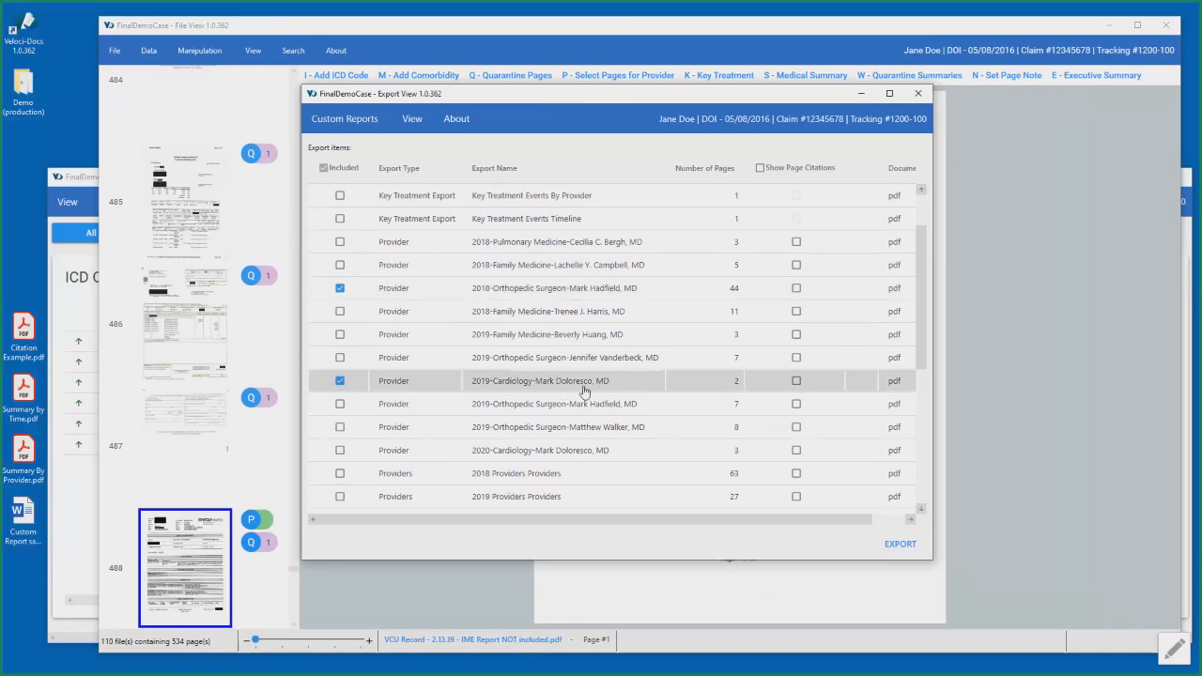
{"action": "left_click", "coordinate": [340, 381]}
{"action": "left_click", "coordinate": [339, 404]}
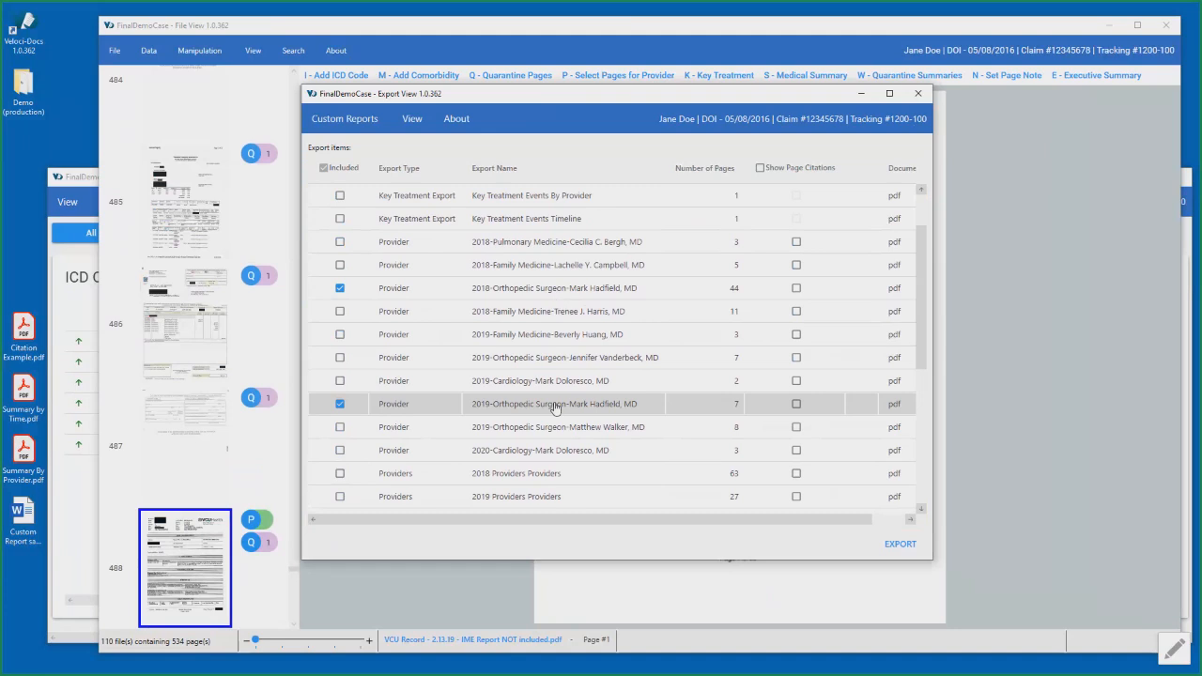
{"action": "left_click_drag", "start_coordinate": [555, 408], "coordinate": [552, 314]}
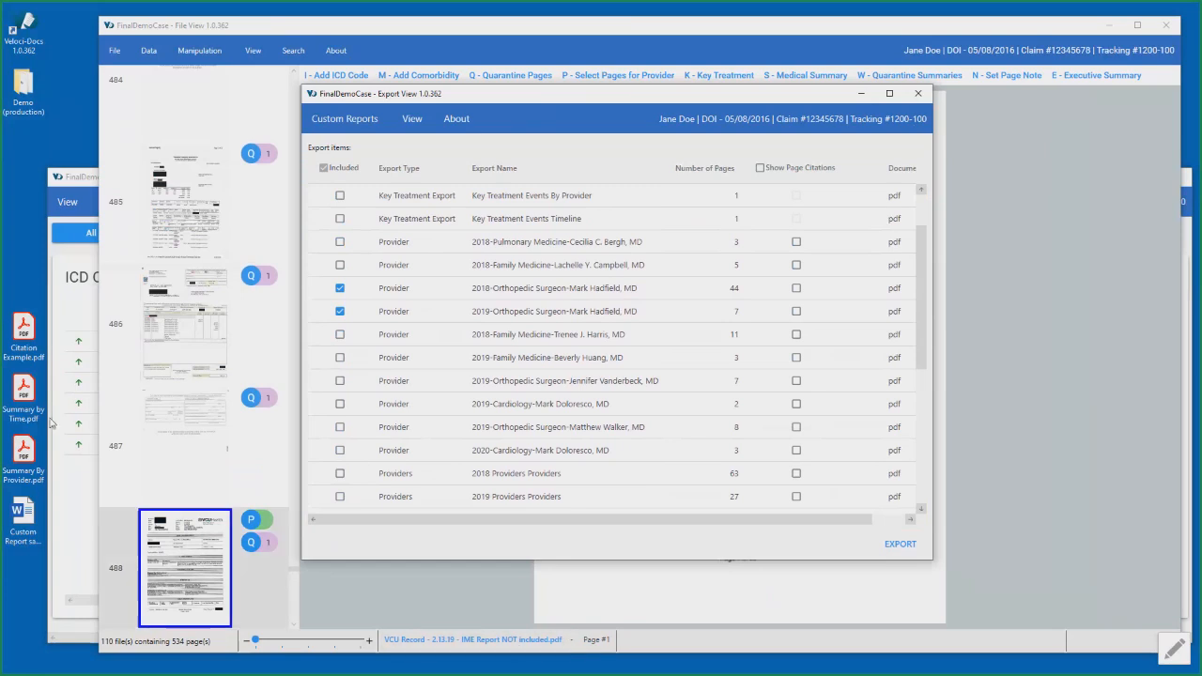
- Open Citation Example.pdf from the desktop in Adobe Acrobat, examine the page citation marking at the foot of a page, and close the document
{"action": "double_click", "coordinate": [25, 337]}
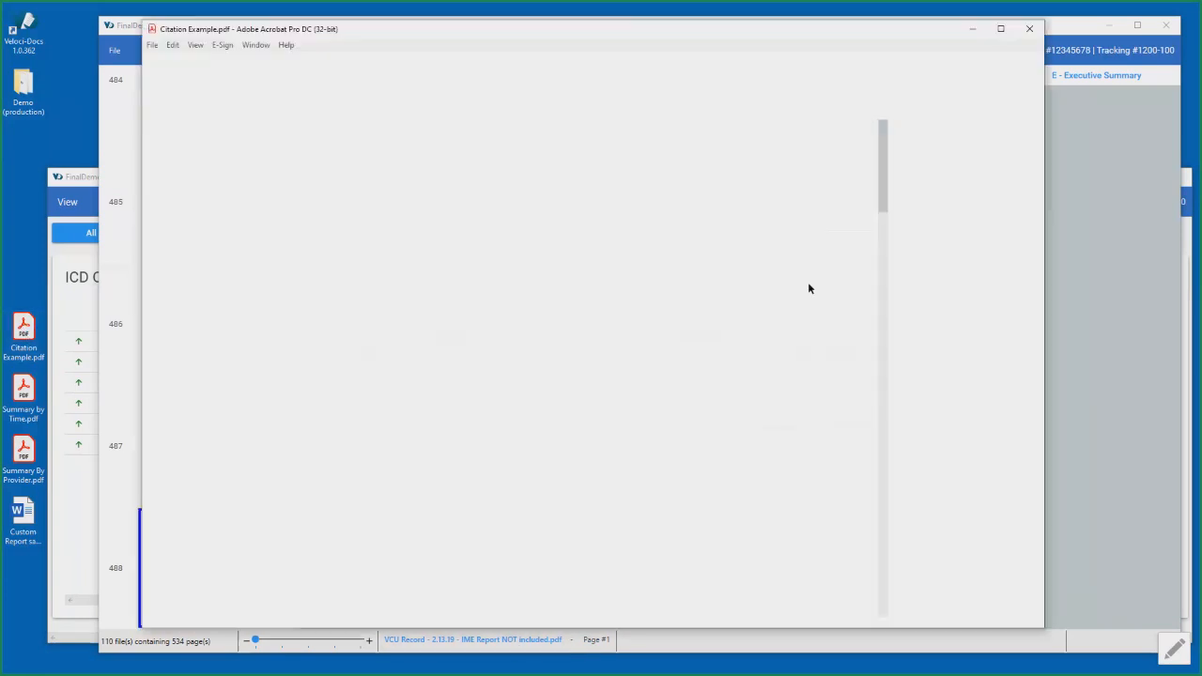
{"action": "left_click_drag", "start_coordinate": [881, 156], "coordinate": [875, 284]}
{"action": "left_click_drag", "start_coordinate": [181, 289], "coordinate": [392, 296]}
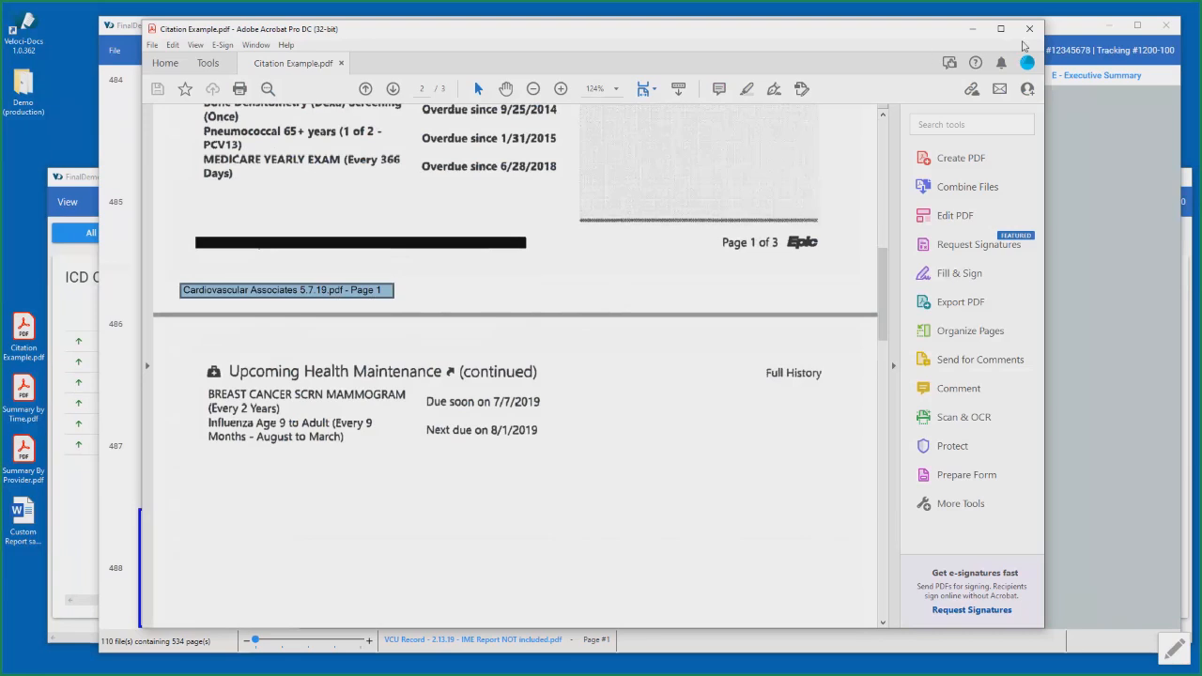
{"action": "left_click", "coordinate": [1029, 32]}
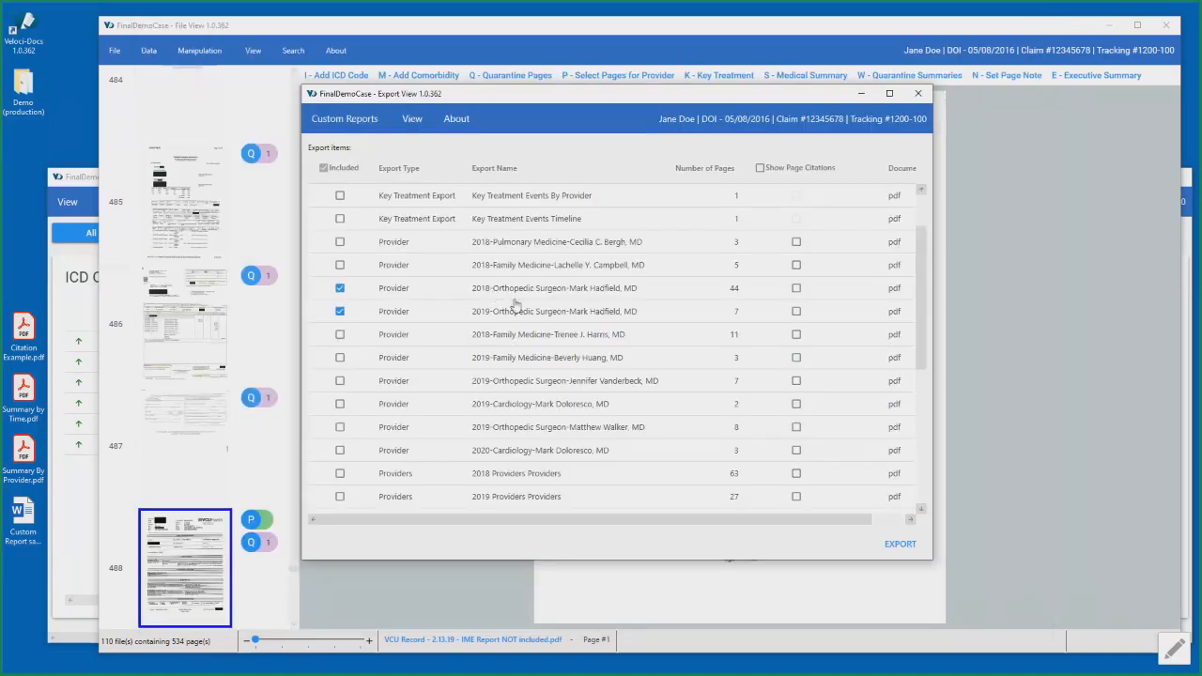
- Include the All Providers Providers item in the export and exclude the 2018 and 2019 exports of the same orthopedic surgeon
{"action": "scroll", "coordinate": [469, 350], "scroll_direction": "down", "scroll_amount": 3}
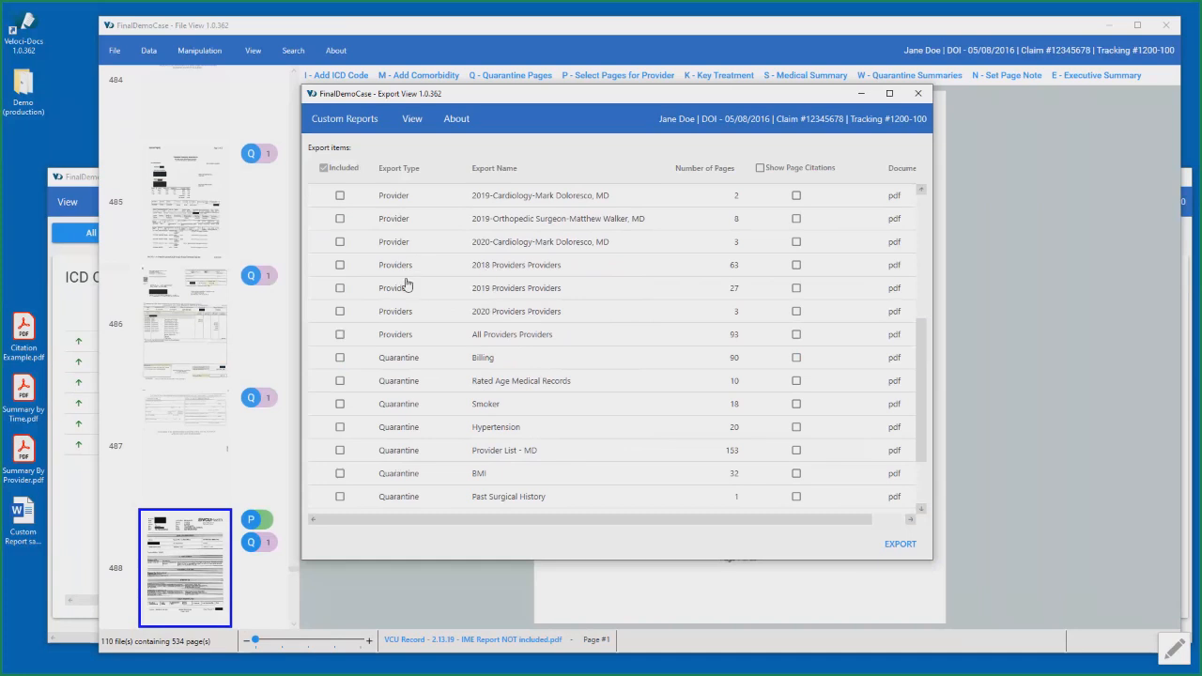
{"action": "left_click", "coordinate": [340, 336]}
{"action": "scroll", "coordinate": [582, 362], "scroll_direction": "up", "scroll_amount": 4}
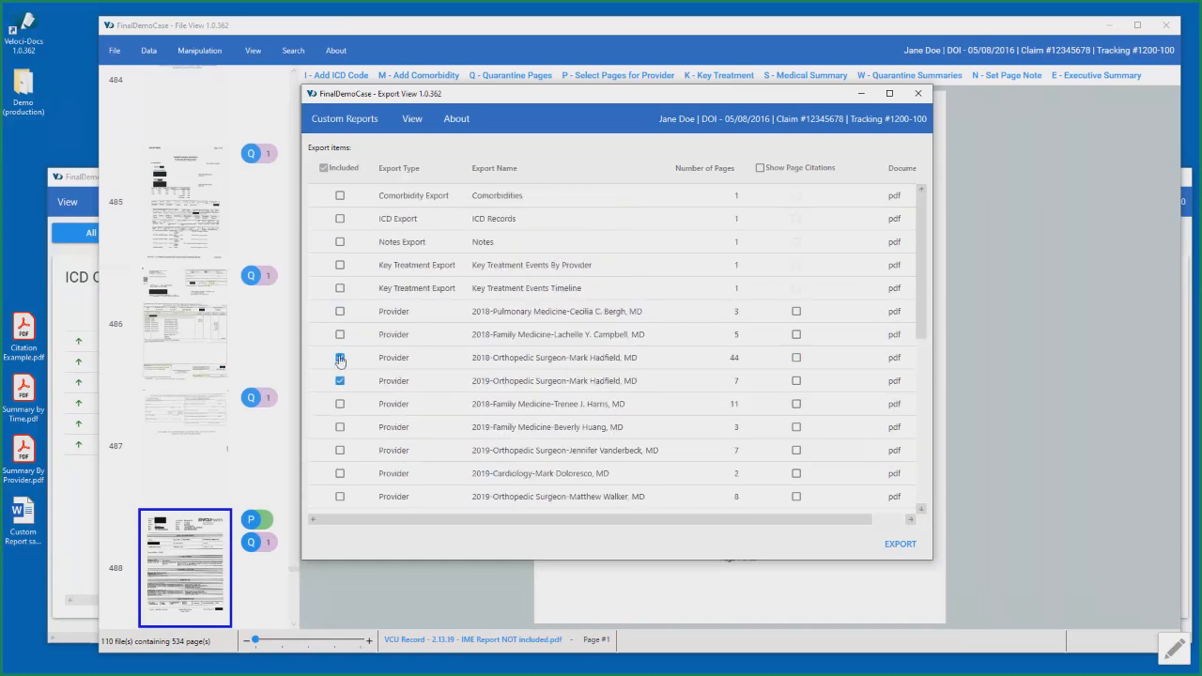
{"action": "left_click", "coordinate": [340, 358]}
{"action": "left_click", "coordinate": [341, 382]}
{"action": "scroll", "coordinate": [576, 369], "scroll_direction": "down", "scroll_amount": 4}
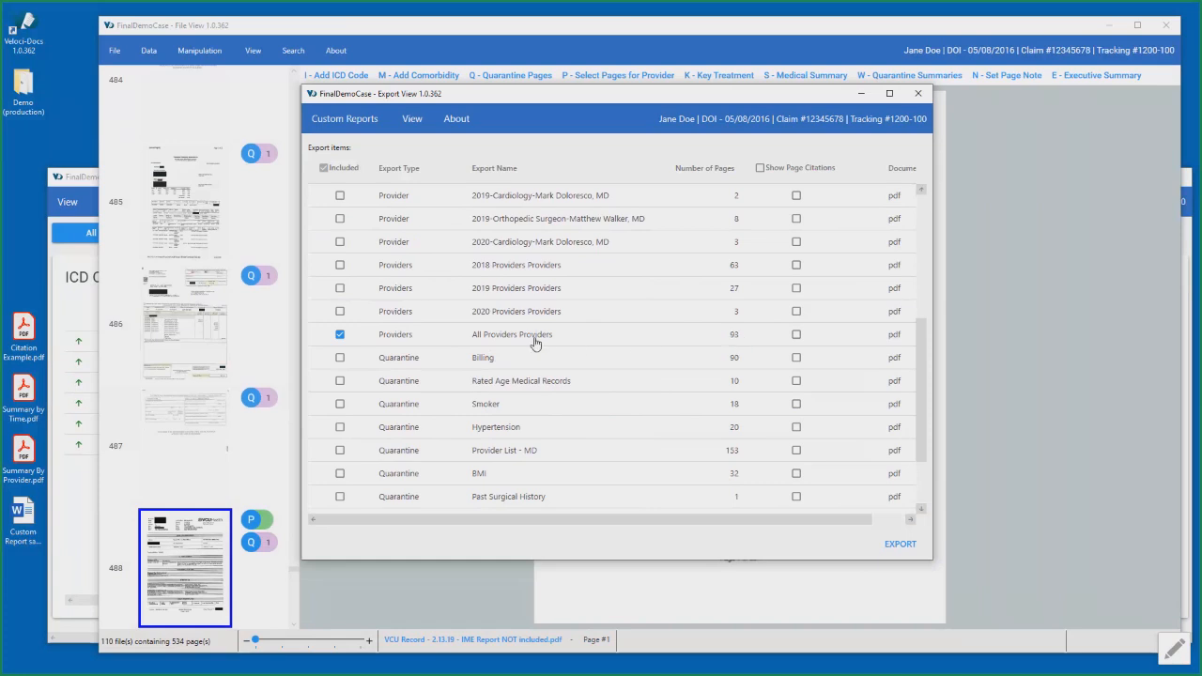
- Open the Demo (production) folder from the desktop in File Explorer, look through the source PDF files, and minimize the folder window
{"action": "left_click", "coordinate": [20, 92]}
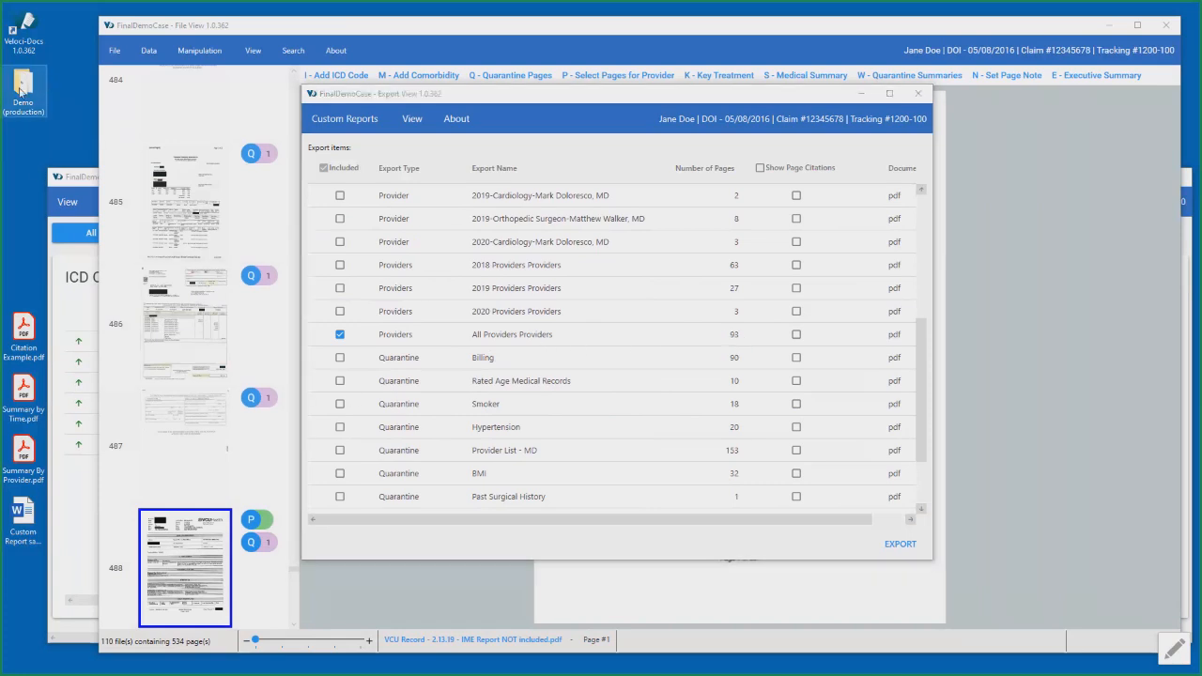
{"action": "double_click", "coordinate": [21, 92]}
{"action": "scroll", "coordinate": [865, 392], "scroll_direction": "up", "scroll_amount": 20}
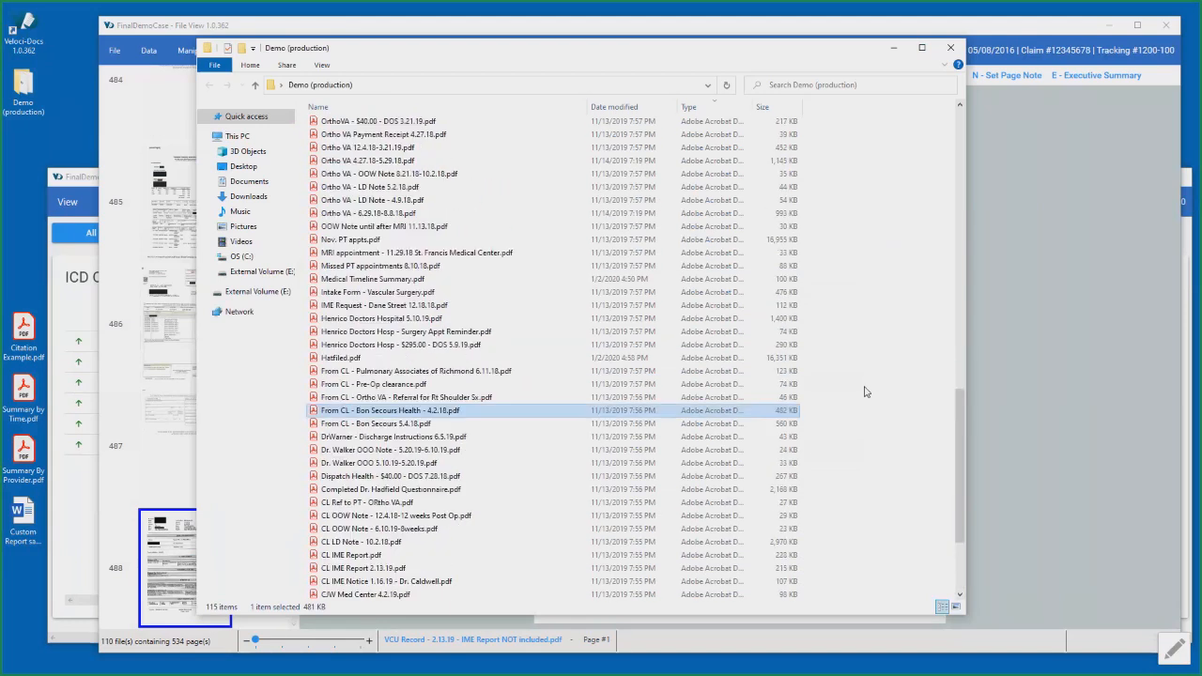
{"action": "scroll", "coordinate": [867, 387], "scroll_direction": "down", "scroll_amount": 10}
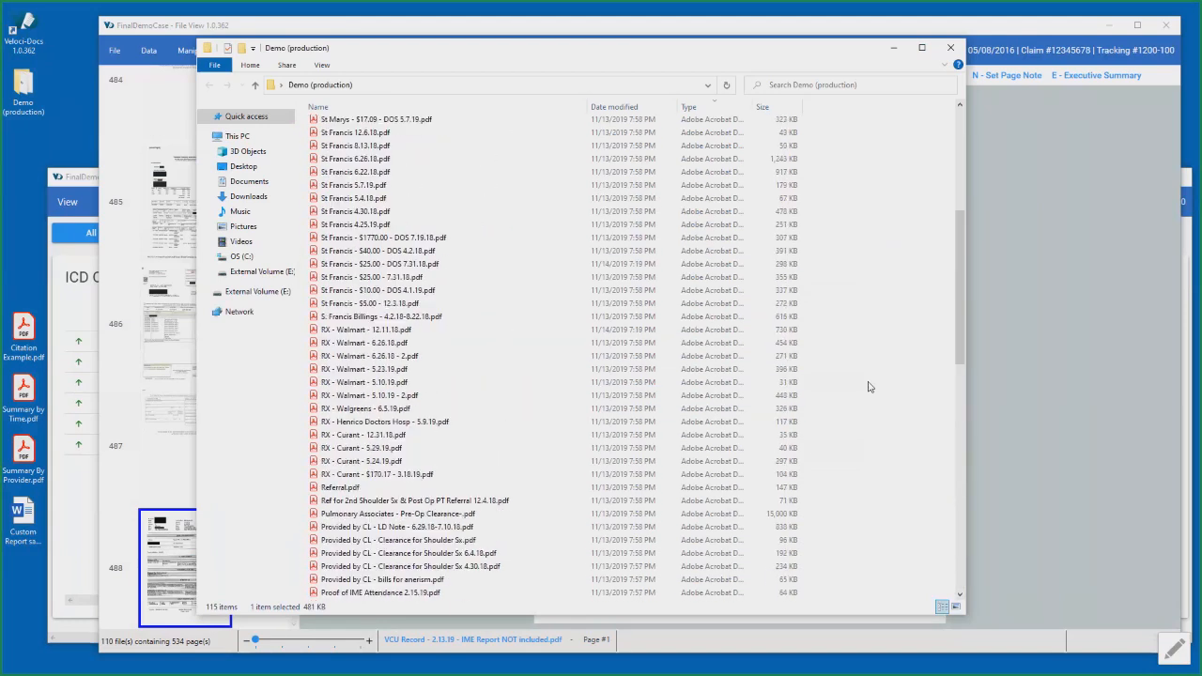
{"action": "left_click", "coordinate": [894, 53]}
- Exclude the All Providers Providers item from the export and look over the Quarantine export items
{"action": "left_click", "coordinate": [340, 335]}
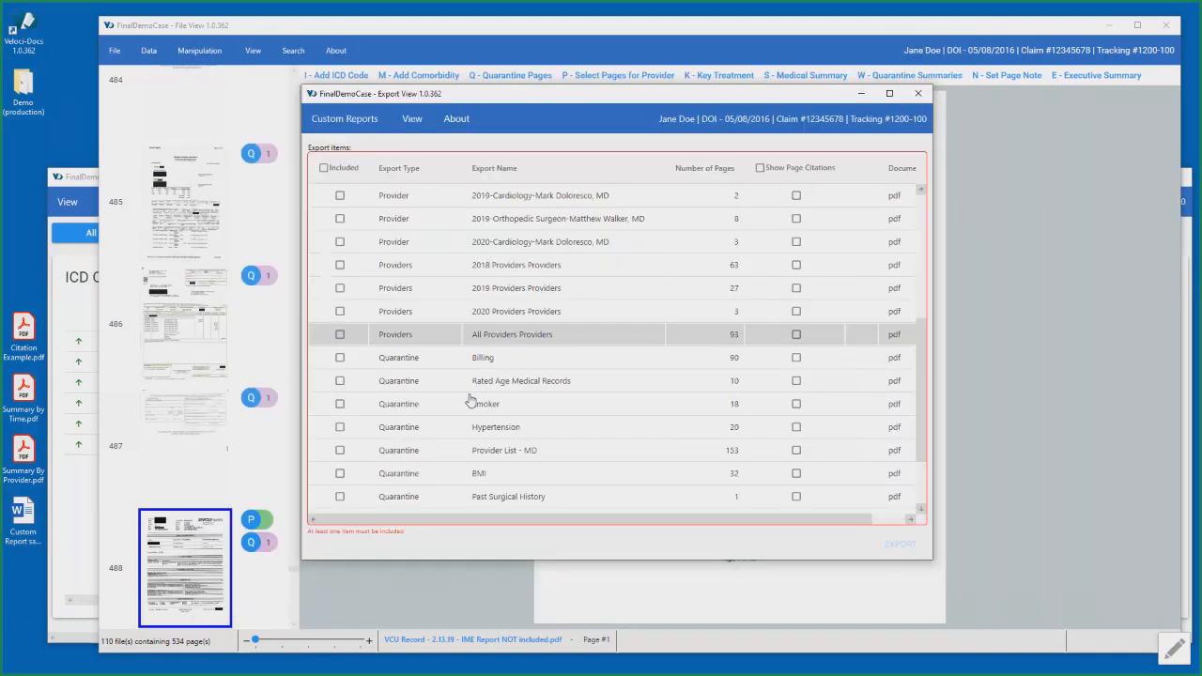
{"action": "scroll", "coordinate": [470, 401], "scroll_direction": "down", "scroll_amount": 1}
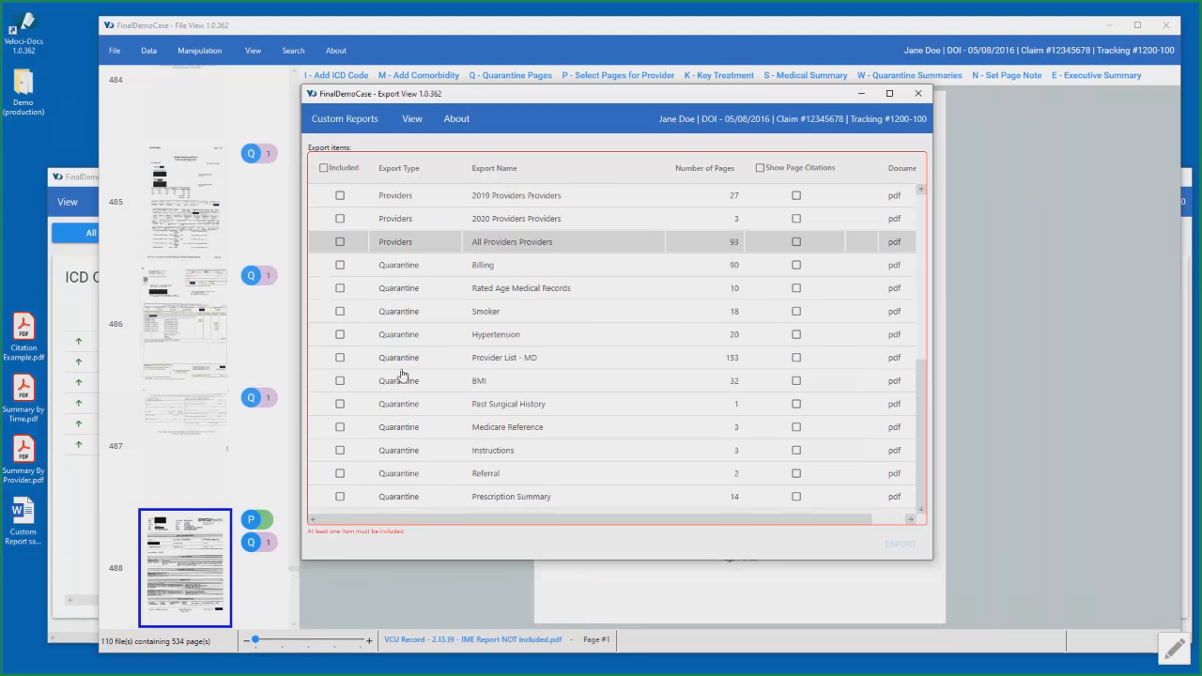
{"action": "scroll", "coordinate": [399, 375], "scroll_direction": "up", "scroll_amount": 8}
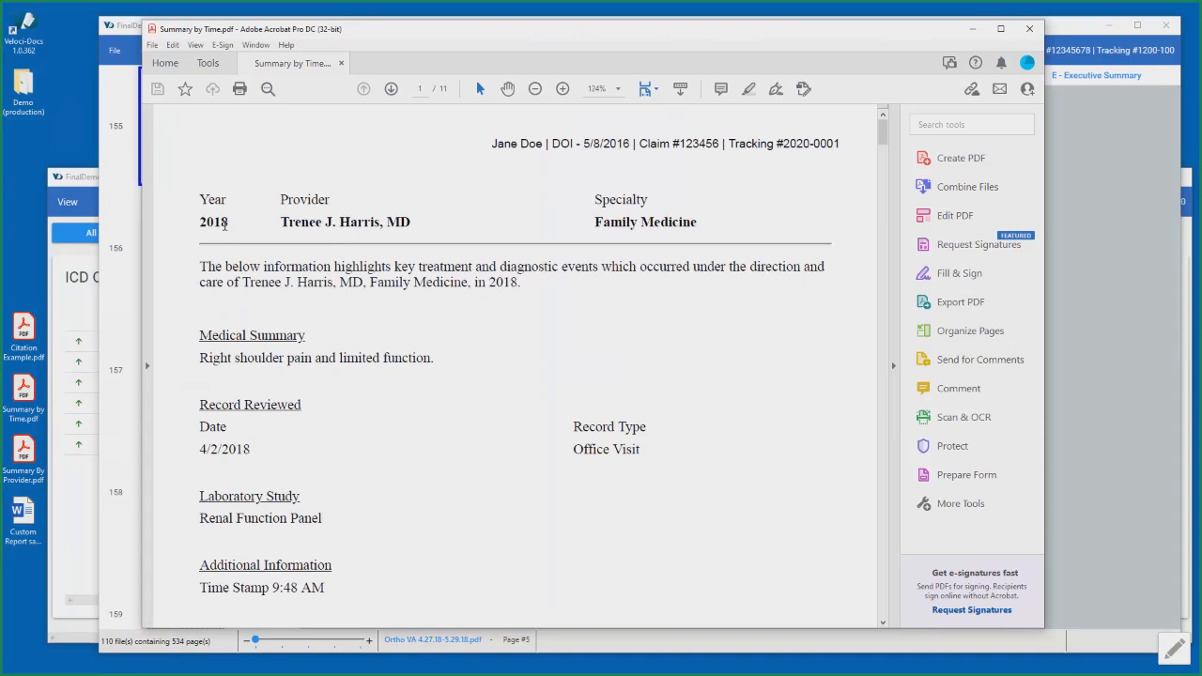
- Examine the provider header, introductory sentence and treatment sections of Summary by Time.pdf in chronological order, and close the document
{"action": "left_click_drag", "start_coordinate": [203, 267], "coordinate": [563, 297]}
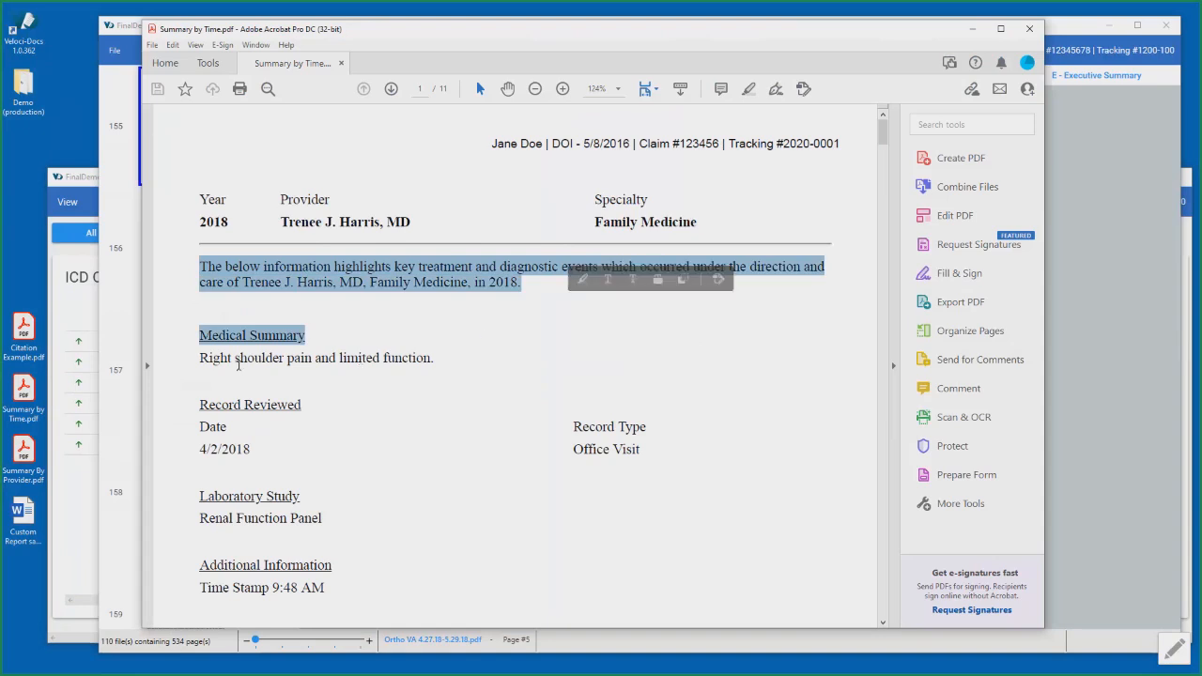
{"action": "scroll", "coordinate": [256, 410], "scroll_direction": "down", "scroll_amount": 4}
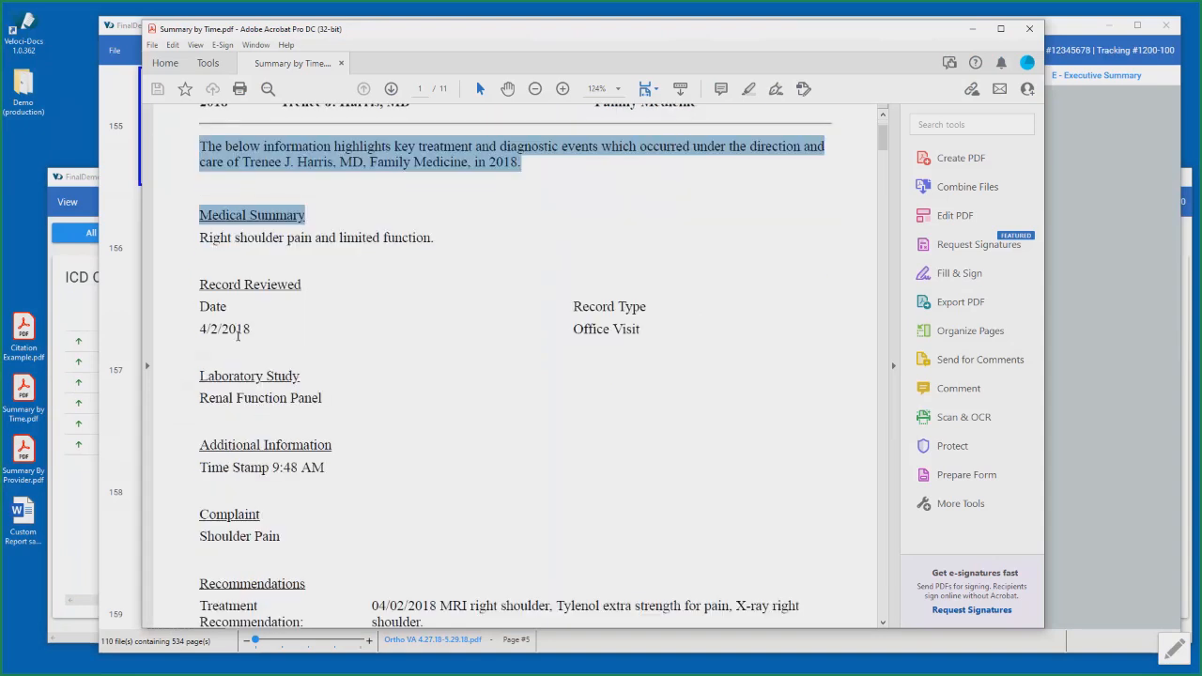
{"action": "scroll", "coordinate": [251, 337], "scroll_direction": "down", "scroll_amount": 9}
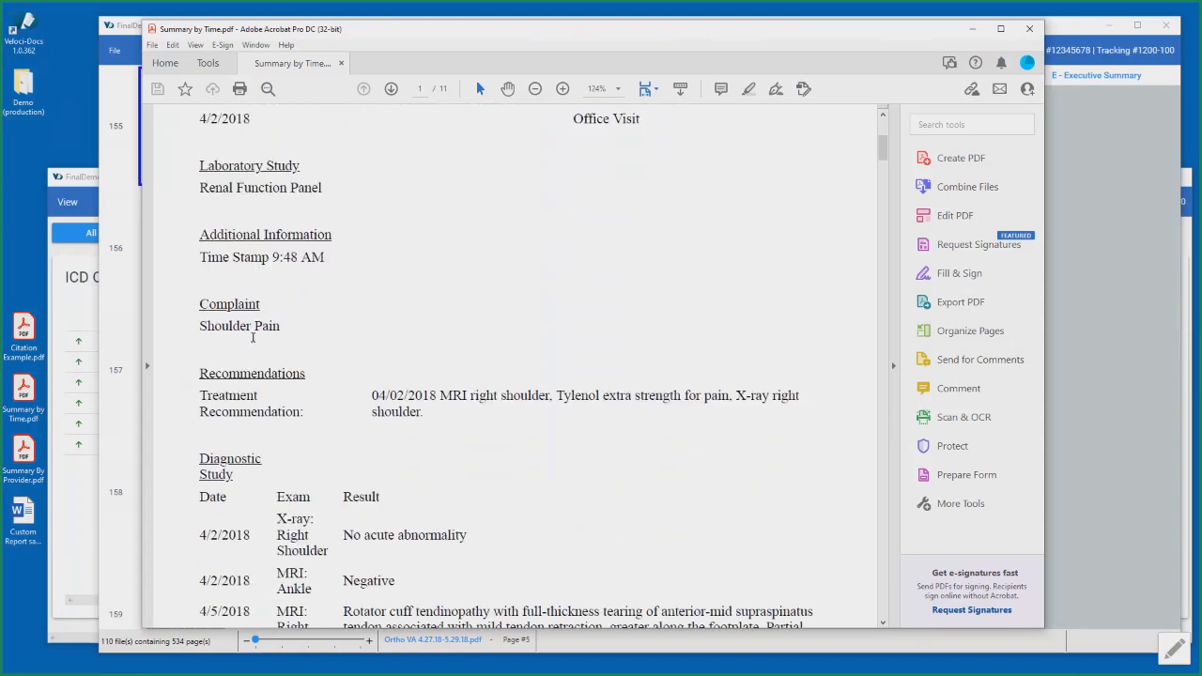
{"action": "scroll", "coordinate": [252, 336], "scroll_direction": "down", "scroll_amount": 10}
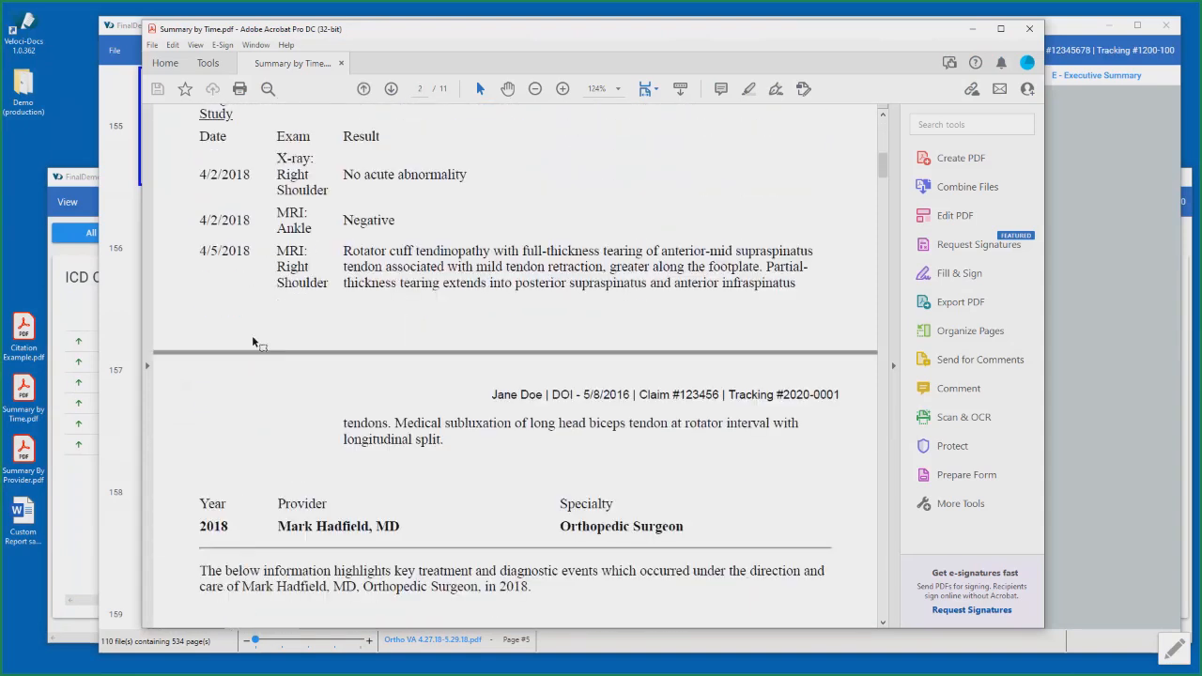
{"action": "scroll", "coordinate": [252, 335], "scroll_direction": "down", "scroll_amount": 13}
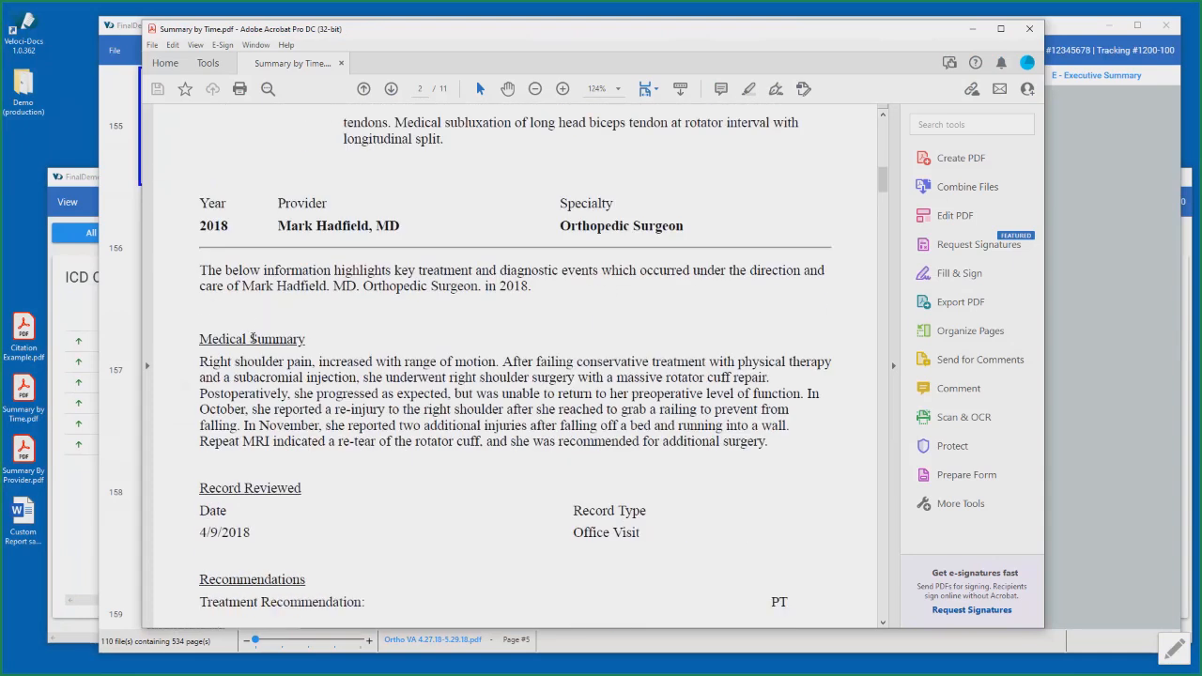
{"action": "scroll", "coordinate": [226, 349], "scroll_direction": "down", "scroll_amount": 12}
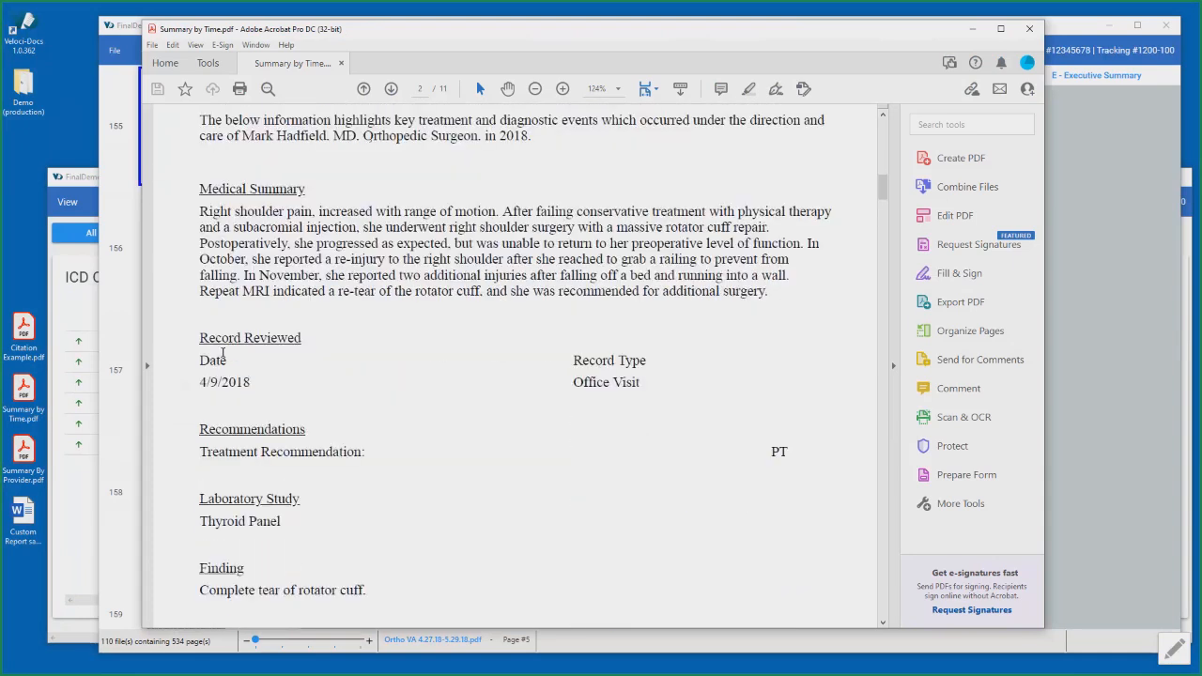
{"action": "scroll", "coordinate": [234, 351], "scroll_direction": "down", "scroll_amount": 14}
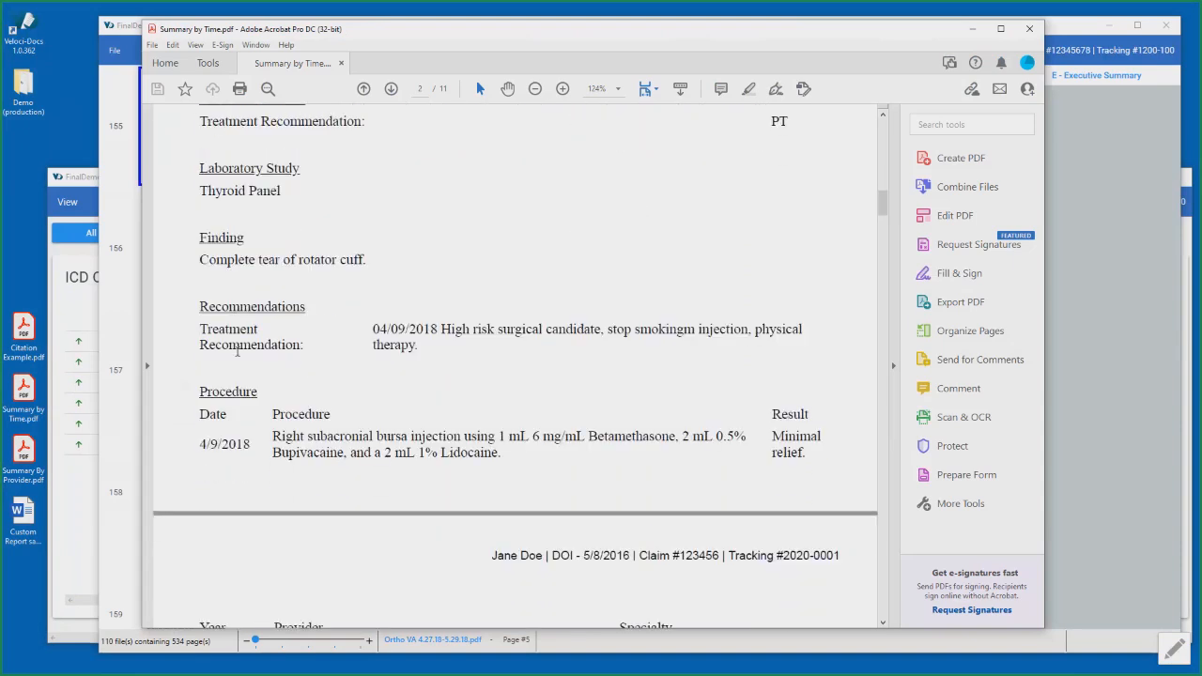
{"action": "scroll", "coordinate": [237, 352], "scroll_direction": "down", "scroll_amount": 18}
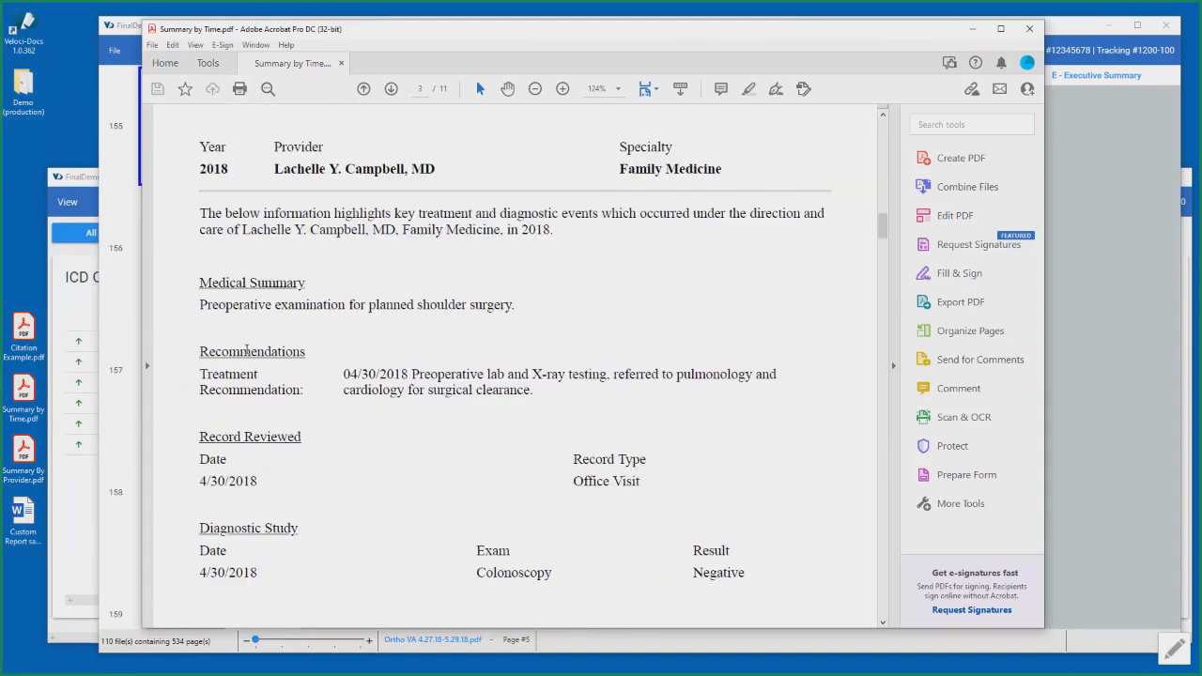
{"action": "scroll", "coordinate": [279, 380], "scroll_direction": "down", "scroll_amount": 20}
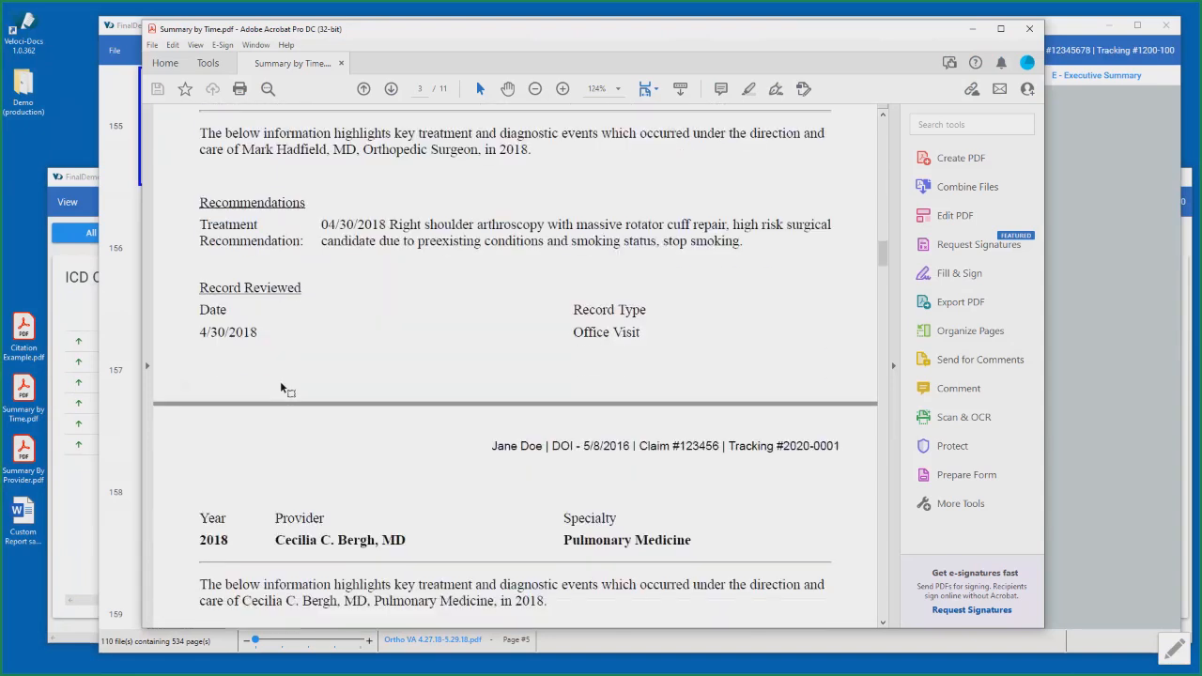
{"action": "scroll", "coordinate": [280, 380], "scroll_direction": "down", "scroll_amount": 13}
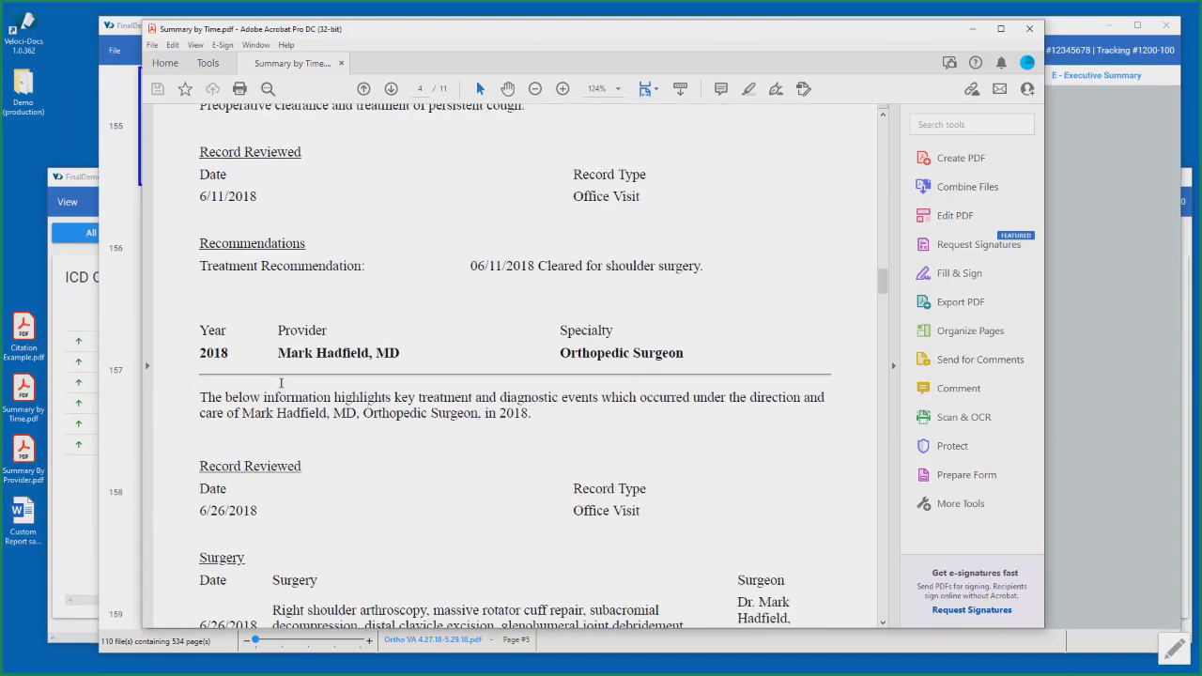
{"action": "left_click", "coordinate": [1029, 31]}
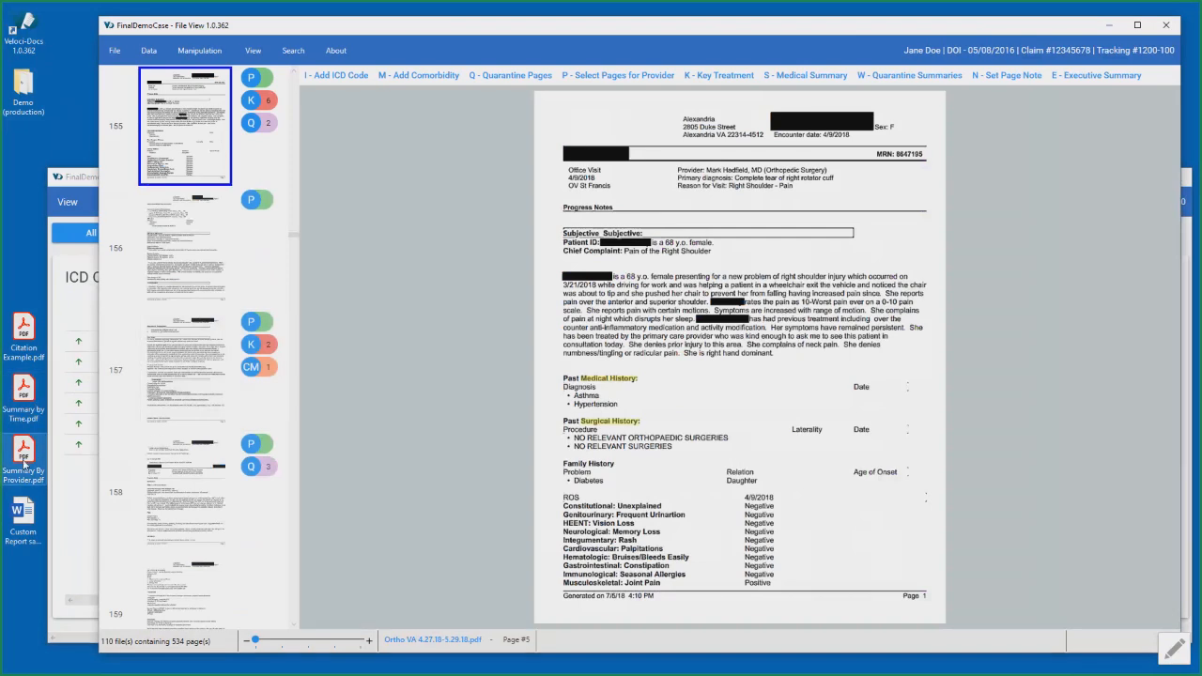
- Open Summary By Provider.pdf from the desktop in Adobe Acrobat, read through its sections grouped by provider, and return to the Veloci-Docs File View
{"action": "double_click", "coordinate": [28, 453]}
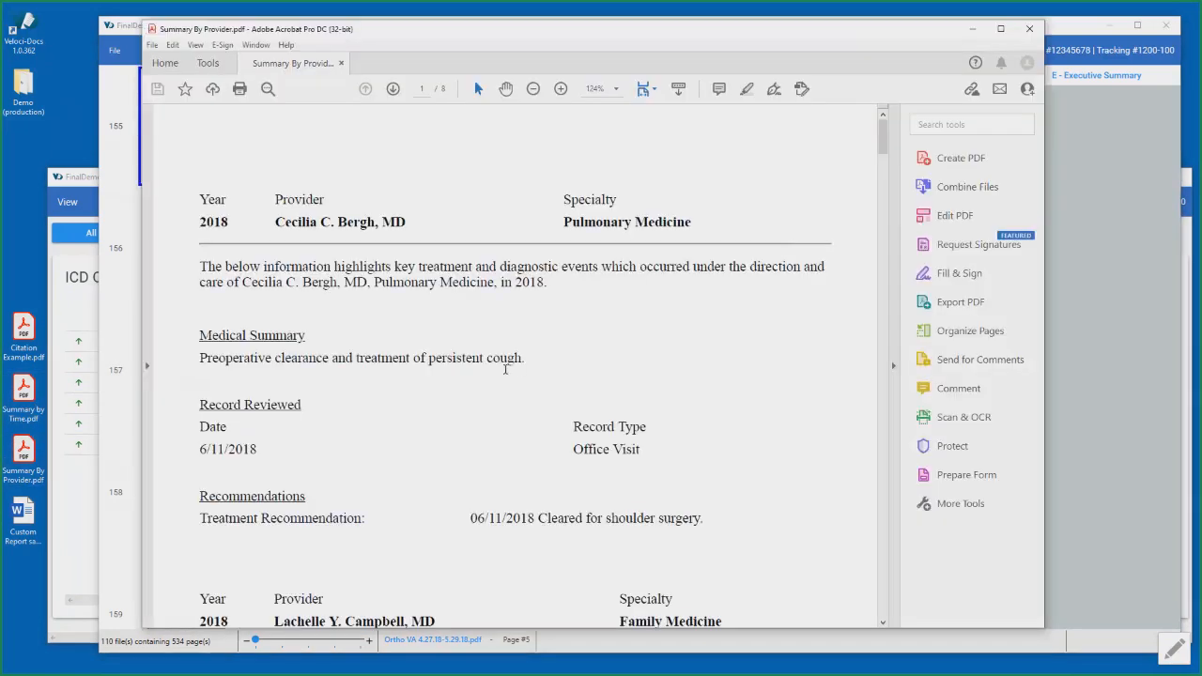
{"action": "scroll", "coordinate": [408, 316], "scroll_direction": "down", "scroll_amount": 2}
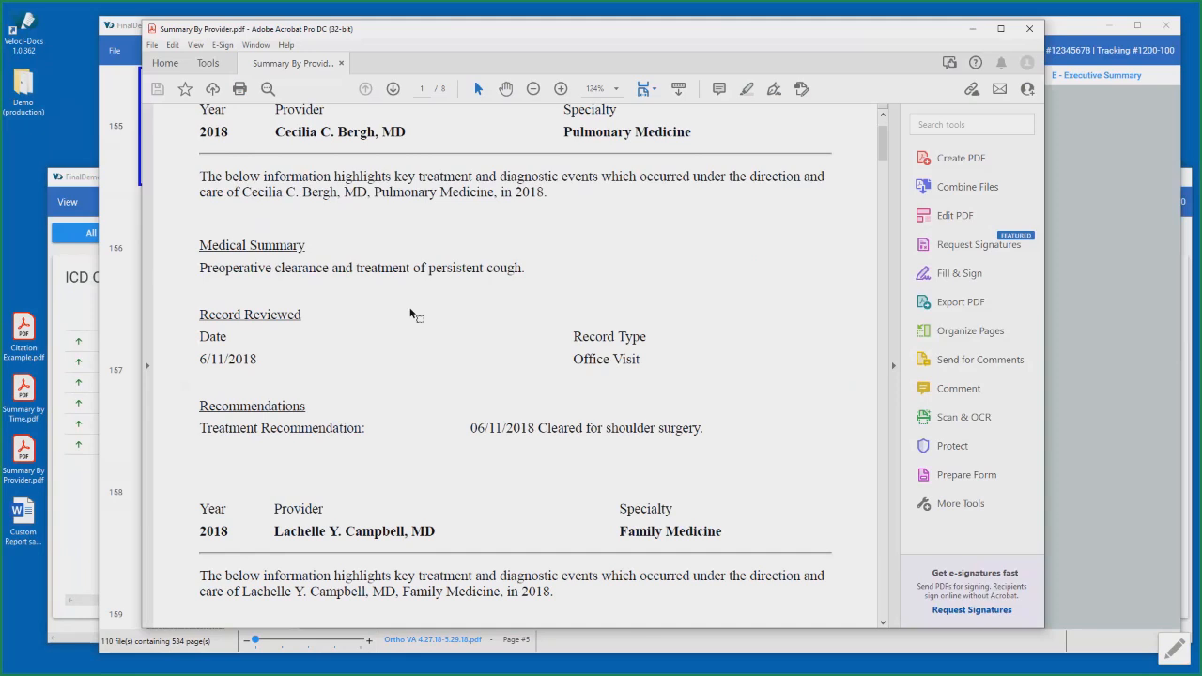
{"action": "scroll", "coordinate": [408, 312], "scroll_direction": "down", "scroll_amount": 3}
{"action": "scroll", "coordinate": [409, 308], "scroll_direction": "down", "scroll_amount": 5}
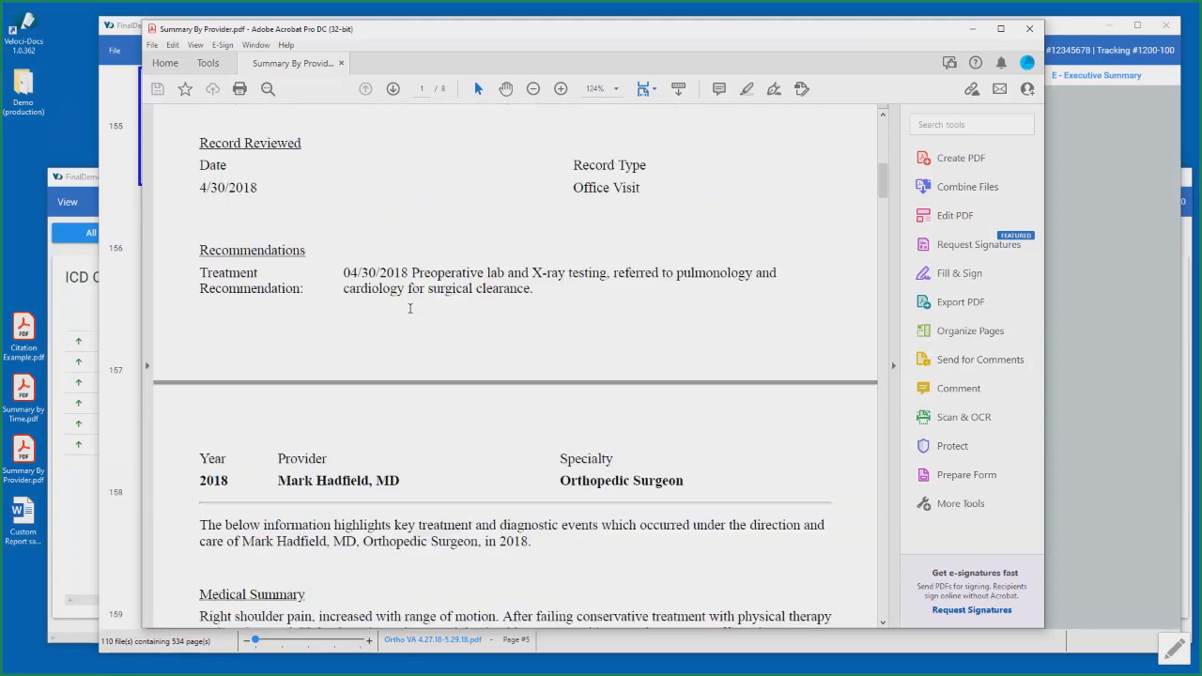
{"action": "scroll", "coordinate": [409, 308], "scroll_direction": "down", "scroll_amount": 5}
{"action": "scroll", "coordinate": [410, 308], "scroll_direction": "down", "scroll_amount": 9}
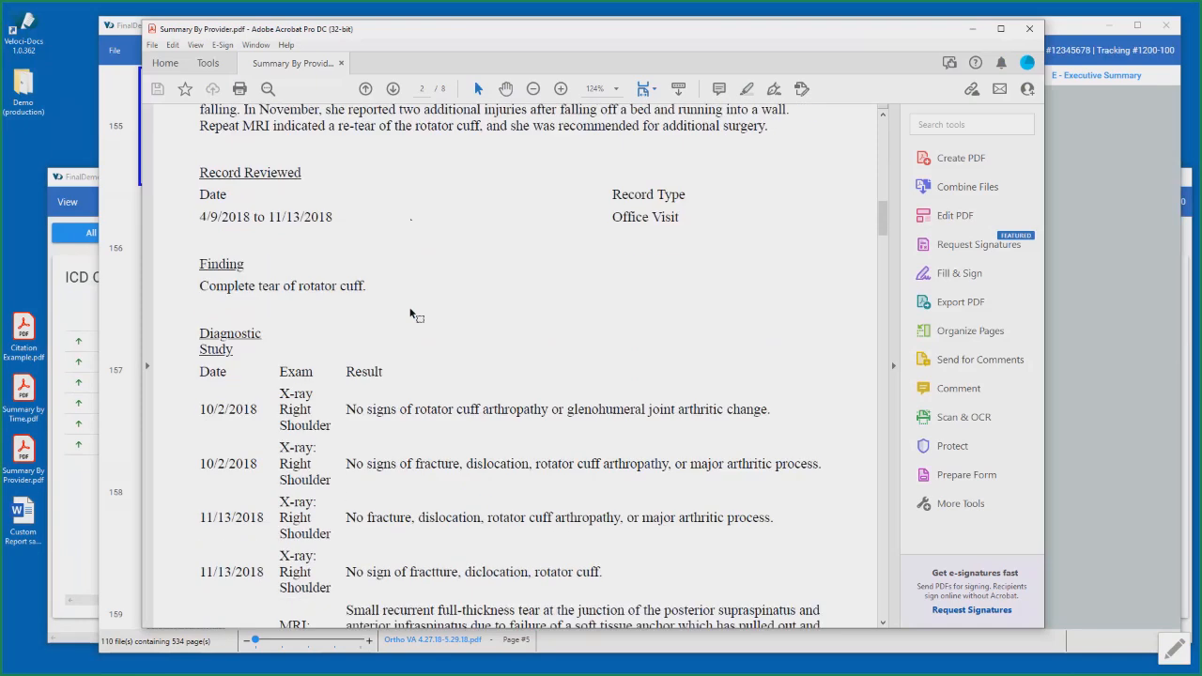
{"action": "scroll", "coordinate": [409, 309], "scroll_direction": "down", "scroll_amount": 3}
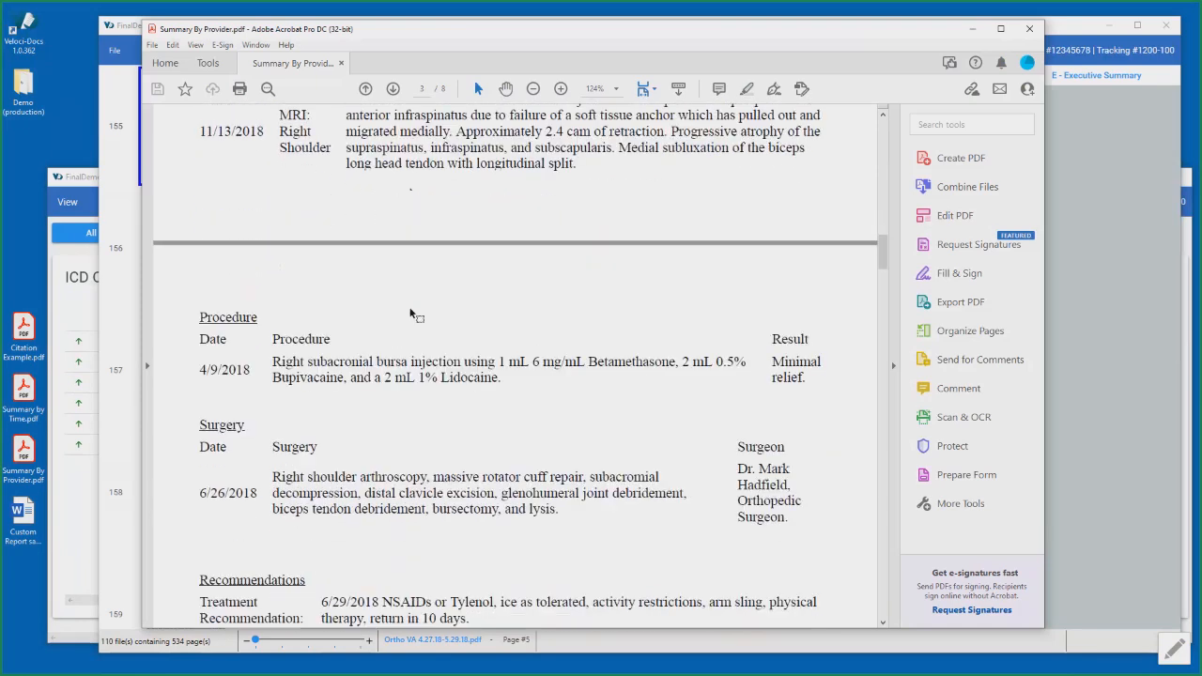
{"action": "key", "text": "alt+Tab"}
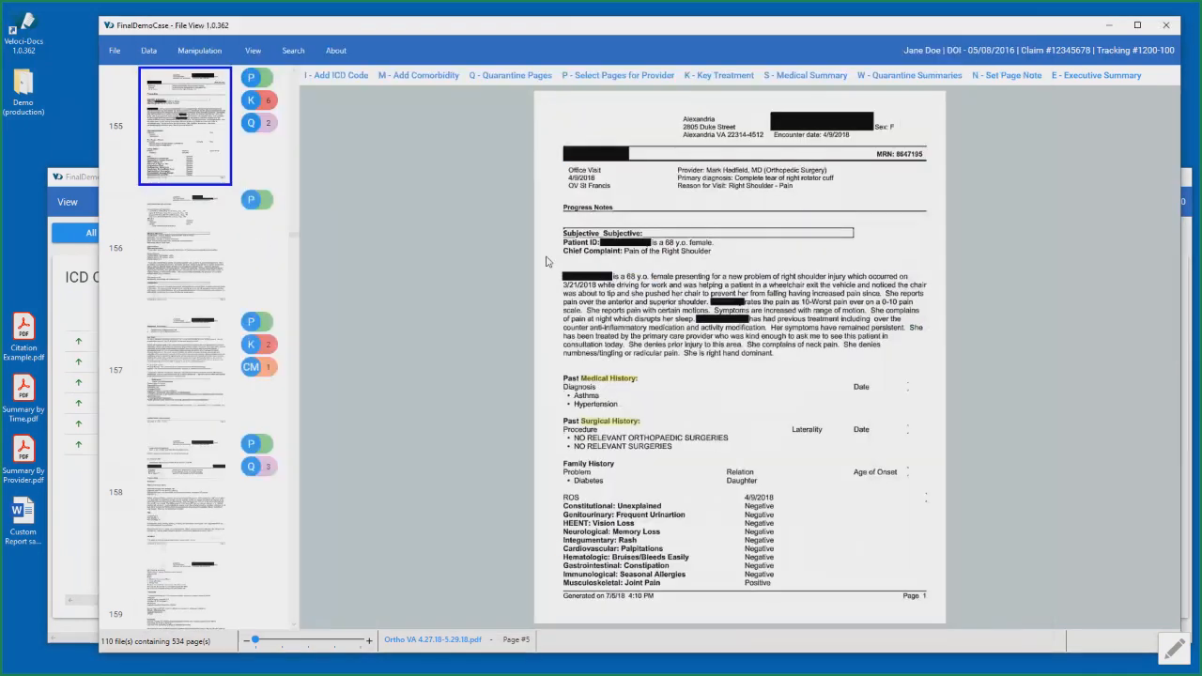
- Go to the end of the case's page list and display pages 533 and 534, the two pages of AProblems Solved.pdf
{"action": "left_click", "coordinate": [253, 51]}
{"action": "left_click", "coordinate": [253, 54]}
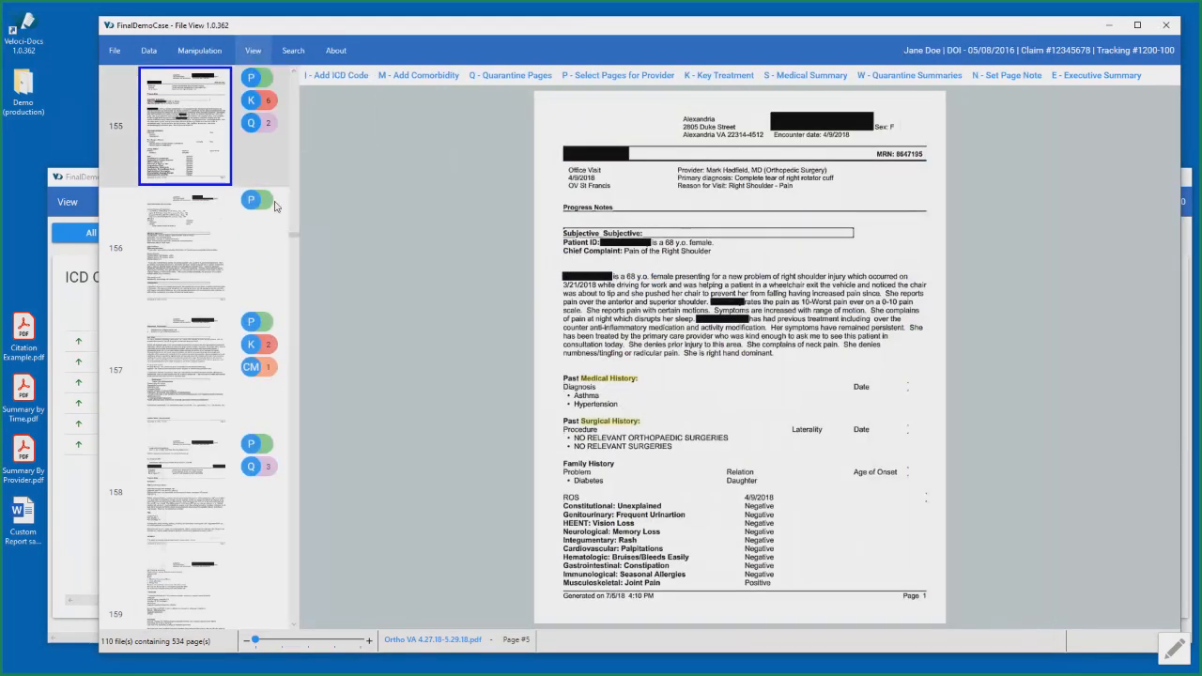
{"action": "left_click_drag", "start_coordinate": [294, 235], "coordinate": [294, 620]}
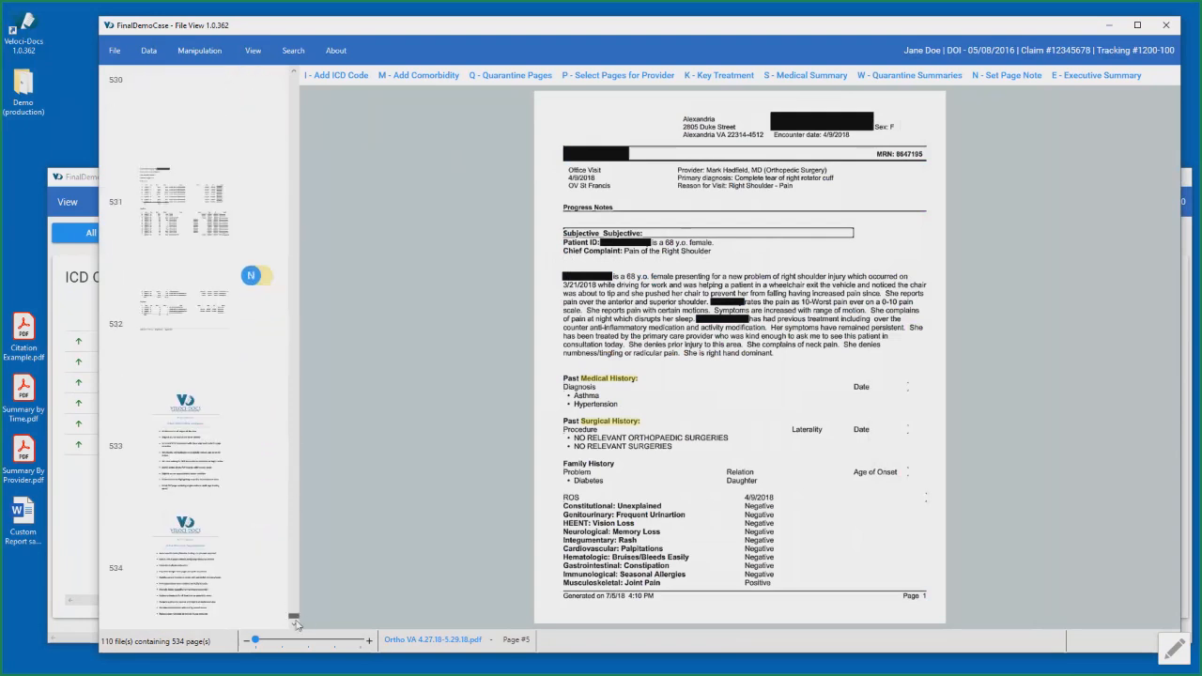
{"action": "left_click", "coordinate": [186, 485]}
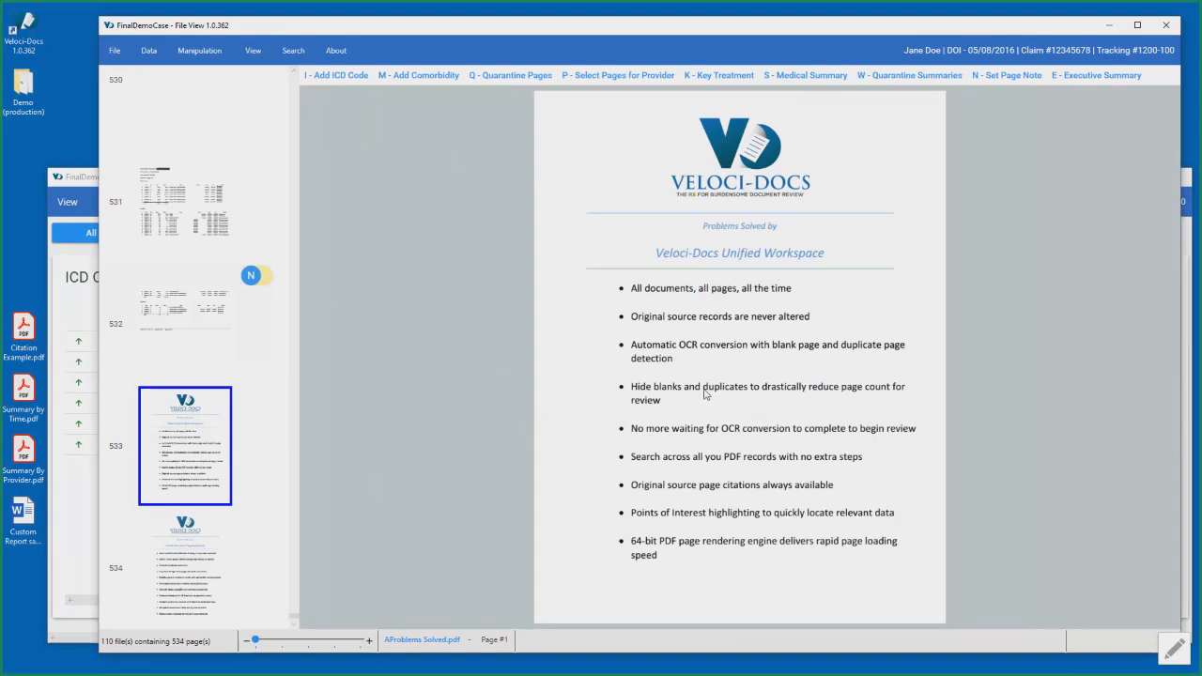
{"action": "left_click", "coordinate": [205, 558]}
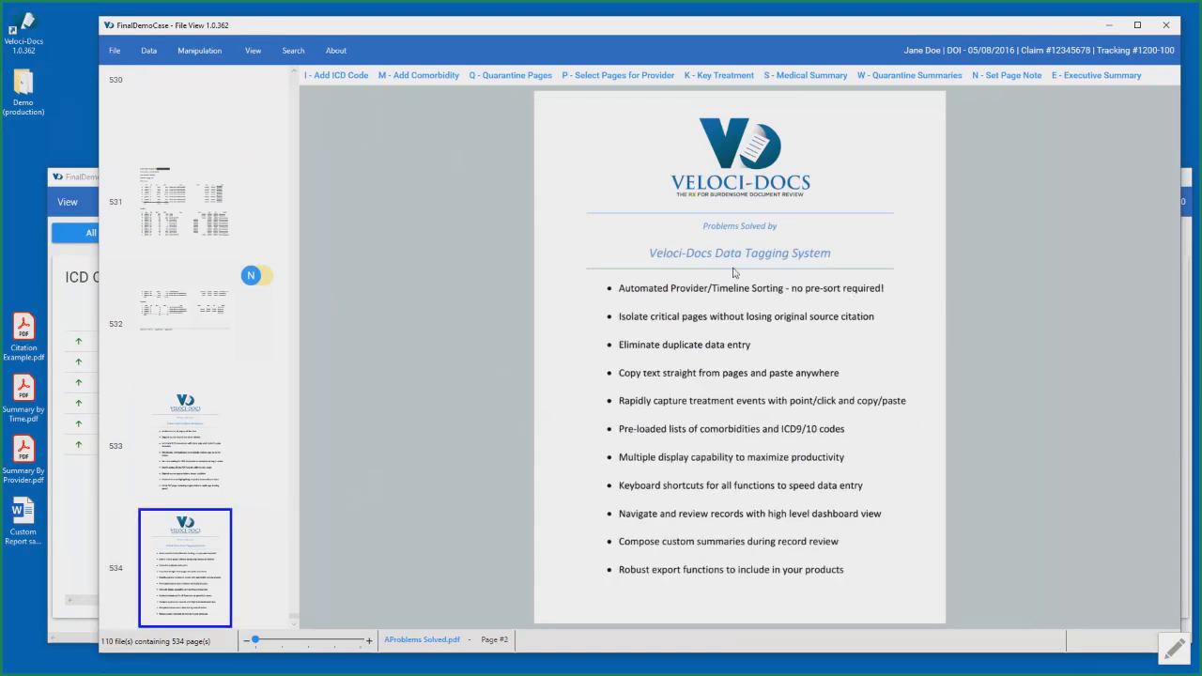